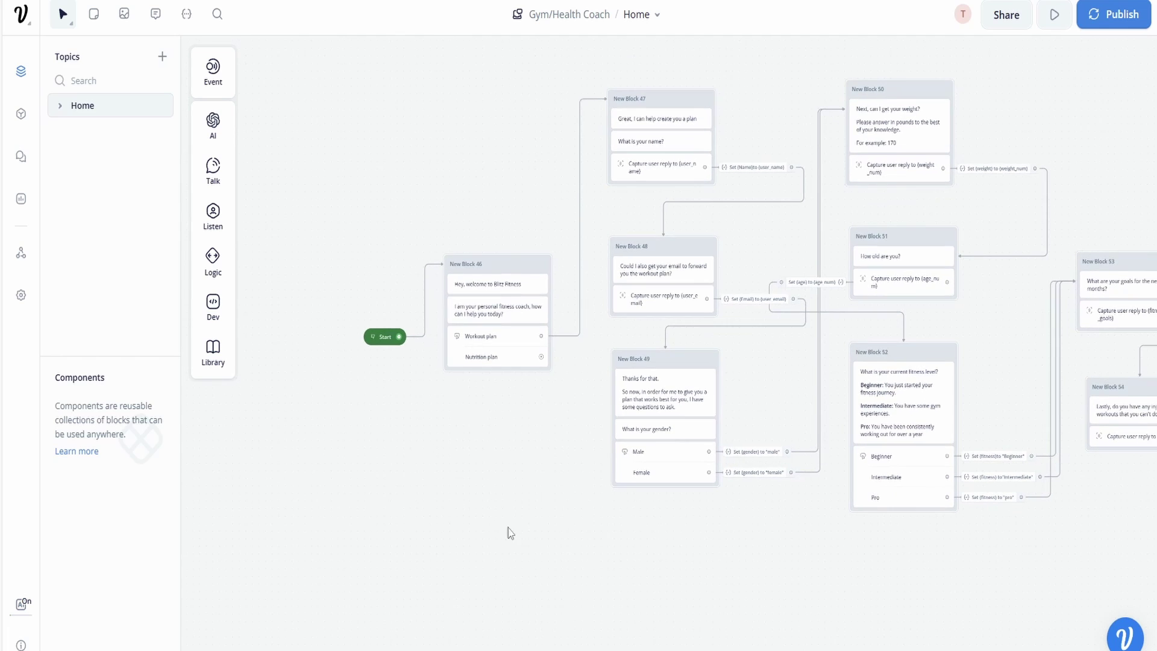
Examine the existing workout plan conversation flow from the Start block through to its ending block.
scroll(527, 498, "up", 1)
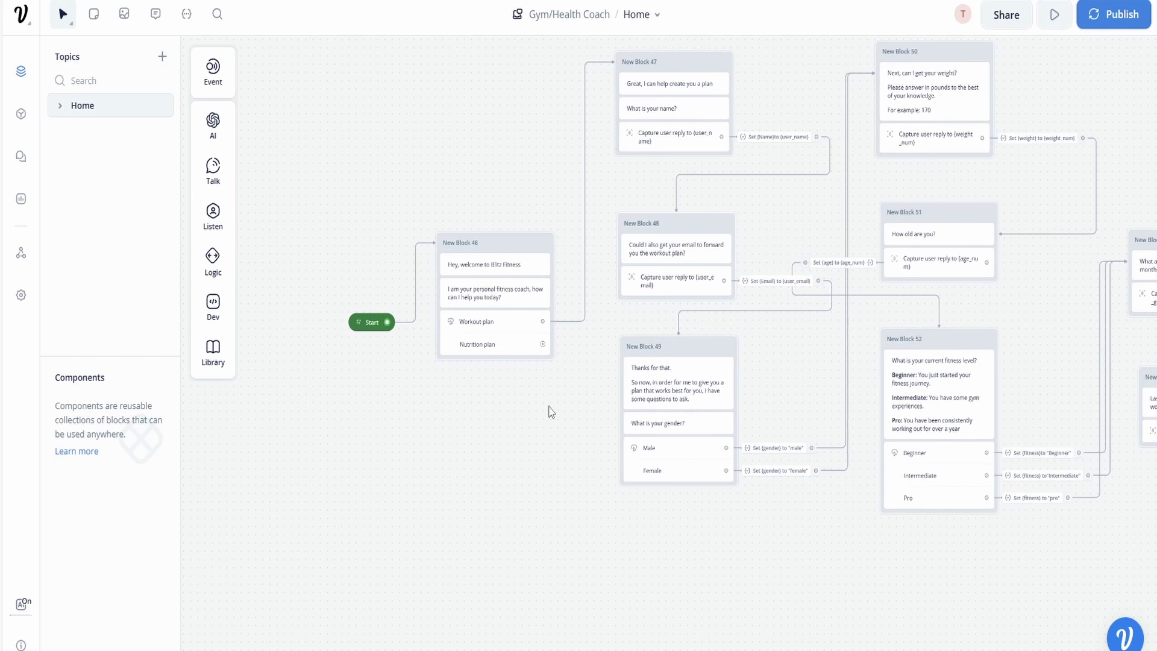
scroll(549, 412, "right", 1)
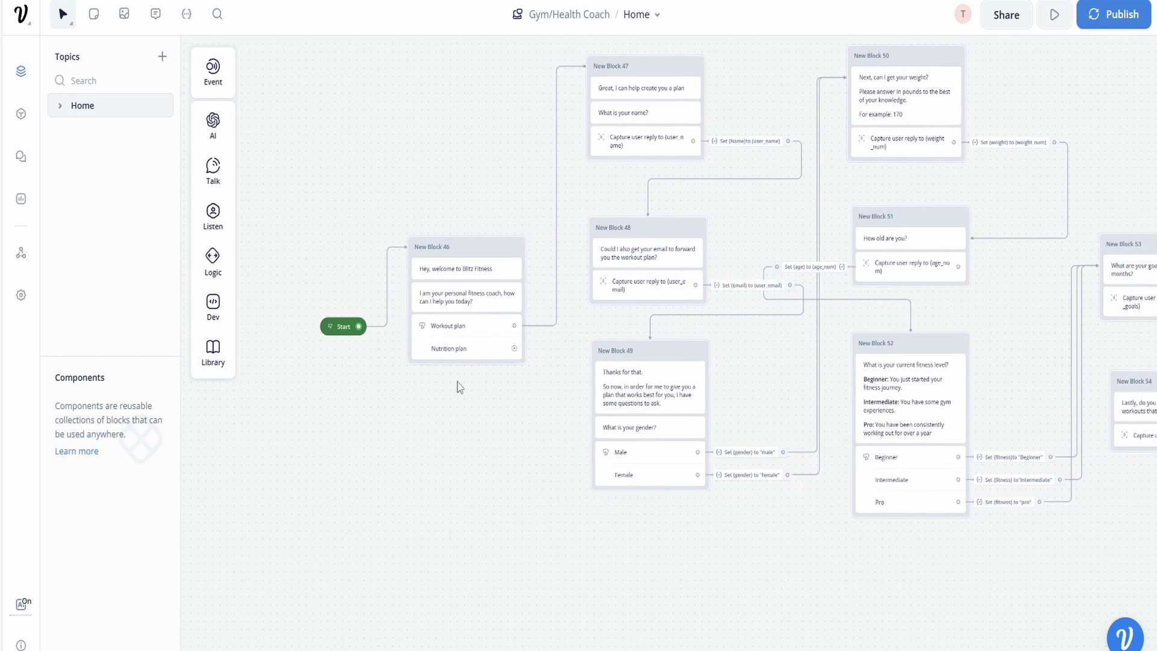
scroll(498, 459, "up", 1)
scroll(498, 460, "right", 1)
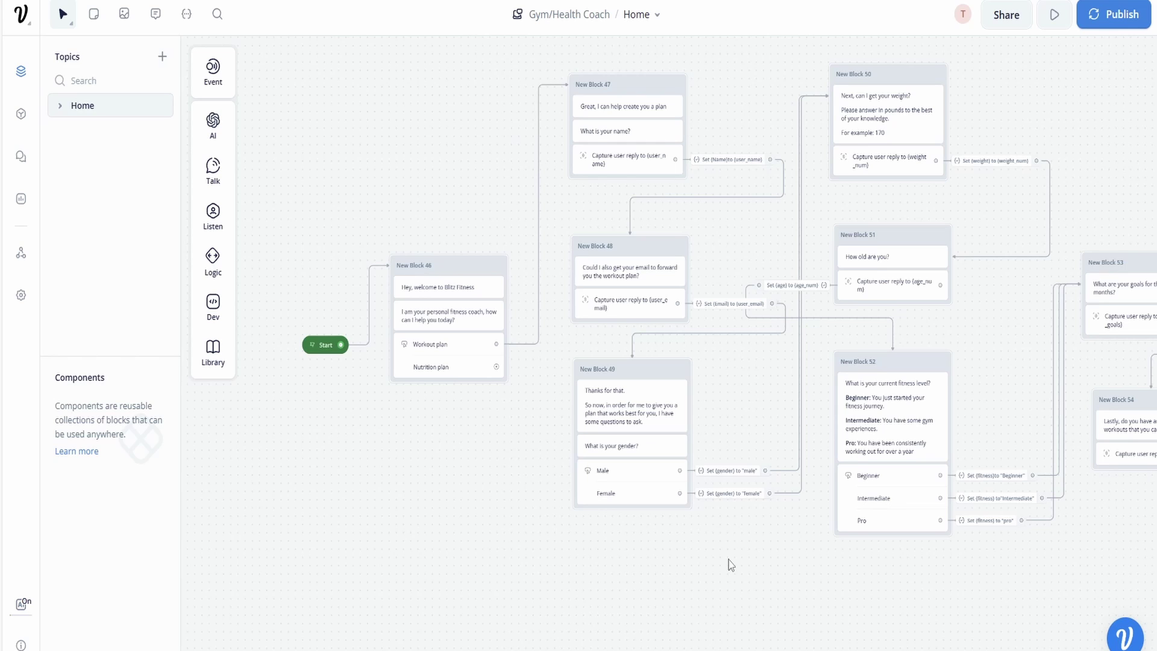
scroll(846, 600, "right", 2)
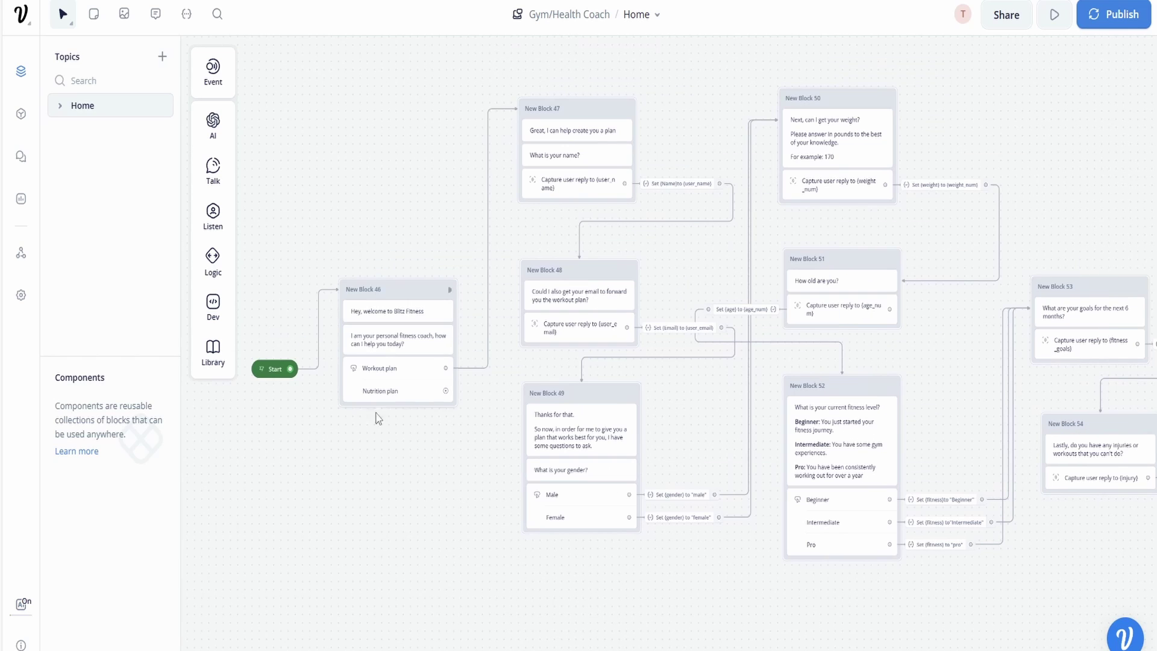
scroll(487, 503, "right", 2)
scroll(631, 439, "right", 2)
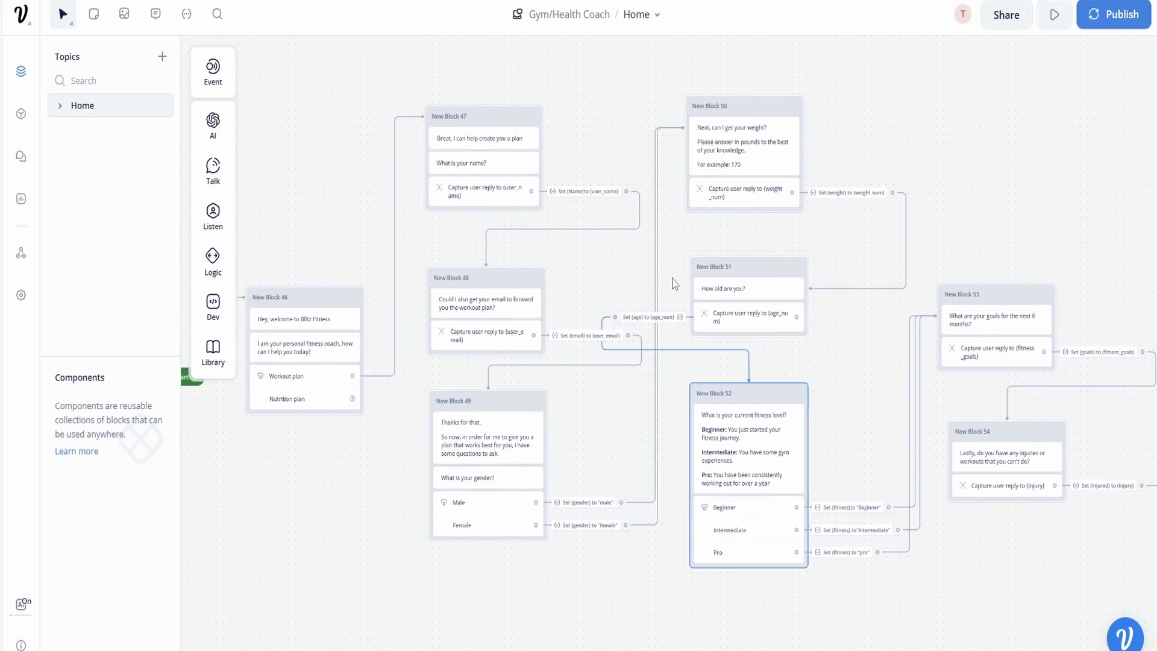
scroll(603, 579, "right", 2)
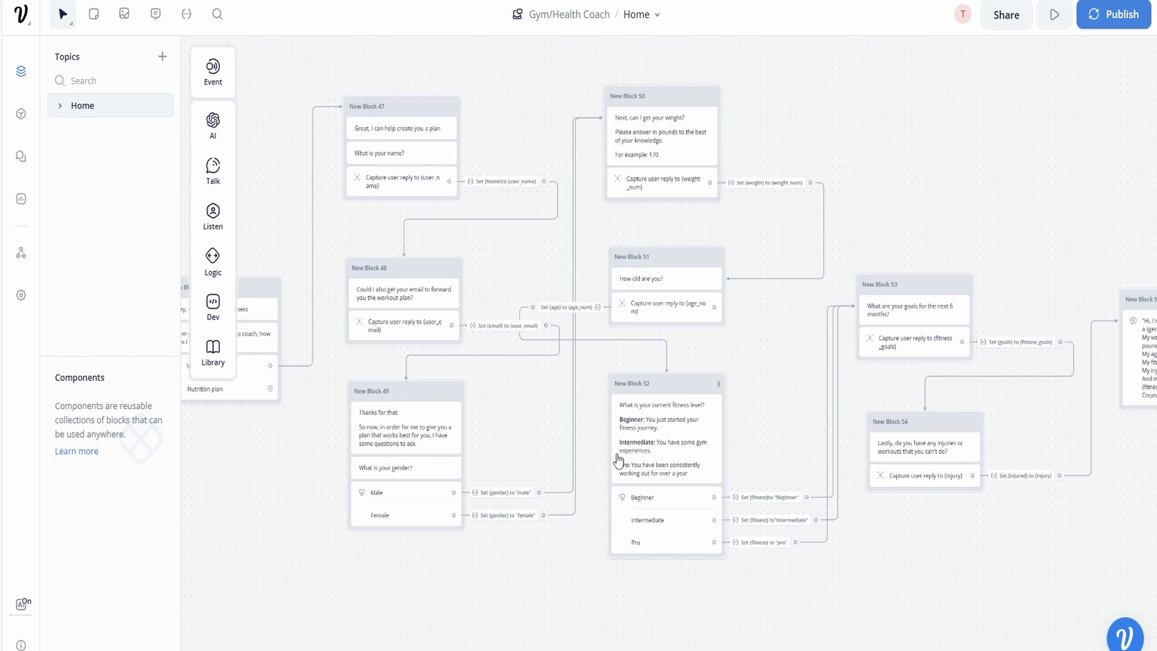
scroll(958, 574, "right", 3)
scroll(958, 574, "right", 8)
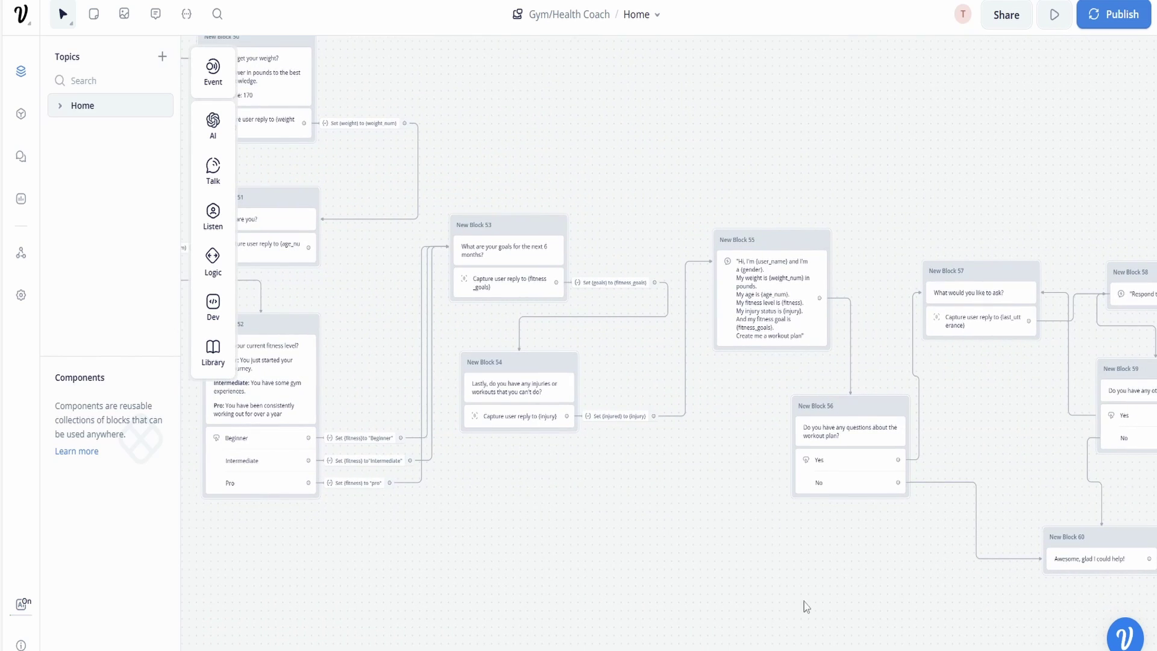
scroll(620, 562, "right", 4)
scroll(824, 406, "right", 2)
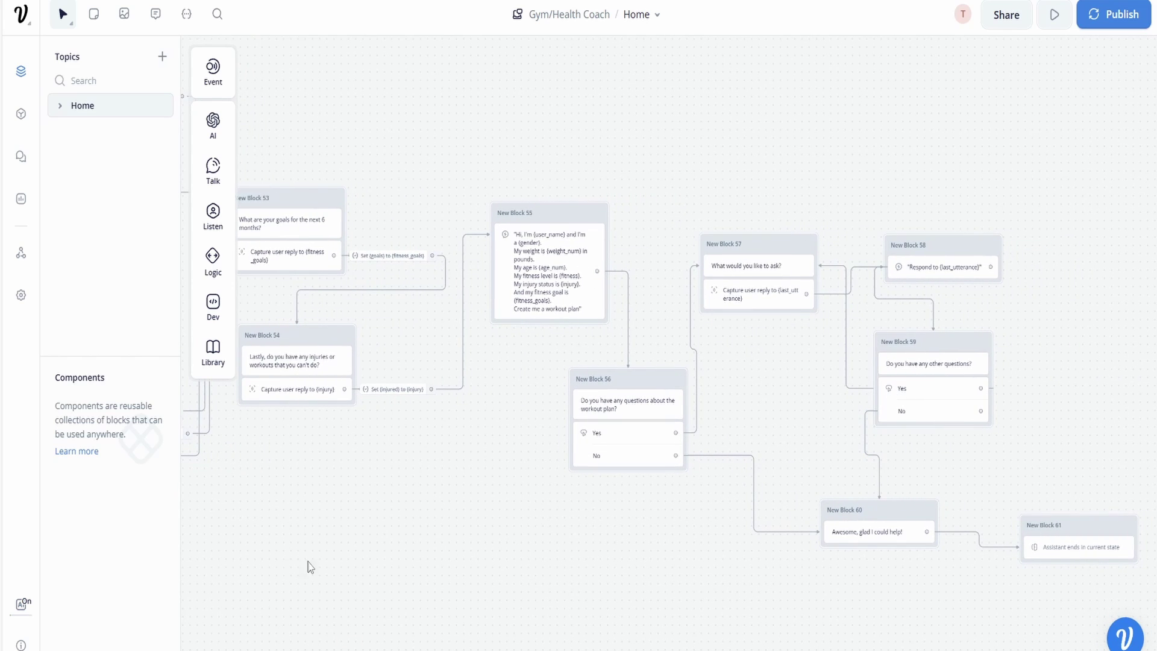
scroll(622, 490, "left", 10)
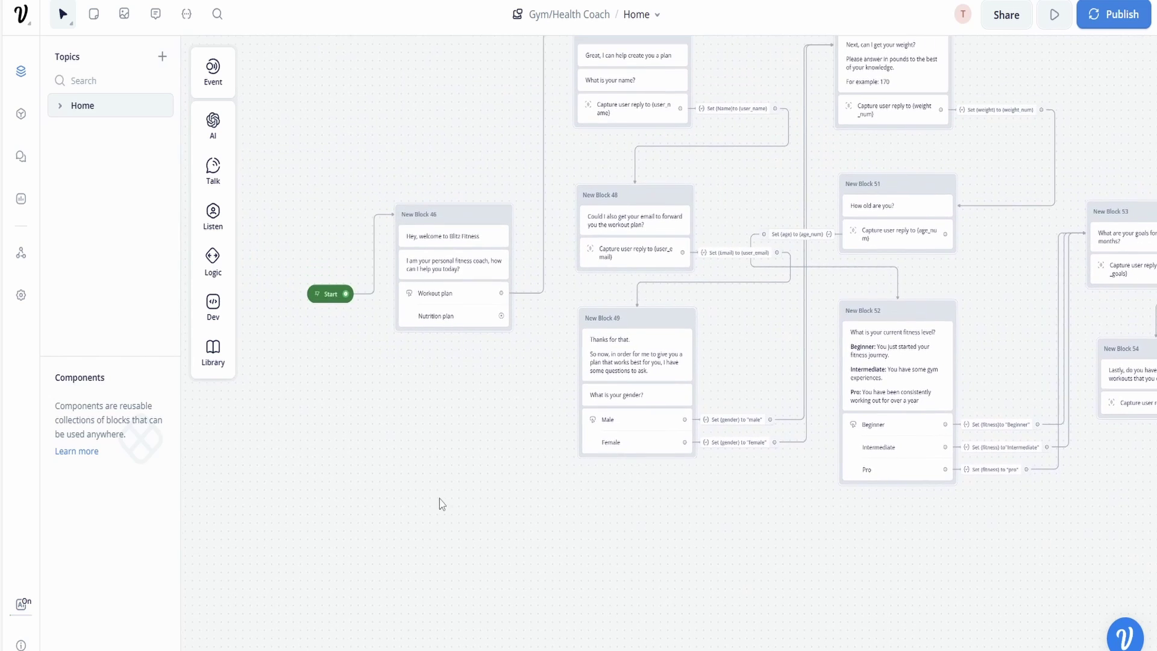
left_click_drag(439, 499, 522, 517)
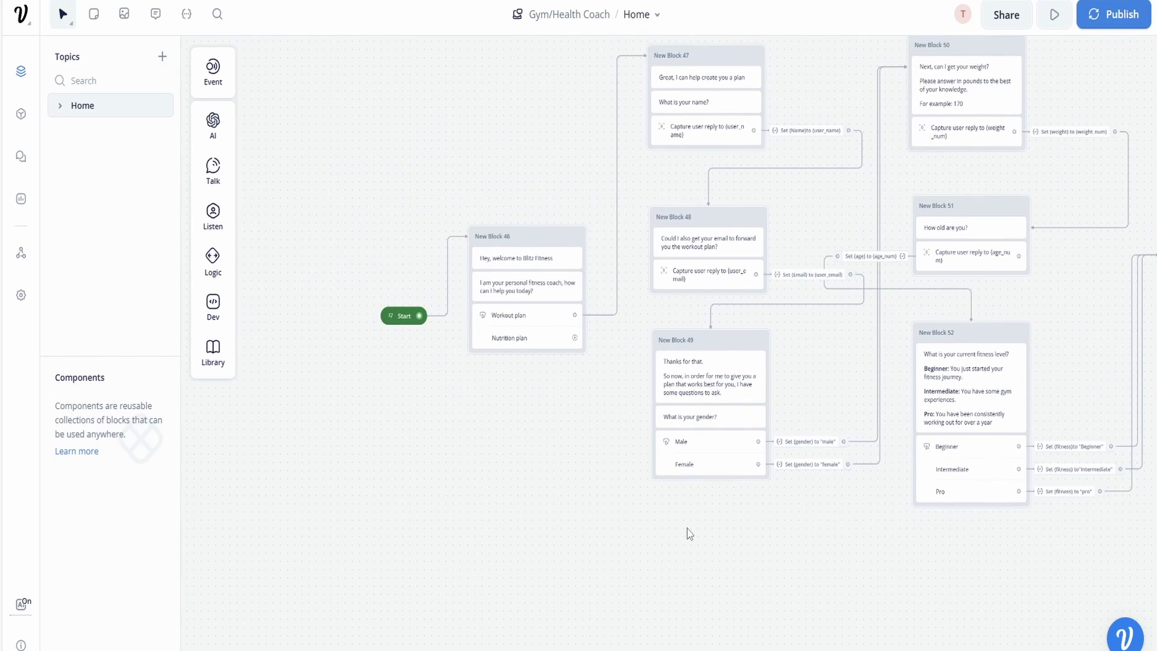
scroll(765, 568, "right", 3)
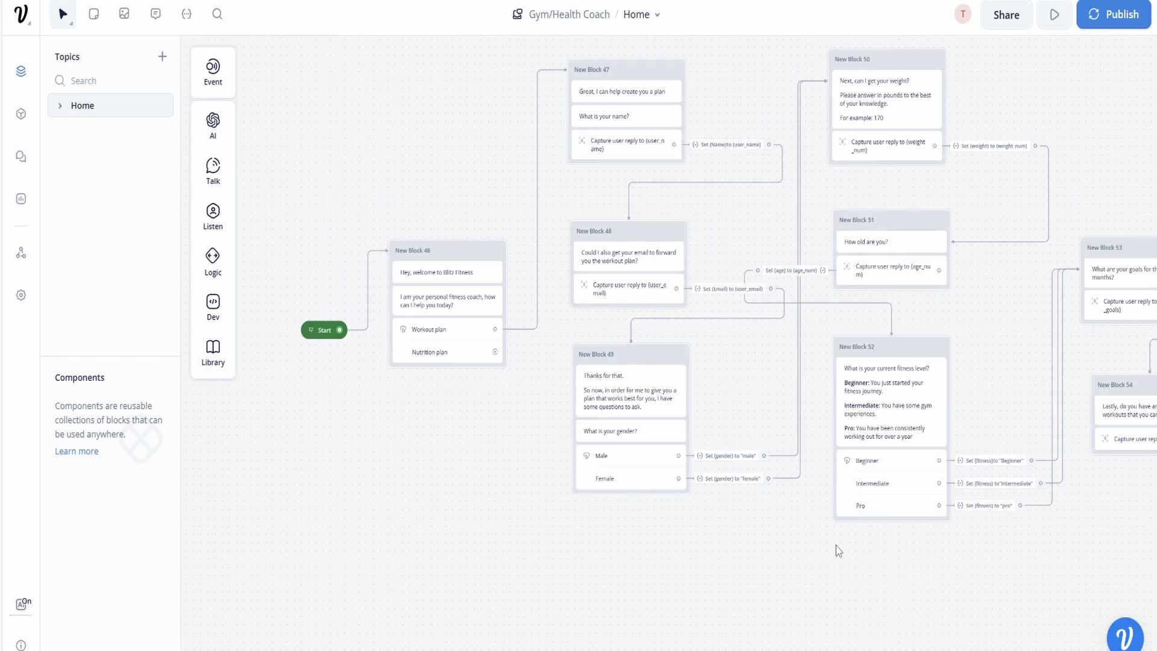
scroll(838, 551, "right", 2)
left_click_drag(522, 551, 680, 543)
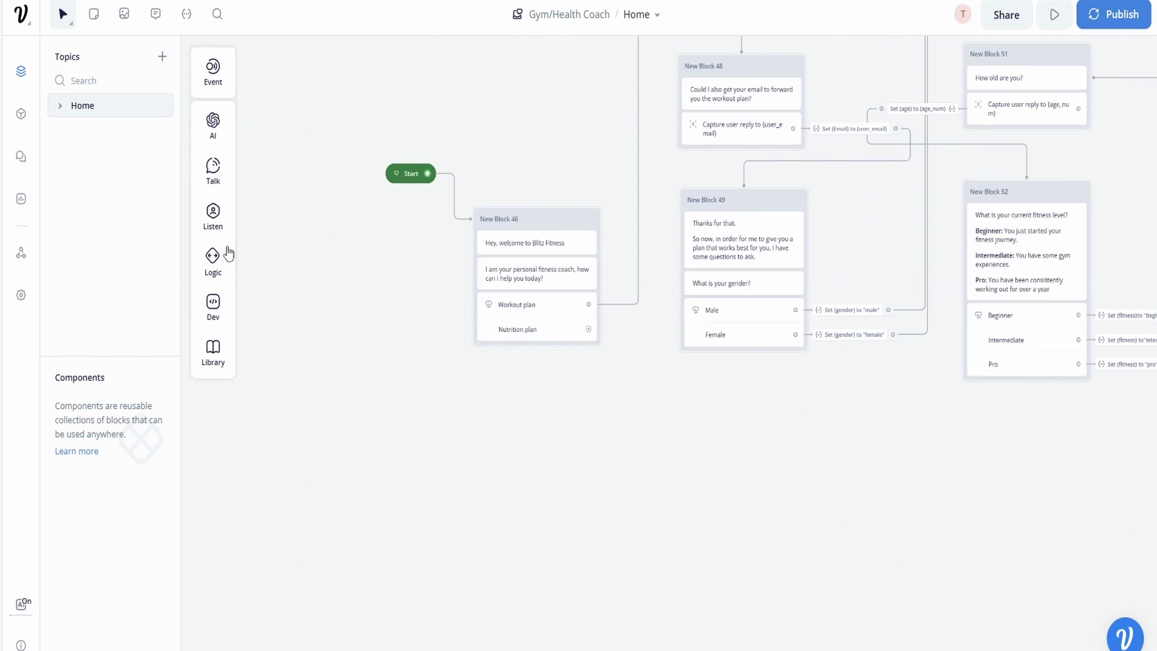
Add a text block below the welcome block reading "Great, I can help create you a nutrition plan".
mouse_move(211, 218)
mouse_move(213, 170)
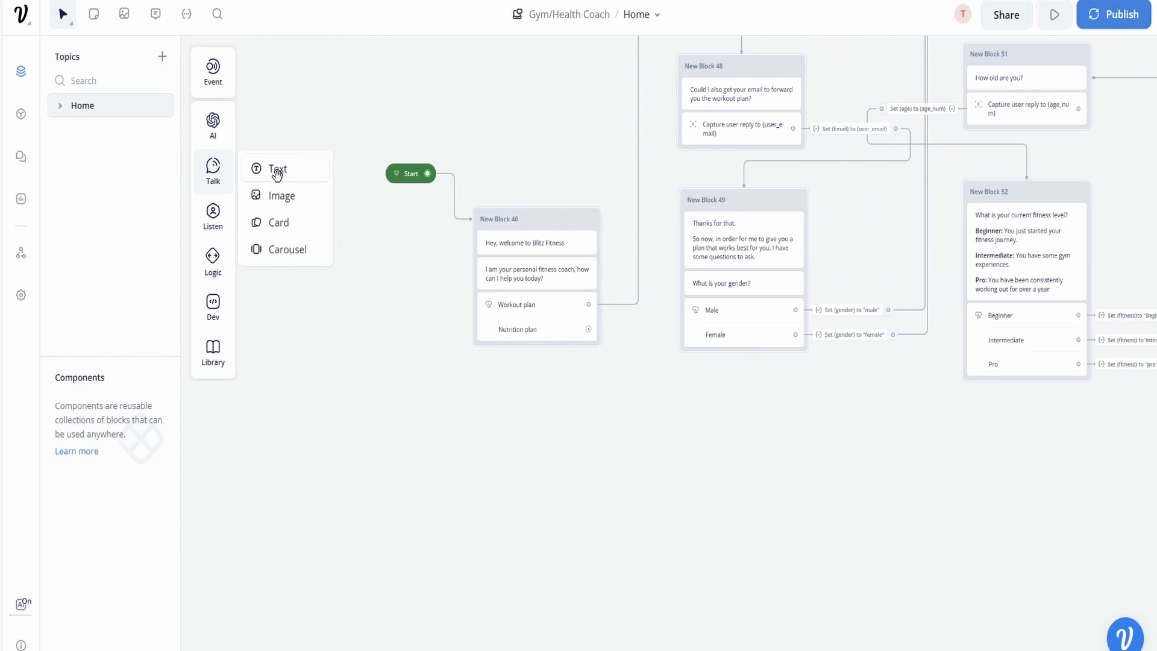
left_click_drag(274, 172, 564, 432)
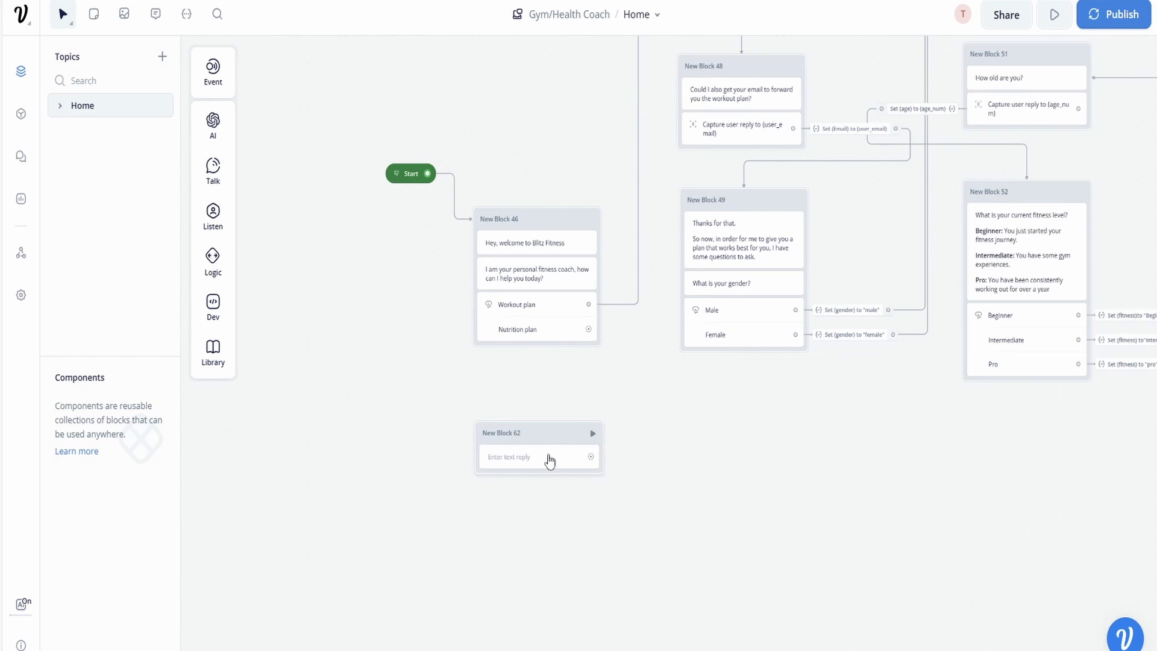
left_click(931, 134)
type("Gre")
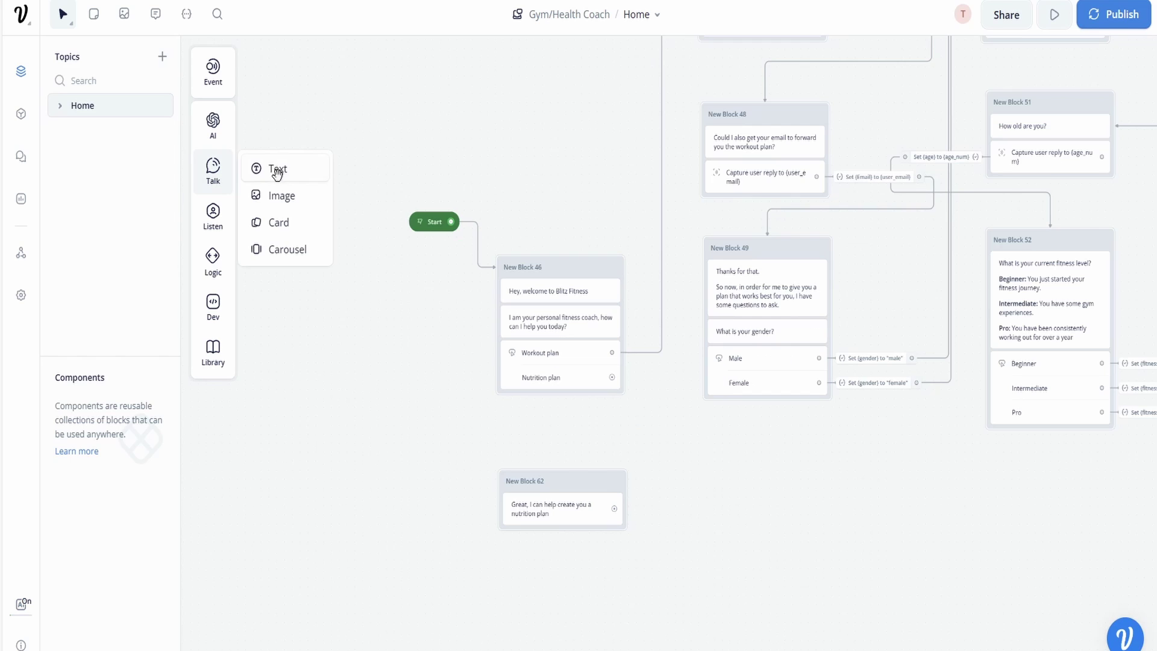
Add a second text message to the nutrition block reading "Before we begin, what is your name?".
left_click_drag(276, 171, 552, 542)
left_click(976, 129)
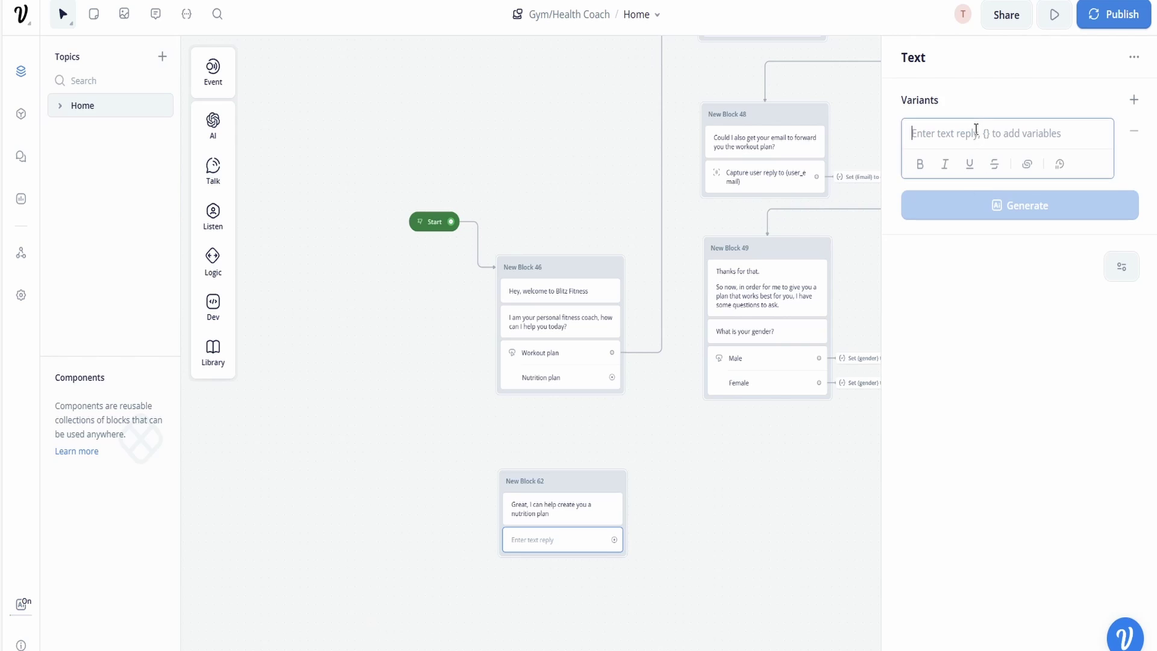
type("Before w")
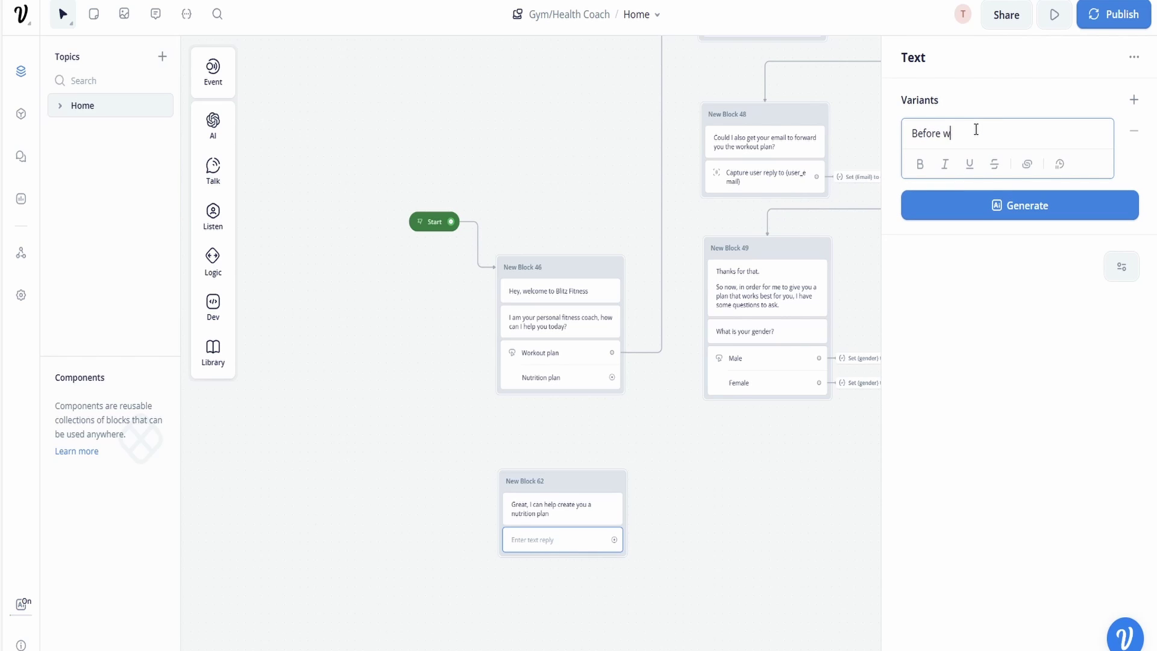
type("e begin, wghat is your name?")
left_click(673, 542)
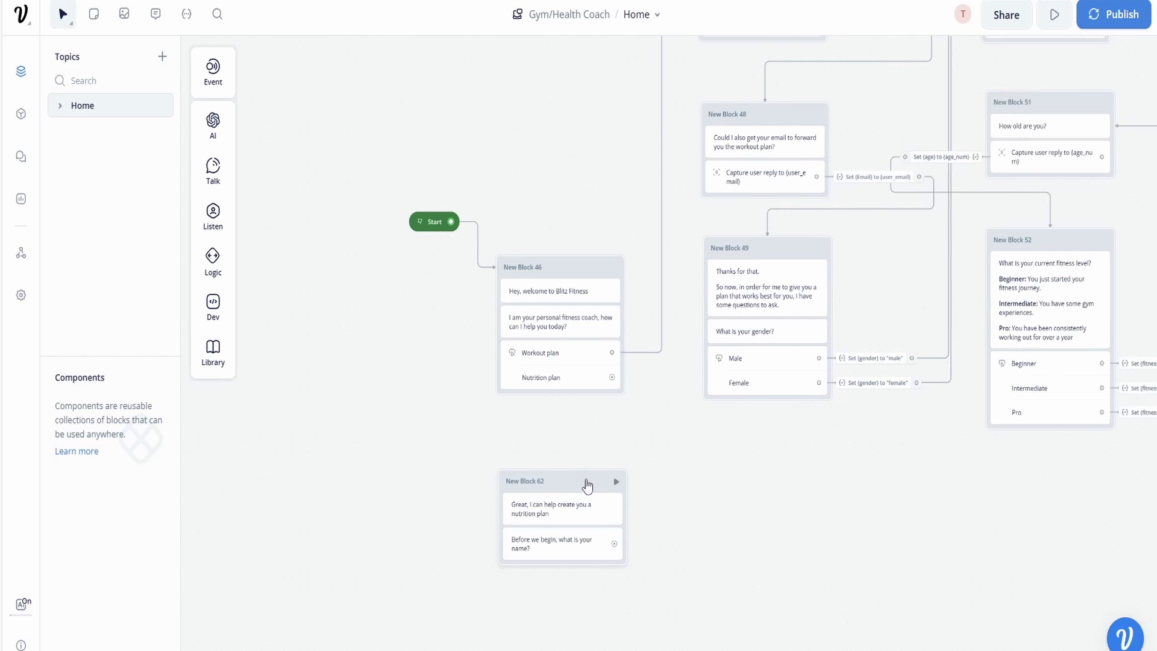
Position the nutrition block beneath the welcome block and connect the Nutrition plan button to it.
left_click_drag(589, 480, 591, 457)
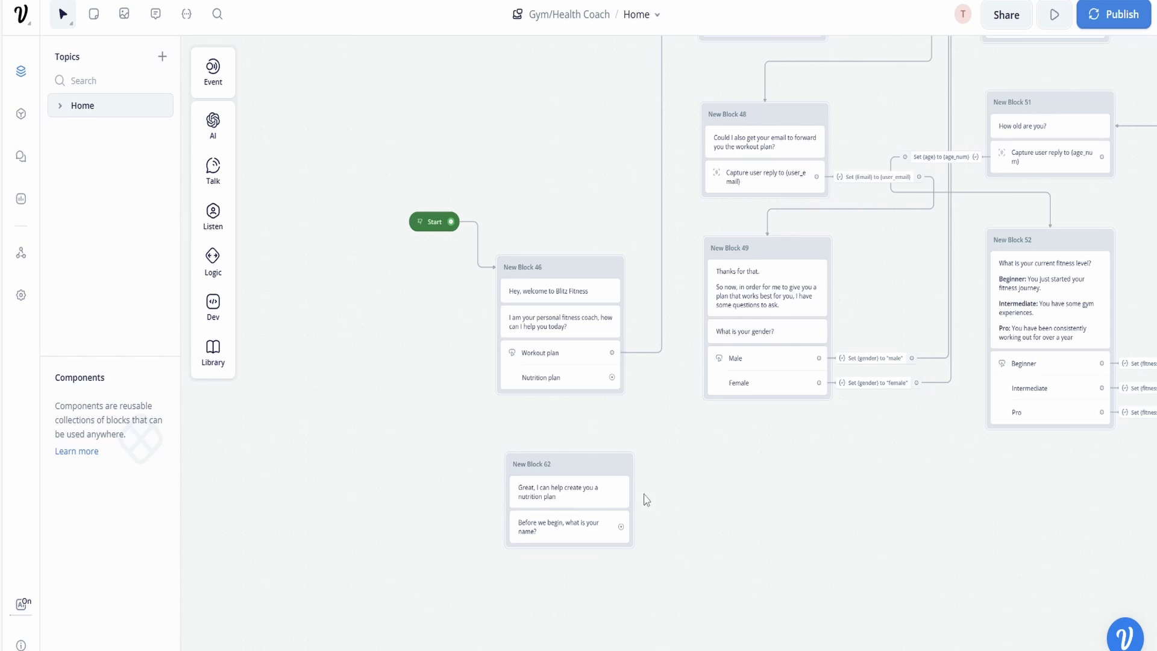
scroll(646, 499, "down", 1)
scroll(646, 498, "right", 1)
left_click_drag(581, 345, 615, 432)
scroll(687, 491, "down", 1)
scroll(687, 491, "right", 1)
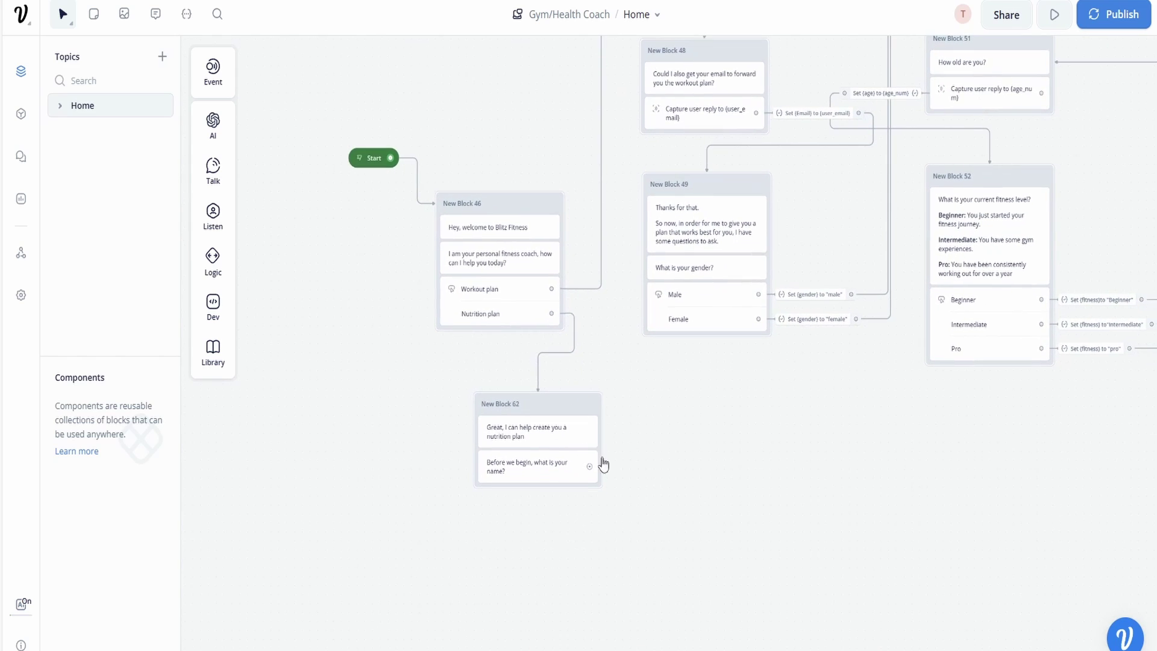
Add a Capture step under the name question that saves the entire user reply to the user_name variable.
mouse_move(223, 220)
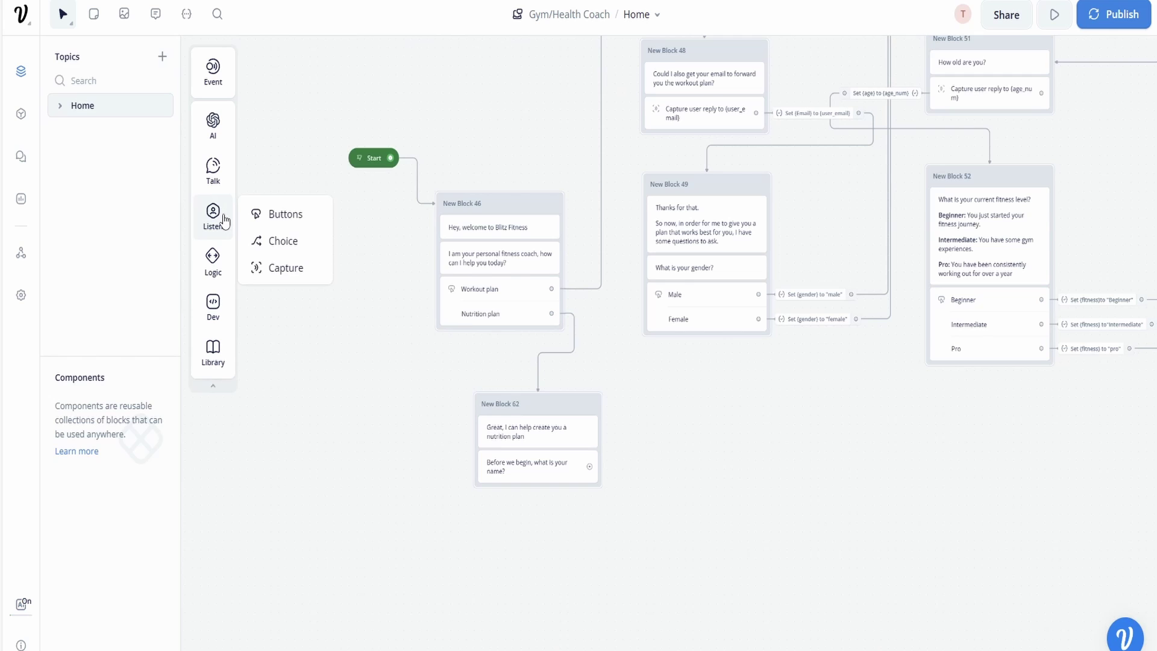
left_click_drag(291, 266, 538, 495)
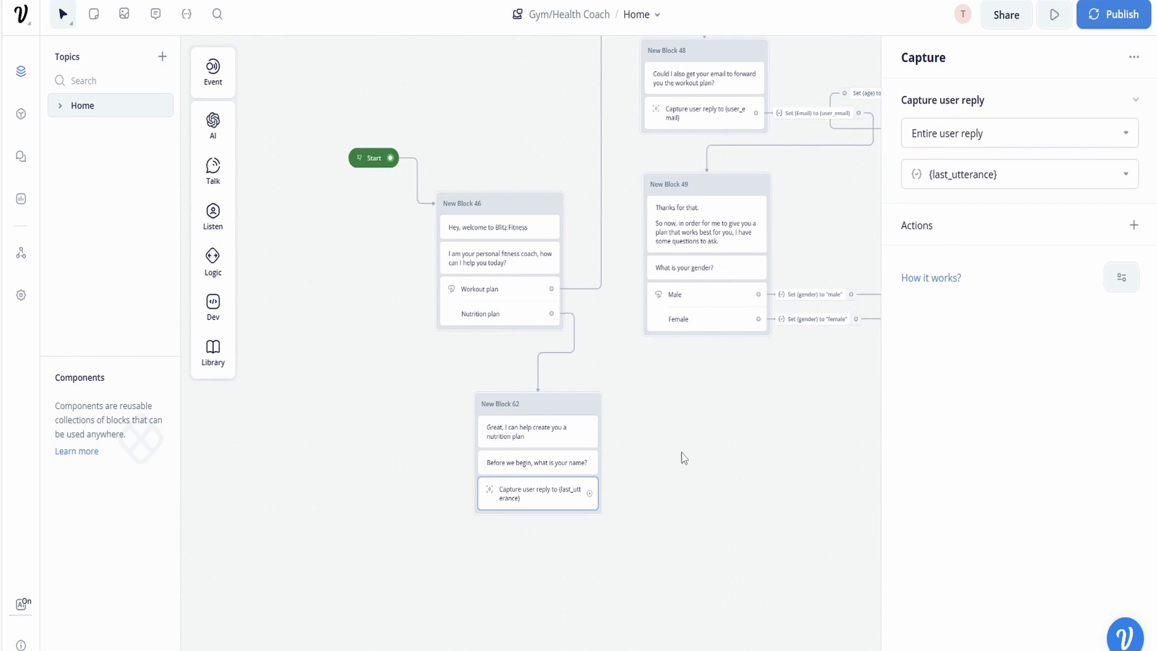
left_click(681, 458)
left_click(543, 486)
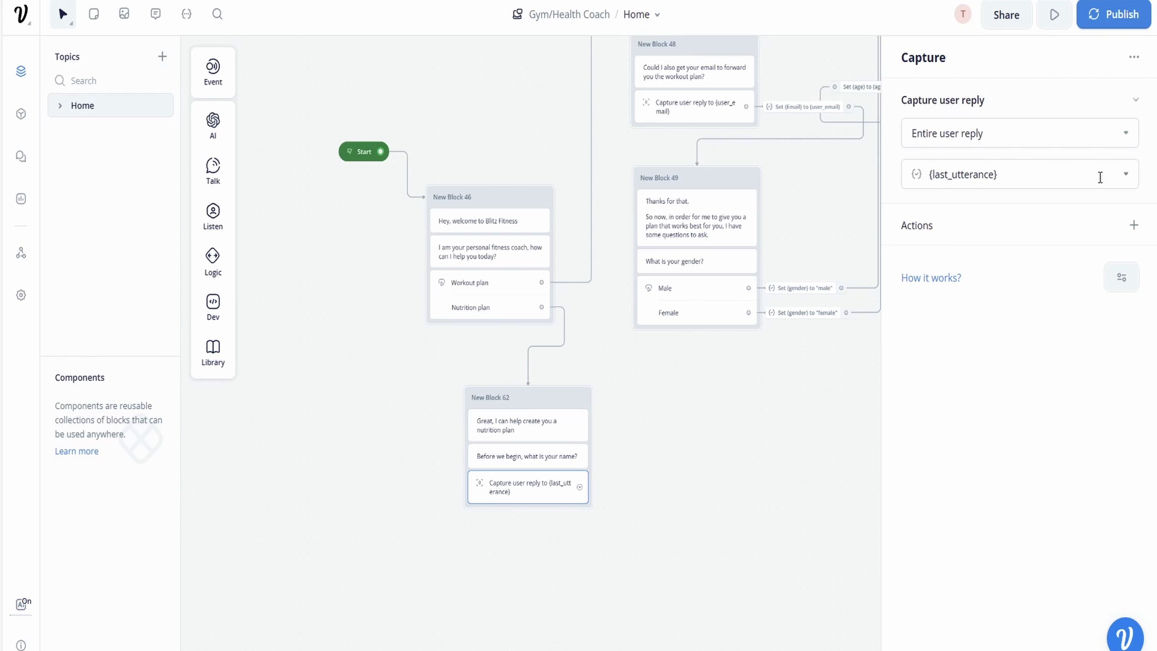
left_click(1123, 176)
scroll(1018, 283, "down", 1)
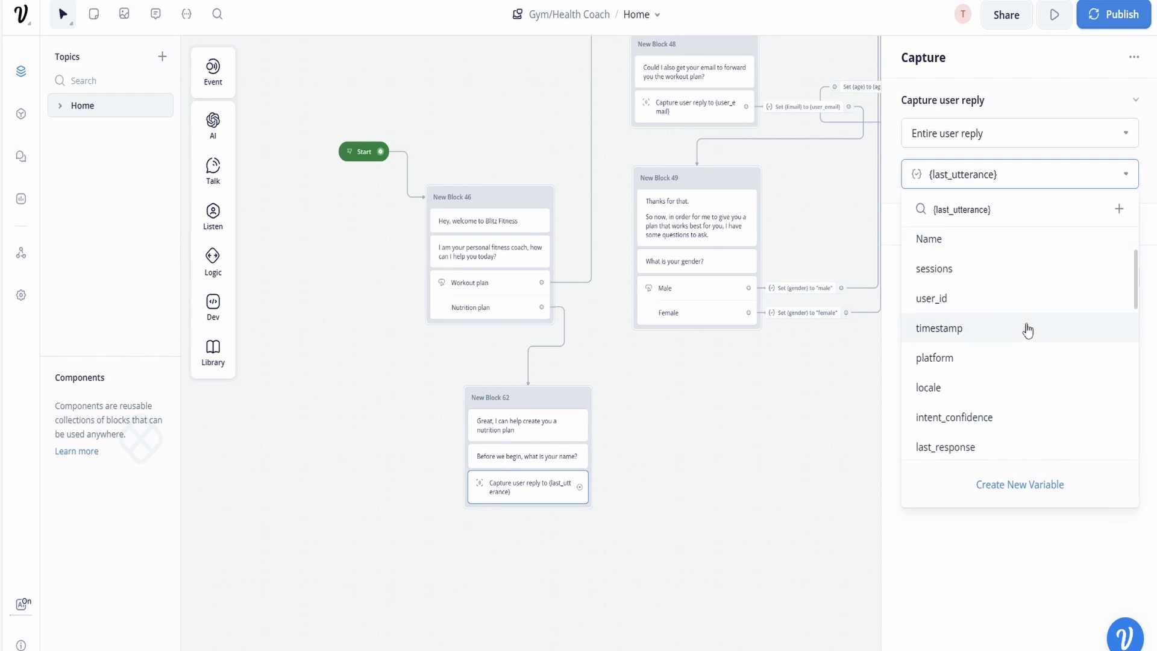
scroll(1019, 338, "down", 6)
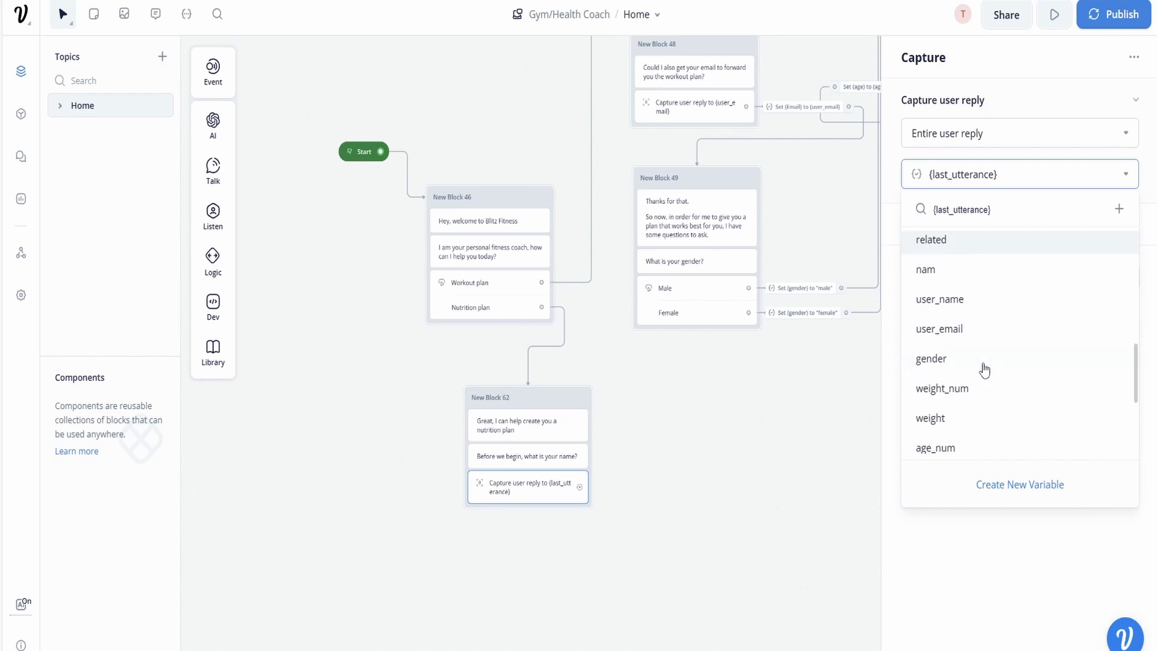
left_click(969, 299)
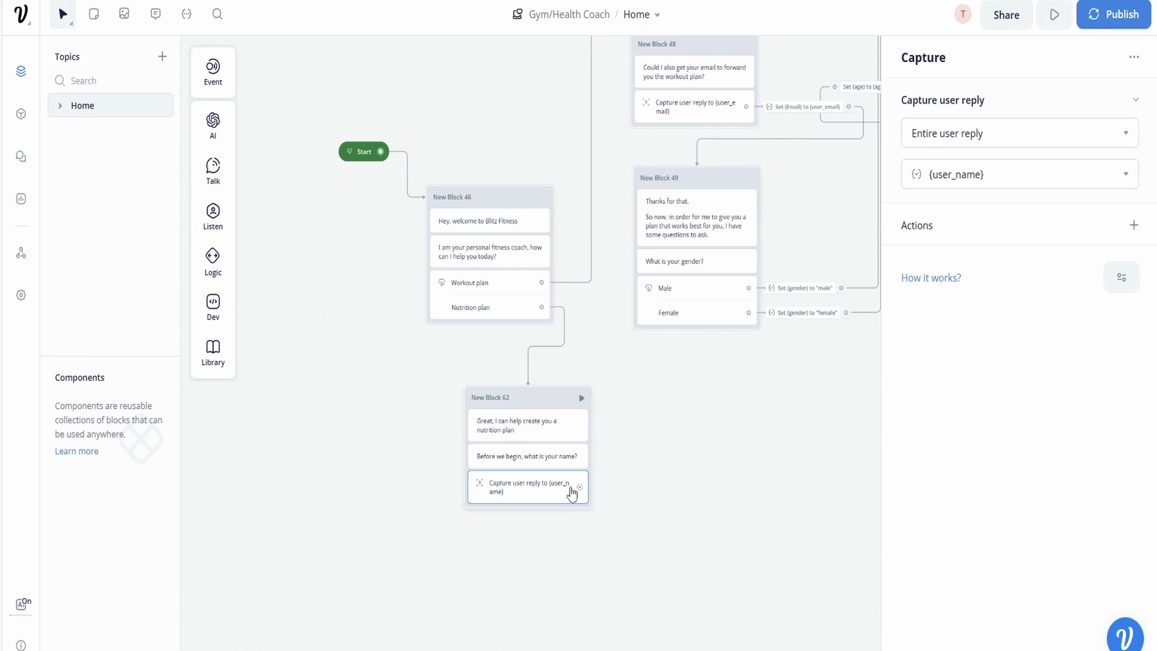
scroll(765, 361, "up", 3)
left_click(780, 323)
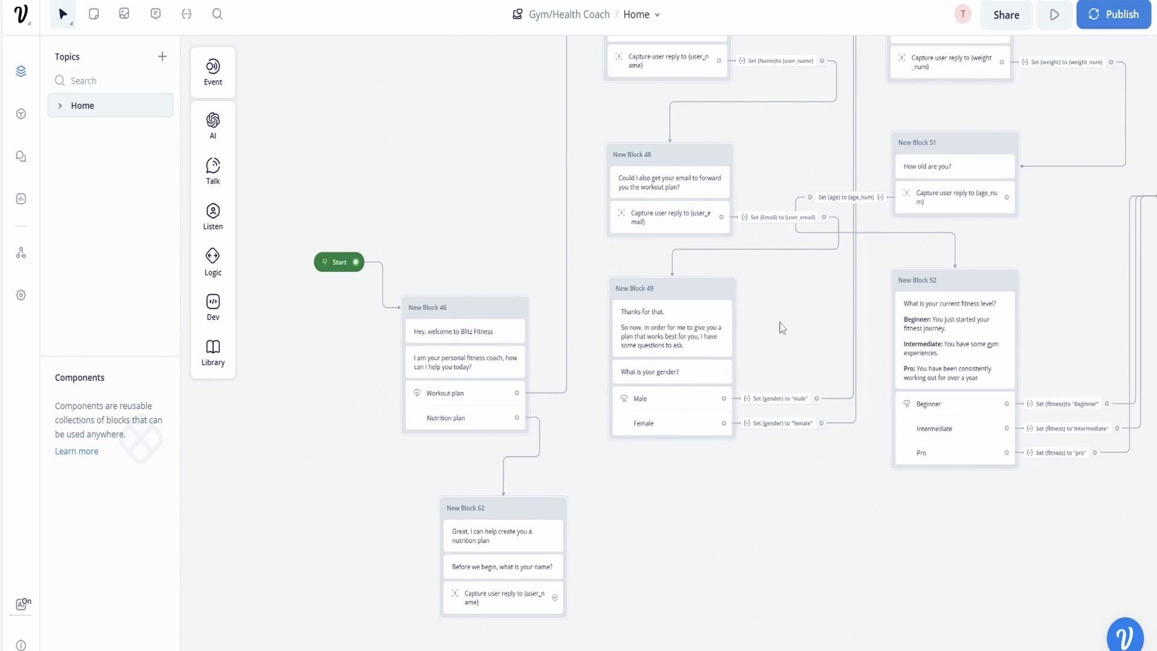
left_click(538, 571)
left_click(550, 593)
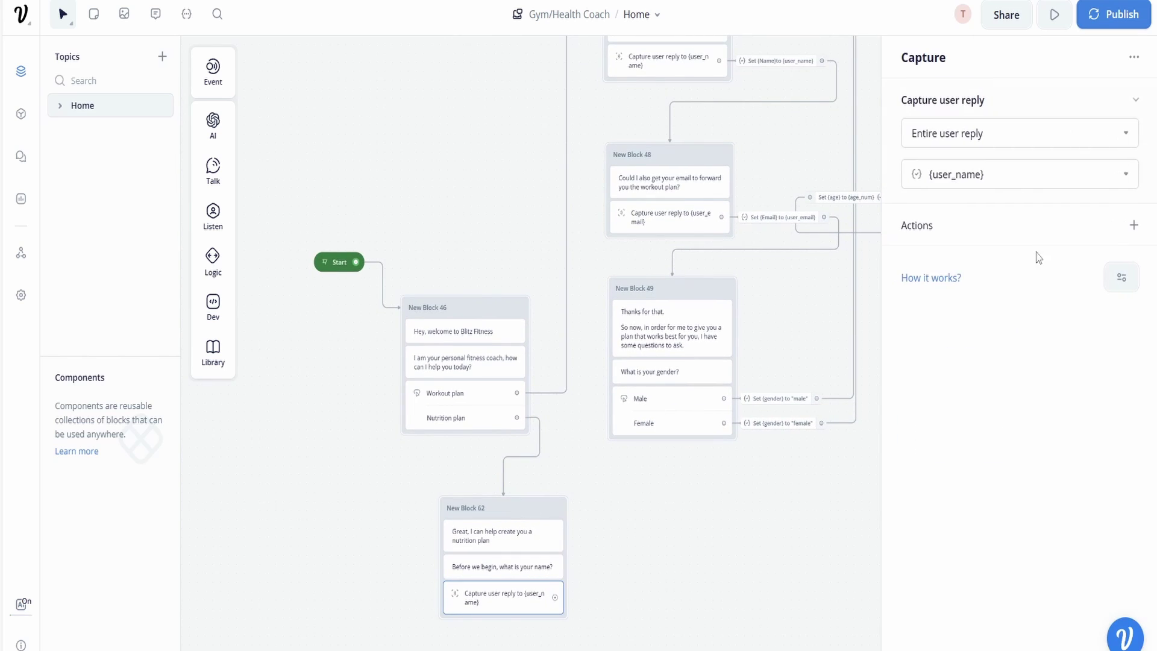
left_click(1104, 169)
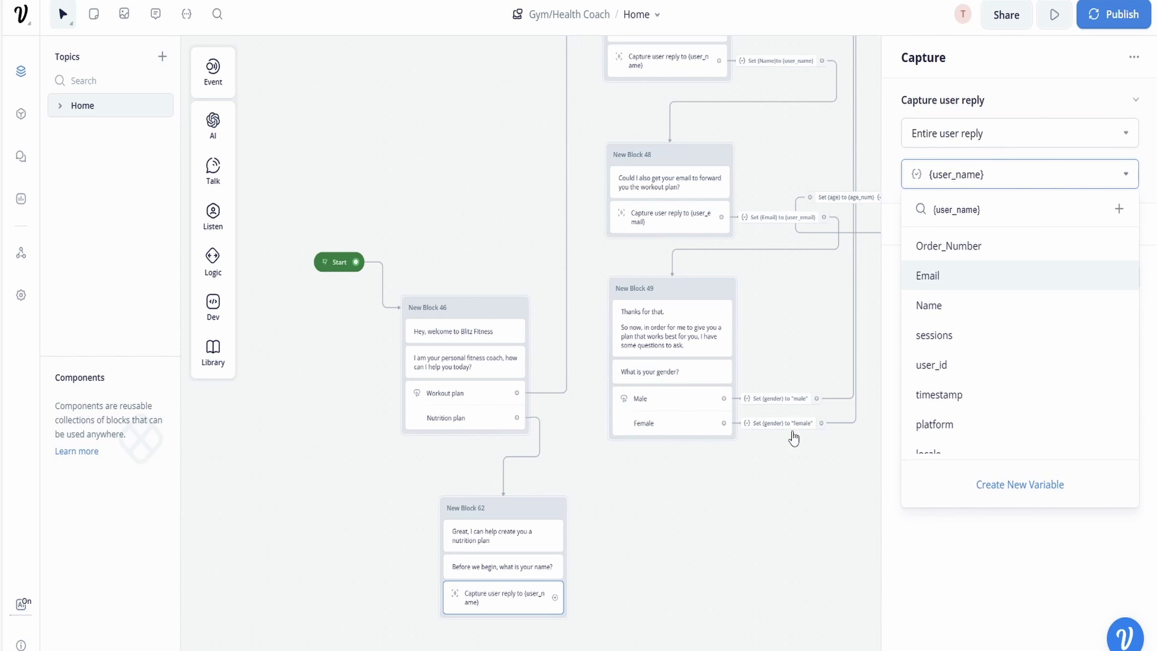
left_click(723, 573)
Add a Set variable action to the nutrition block's name Capture step that sets Name to {user_name}.
scroll(659, 361, "down", 2)
left_click(519, 524)
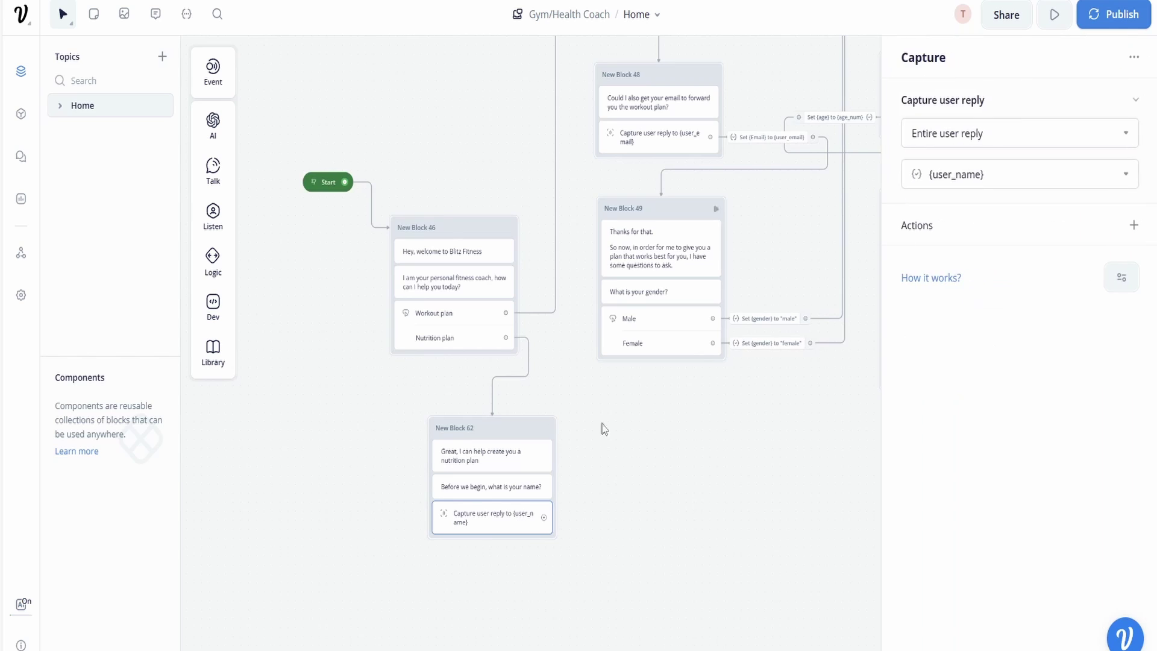
left_click(1133, 227)
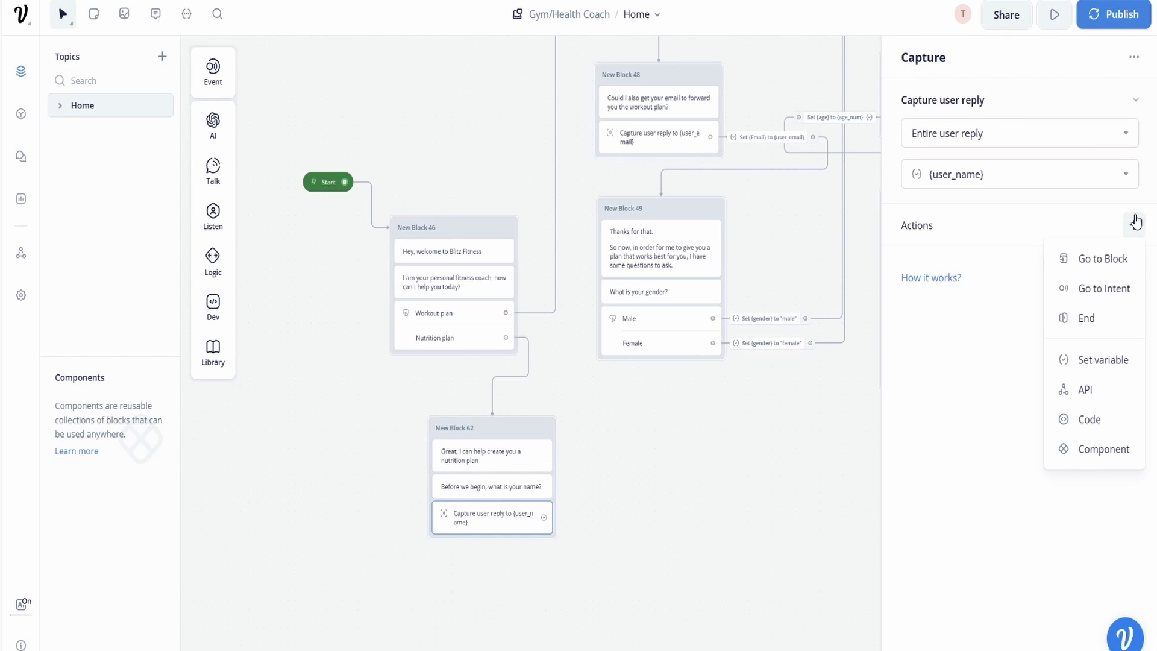
left_click(1113, 361)
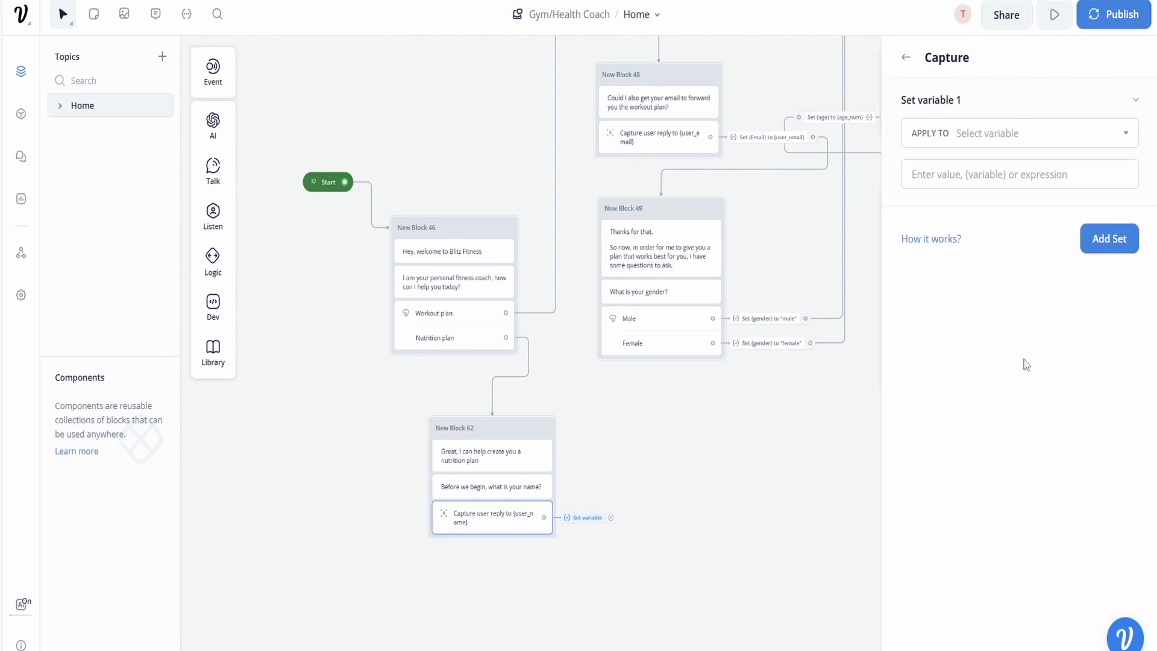
left_click(1025, 131)
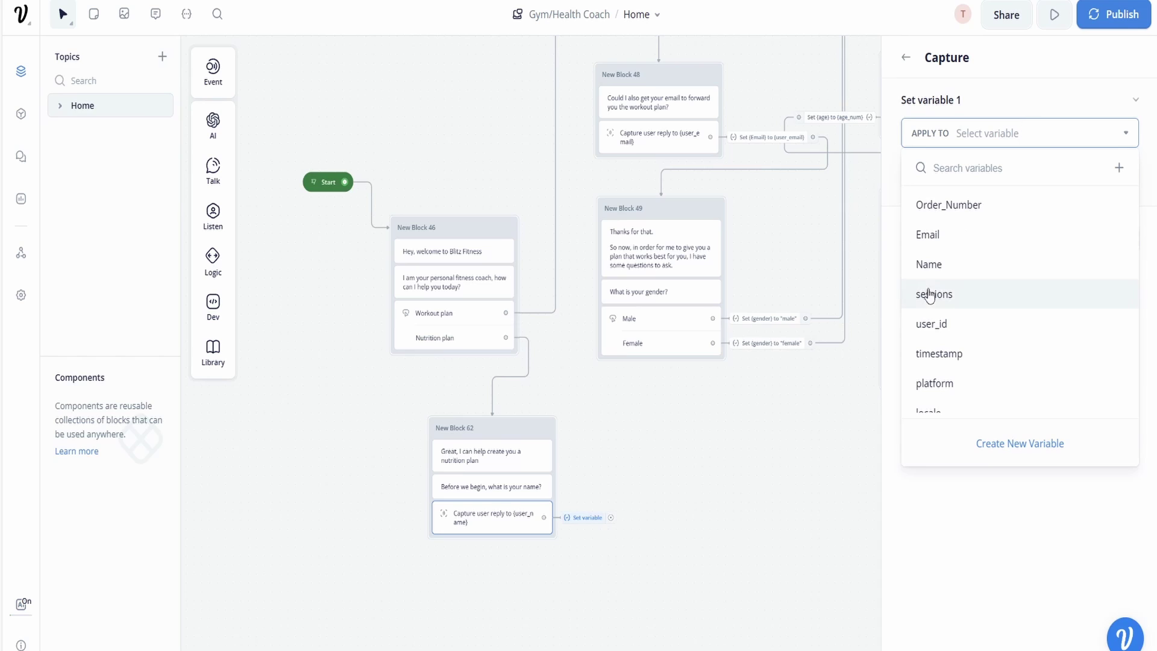
left_click(940, 265)
left_click(979, 176)
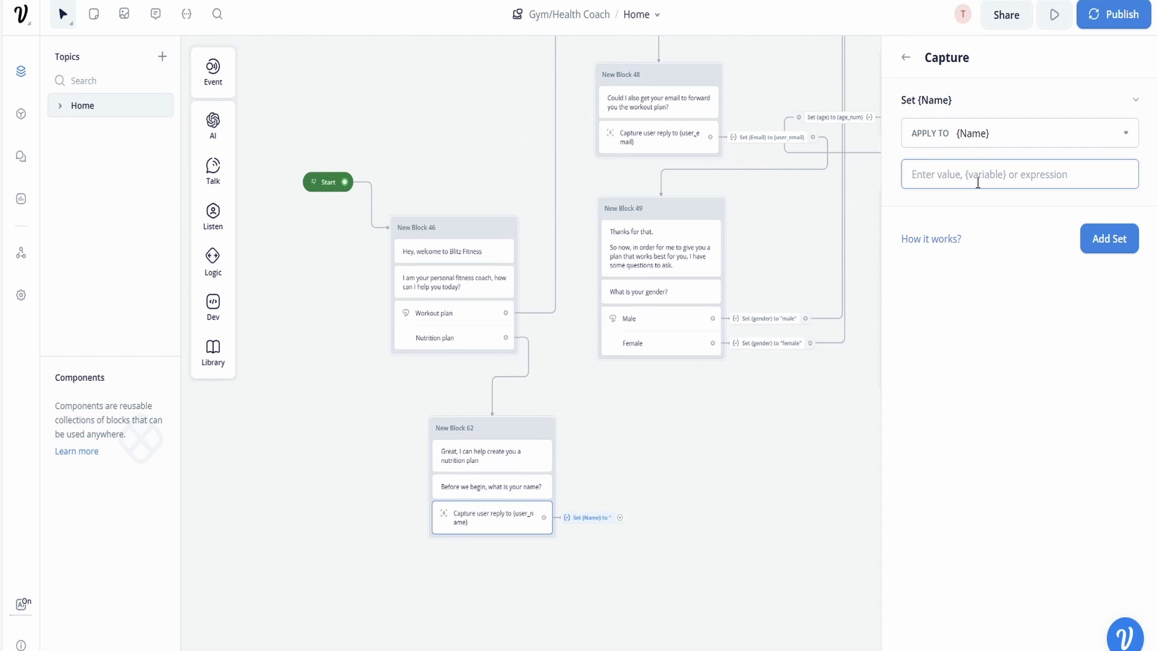
type("{use")
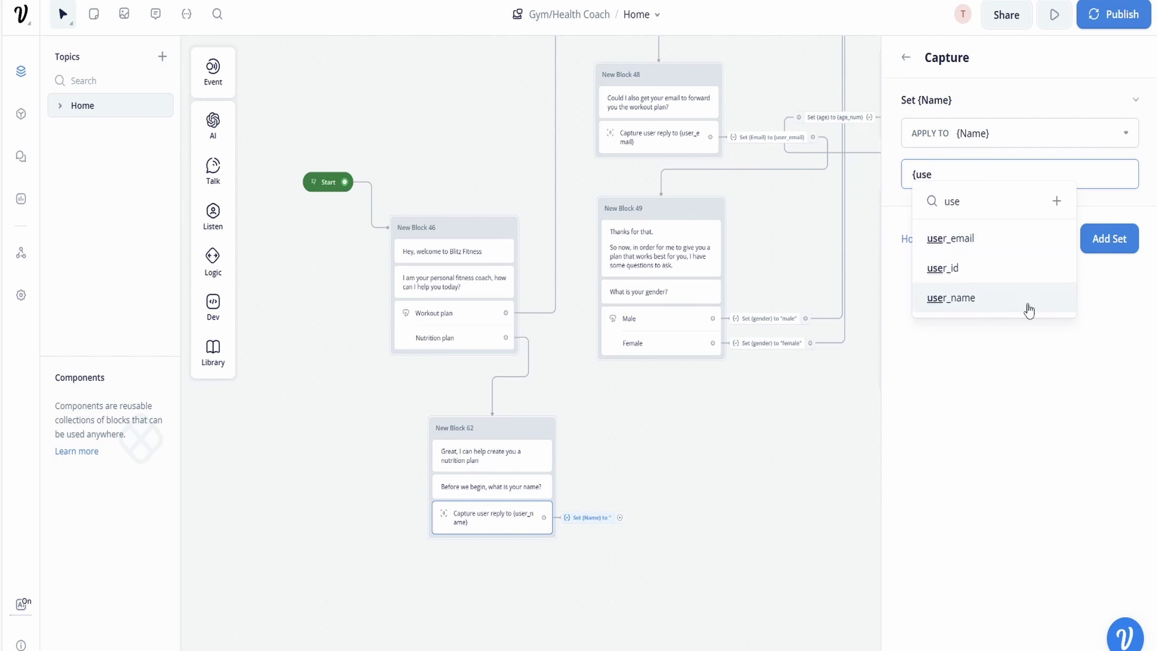
left_click(1005, 306)
left_click(651, 480)
scroll(508, 609, "down", 2)
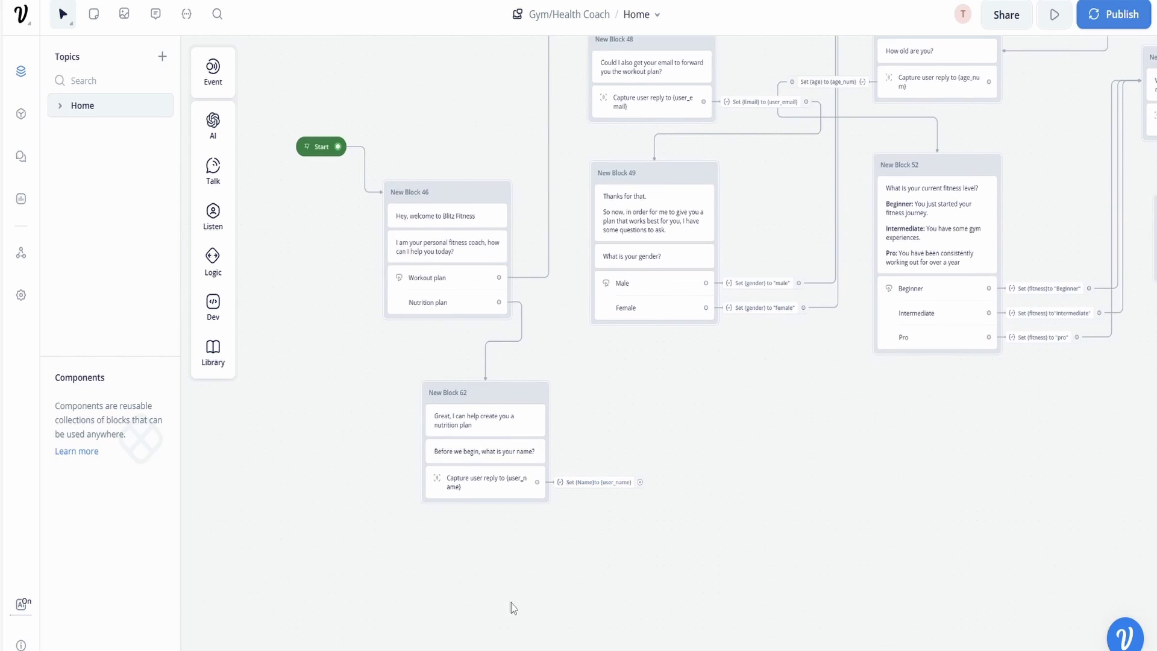
Examine the workout plan flow's question blocks and compare them with the nutrition block to see which can be reused.
scroll(479, 548, "up", 3)
scroll(479, 549, "up", 1)
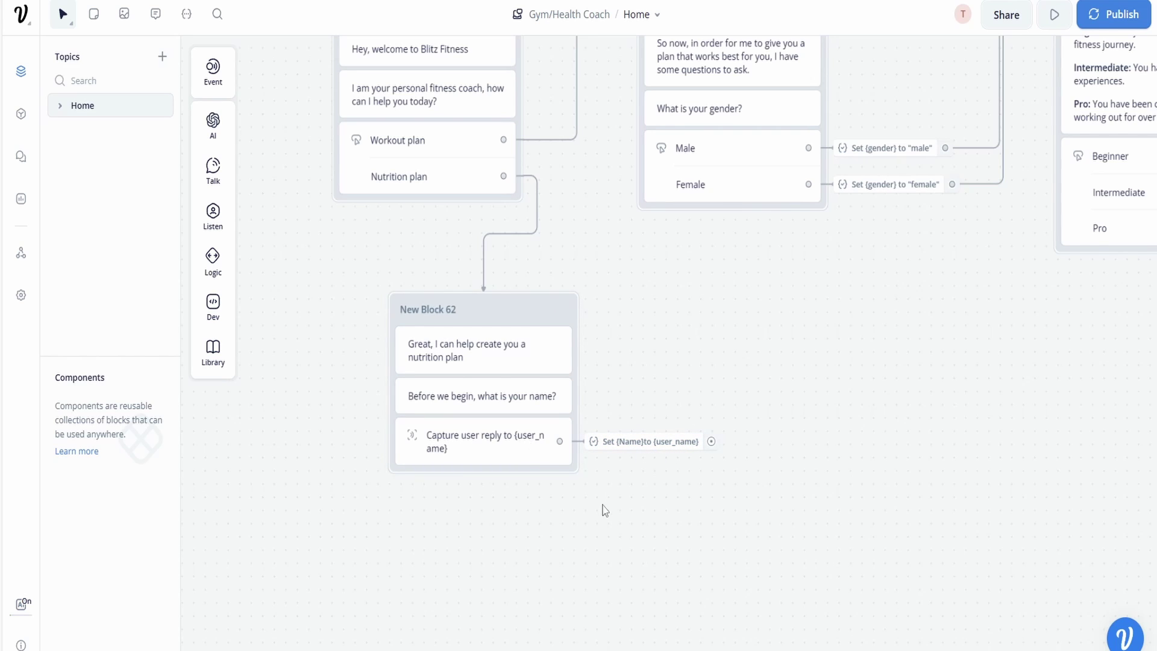
scroll(564, 497, "down", 3)
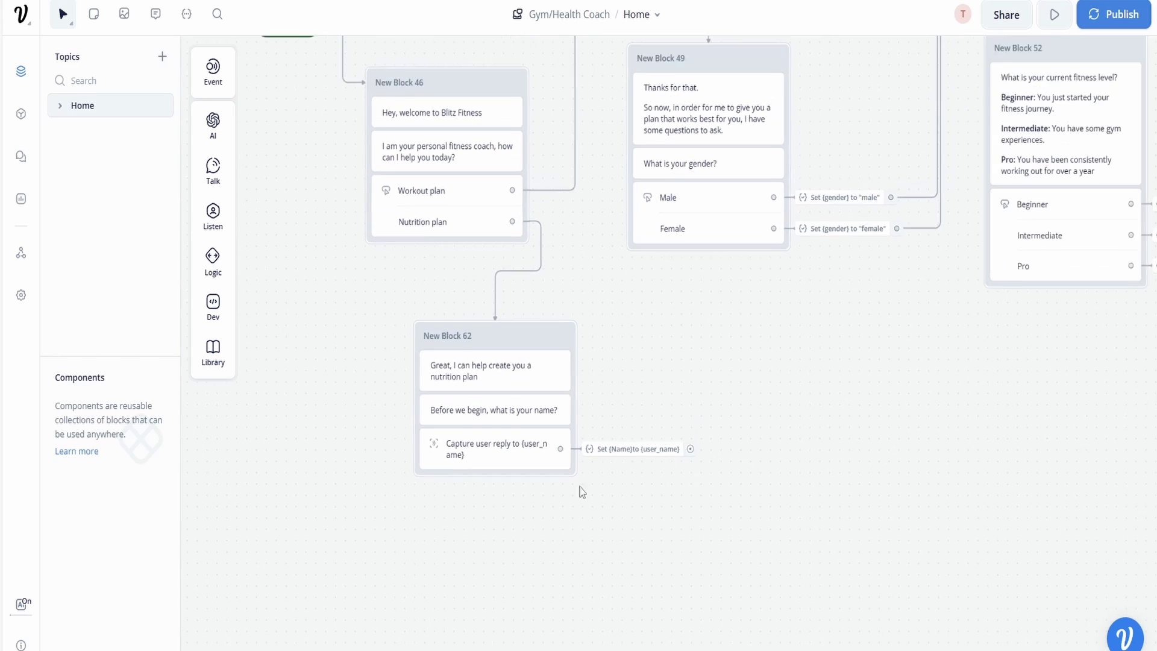
scroll(665, 442, "up", 1)
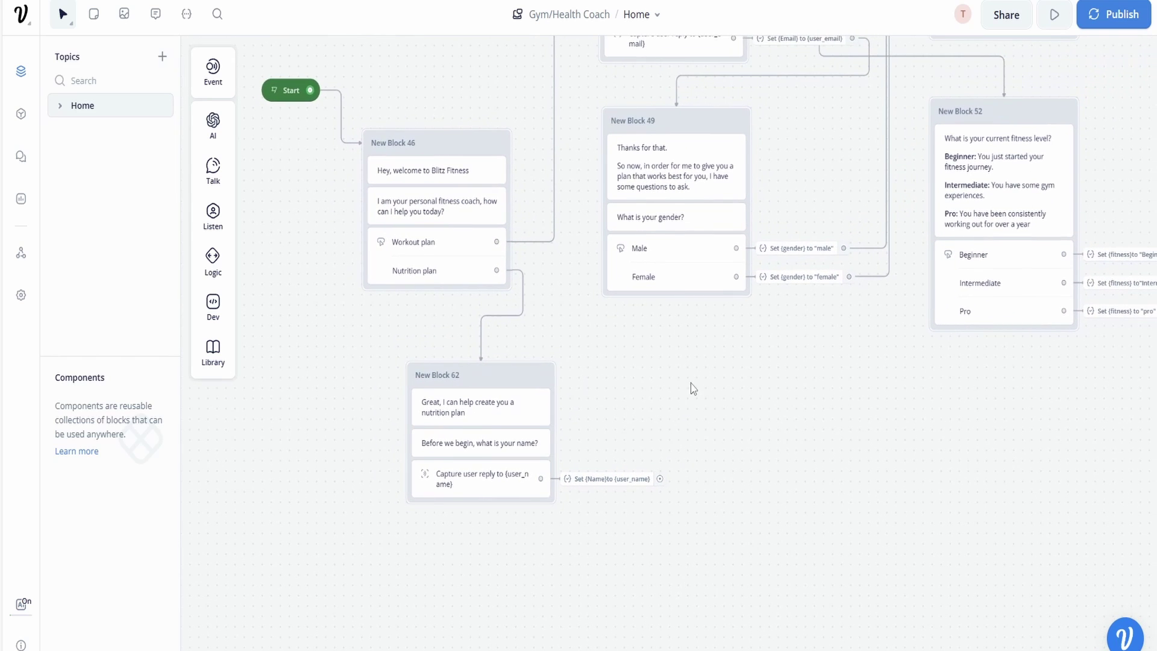
scroll(693, 389, "up", 3)
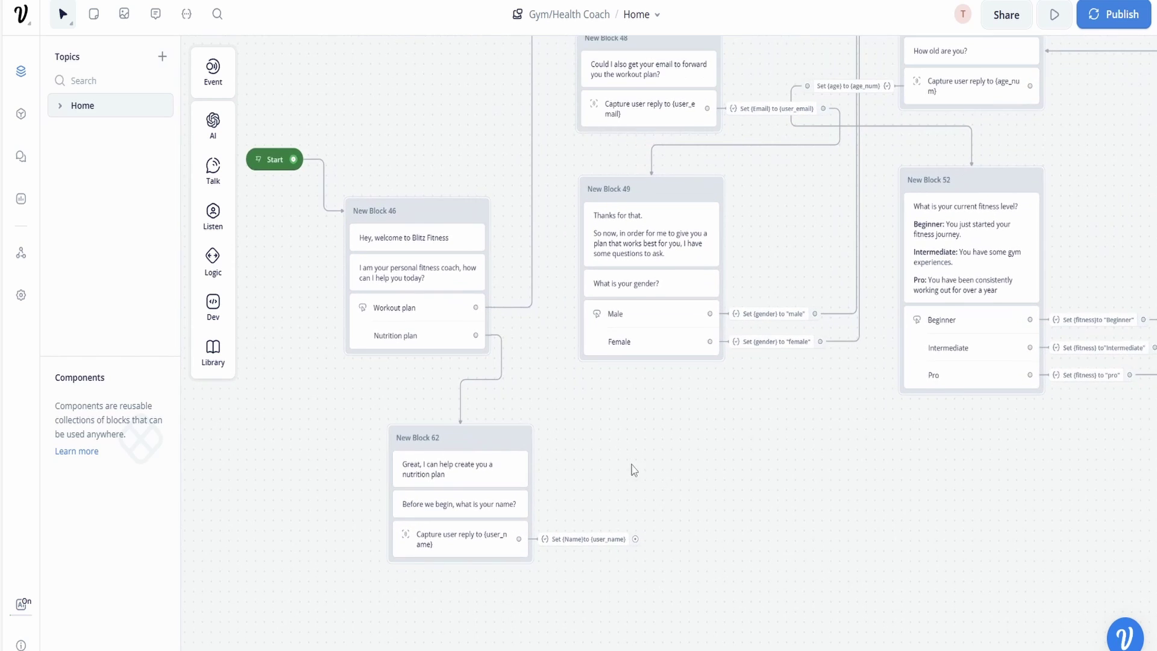
scroll(608, 451, "up", 1)
scroll(626, 455, "up", 3)
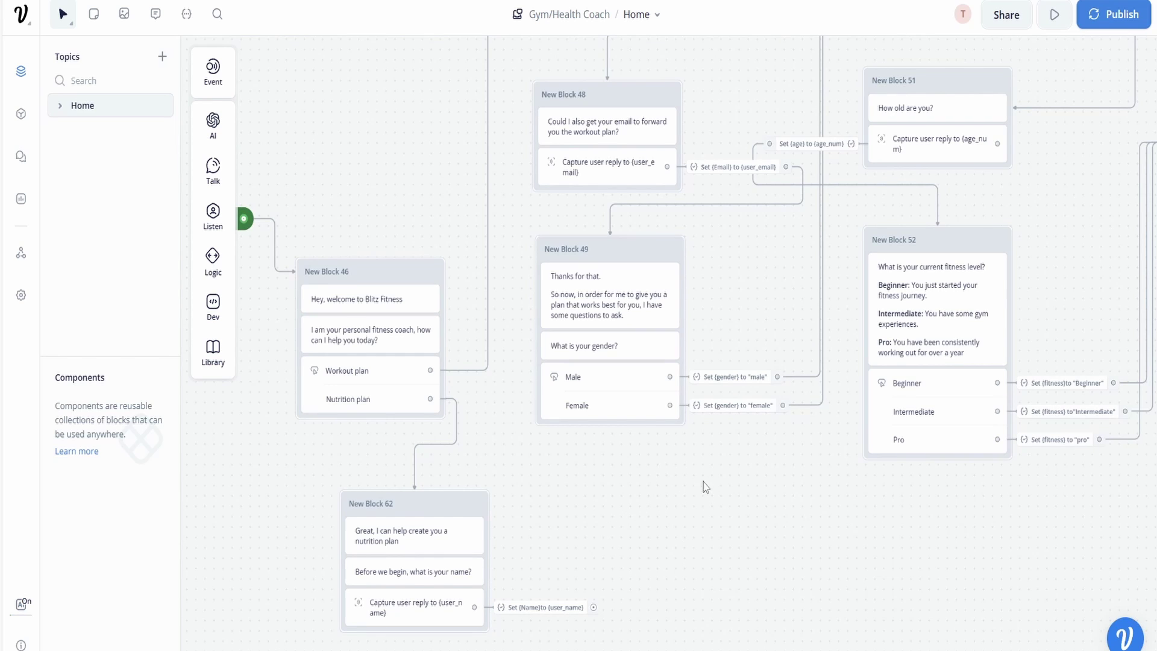
scroll(757, 367, "down", 5)
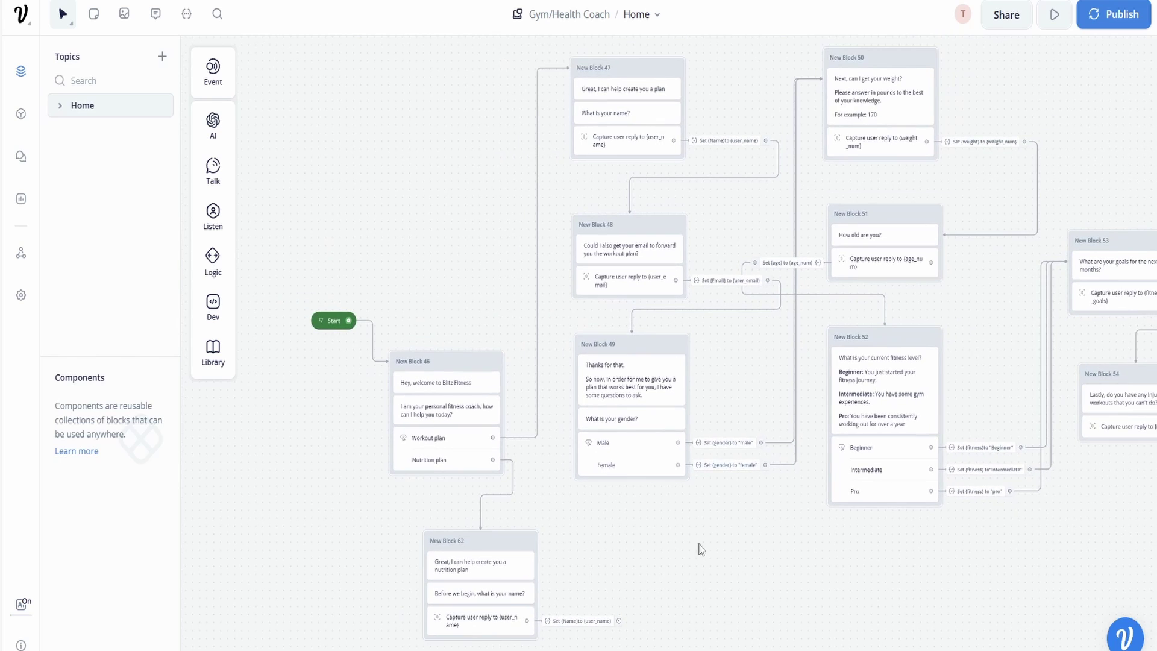
scroll(703, 578, "up", 2)
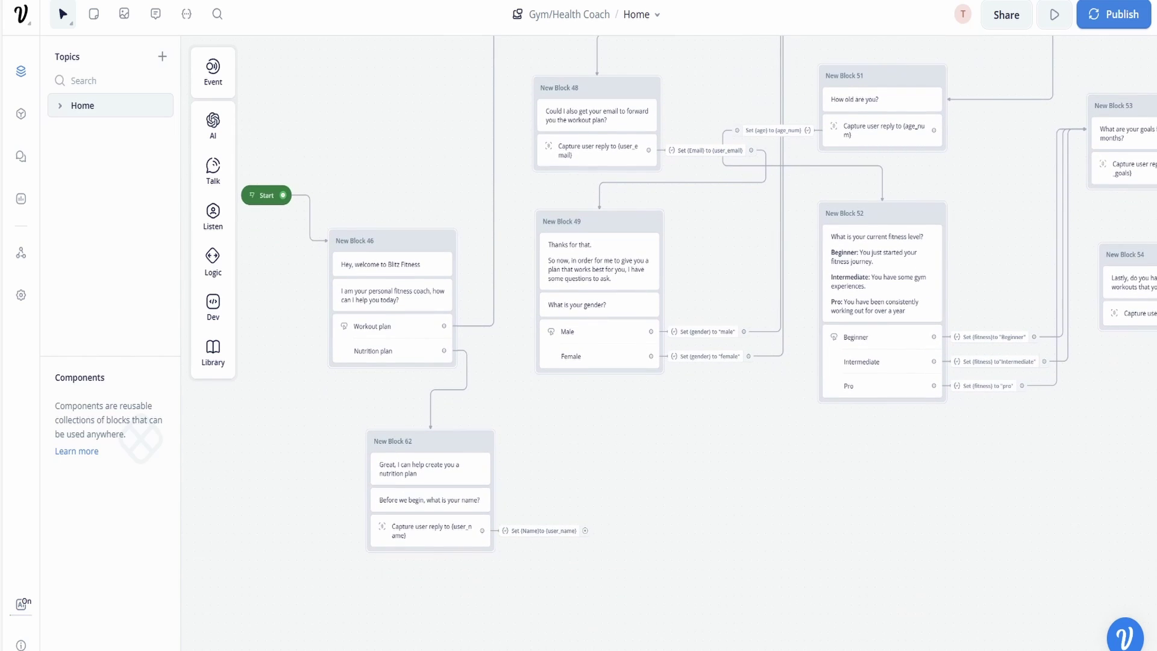
scroll(611, 490, "down", 3)
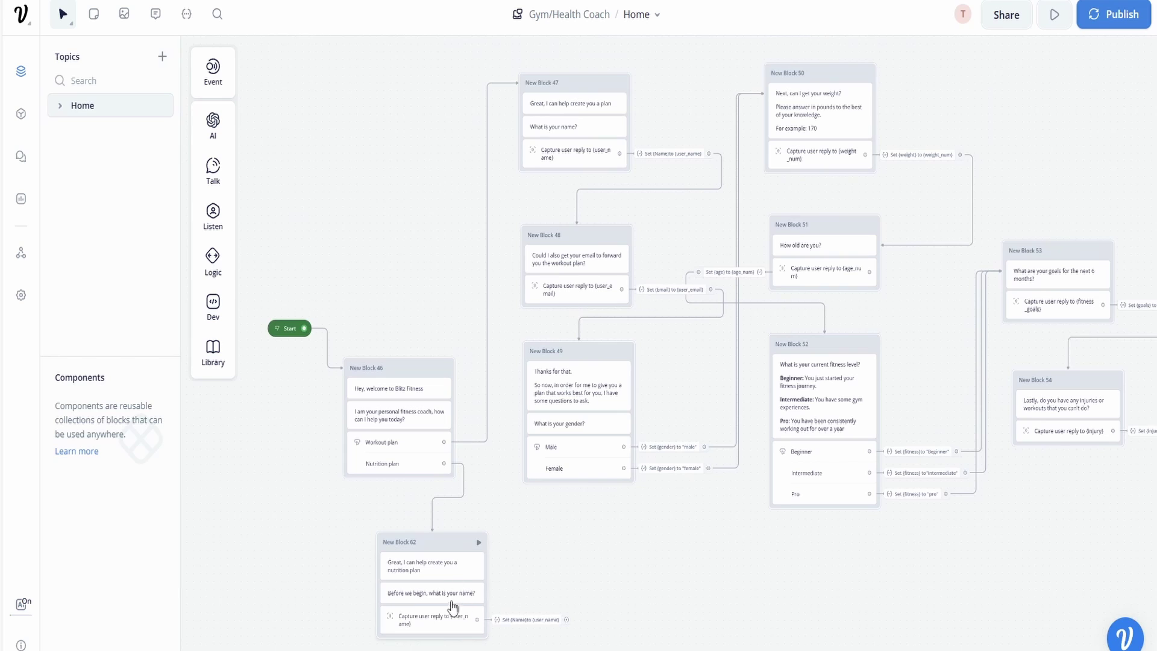
scroll(582, 612, "down", 2)
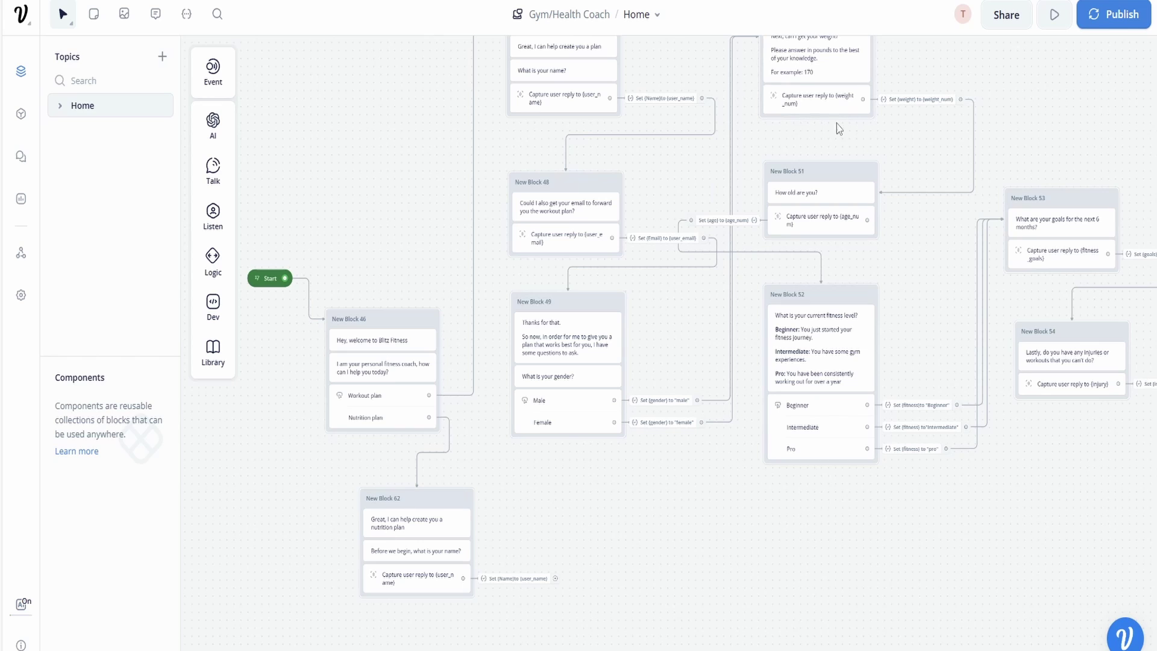
left_click_drag(916, 305, 824, 260)
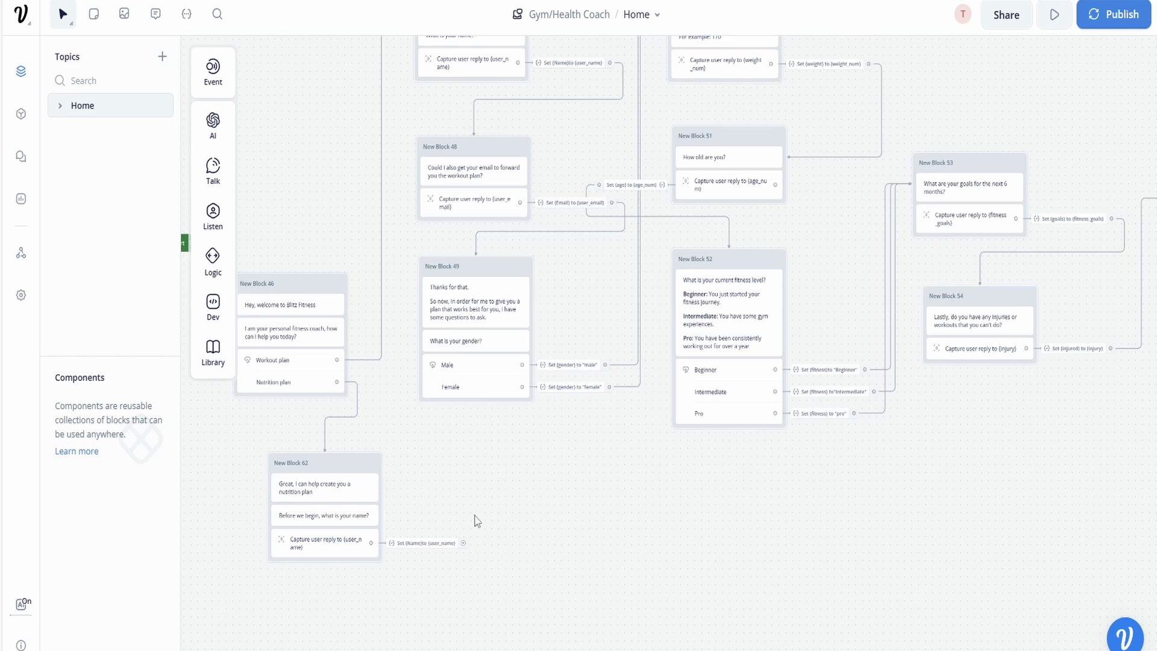
left_click_drag(528, 498, 576, 498)
left_click_drag(622, 535, 711, 572)
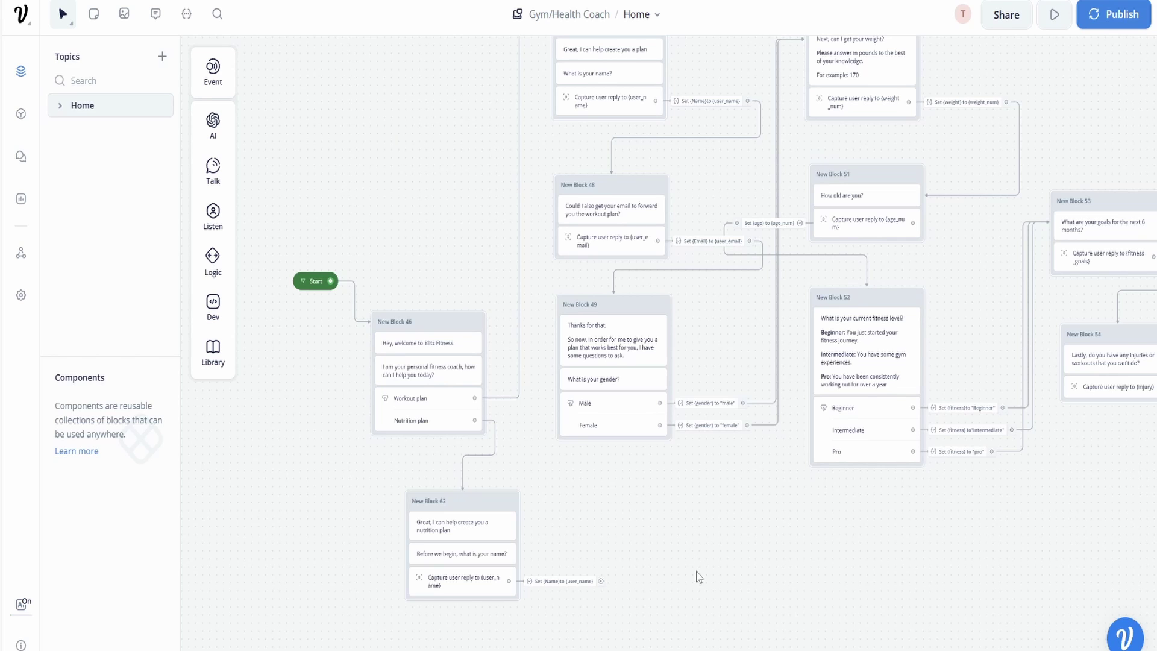
scroll(672, 573, "up", 2)
scroll(675, 512, "down", 2)
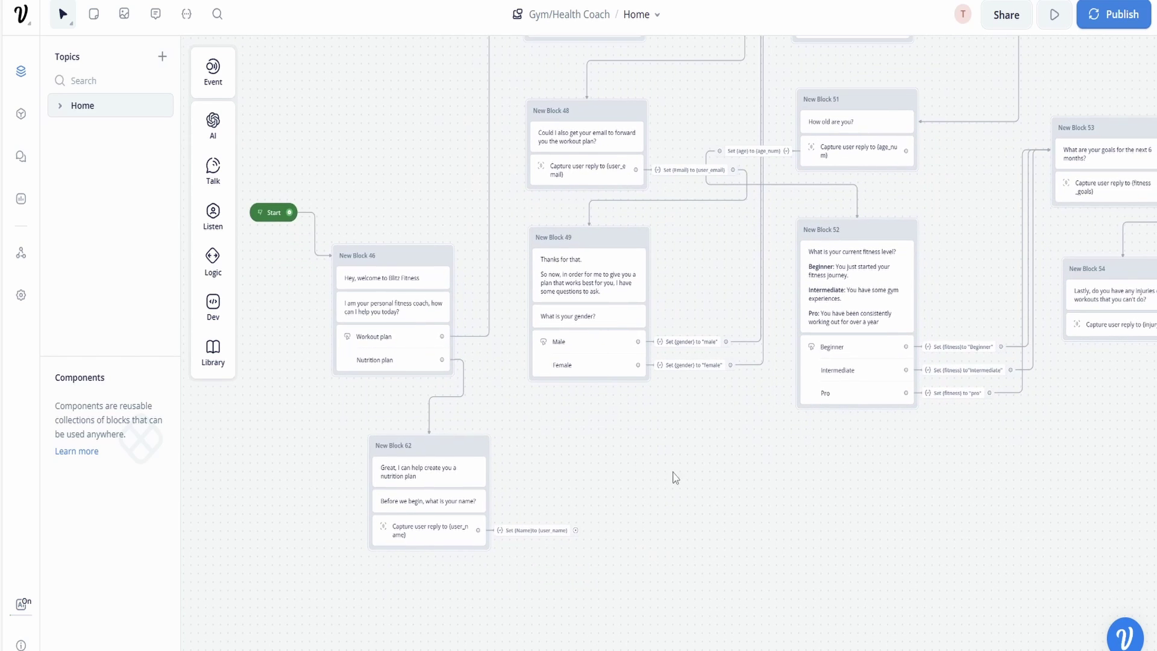
scroll(693, 397, "up", 5)
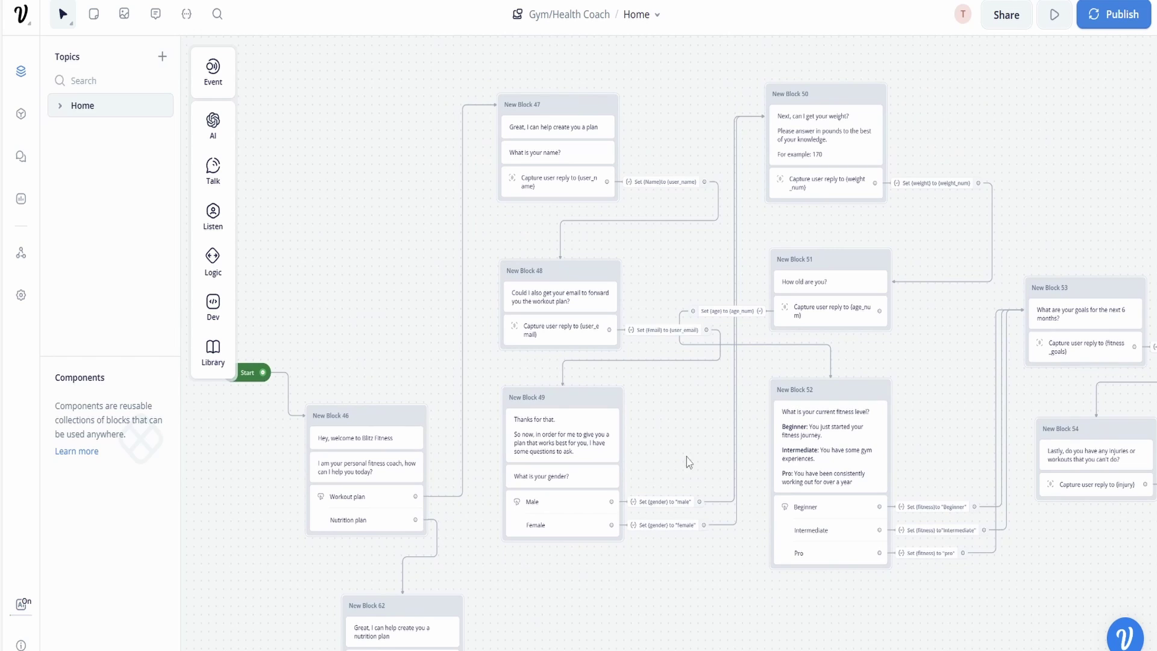
Copy the email, gender, weight and age blocks from the workout flow into the nutrition branch and connect them in sequence.
scroll(686, 457, "down", 5)
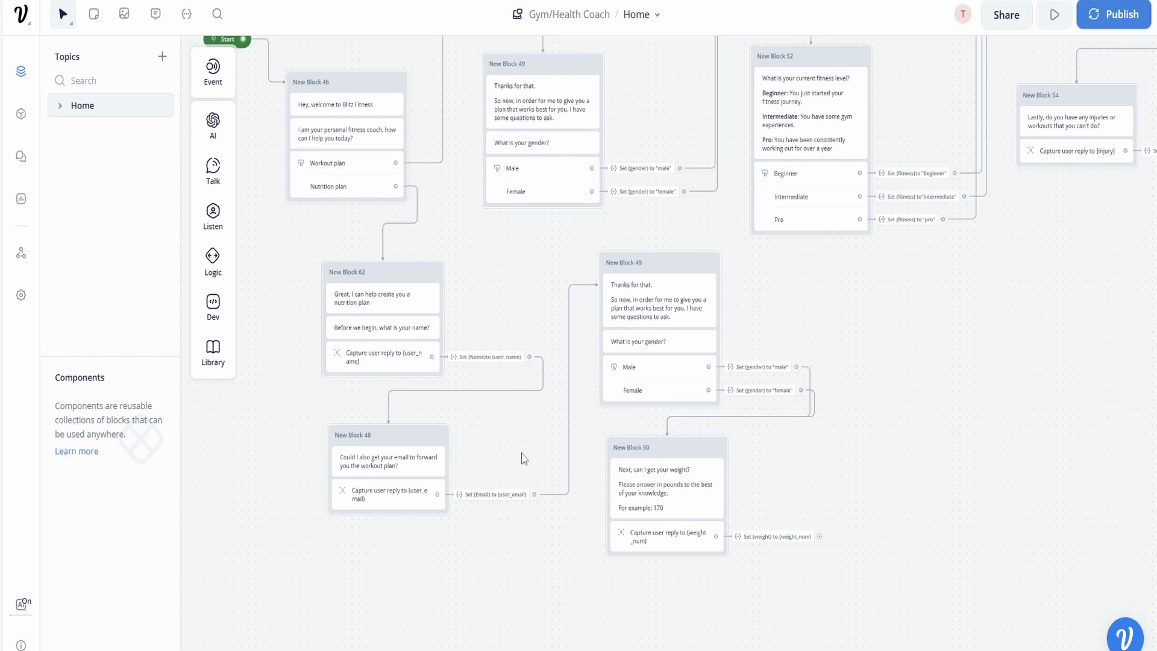
scroll(499, 518, "up", 2)
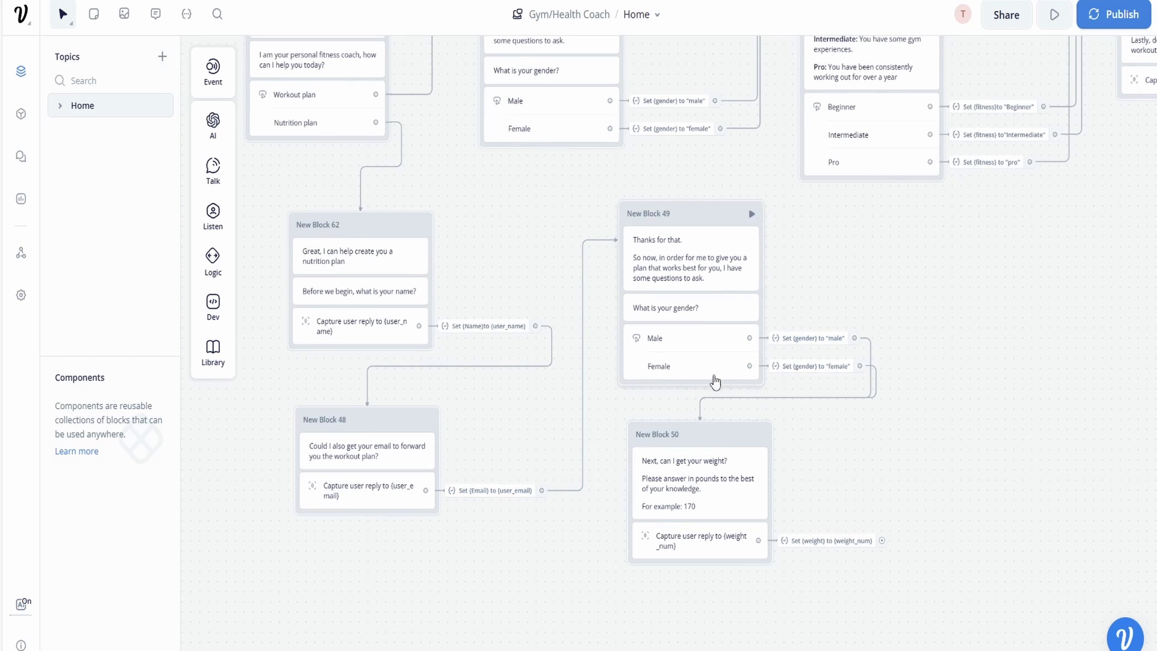
scroll(715, 381, "up", 1)
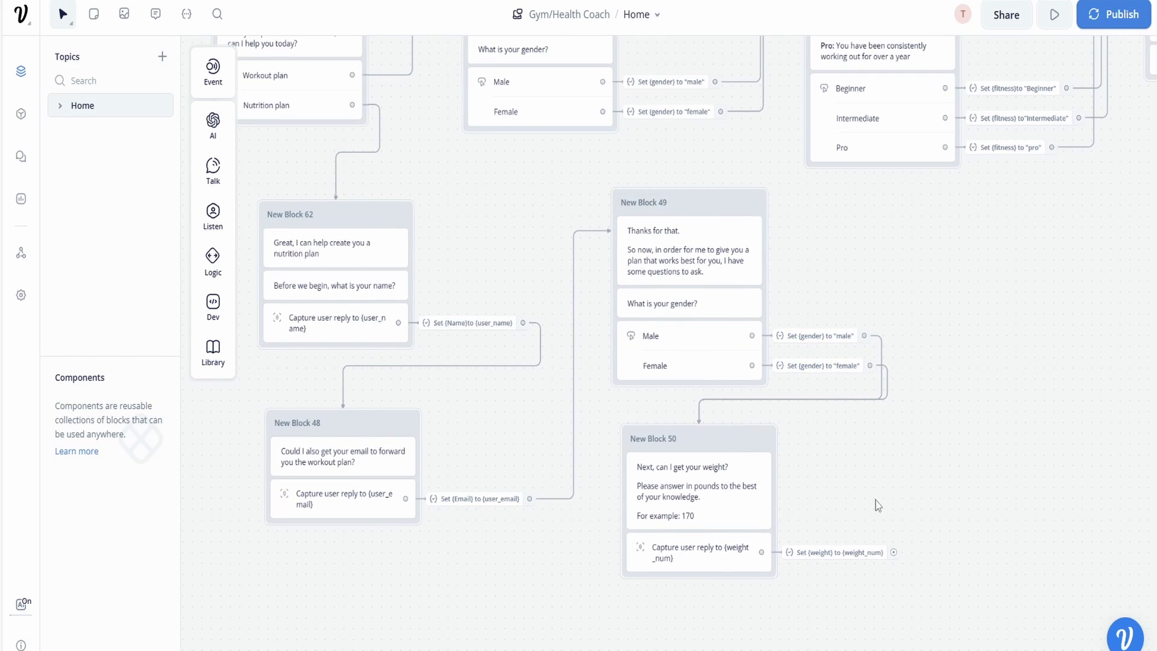
scroll(873, 503, "down", 3)
left_click_drag(898, 530, 936, 518)
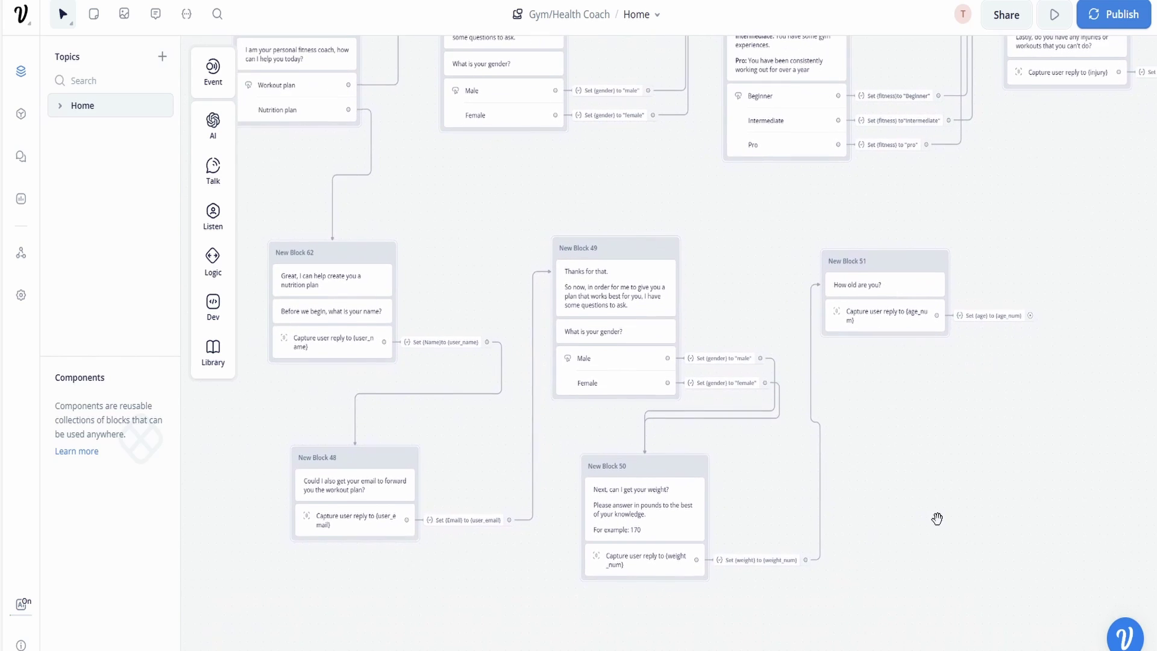
scroll(937, 518, "up", 1)
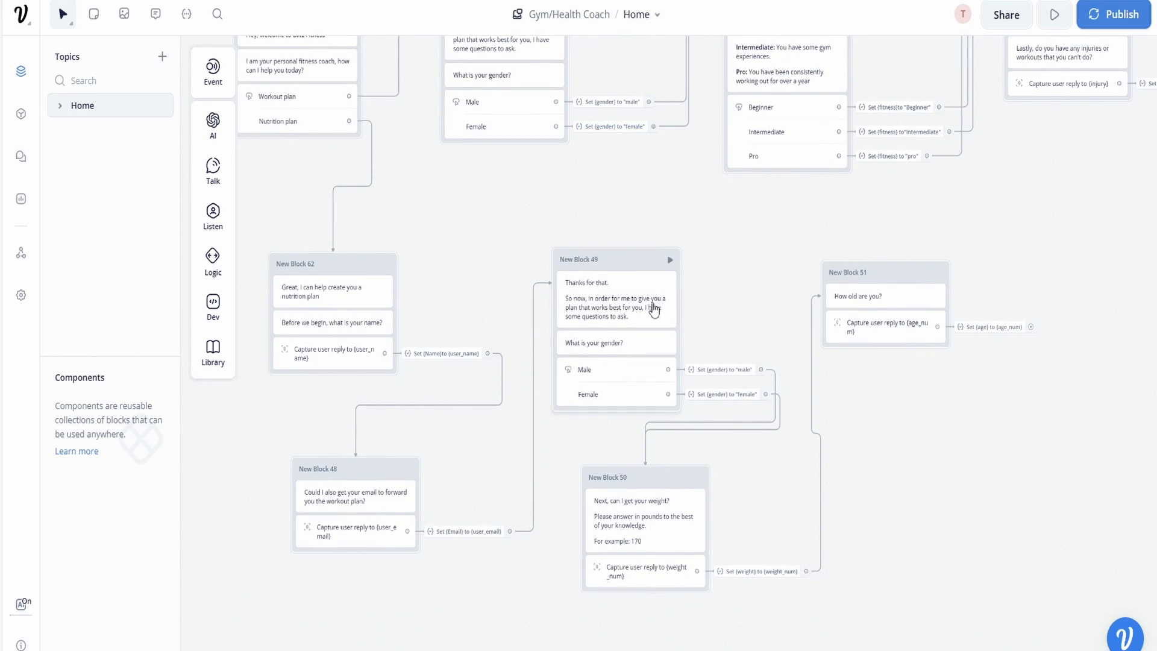
Add a text block connected to the copied age block, asking "What are your current health goals?" and "Do you want to lose or gain a certain amount of weight?".
left_click_drag(921, 454, 784, 437)
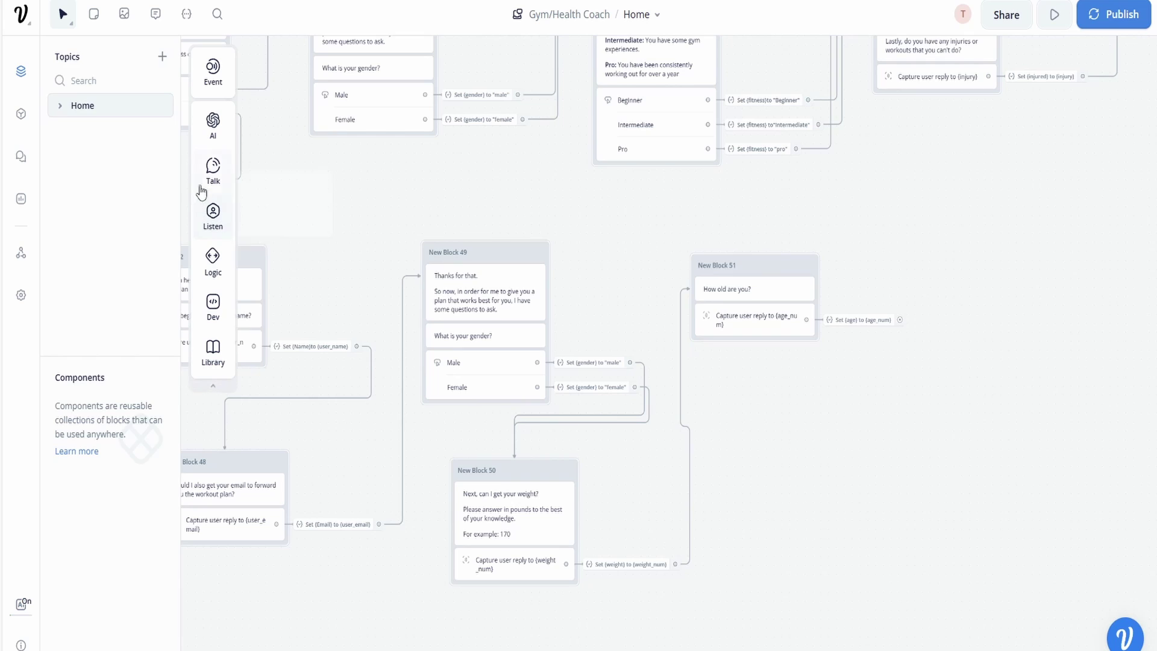
mouse_move(213, 170)
left_click_drag(270, 162, 795, 421)
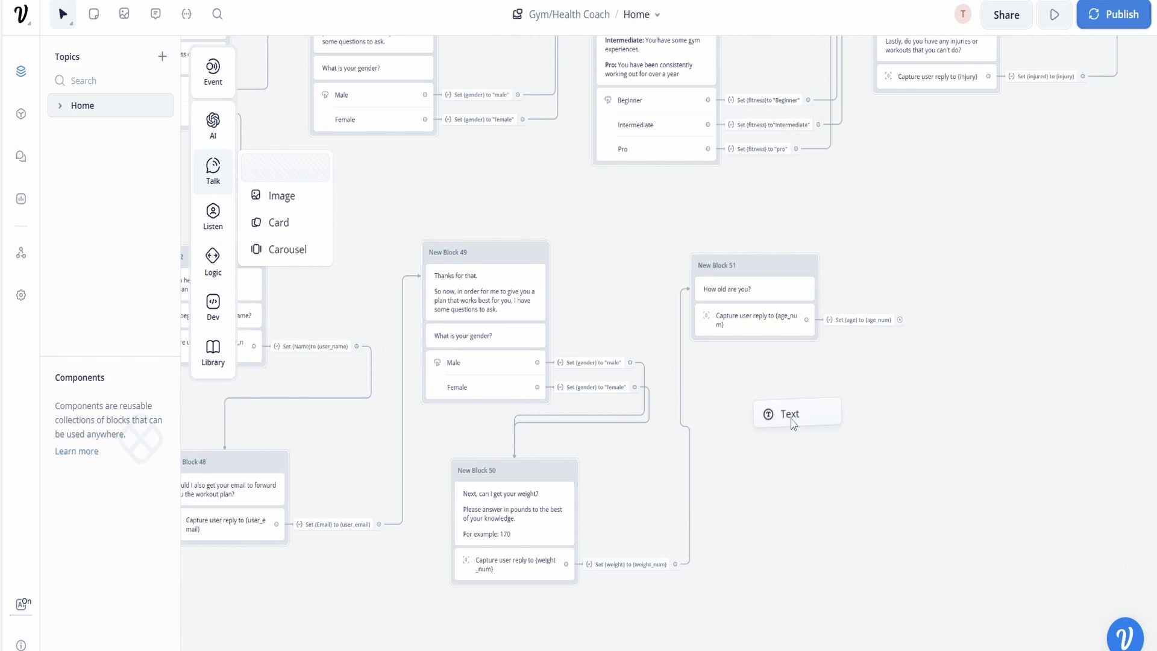
left_click_drag(795, 421, 794, 419)
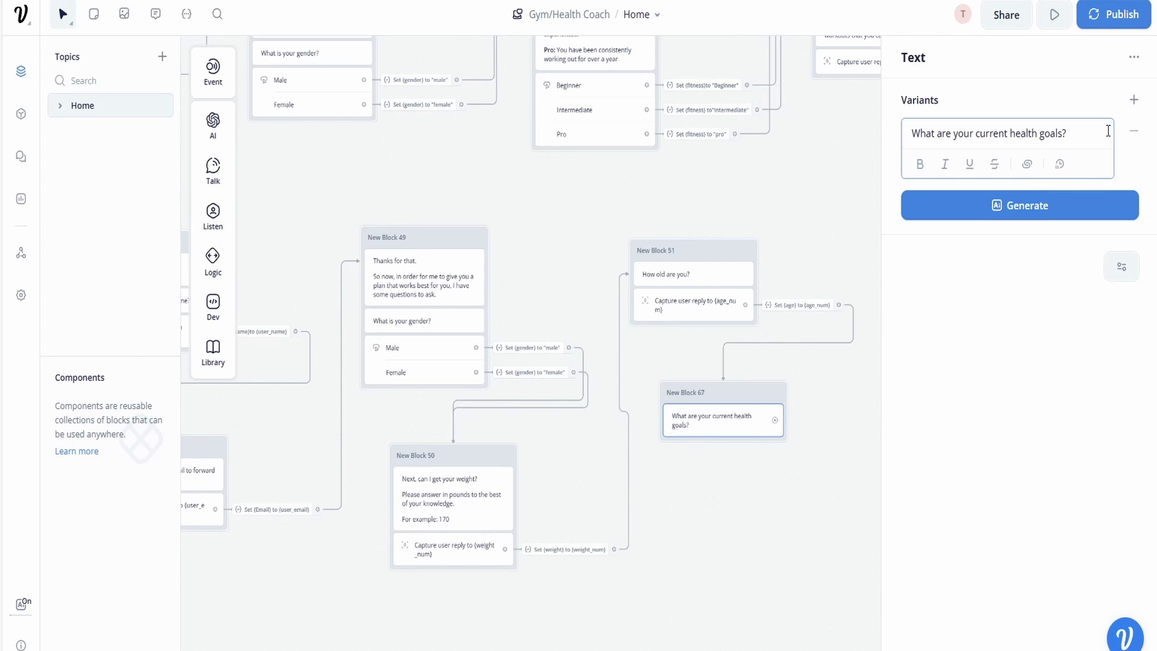
key("Return")
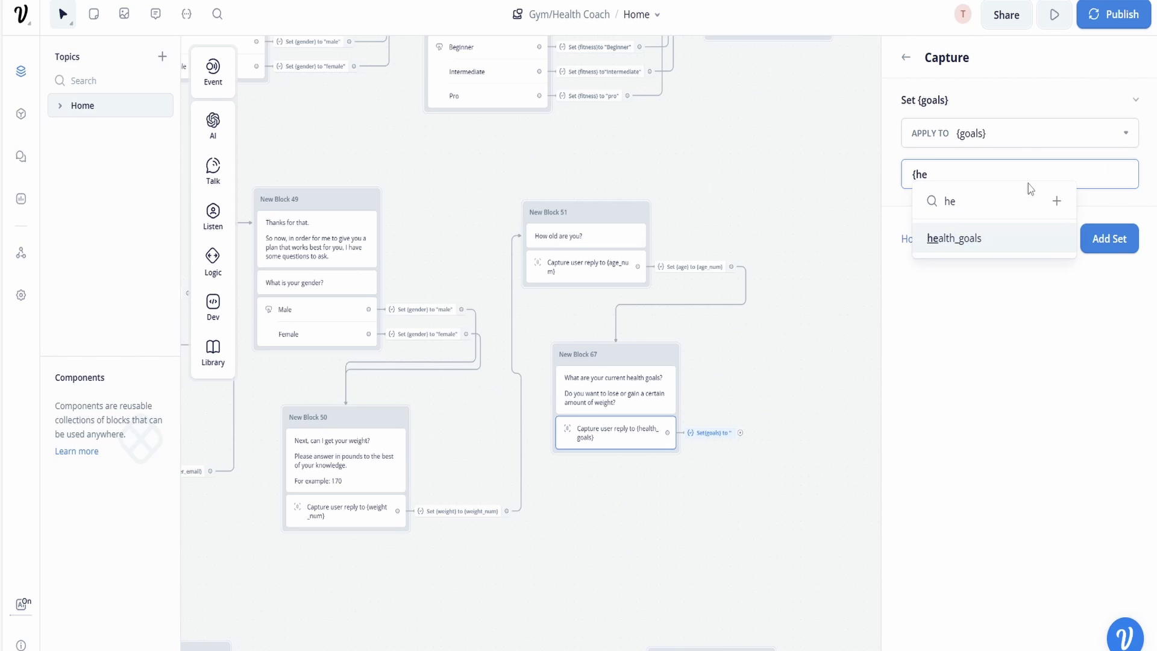
Set the goals variable to {health_goals} in the action following the health goals Capture step.
key("BackSpace")
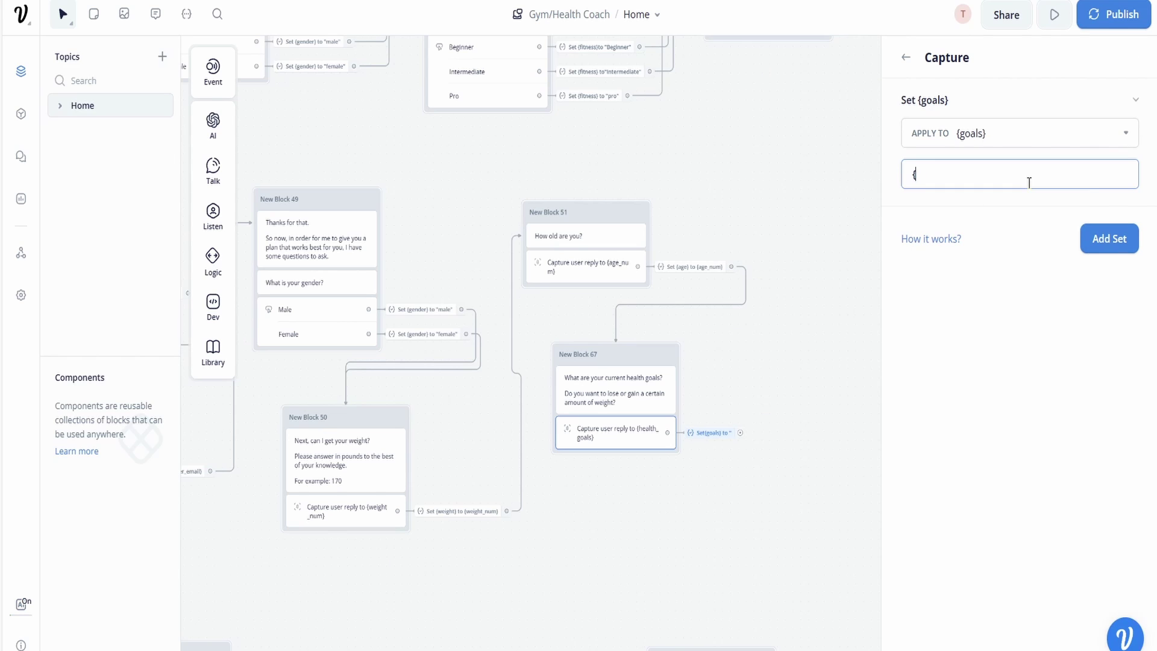
key("BackSpace")
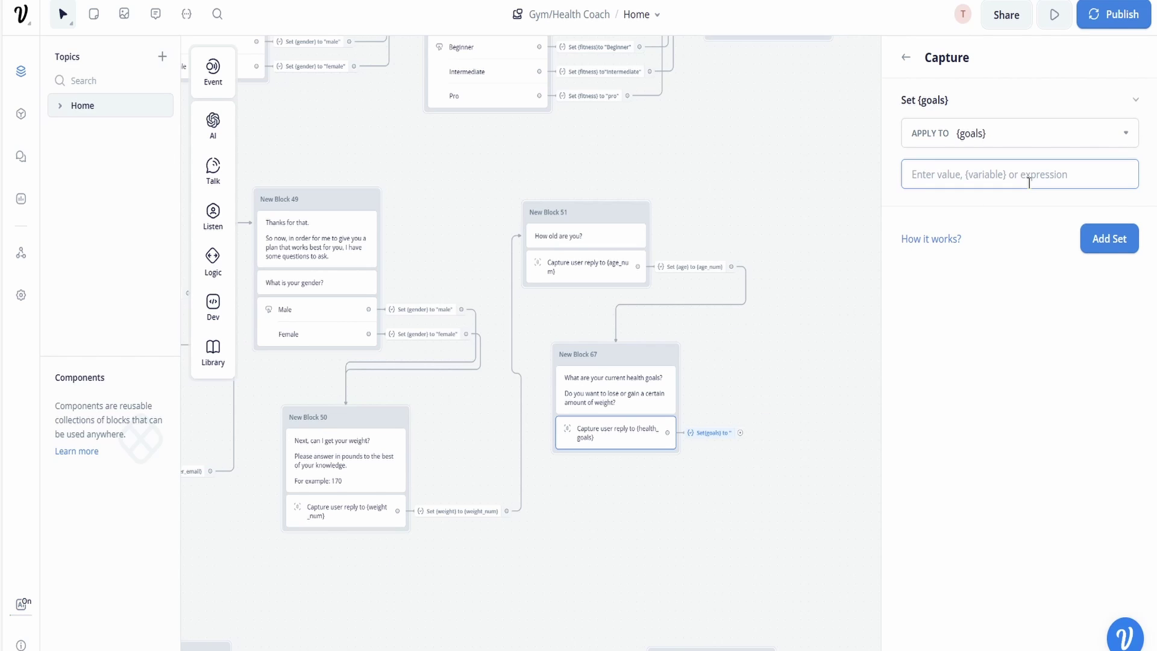
type("{")
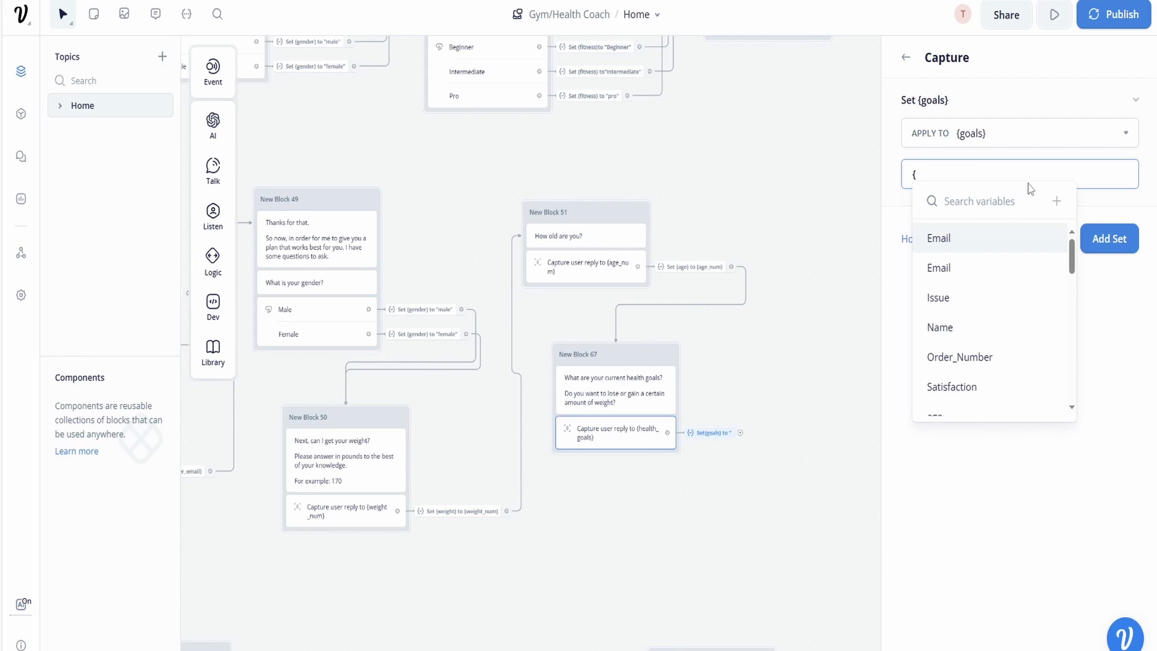
type("heal")
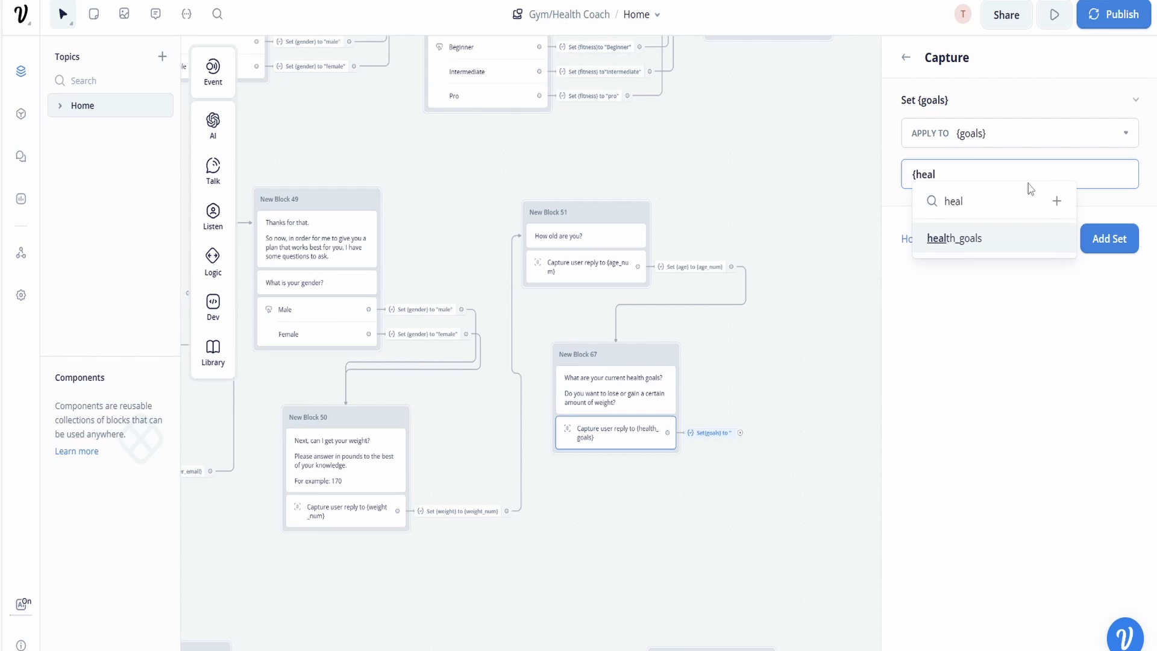
type("th")
left_click(982, 248)
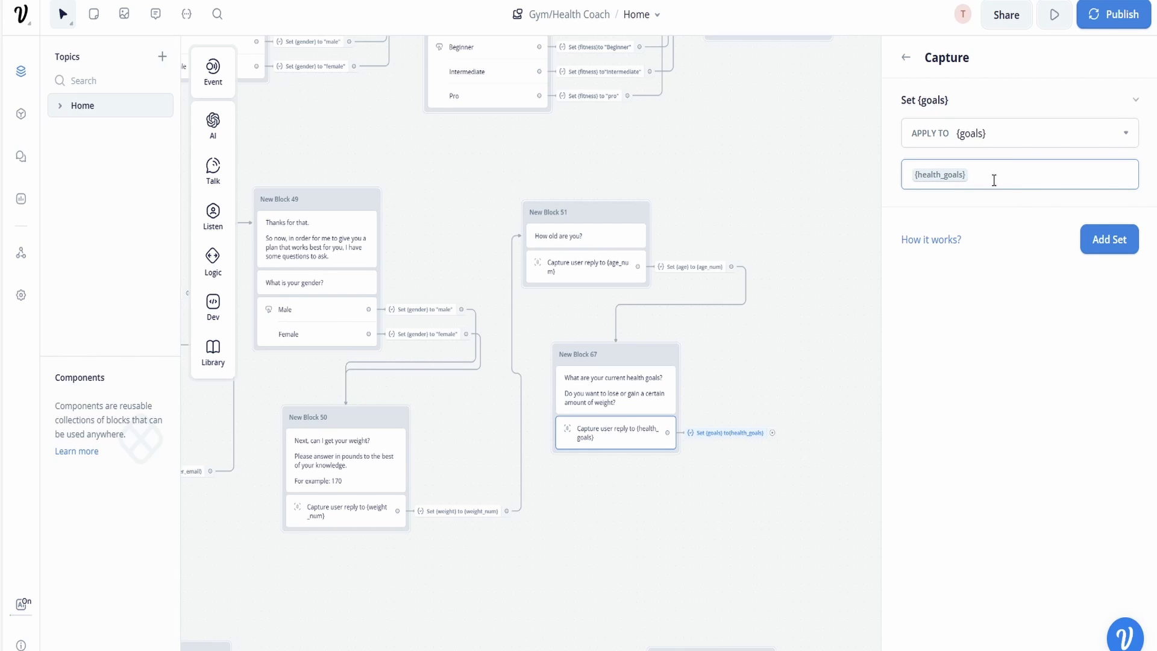
left_click(832, 331)
Add a new text block beside the health goals block, asking "How much do you exercise?".
mouse_move(213, 171)
left_click_drag(277, 170, 903, 335)
left_click(798, 253)
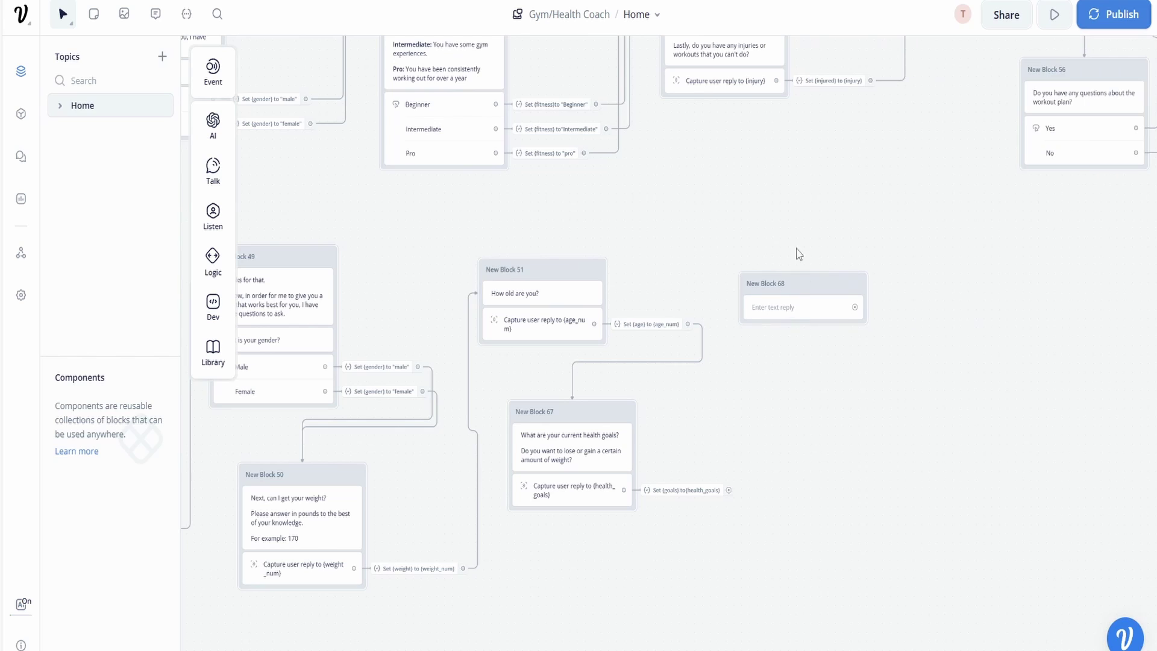
left_click(796, 308)
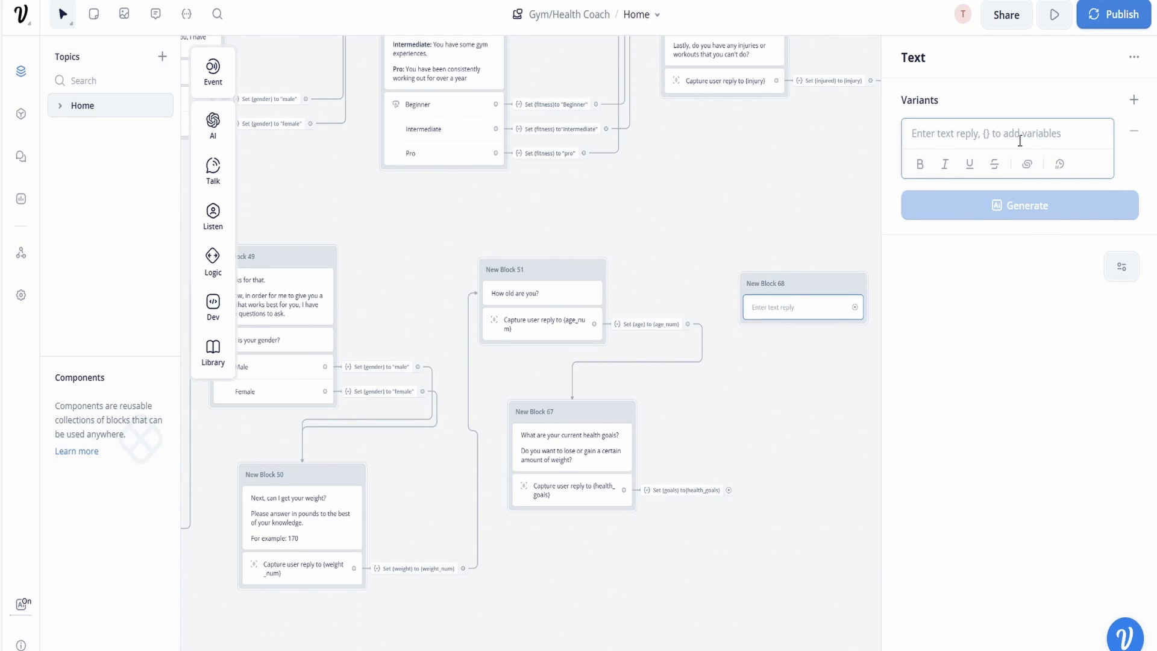
type("How")
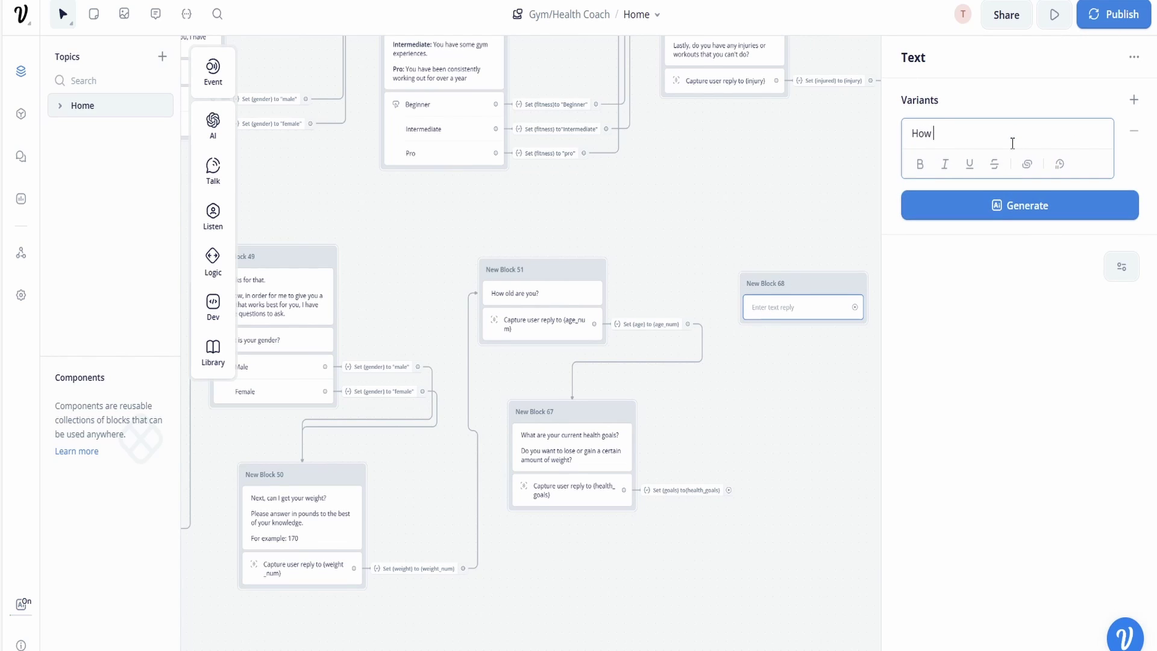
type(" much ")
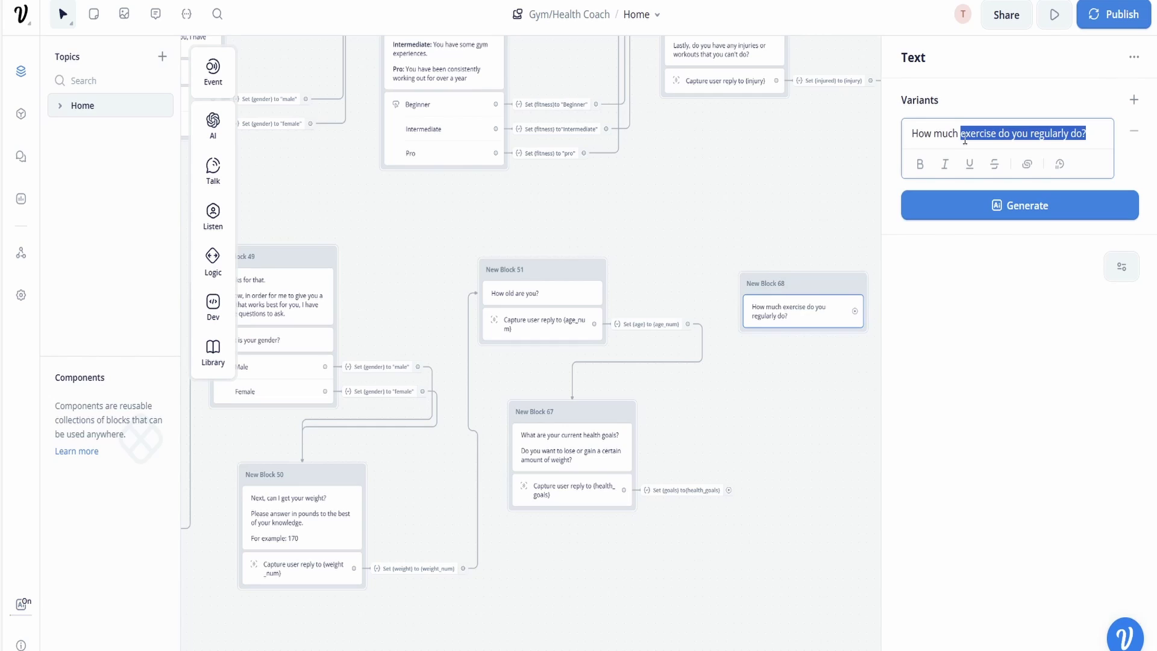
type("do you exercise?")
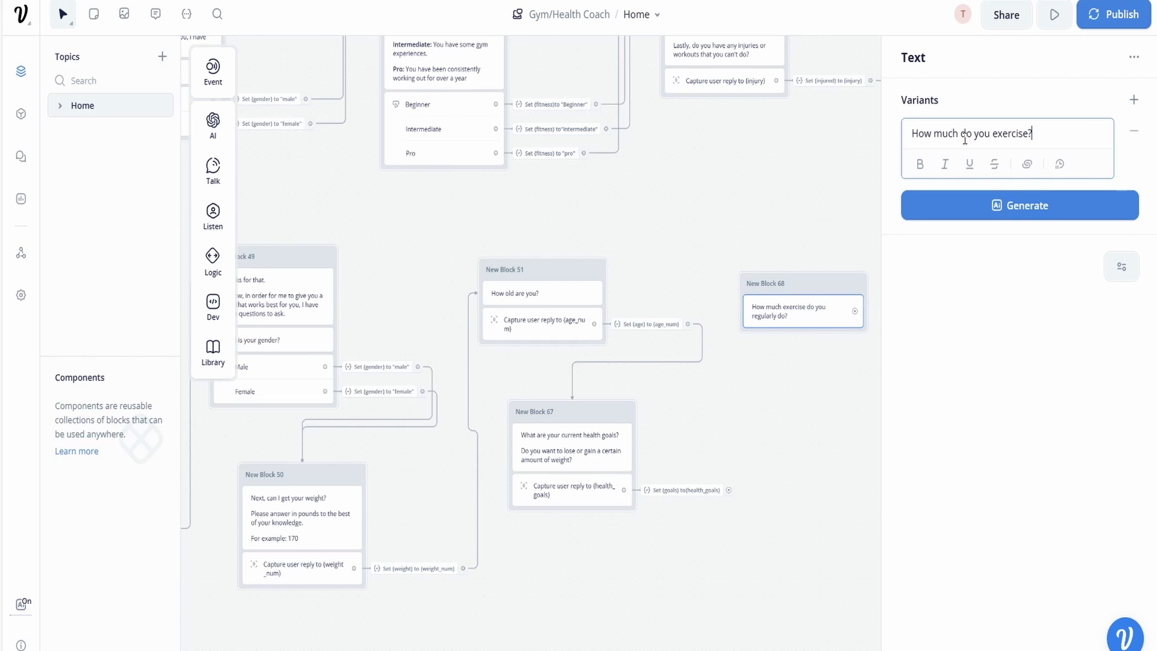
left_click(799, 246)
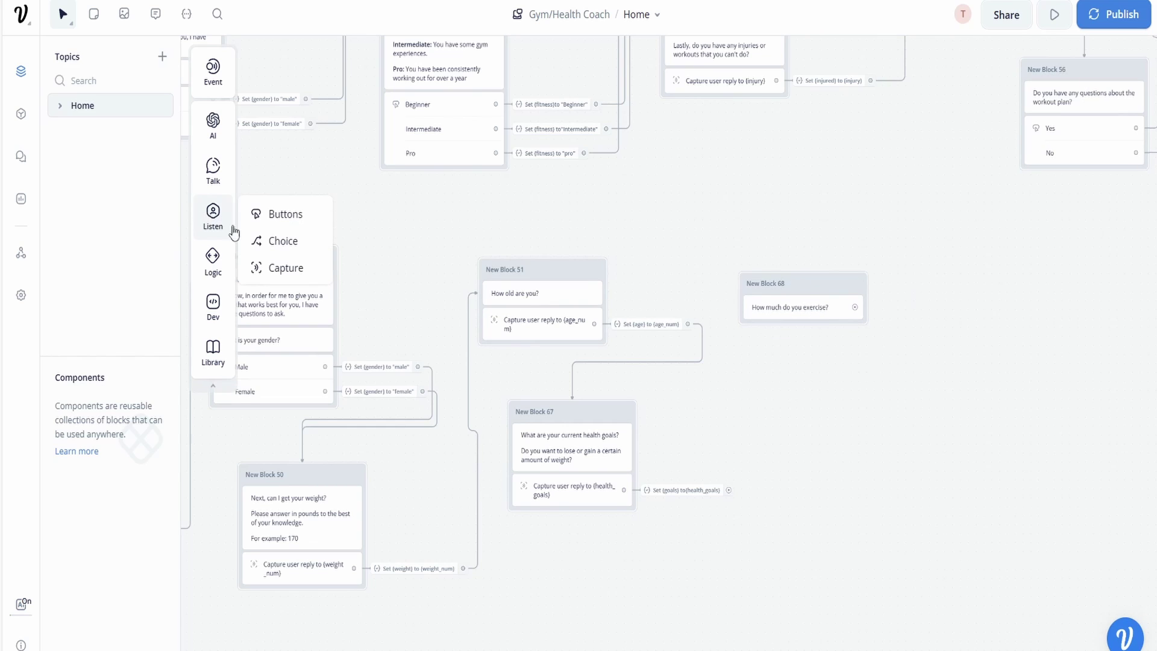
Add a Buttons step under the exercise question with three options: Light, Medium and Heavy.
mouse_move(223, 189)
mouse_move(213, 217)
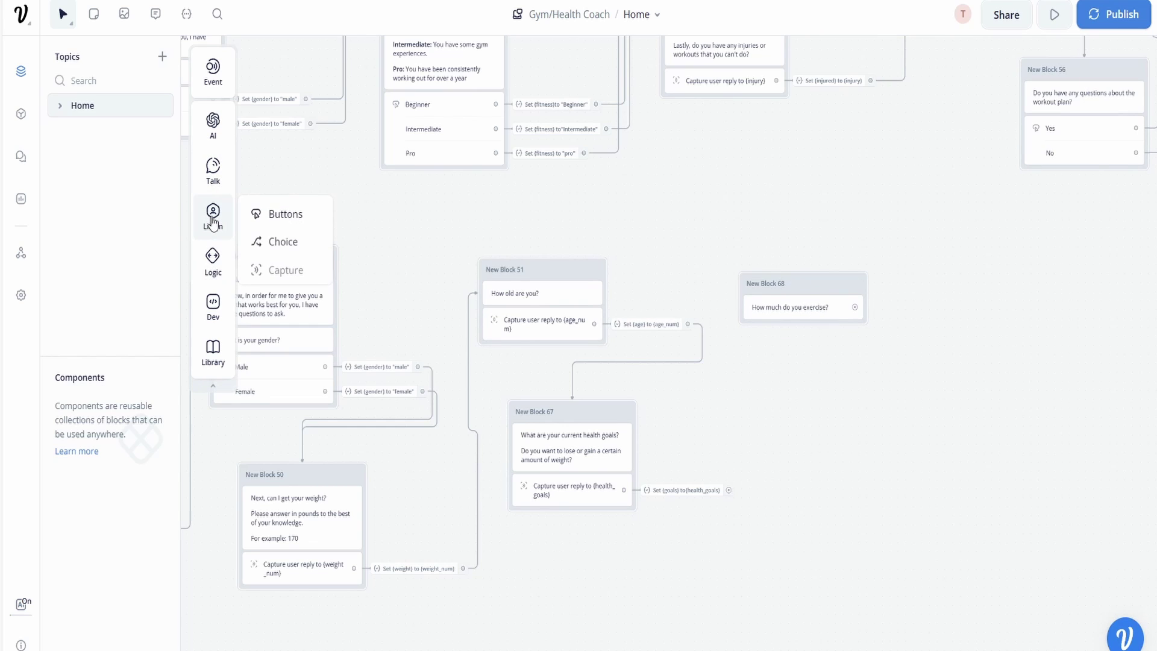
left_click_drag(283, 214, 793, 331)
left_click(1058, 135)
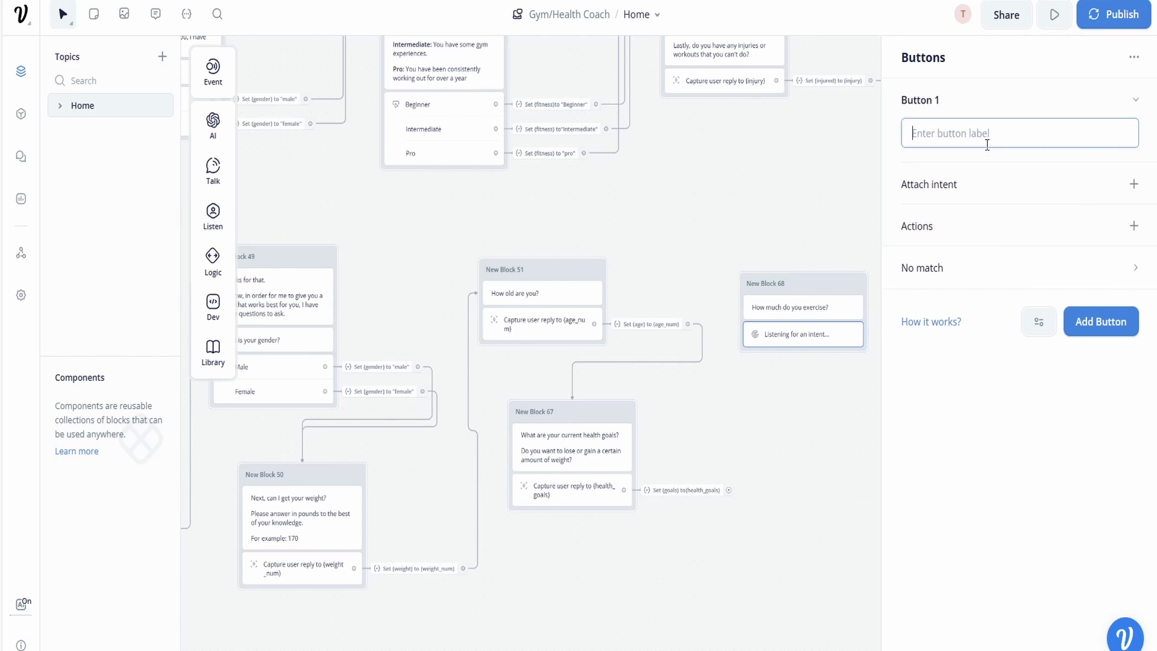
type("Lighjt")
left_click(1099, 321)
type("Medium")
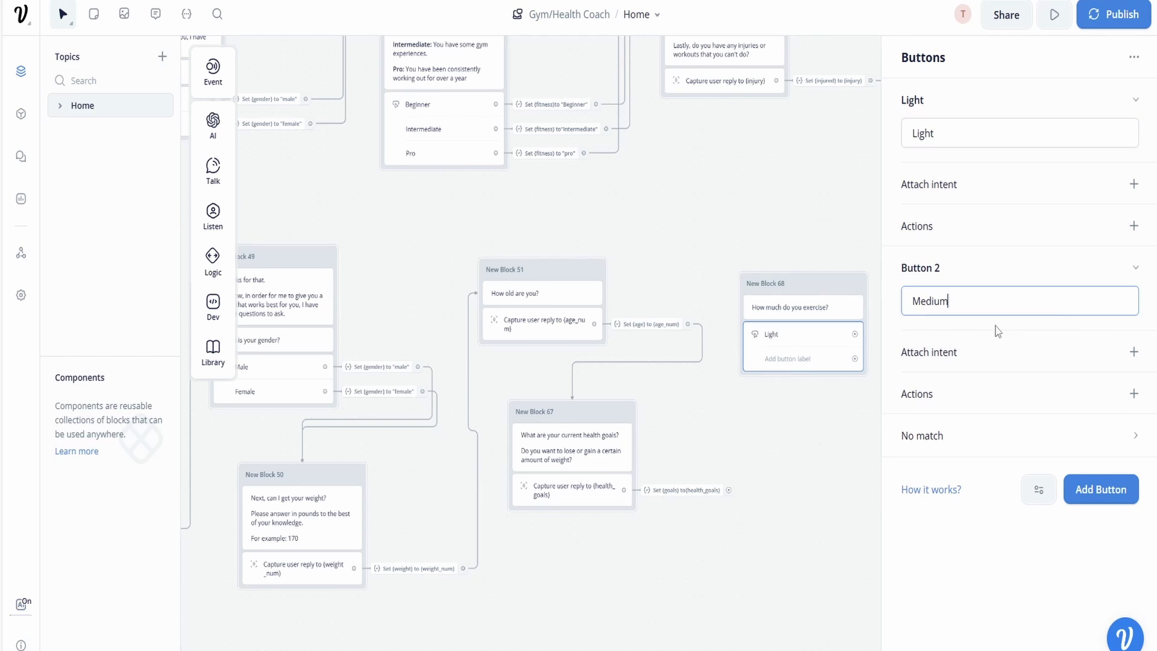
left_click(1098, 490)
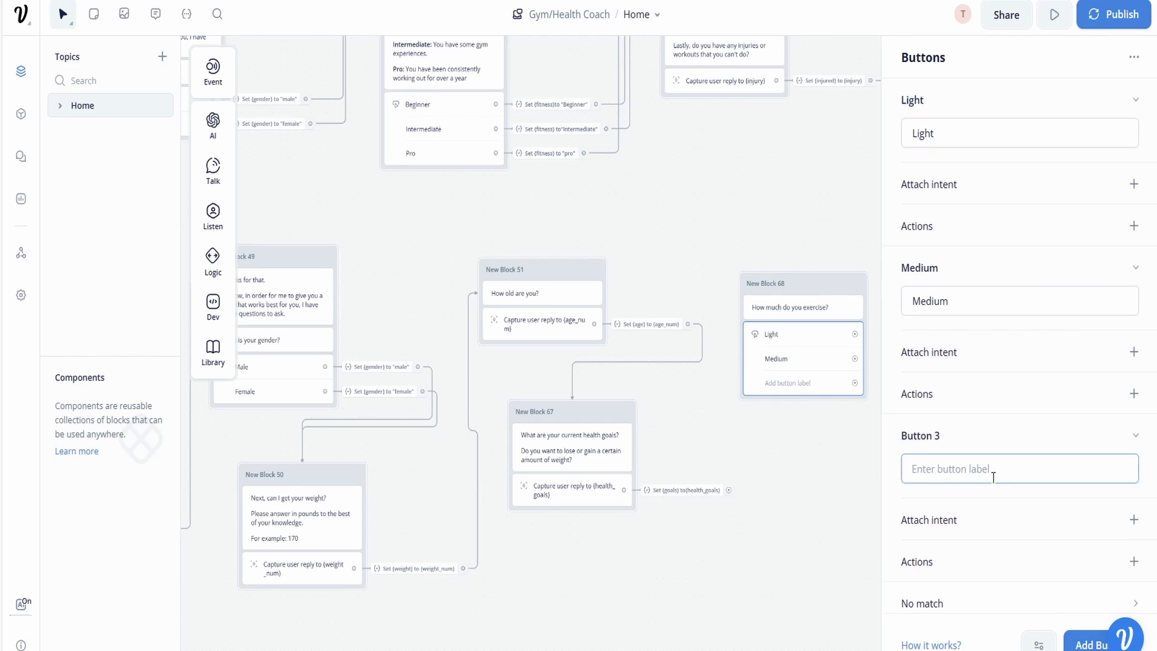
type("Heavy")
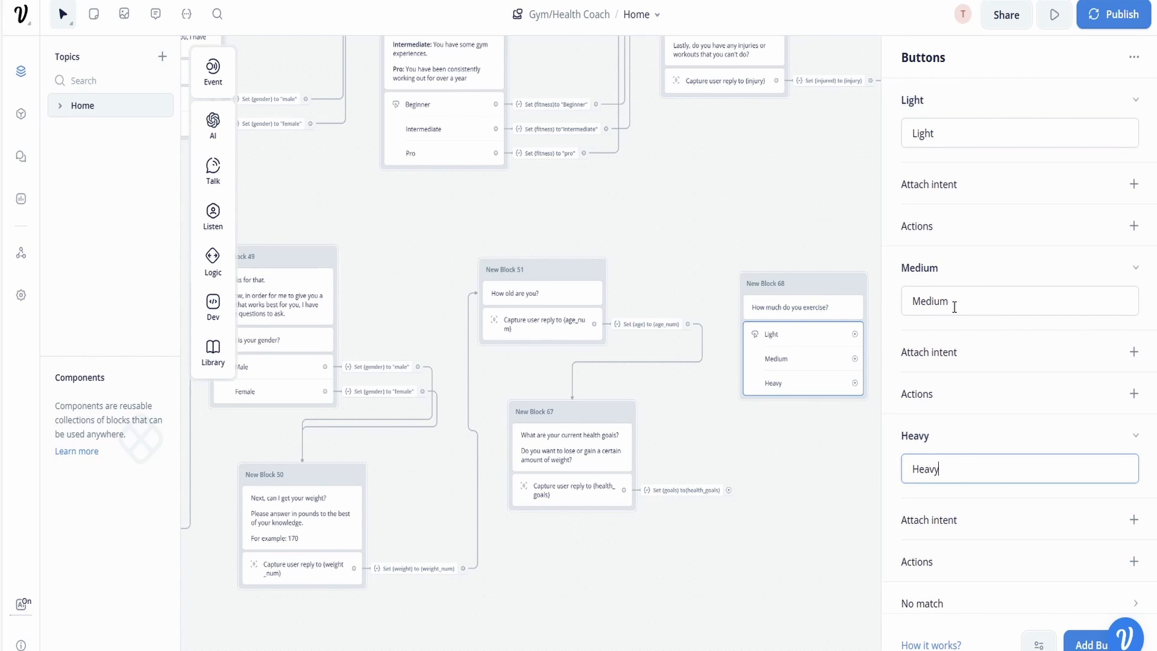
Relabel the exercise question's first button as None and its second button as Light.
double_click(964, 134)
type("None")
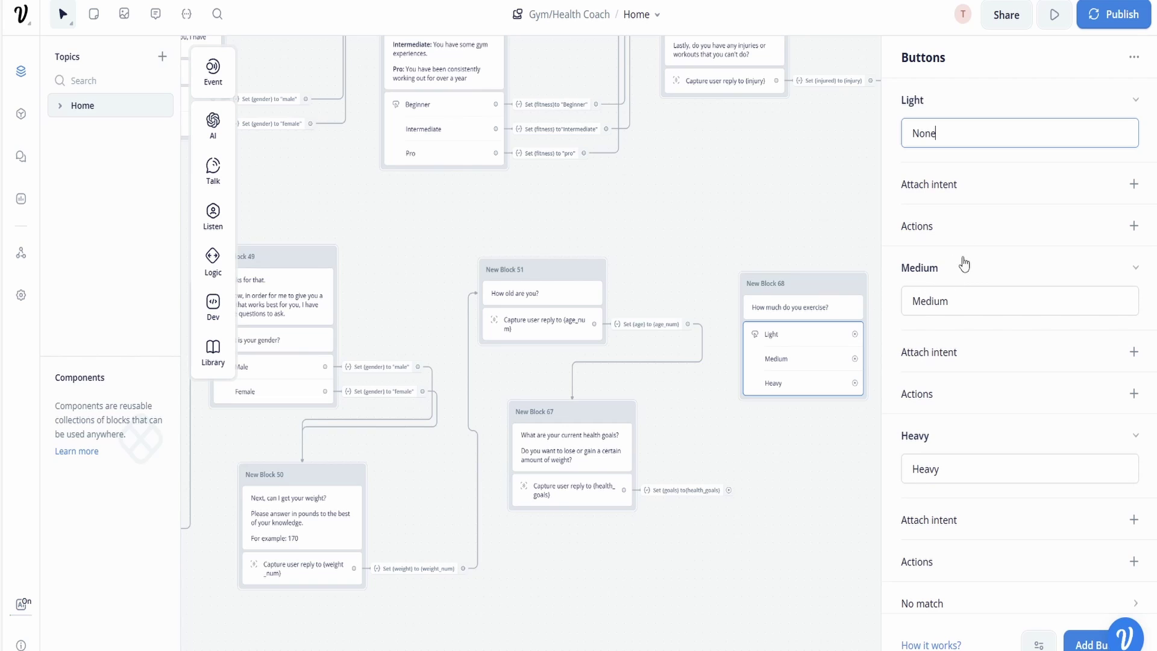
left_click_drag(992, 300, 896, 304)
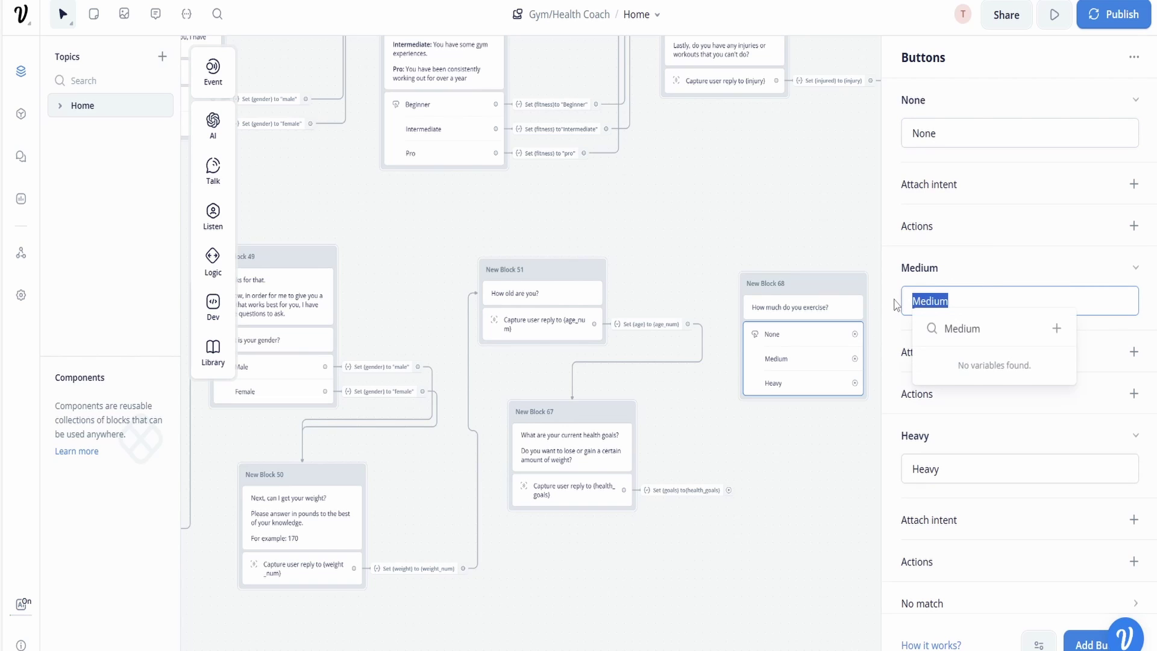
type("Light")
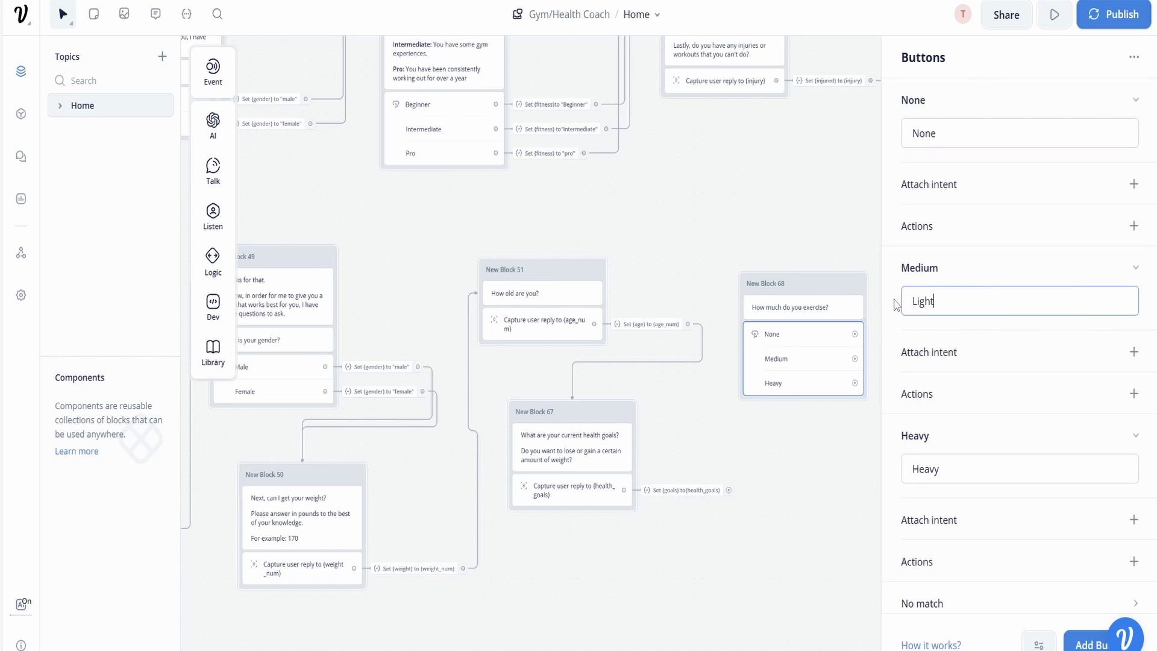
left_click(720, 490)
left_click(799, 455)
Give the None button a set variable action that assigns "none" to a new variable named exercise.
left_click(783, 358)
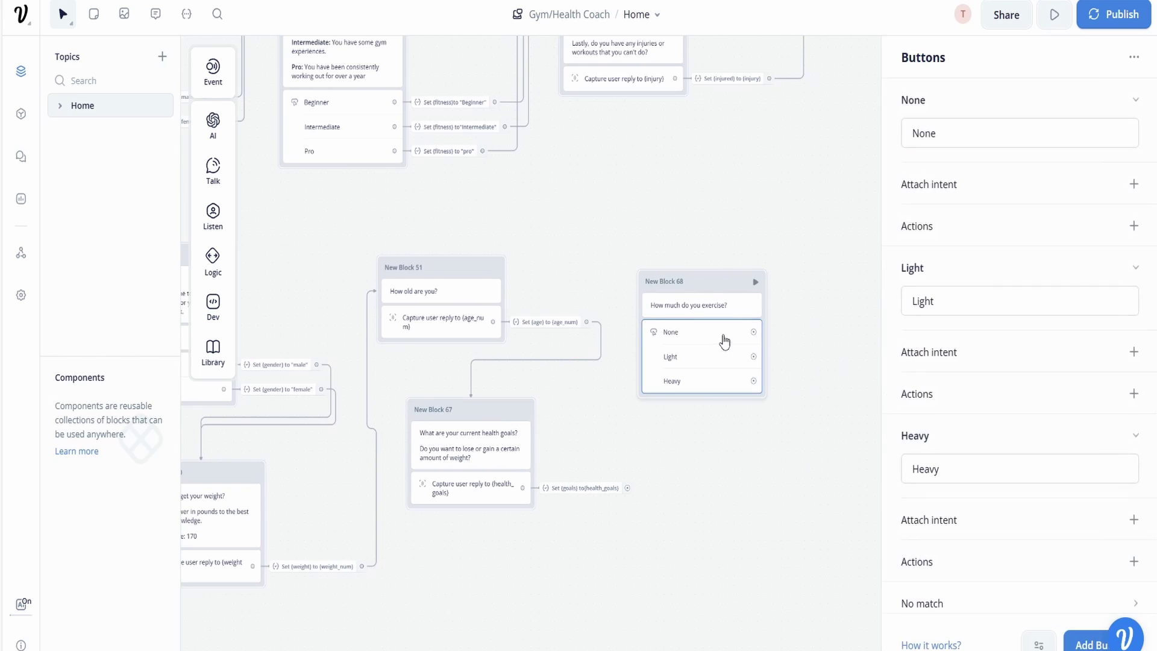
left_click(1133, 226)
left_click(1115, 360)
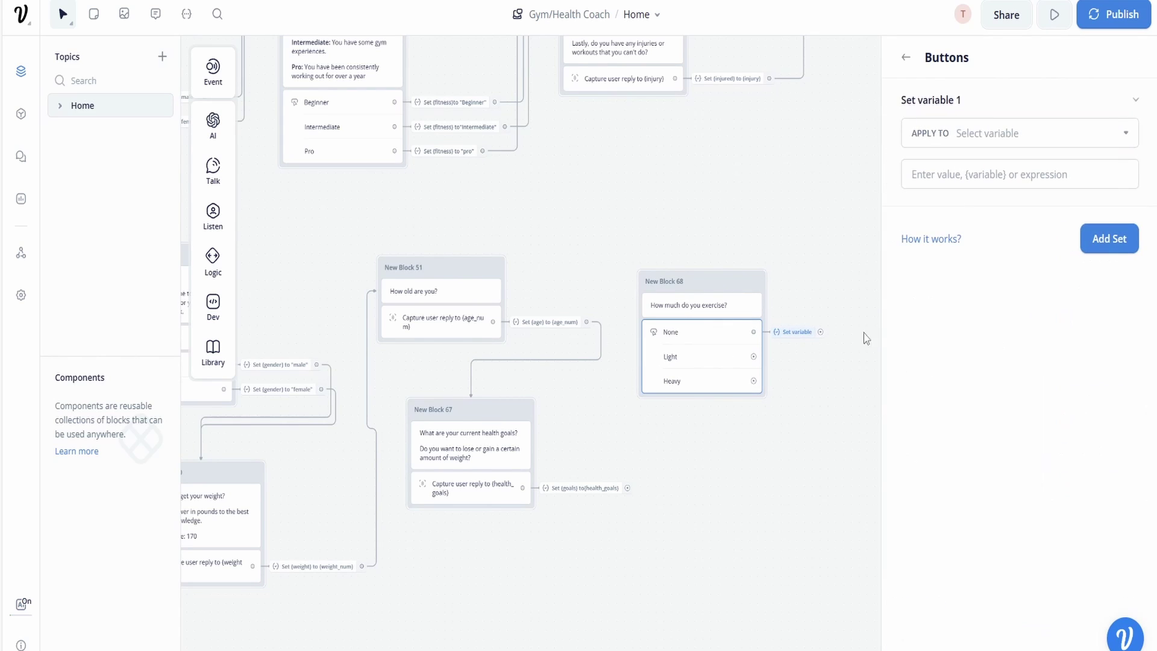
left_click(1000, 130)
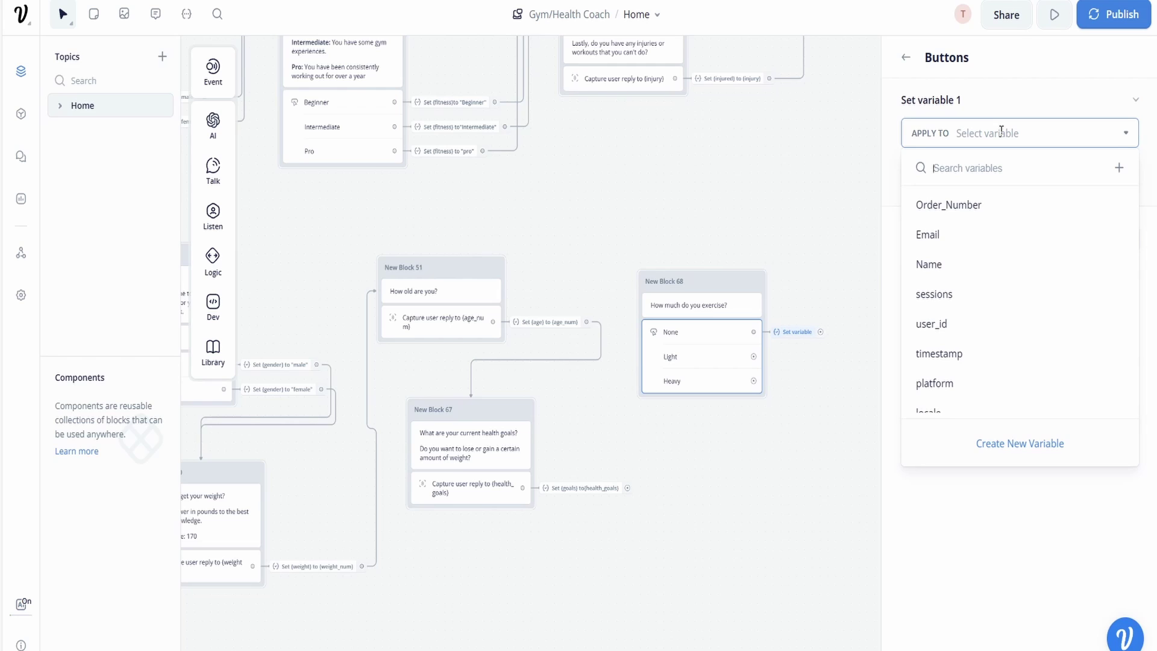
left_click(1031, 445)
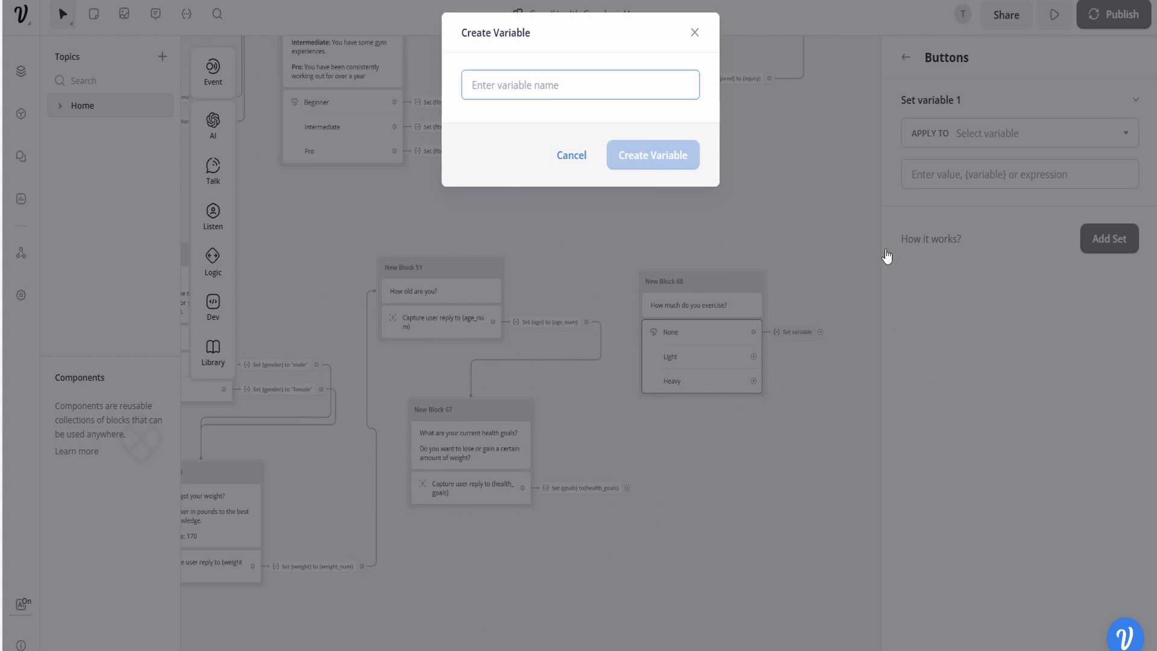
type("ex")
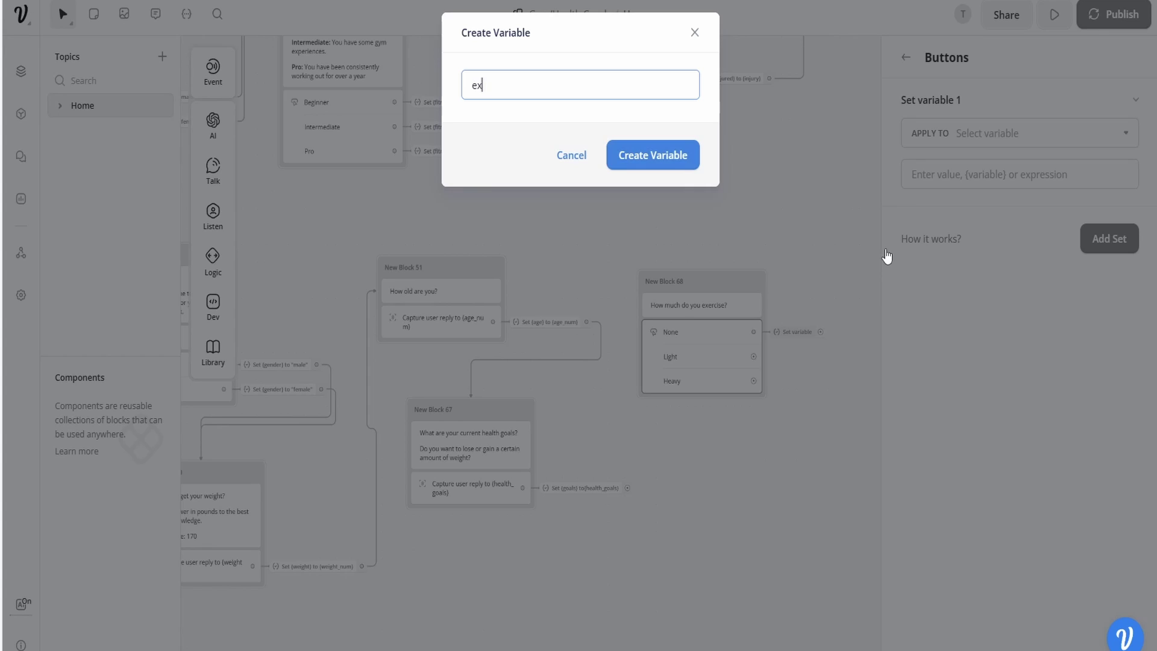
type("ercise")
left_click(652, 155)
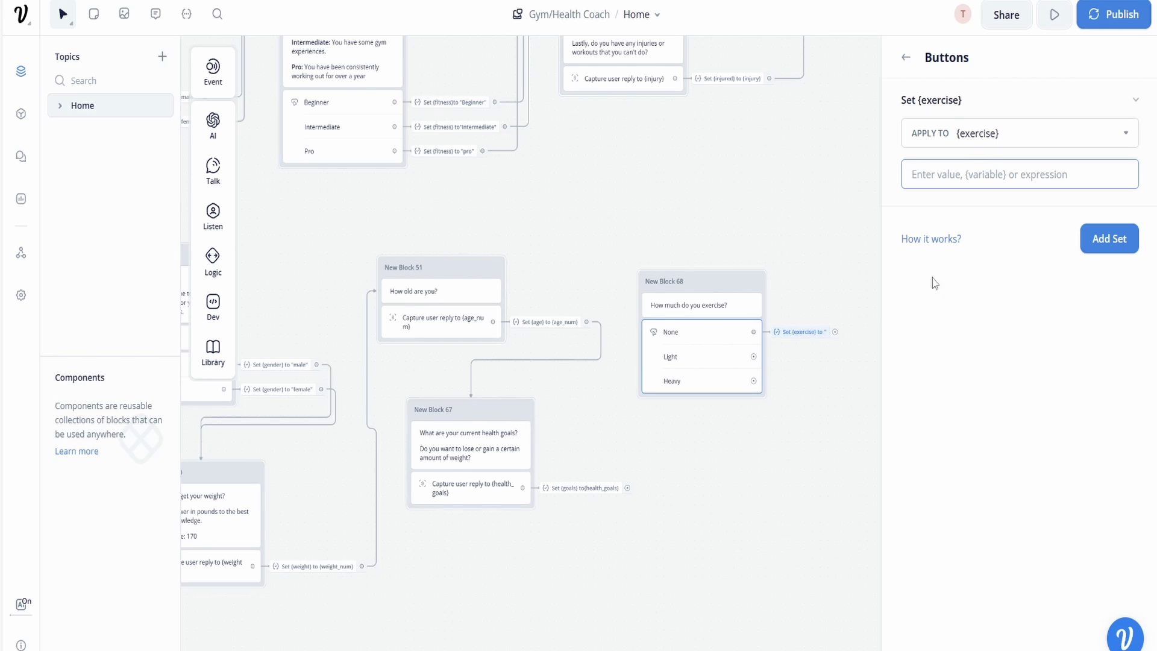
type("\"none")
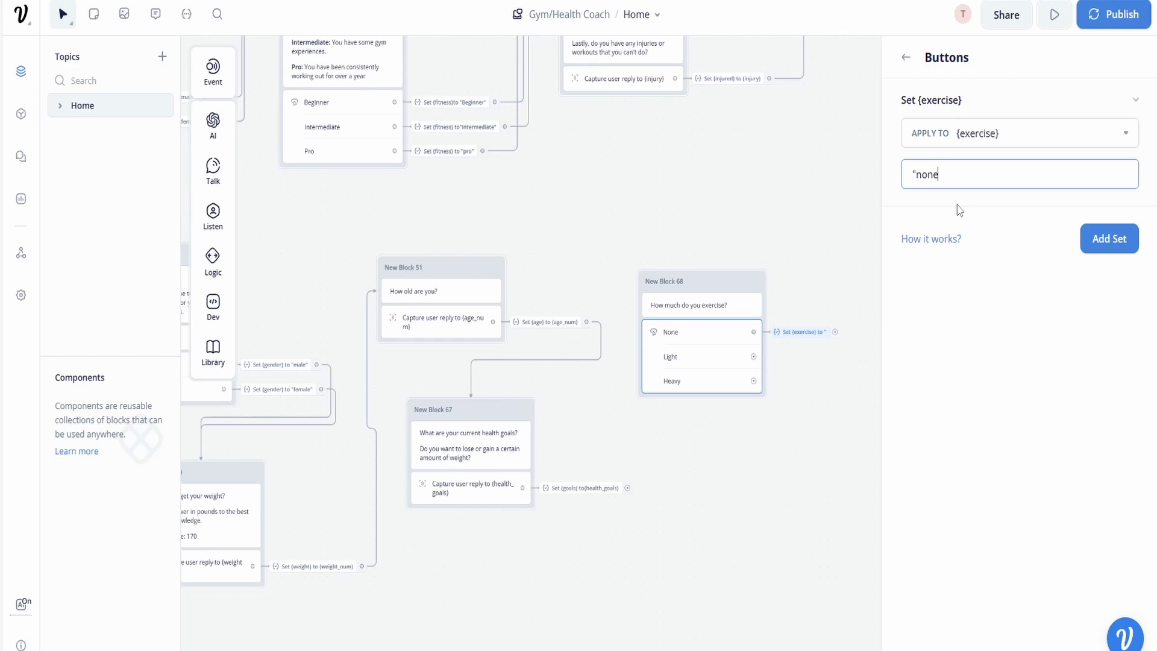
left_click(1109, 241)
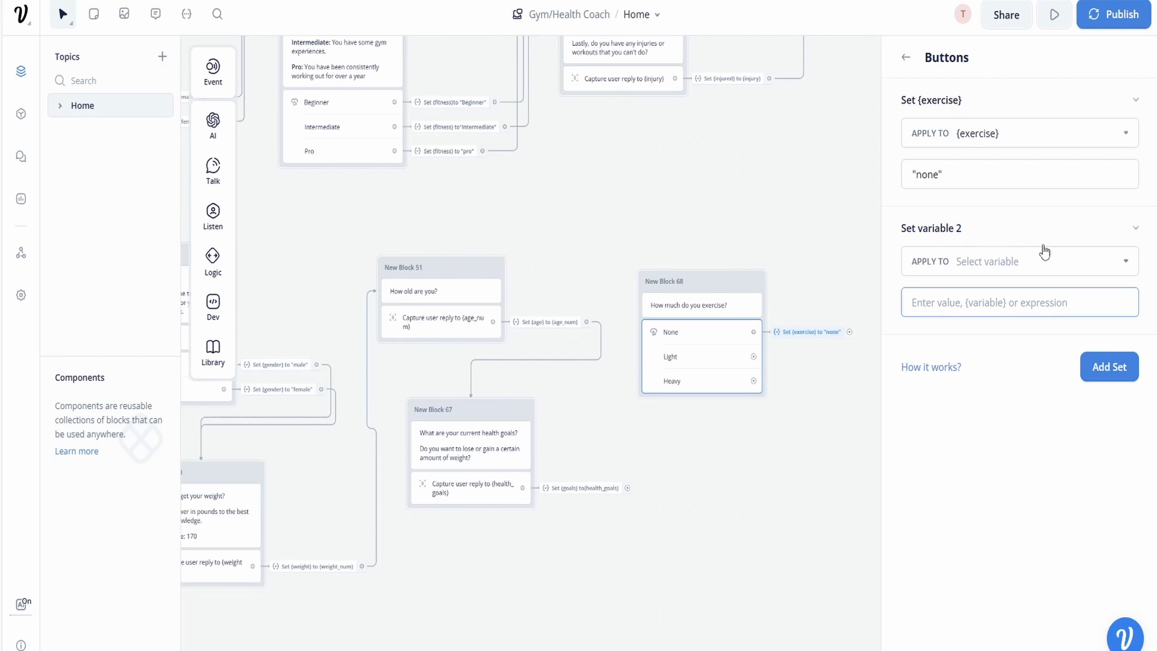
right_click(1083, 241)
left_click(1110, 282)
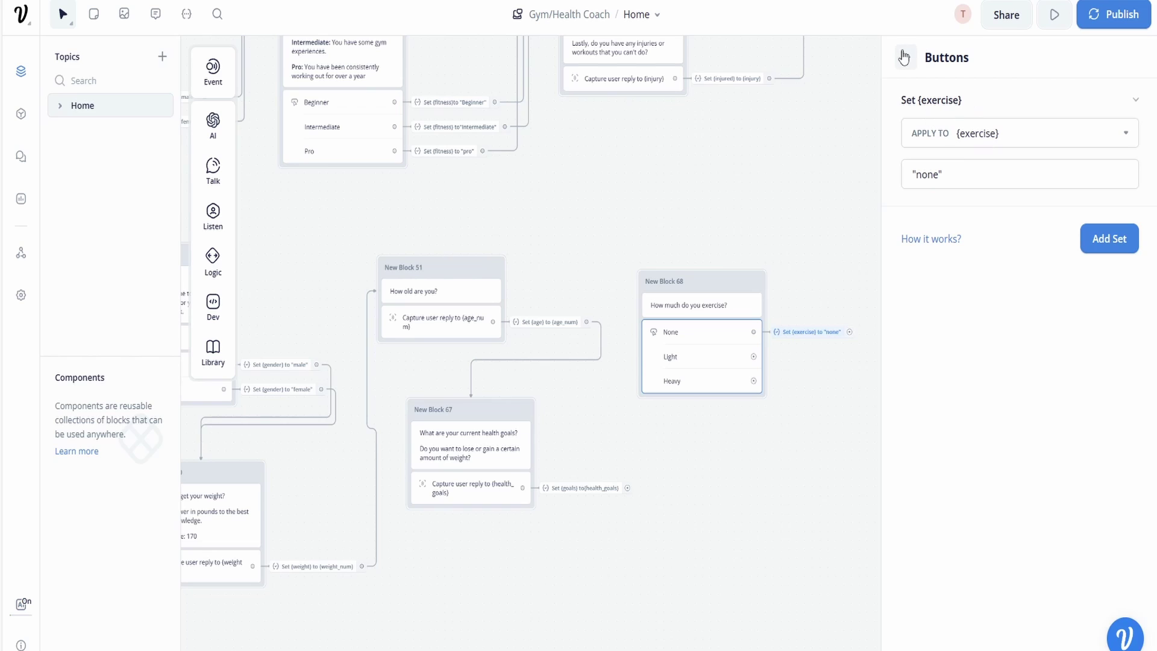
Give the Light button a set variable action that assigns "light" to the exercise variable.
left_click(905, 57)
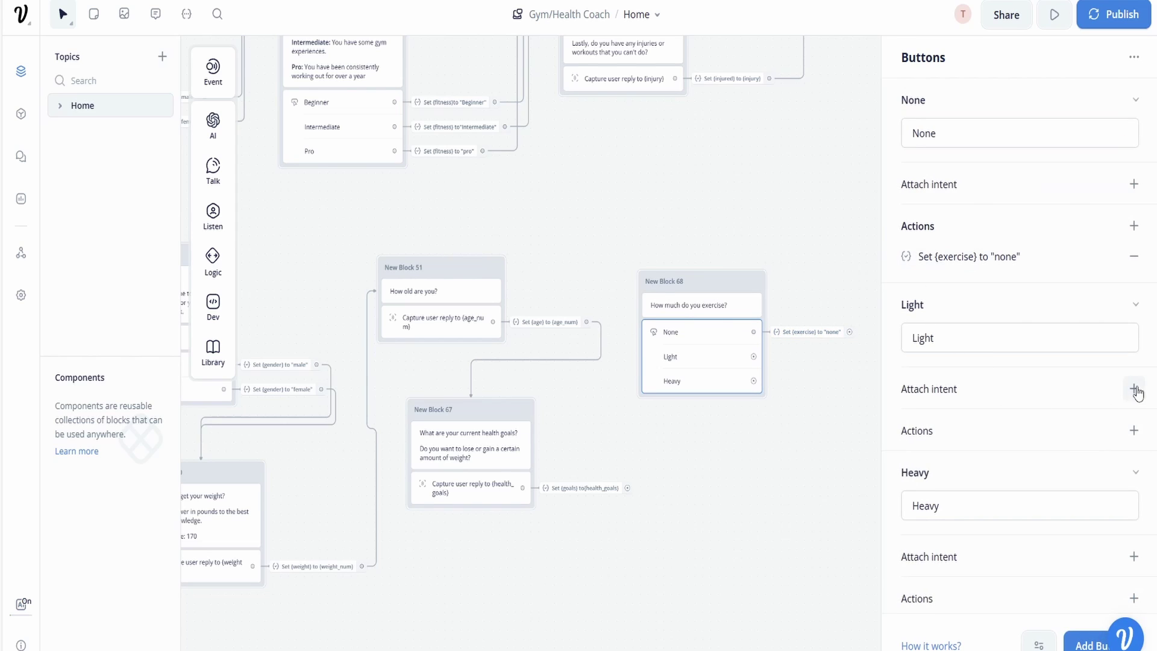
left_click(1134, 430)
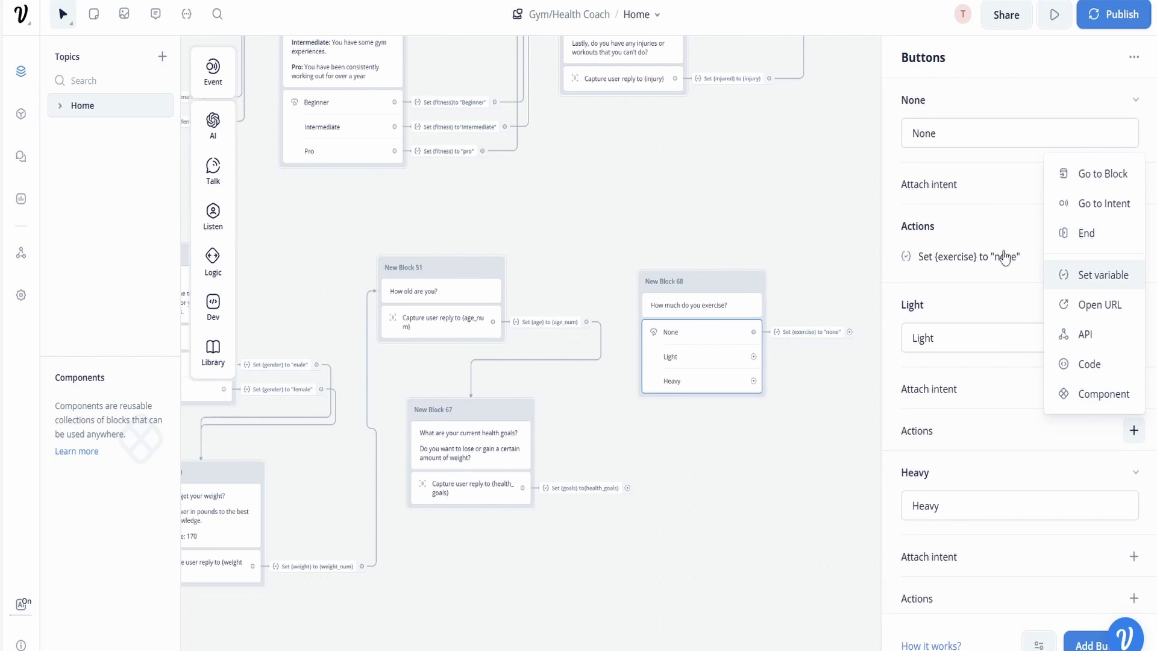
left_click(1099, 275)
left_click(994, 133)
type("ex")
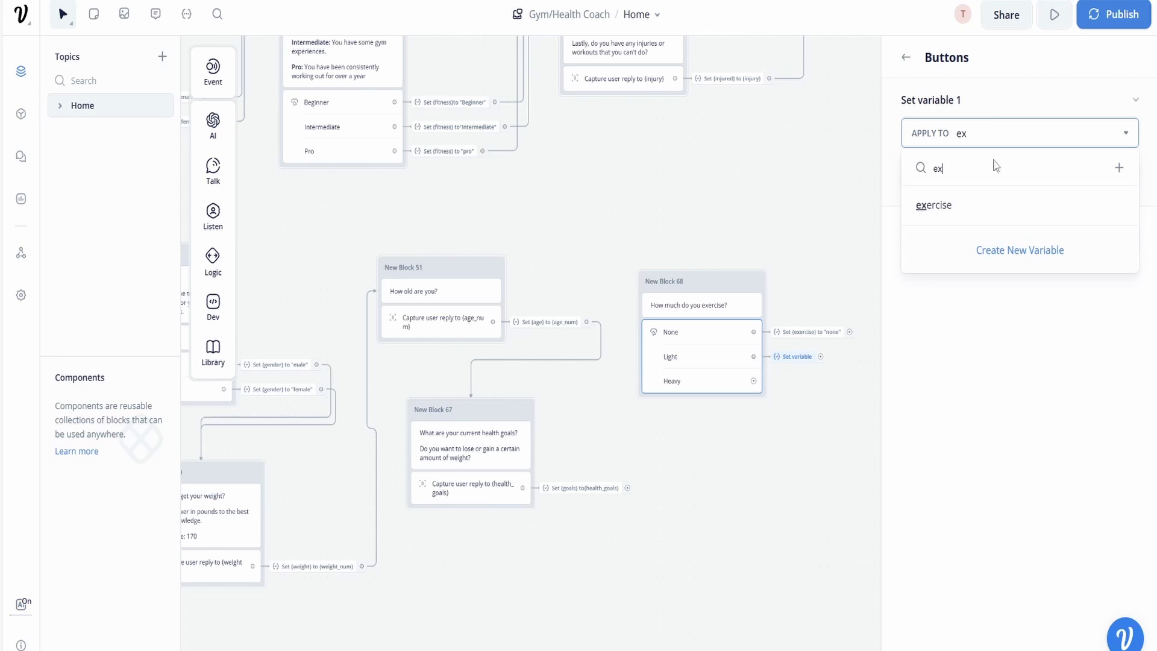
left_click(977, 204)
left_click(1056, 188)
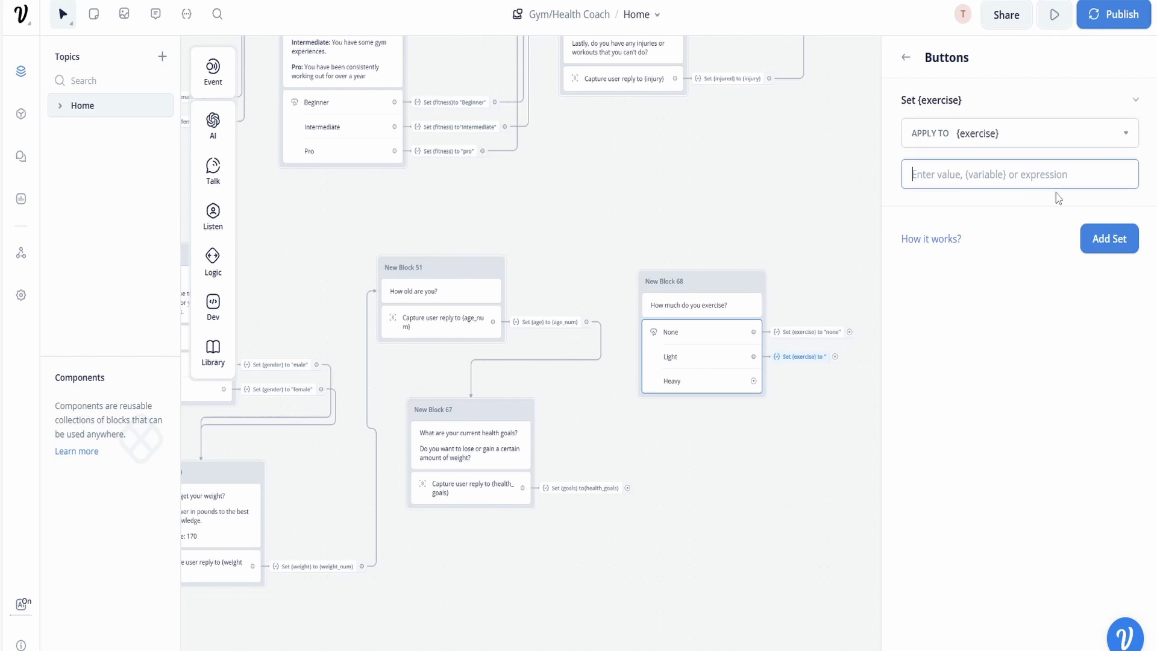
type("\"light")
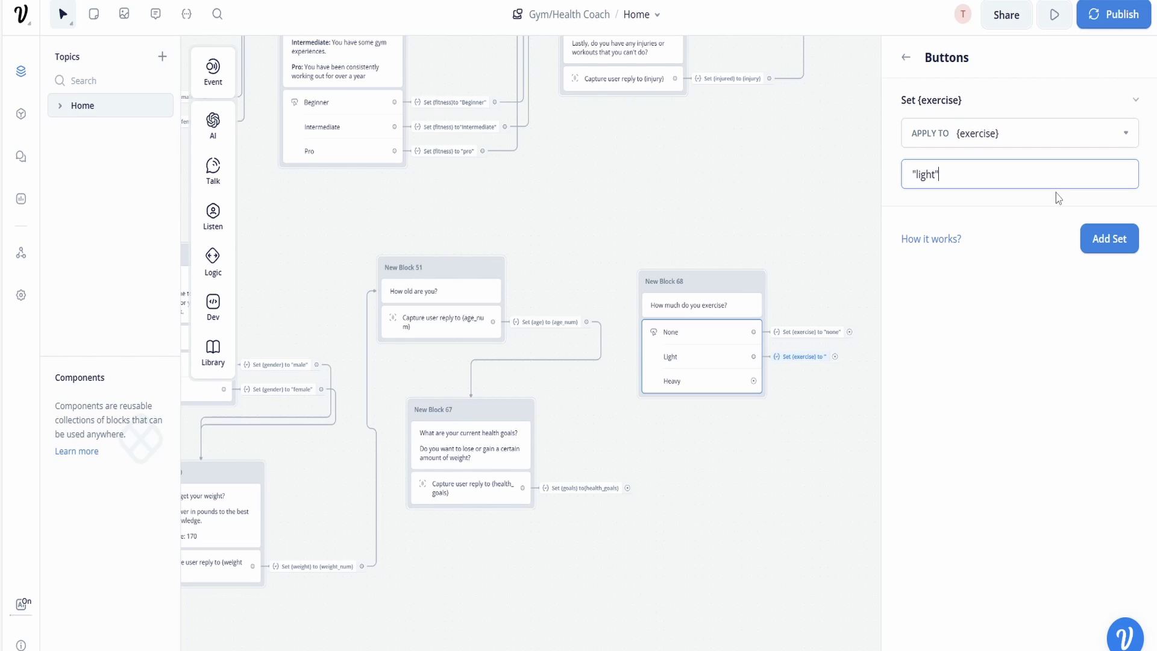
left_click(906, 57)
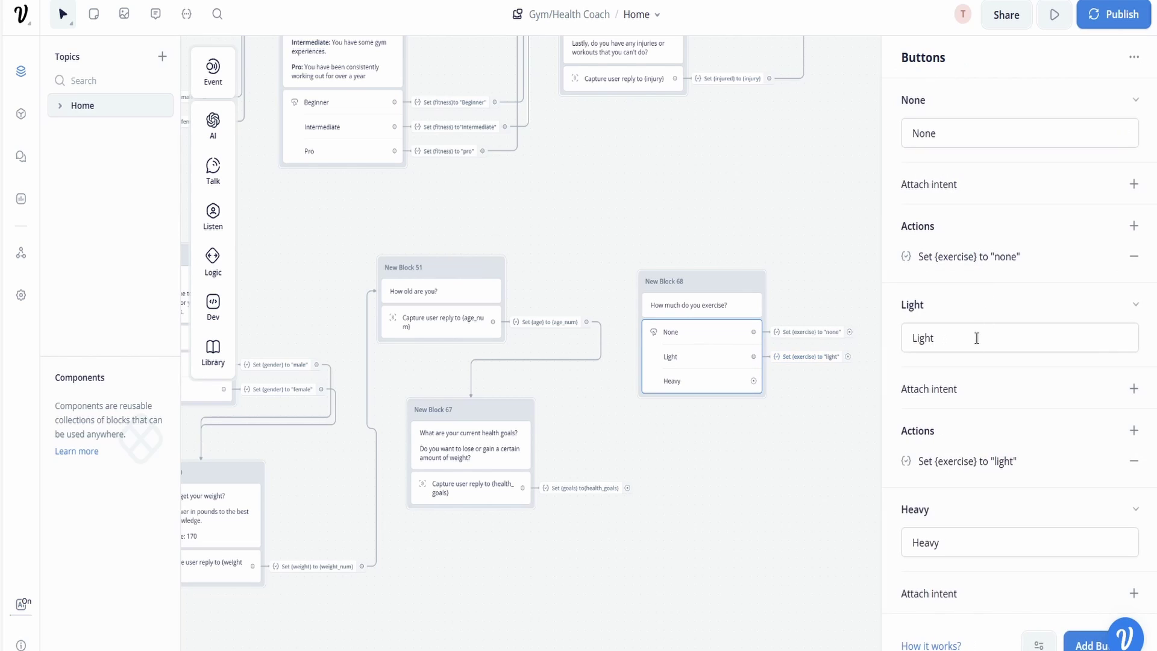
Give the Heavy button a set variable action that assigns "a lot" to the exercise variable.
scroll(997, 527, "down", 2)
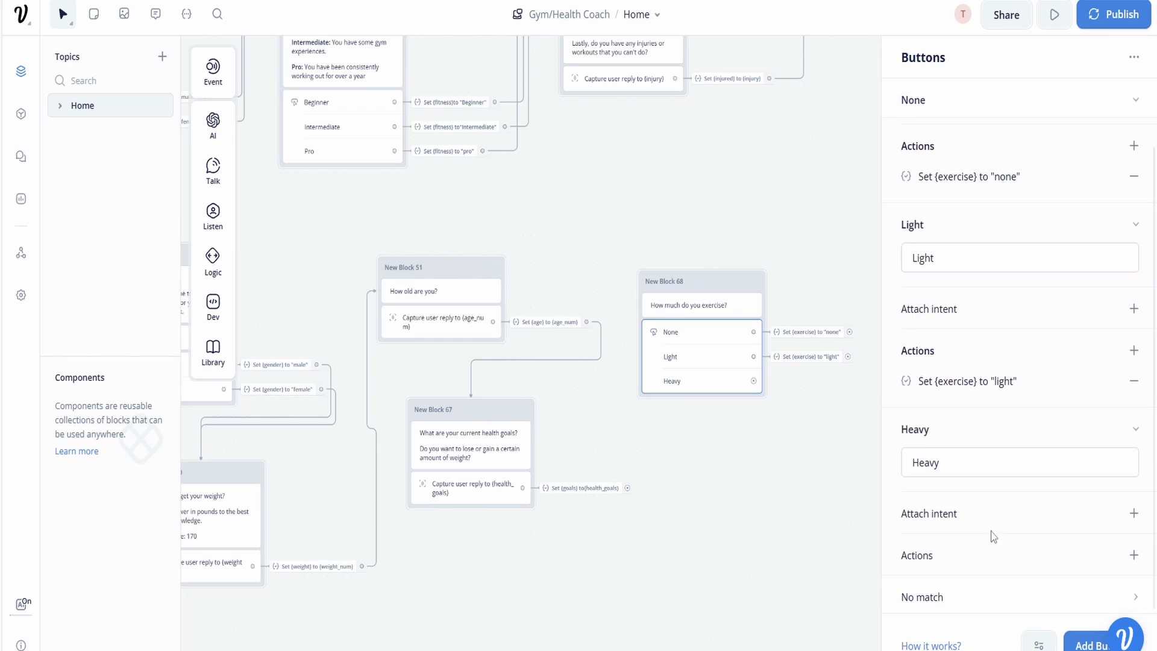
left_click(1133, 550)
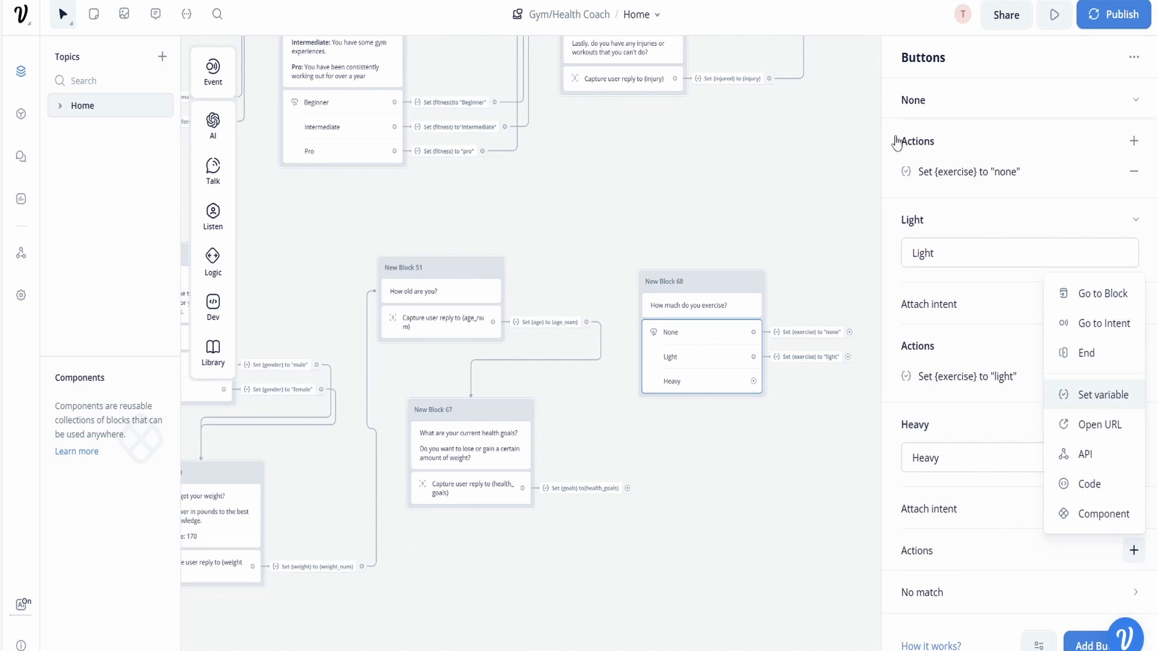
left_click(1091, 392)
left_click(924, 174)
type("\"a lot")
left_click(810, 227)
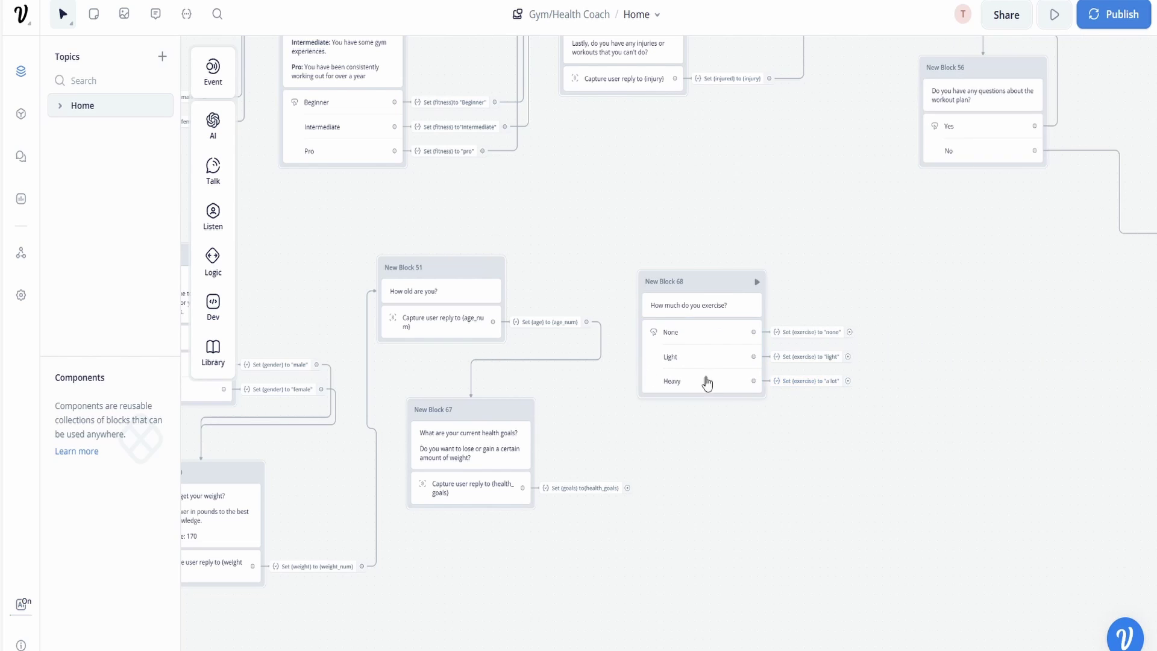
Relabel the Heavy button as A lot and connect the health goals block's set action to the exercise question block.
left_click(713, 387)
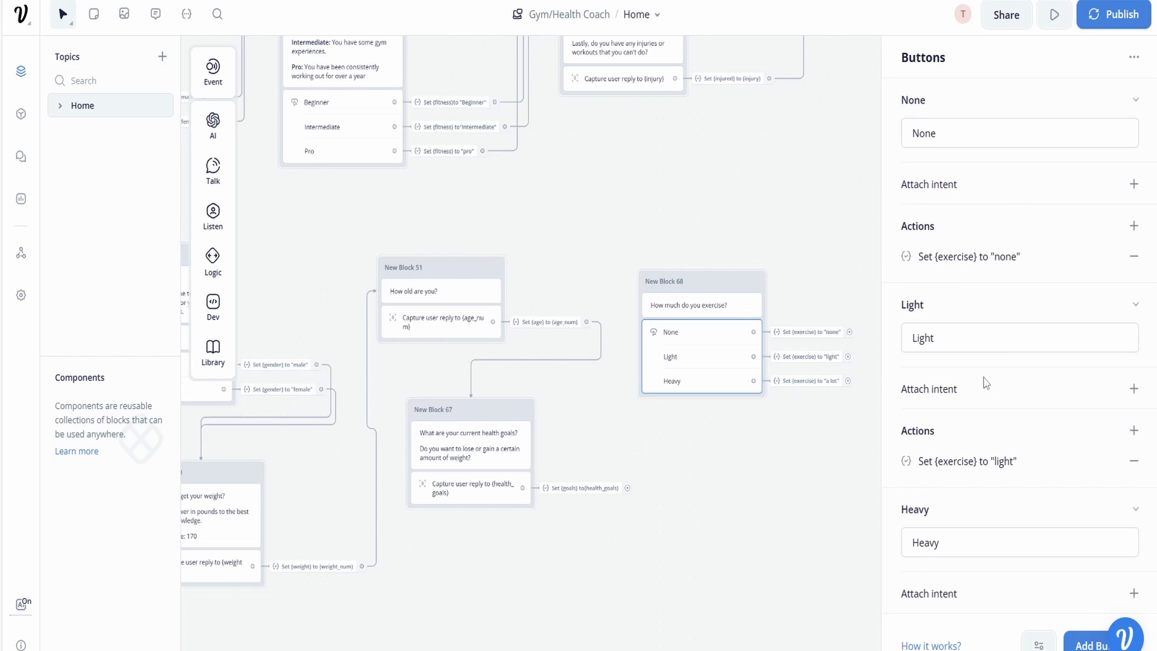
scroll(988, 477, "down", 2)
double_click(934, 462)
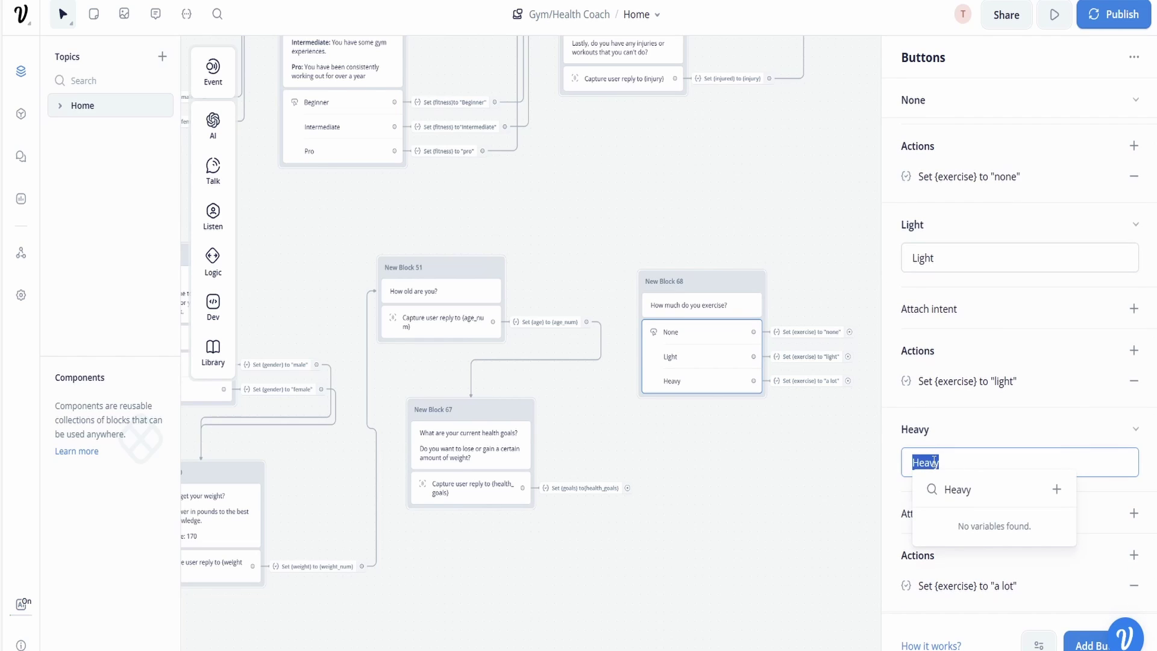
type("A lot")
left_click(614, 489)
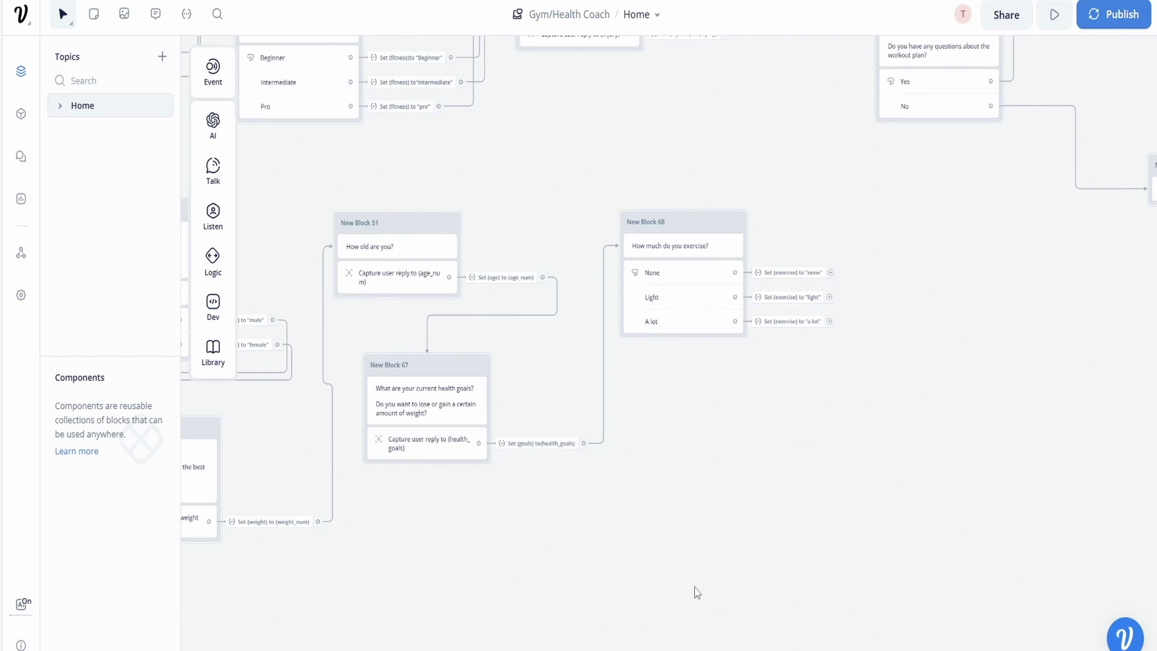
Add a text block below the exercise question block that asks "Do you have any allergies".
mouse_move(231, 183)
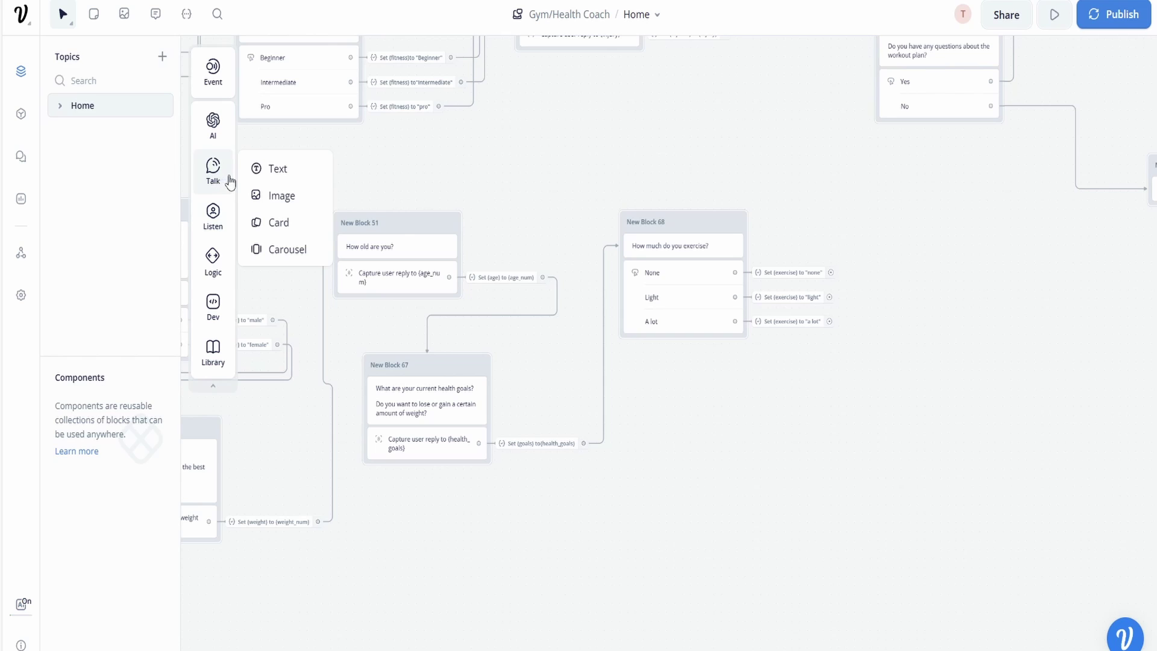
left_click_drag(277, 169, 688, 428)
left_click(989, 133)
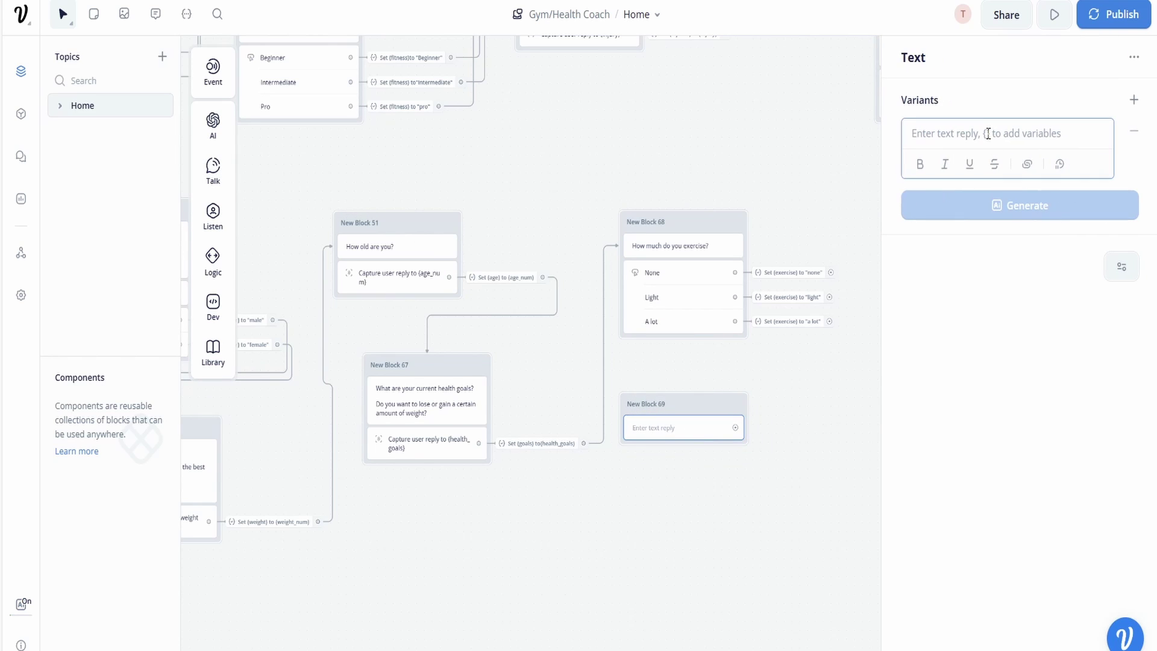
type("Dpo")
key("BackSpace")
key("BackSpace")
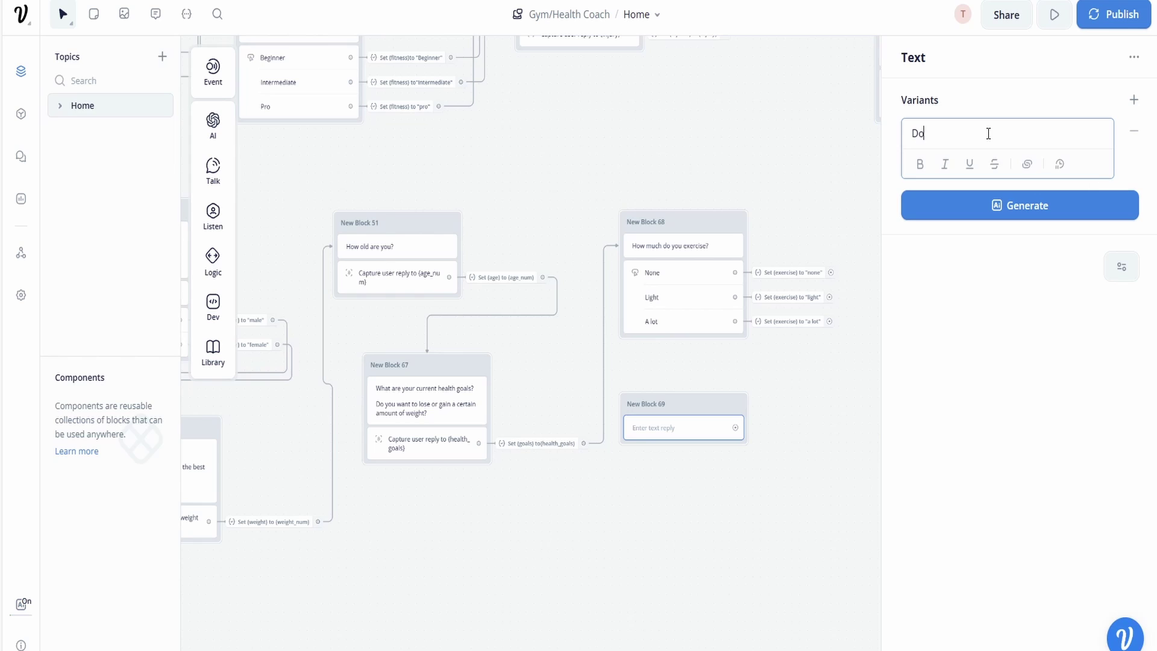
type("o you have any alergies")
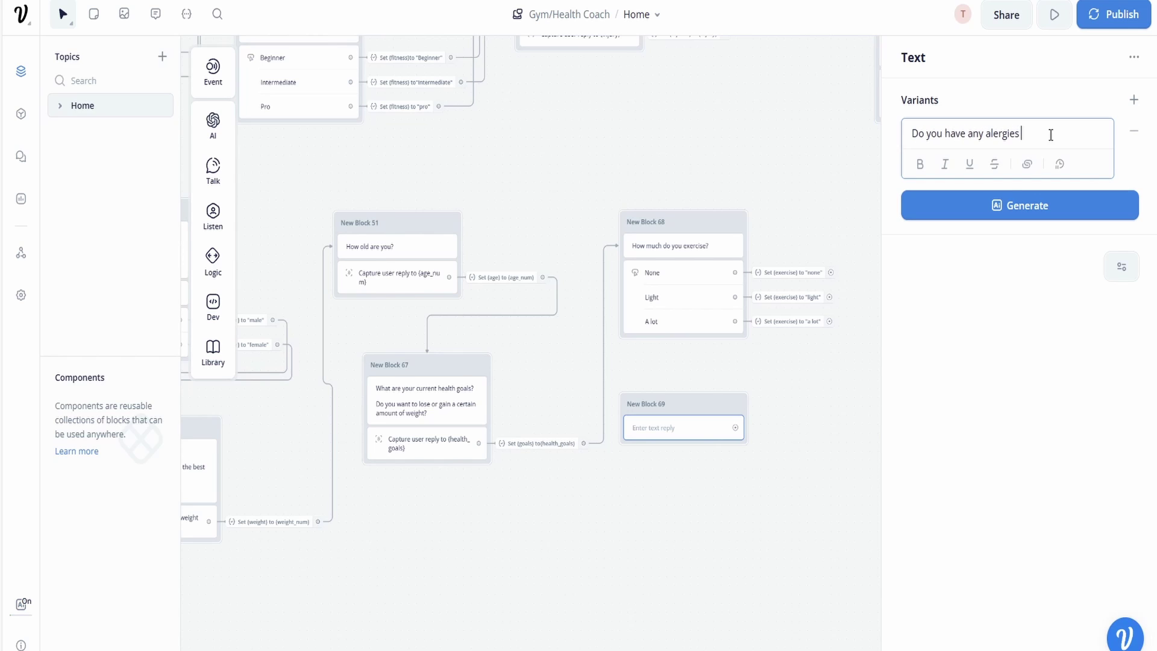
left_click(993, 133)
type("l")
left_click(1013, 269)
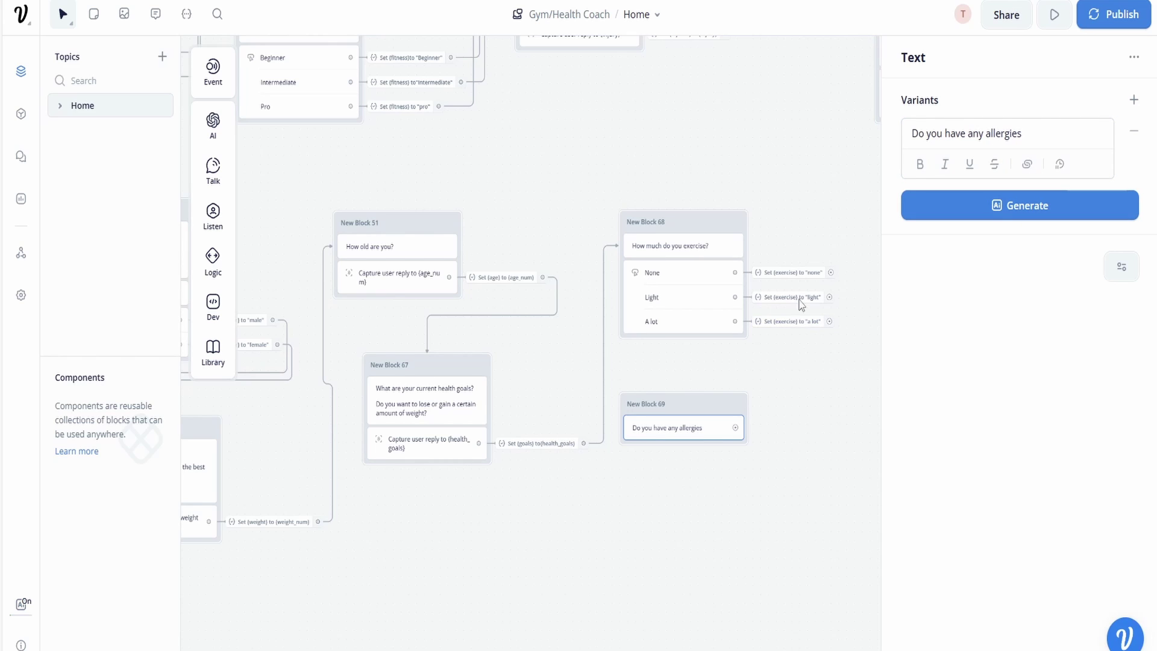
left_click(801, 304)
Add a Buttons step under the allergies question with two buttons labelled Yes and No.
scroll(762, 407, "down", 1)
left_click(710, 413)
mouse_move(223, 217)
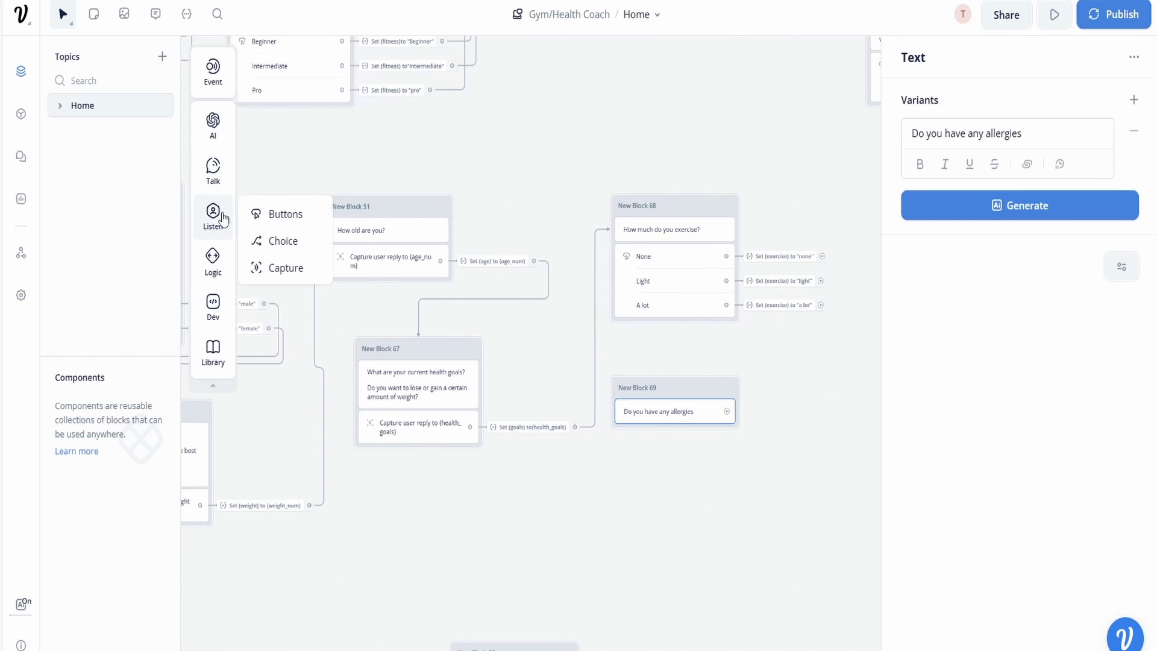
left_click_drag(280, 214, 669, 439)
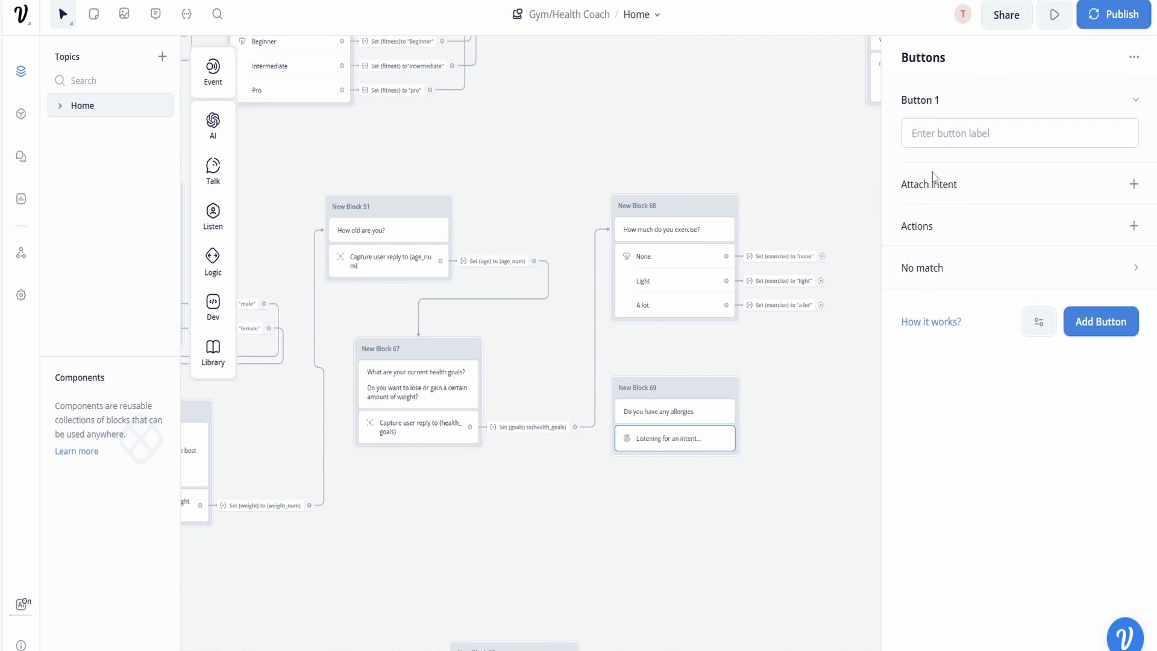
left_click(962, 135)
type("Y")
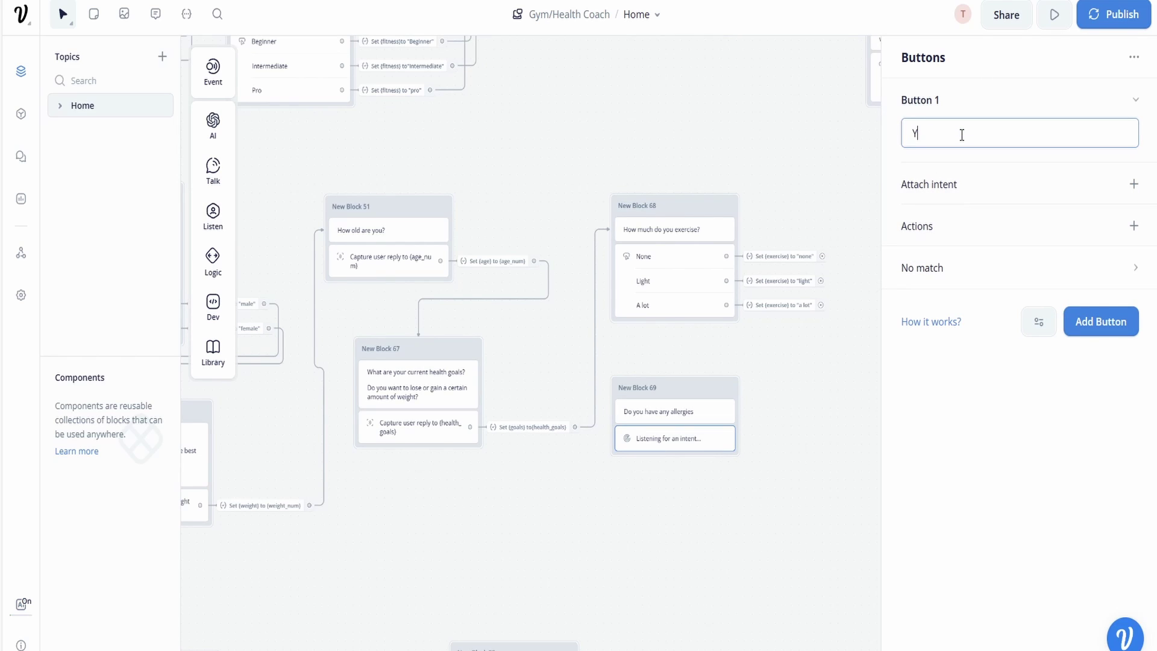
type("es")
left_click(1101, 328)
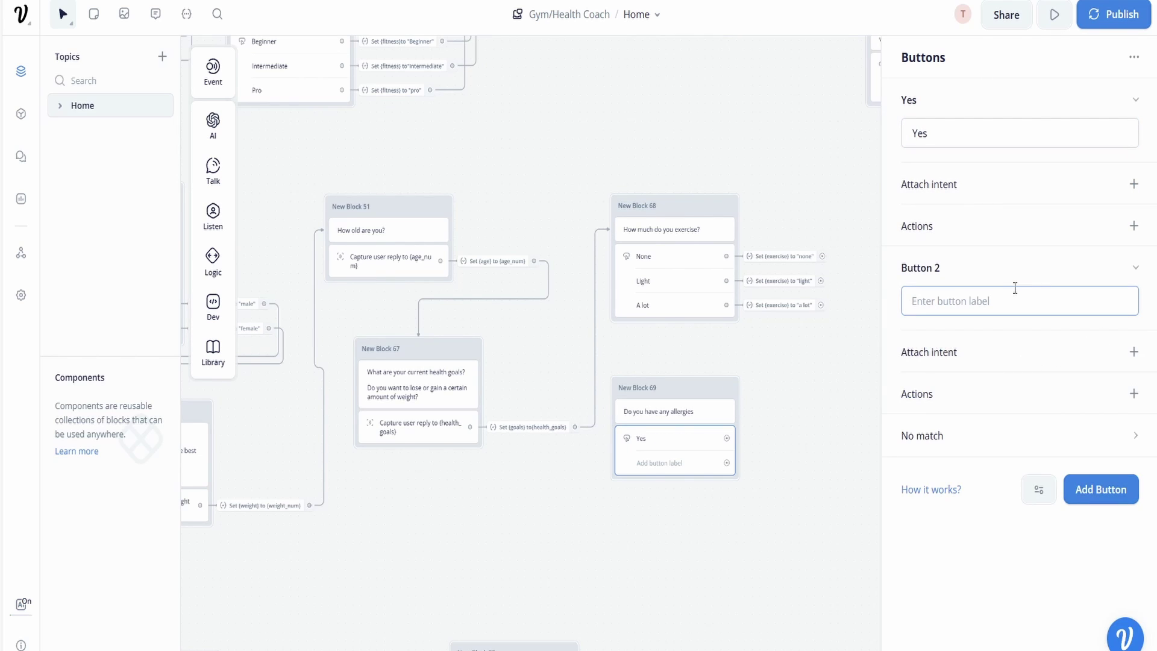
type("No")
Give the allergies block's No button a set variable action that assigns "no" to a new variable named allergies.
left_click_drag(791, 142, 755, 66)
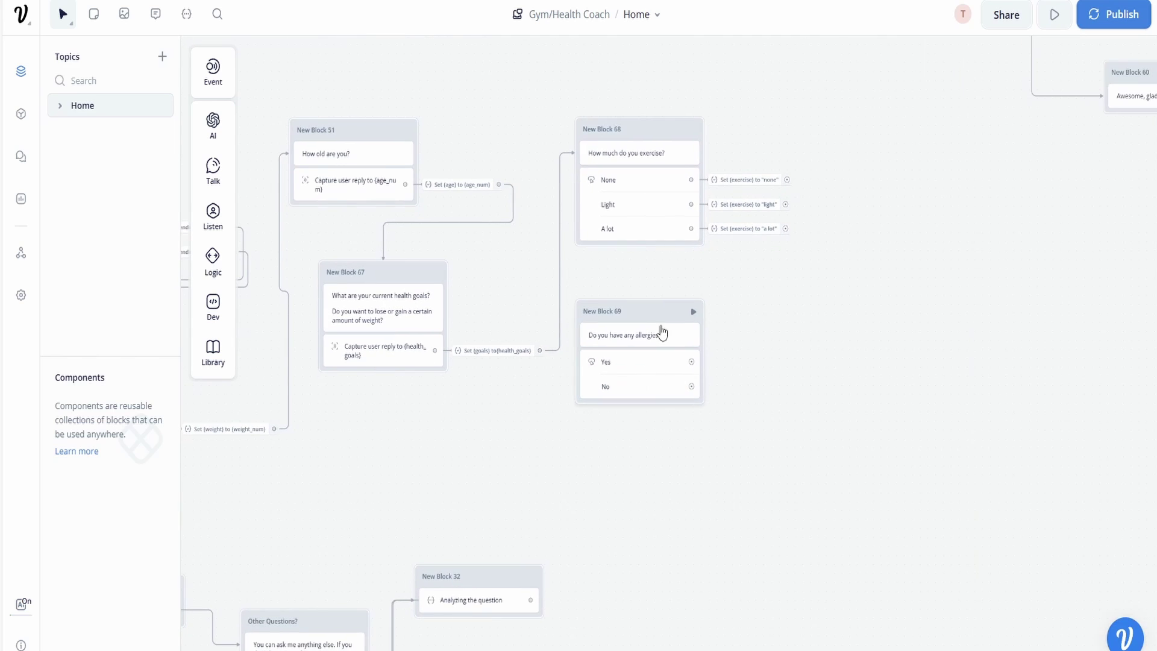
scroll(656, 473, "up", 2)
left_click(681, 467)
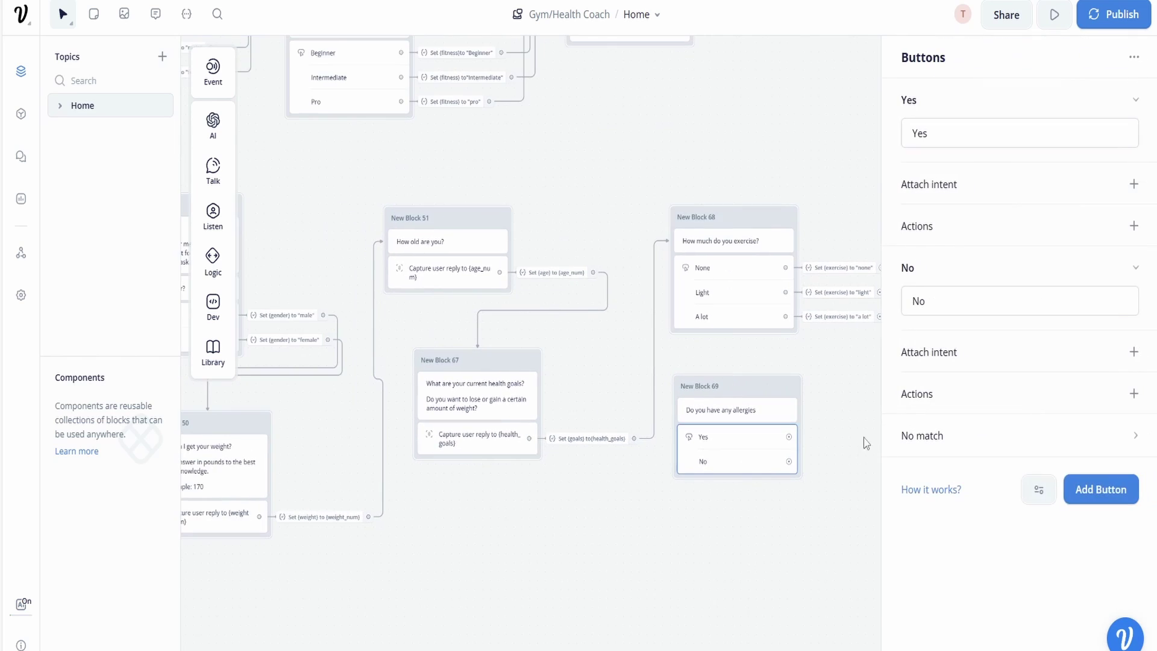
left_click(1134, 396)
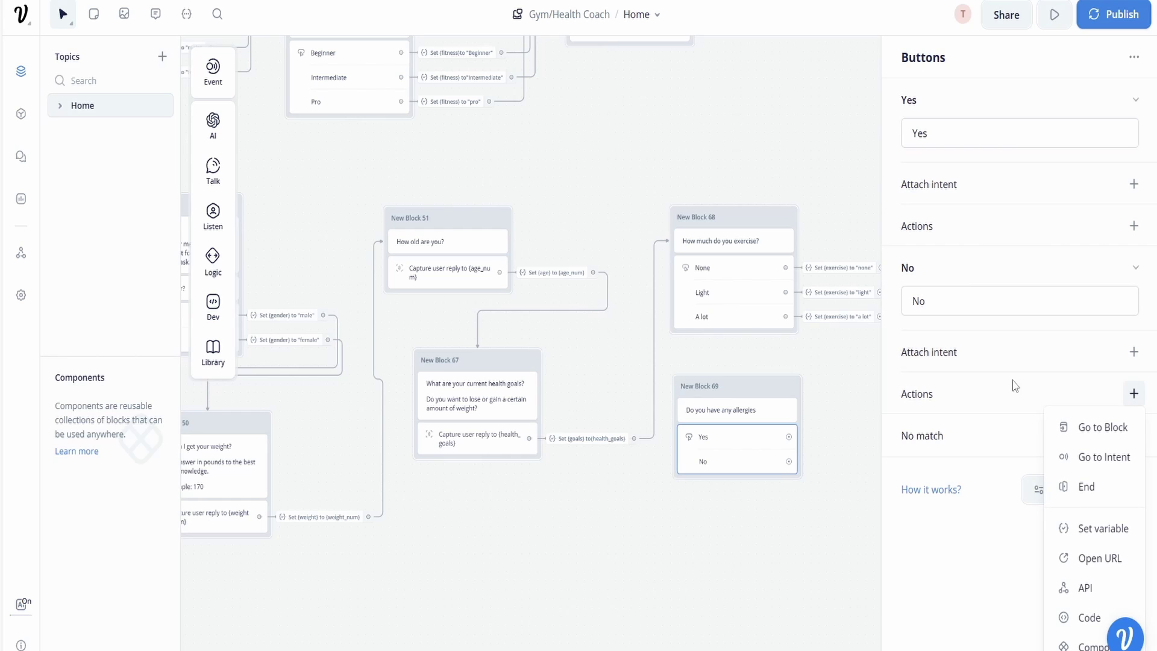
left_click(1102, 528)
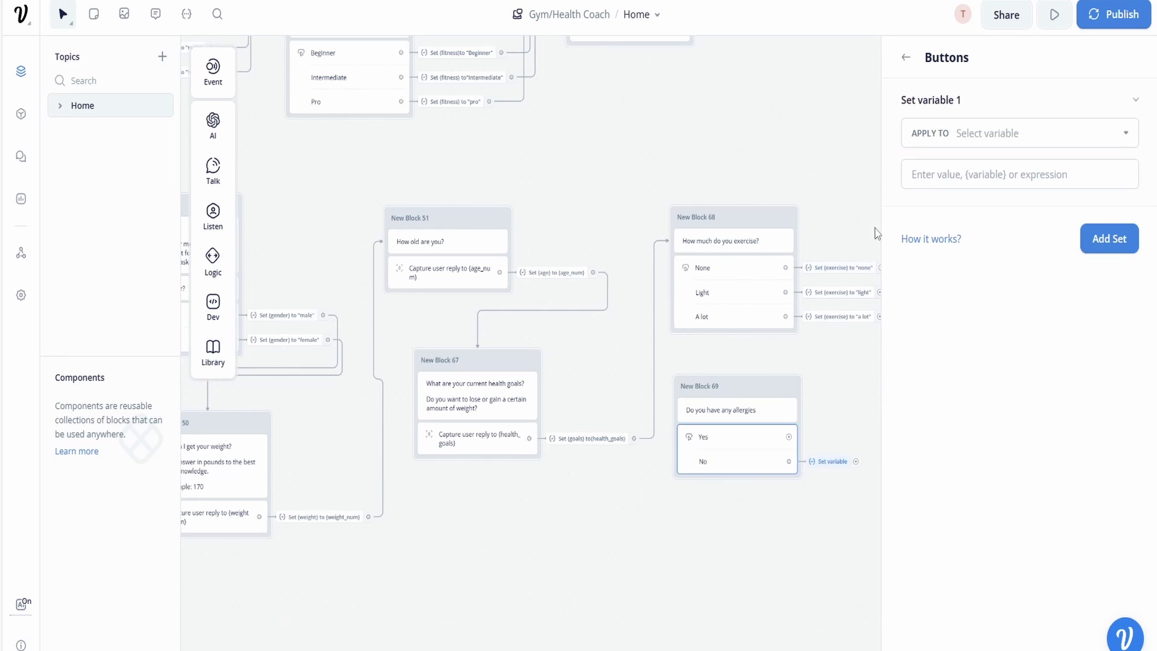
left_click(1028, 140)
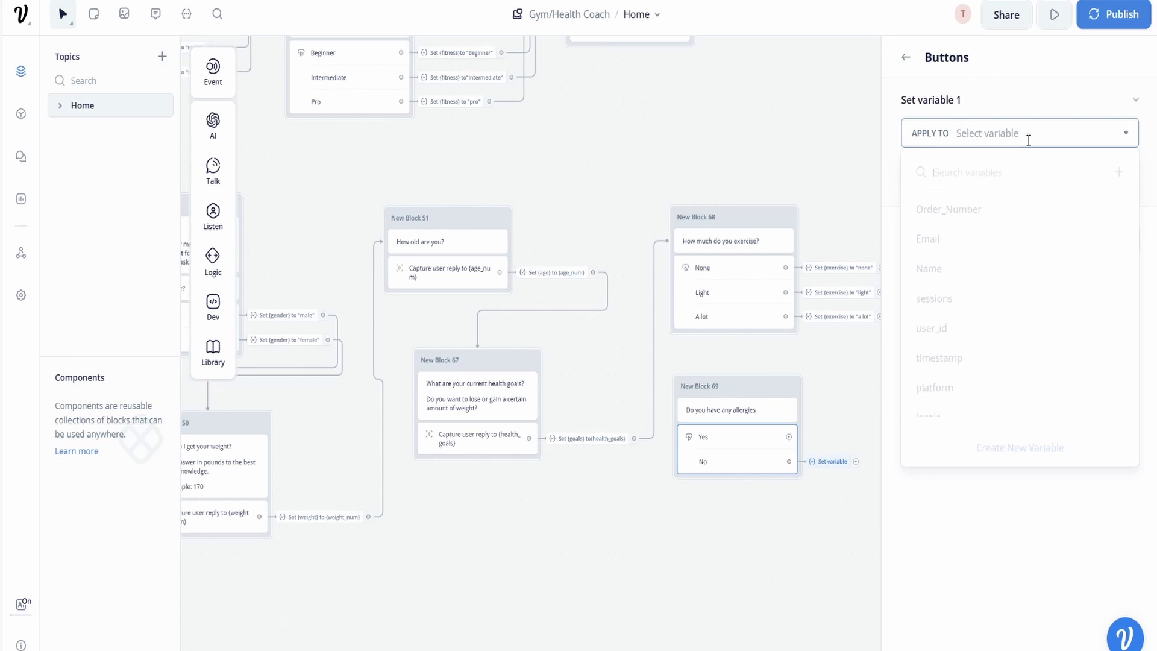
left_click(1032, 444)
type("allerg")
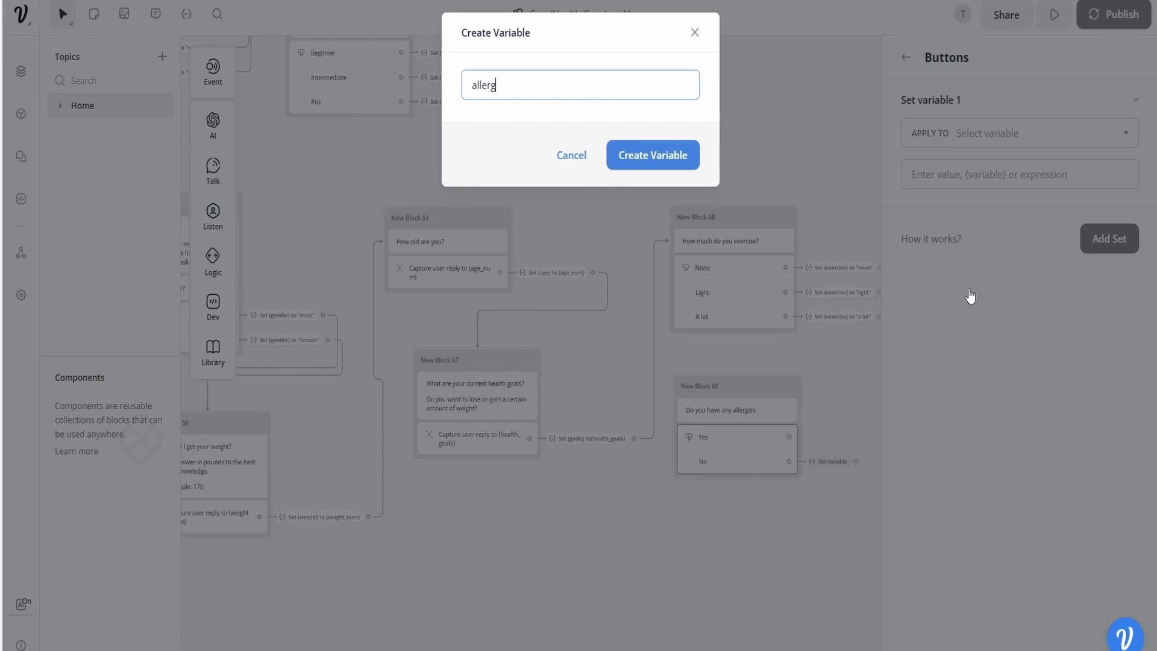
type("ies")
left_click(650, 155)
left_click(1013, 182)
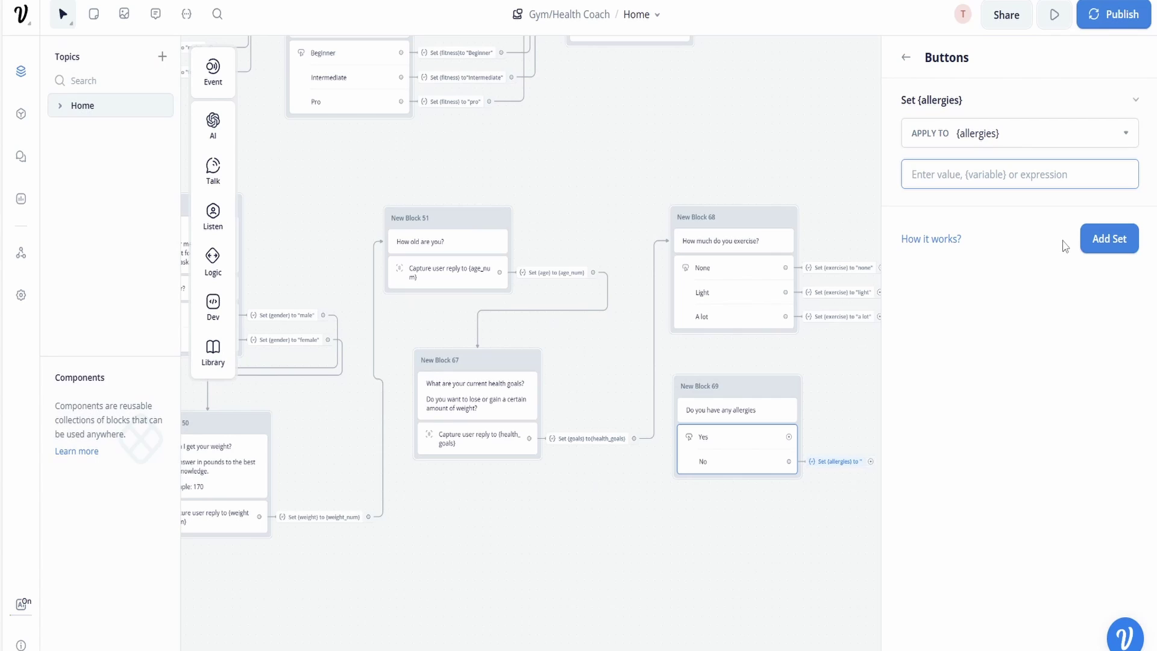
type("\"no")
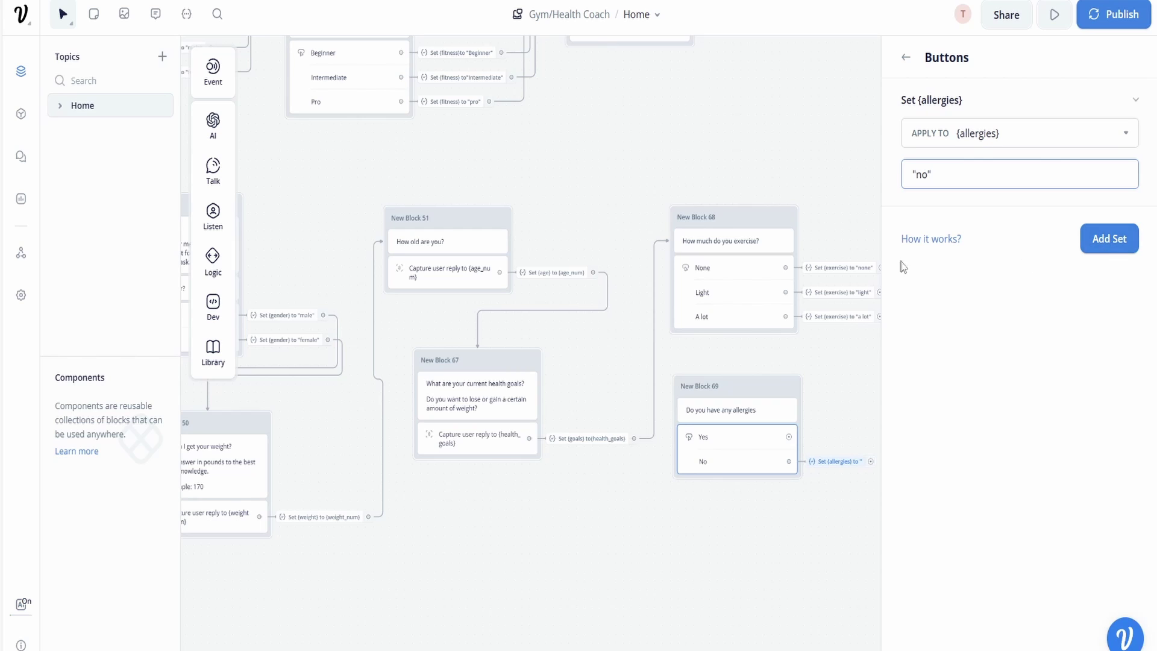
left_click(863, 235)
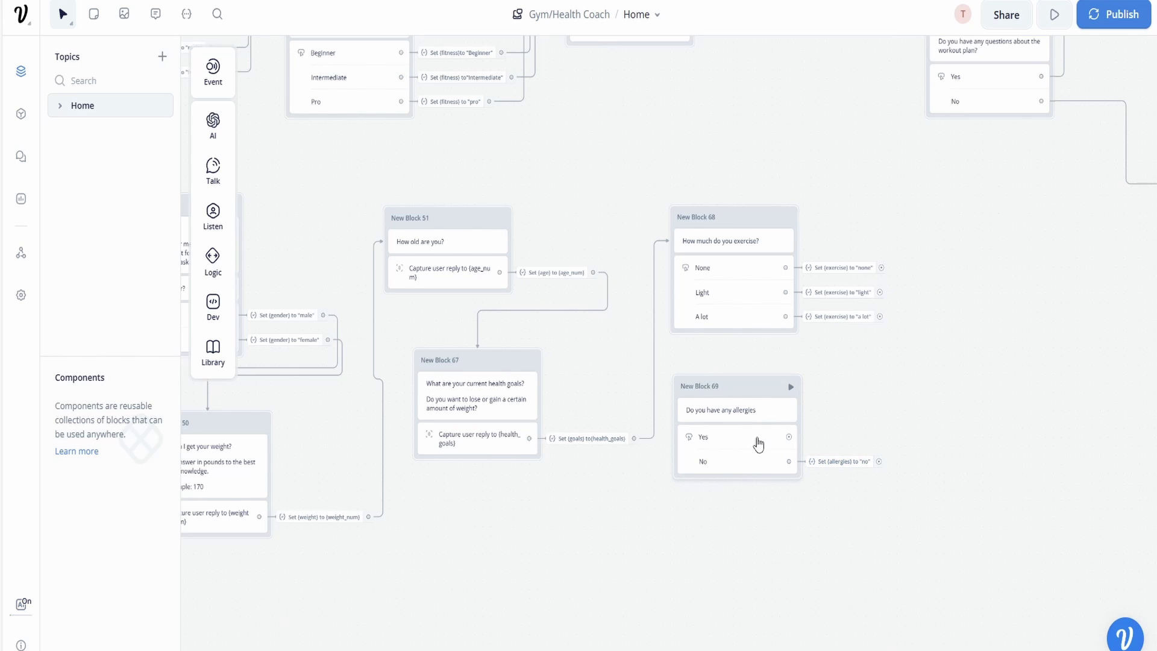
Add a text block below the allergies block that asks "What allergies do you have?".
left_click_drag(934, 386, 899, 327)
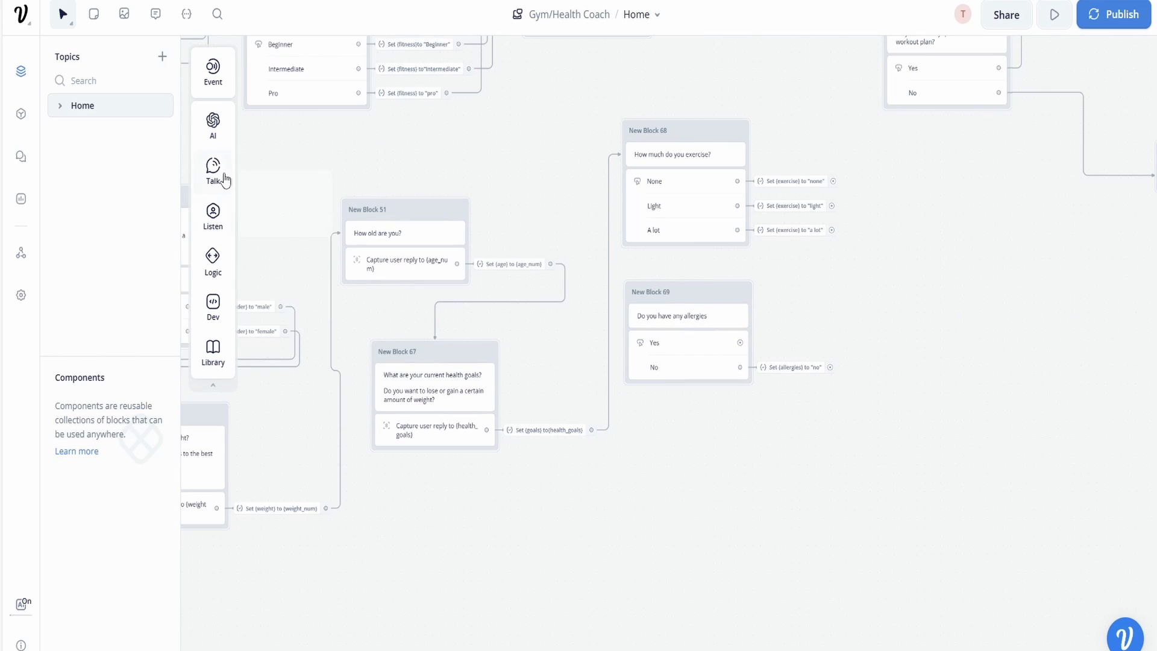
mouse_move(217, 171)
left_click_drag(250, 166, 679, 439)
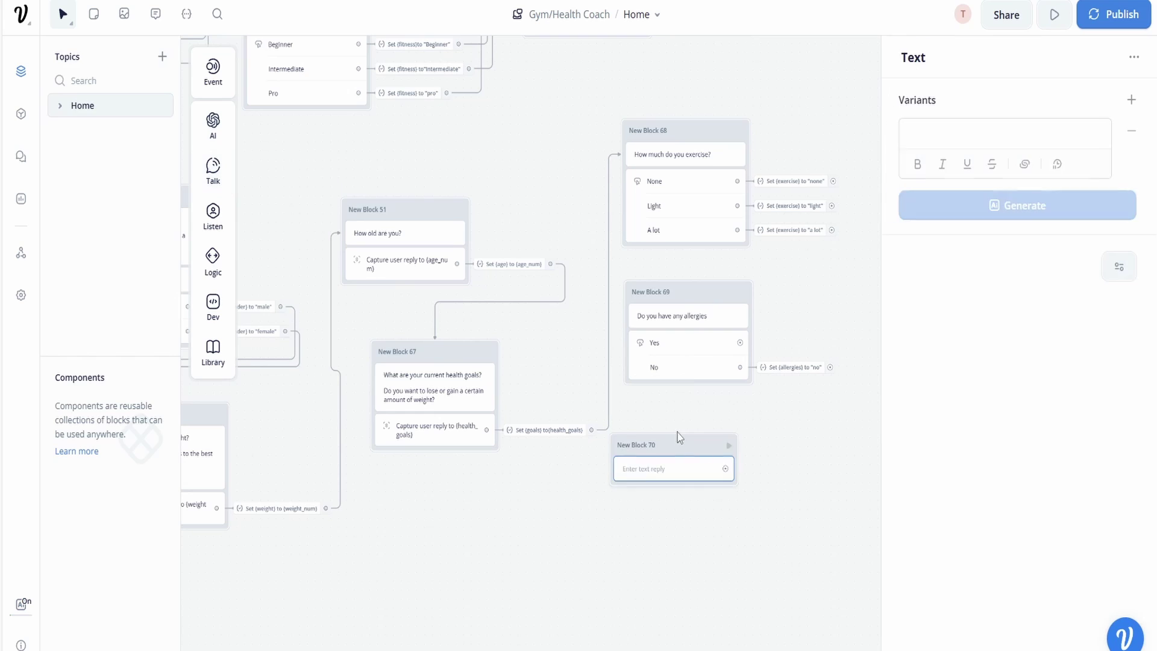
left_click(927, 133)
type("What alle")
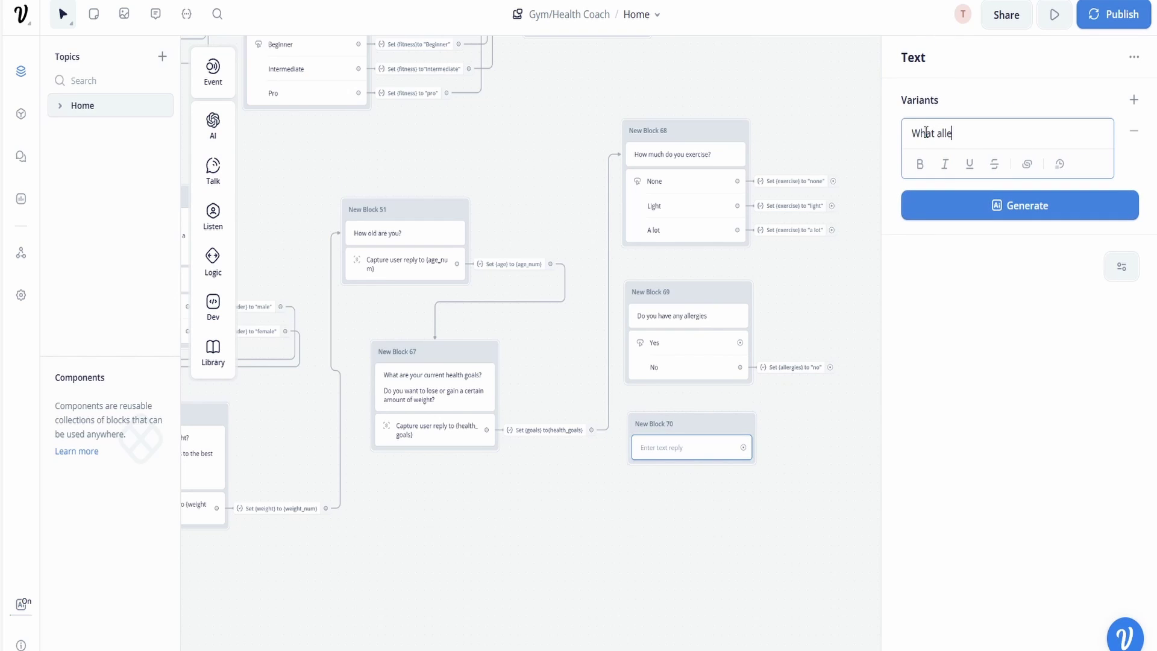
type("rgies do you have?")
left_click(757, 475)
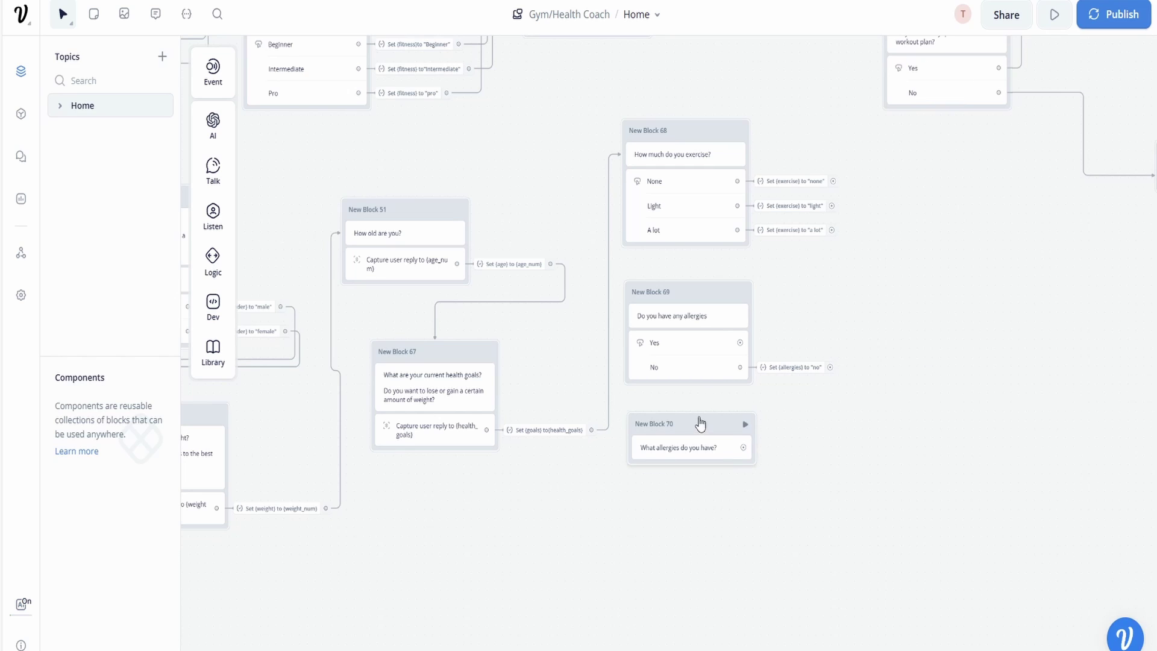
left_click(709, 446)
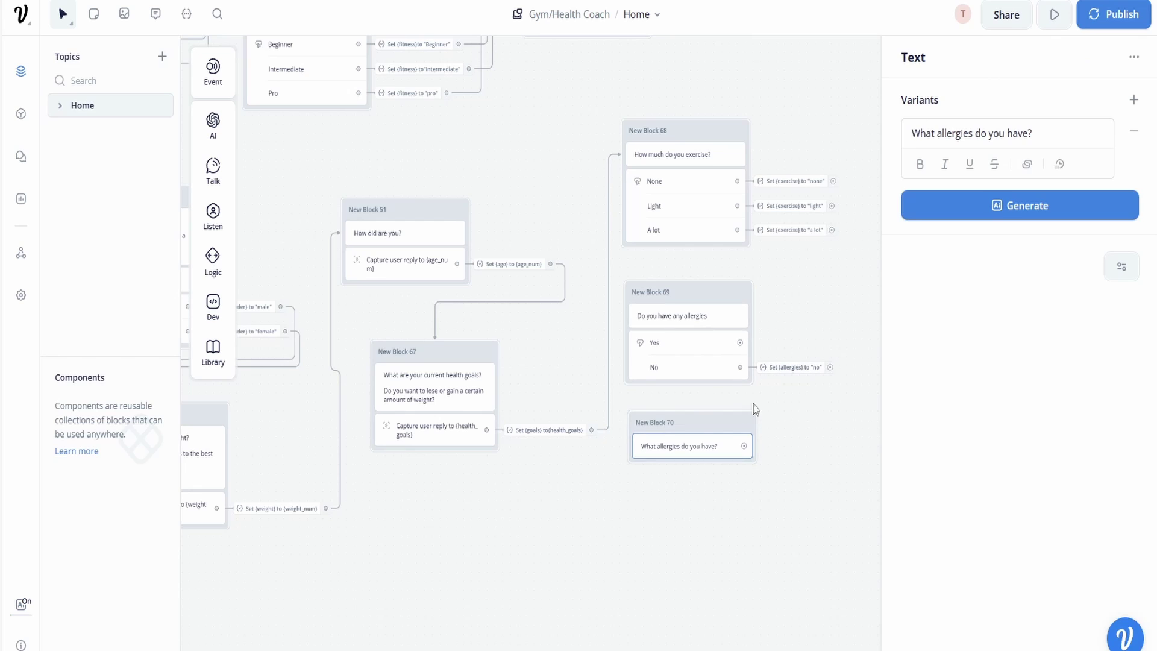
Add a Capture step under "What allergies do you have?" that stores the entire user reply in the allergies variable.
mouse_move(217, 218)
left_click_drag(278, 256, 699, 482)
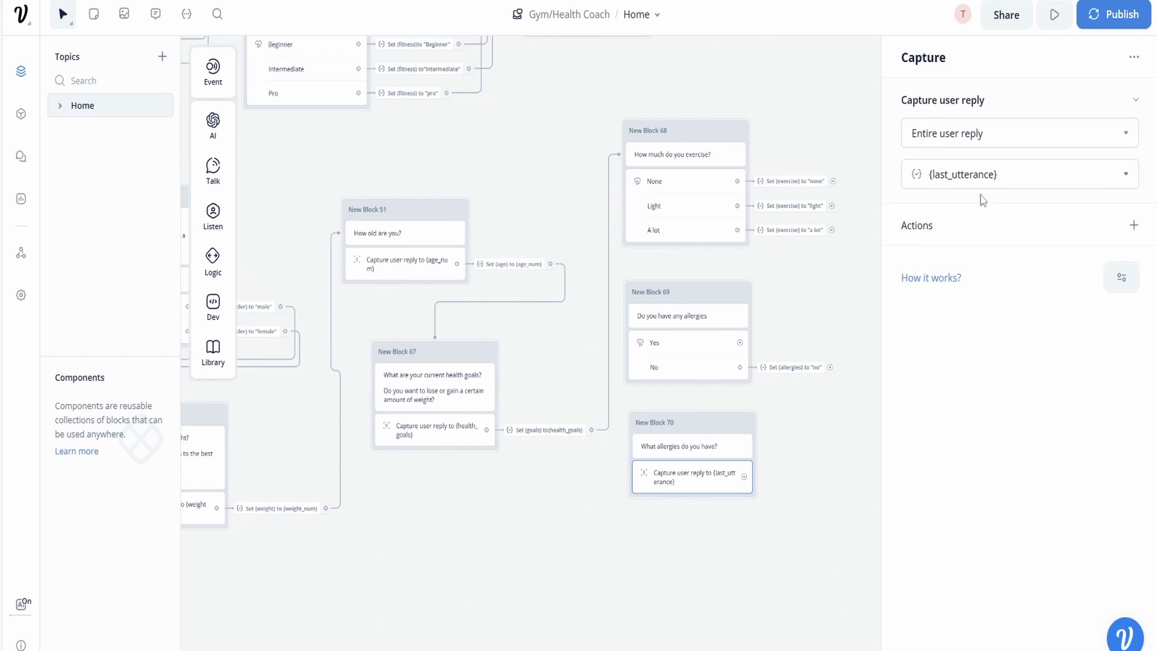
left_click(1030, 168)
scroll(995, 411, "down", 3)
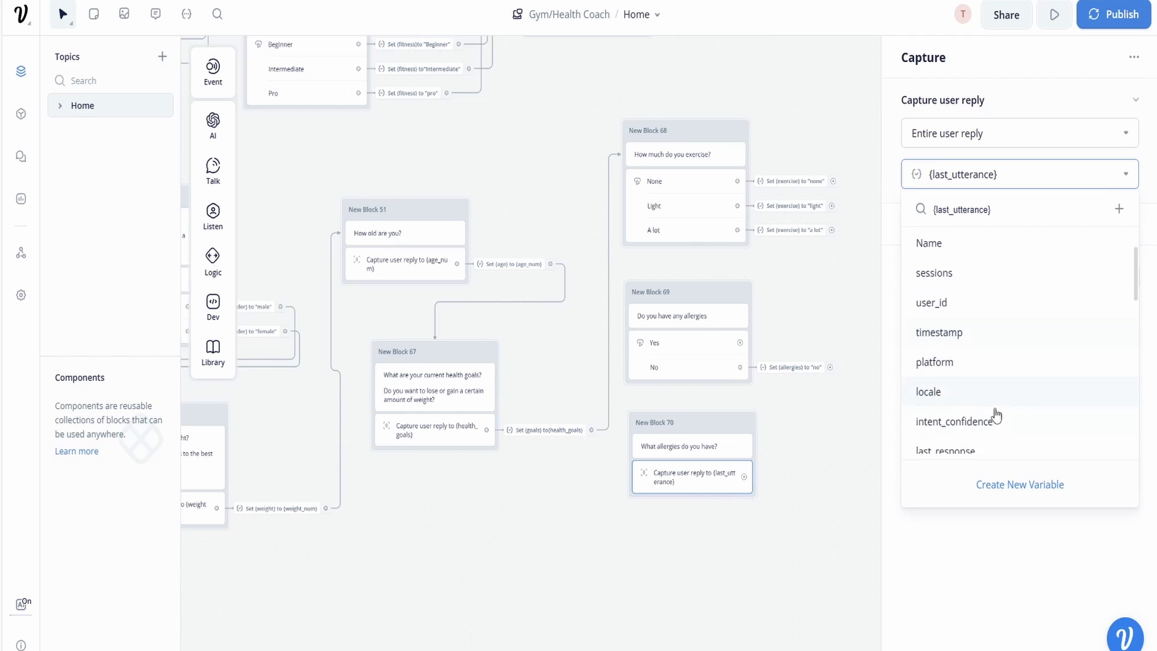
scroll(998, 411, "down", 10)
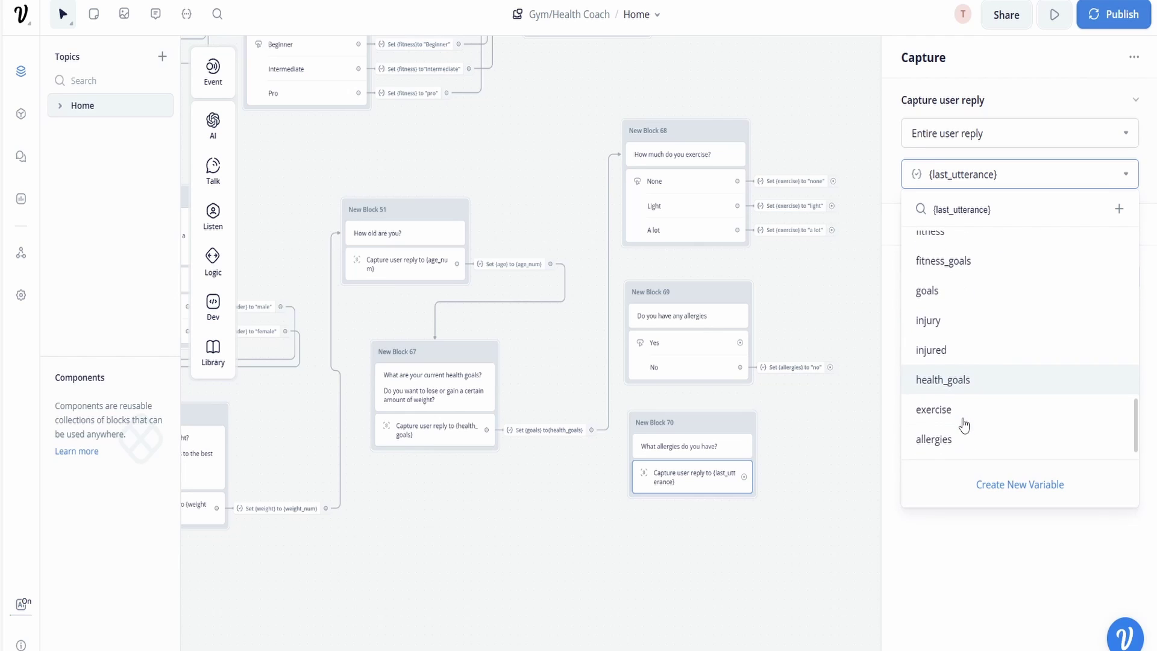
left_click(960, 437)
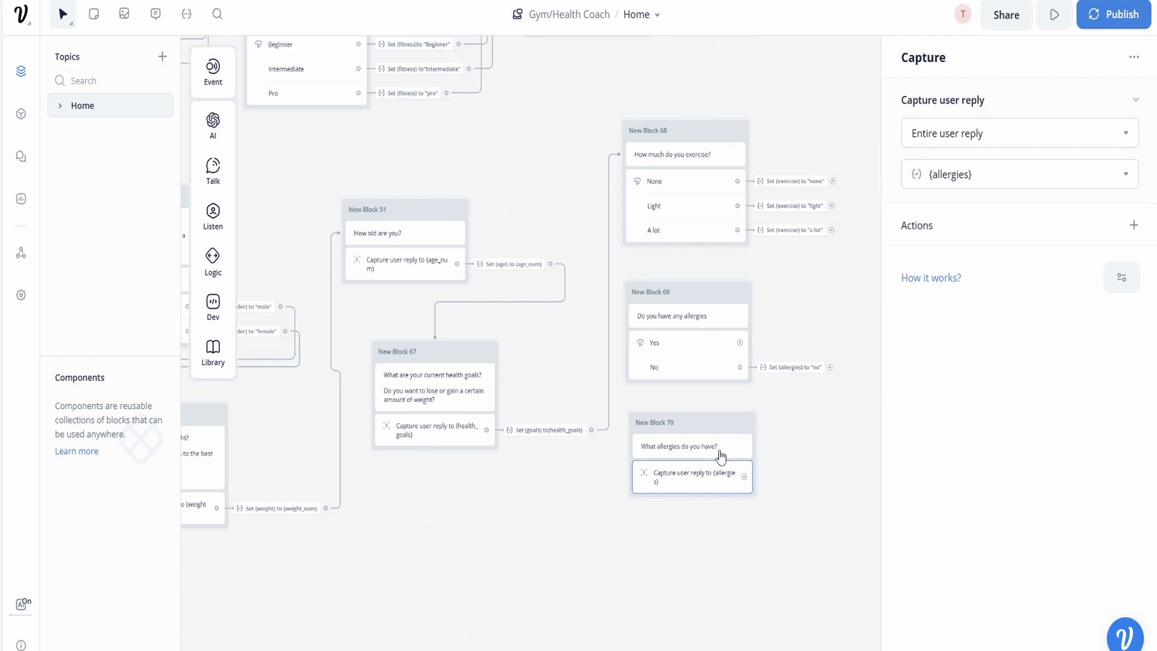
Give the allergies capture a set variable action that assigns {allergies} to the user_allergies variable.
left_click(1133, 224)
left_click(1106, 360)
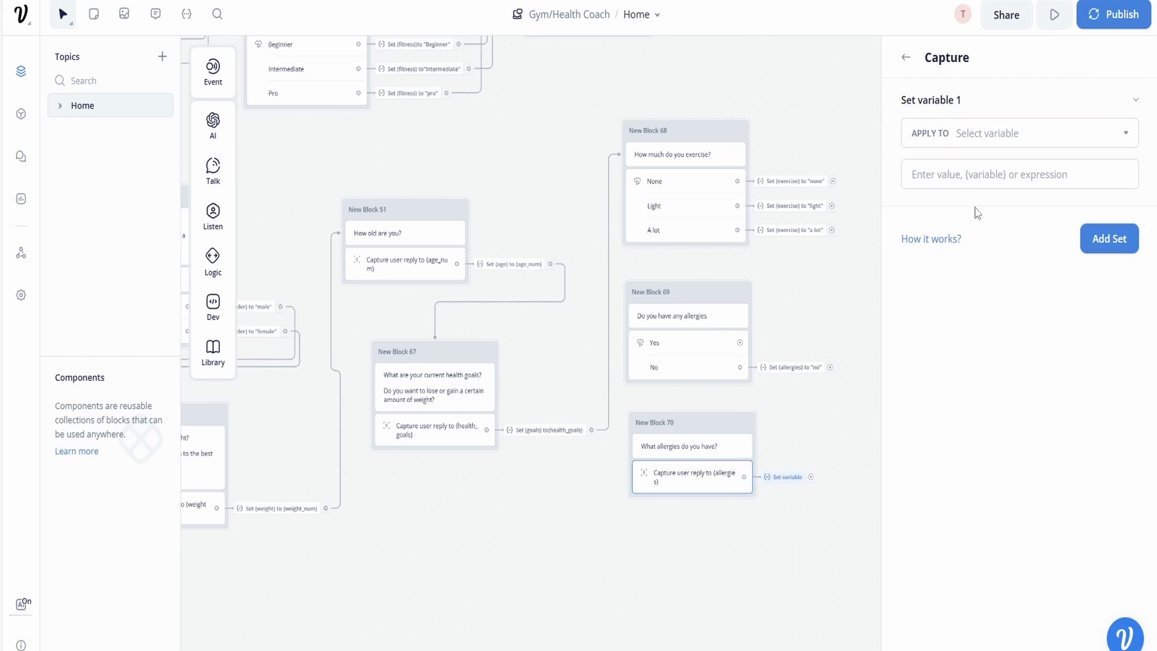
left_click(1004, 140)
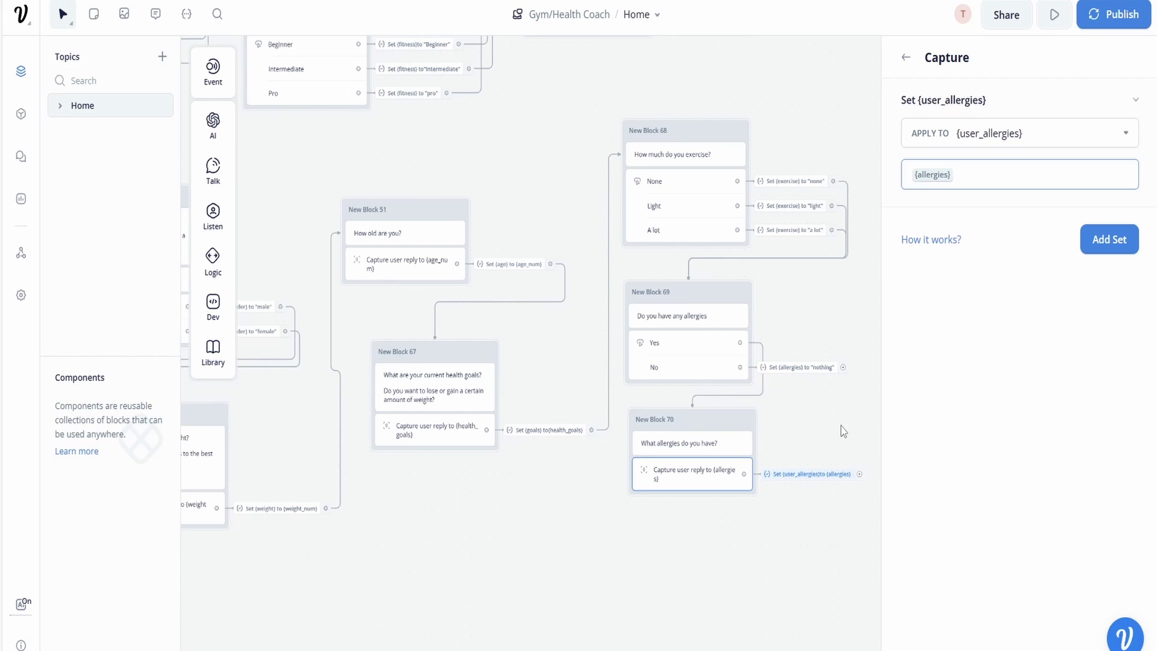
Add a Response AI block in the empty canvas area to the right of the exercise and allergies blocks.
scroll(784, 392, "right", 2)
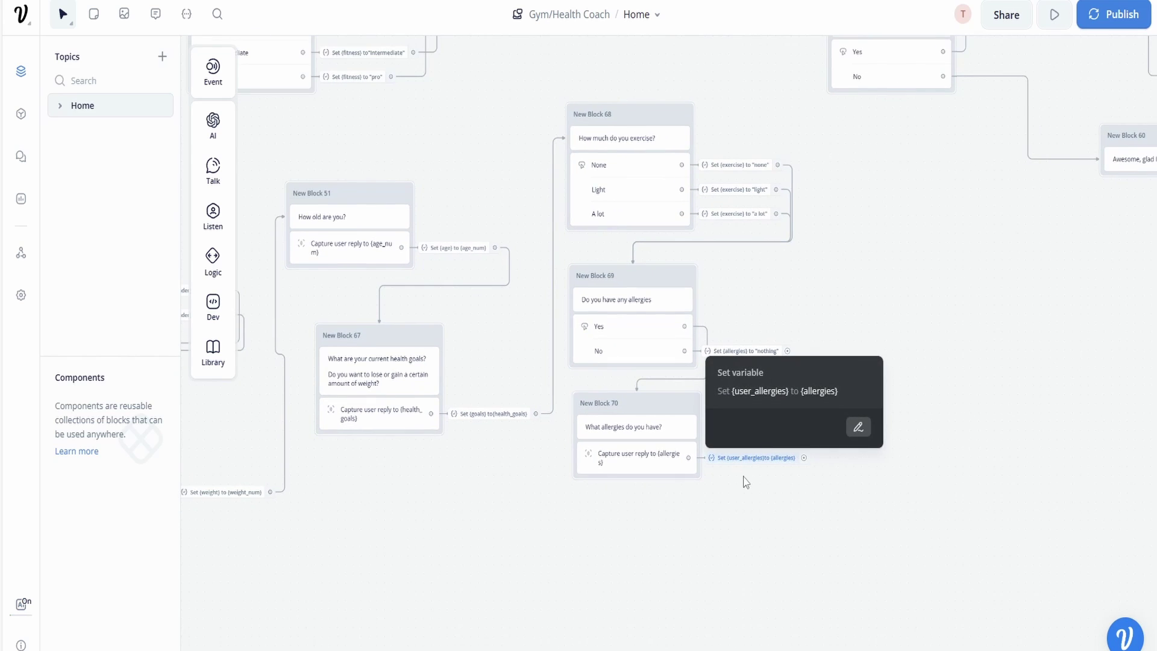
scroll(677, 515, "up", 1)
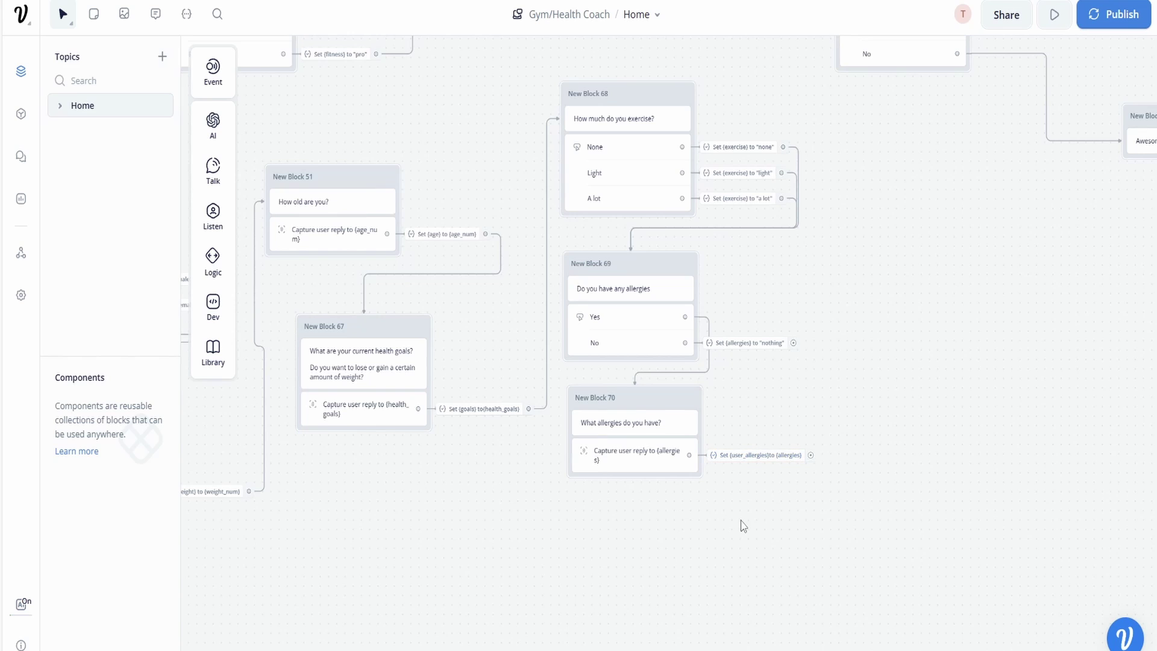
scroll(895, 407, "up", 1)
scroll(895, 407, "right", 1)
scroll(824, 339, "right", 1)
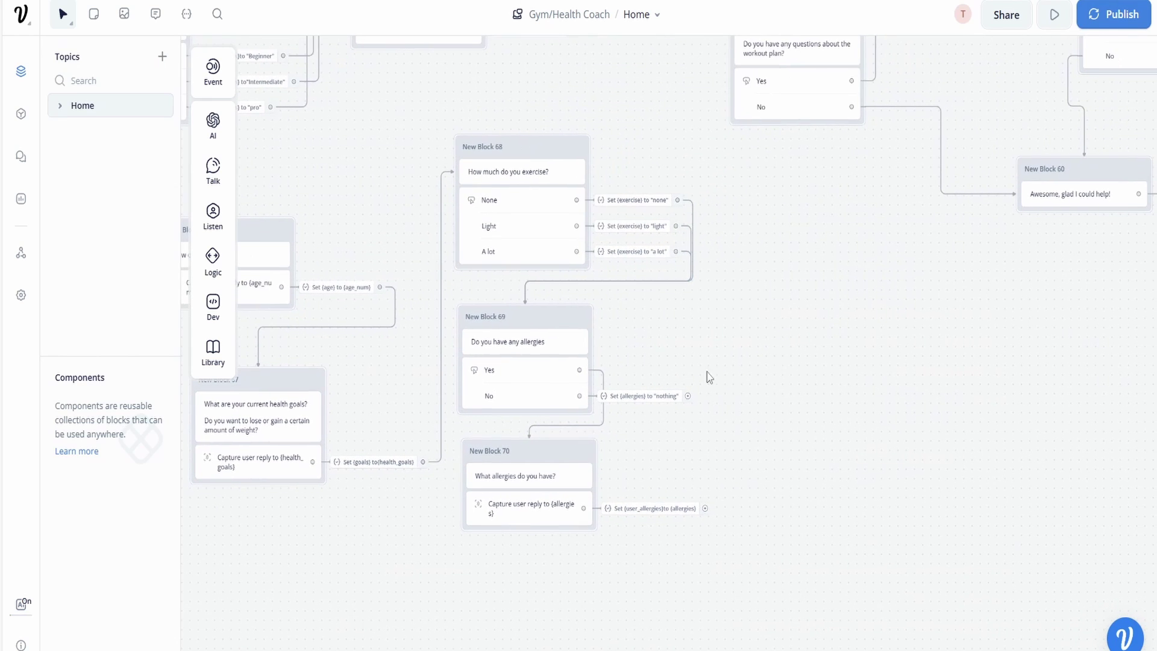
scroll(707, 377, "up", 2)
scroll(767, 440, "left", 2)
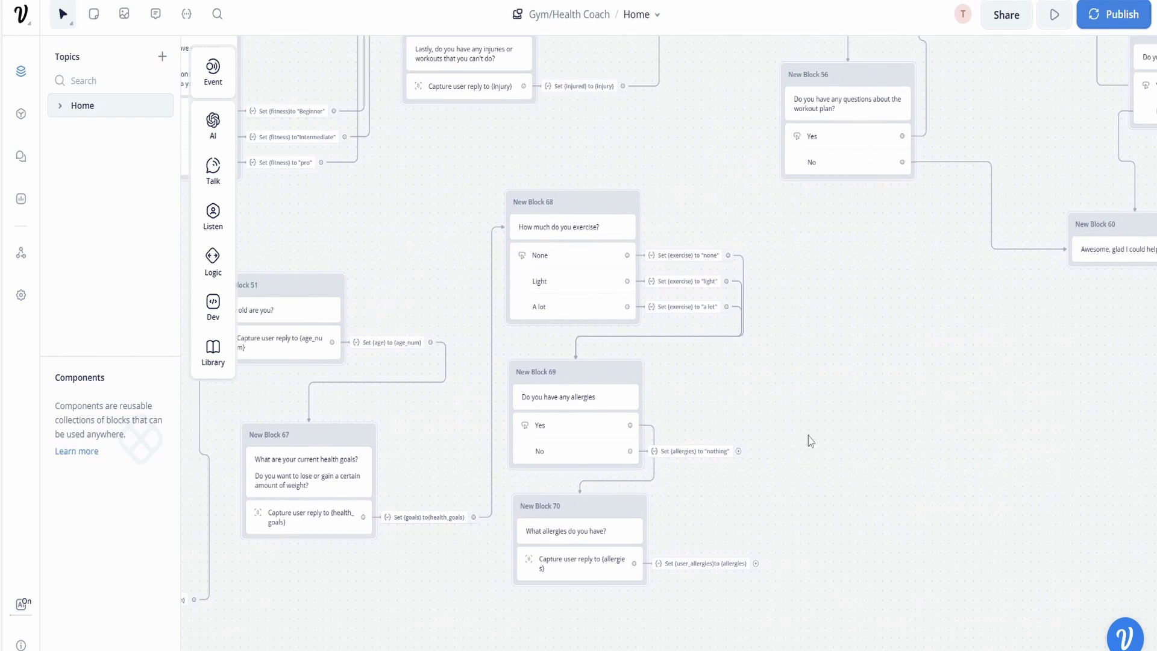
scroll(811, 441, "down", 1)
scroll(810, 441, "right", 1)
mouse_move(220, 130)
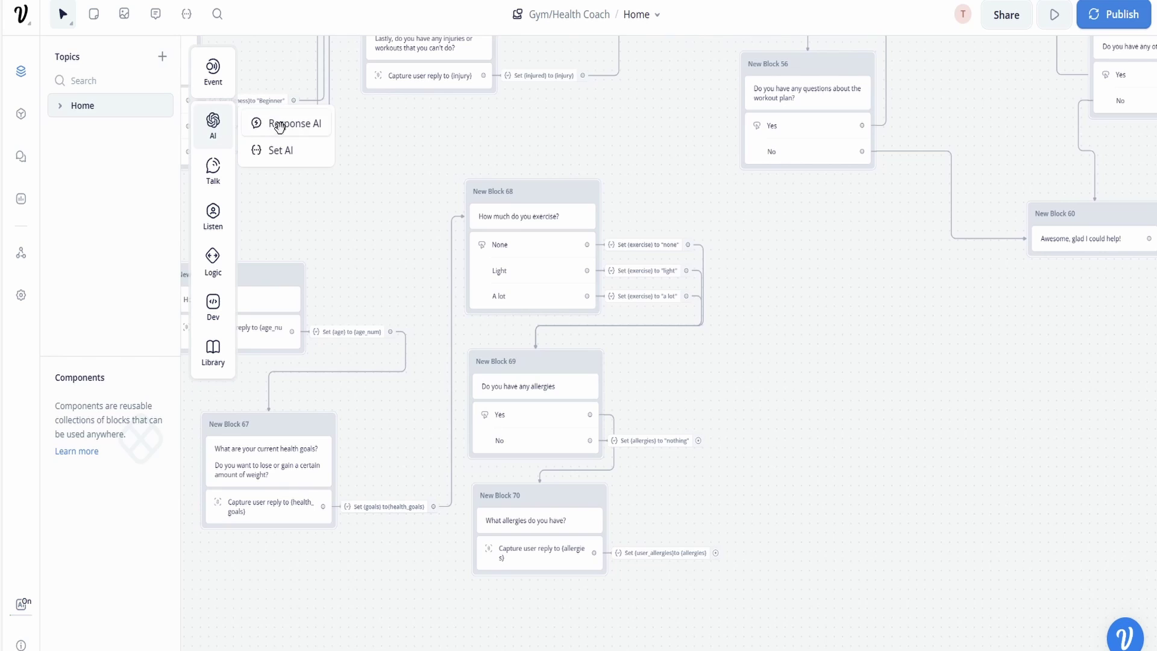
left_click_drag(279, 127, 822, 346)
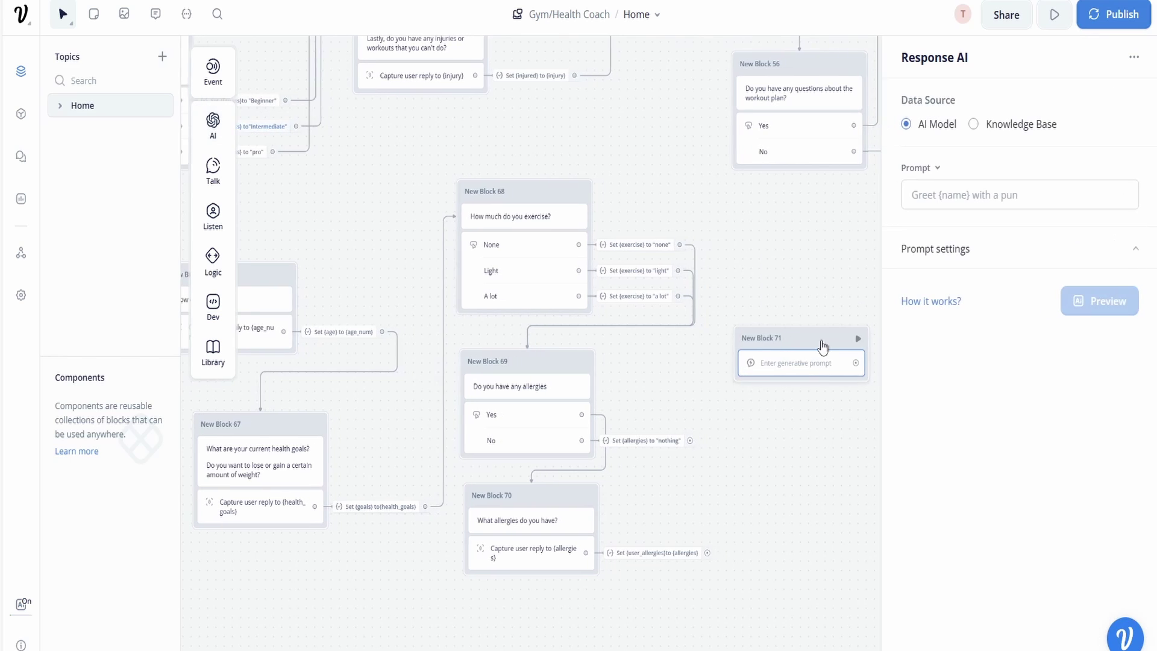
Connect both the "nothing" allergies action and the user_allergies action to the new Response AI block.
left_click(809, 313)
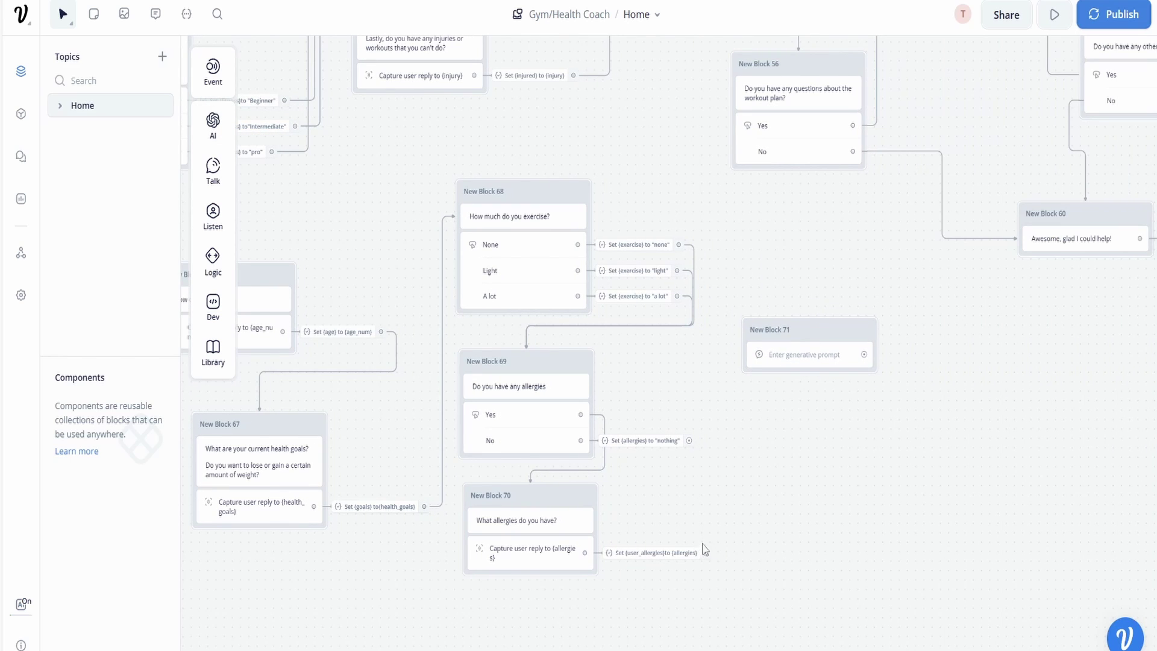
left_click_drag(705, 550, 743, 339)
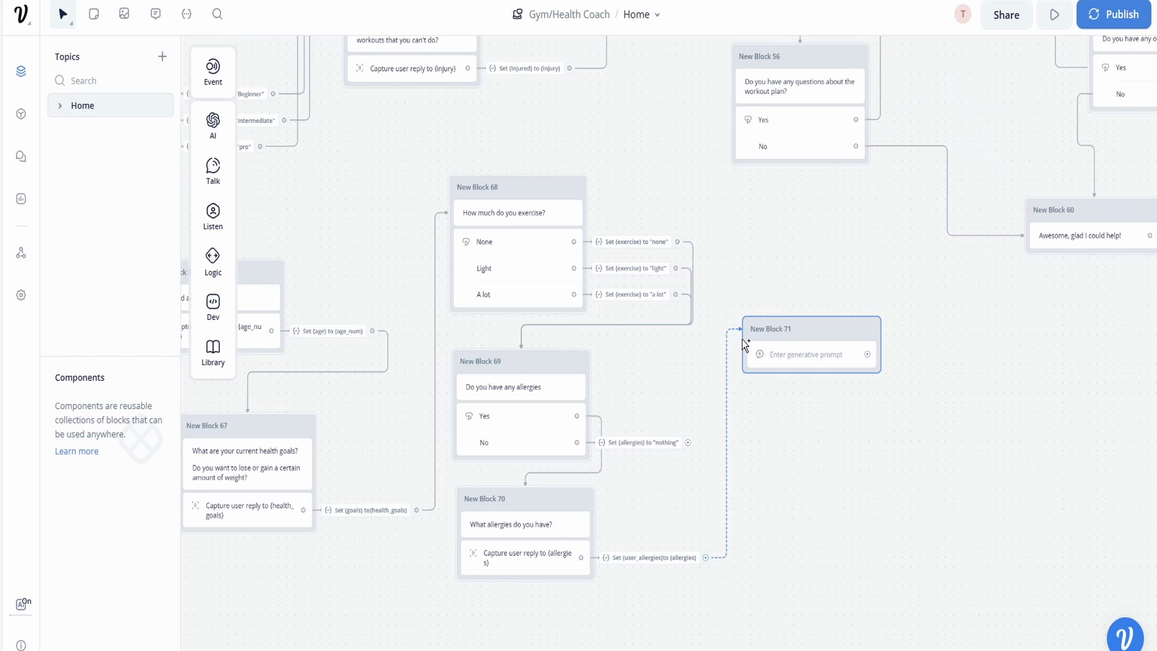
left_click_drag(688, 442, 742, 332)
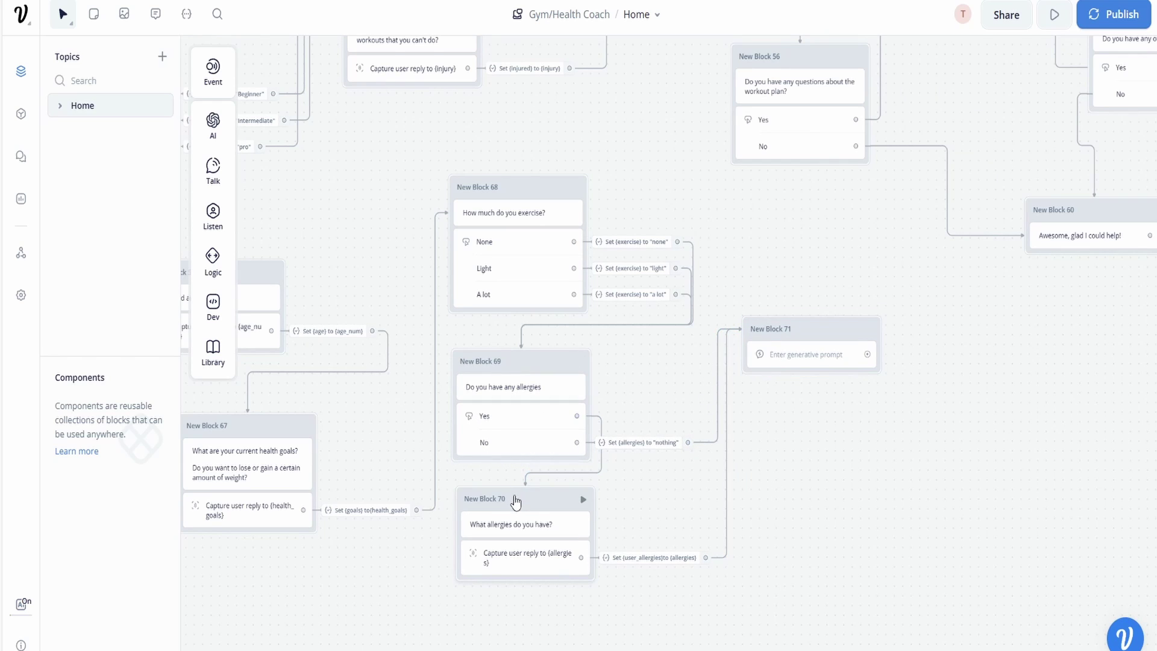
left_click_drag(824, 318, 822, 292)
Write the AI Model prompt with {user_name}, {gender}, {weight_num}, {age_num}, {health_goals} and {exercise}, ending with "Create me a nutrition plan".
left_click(785, 294)
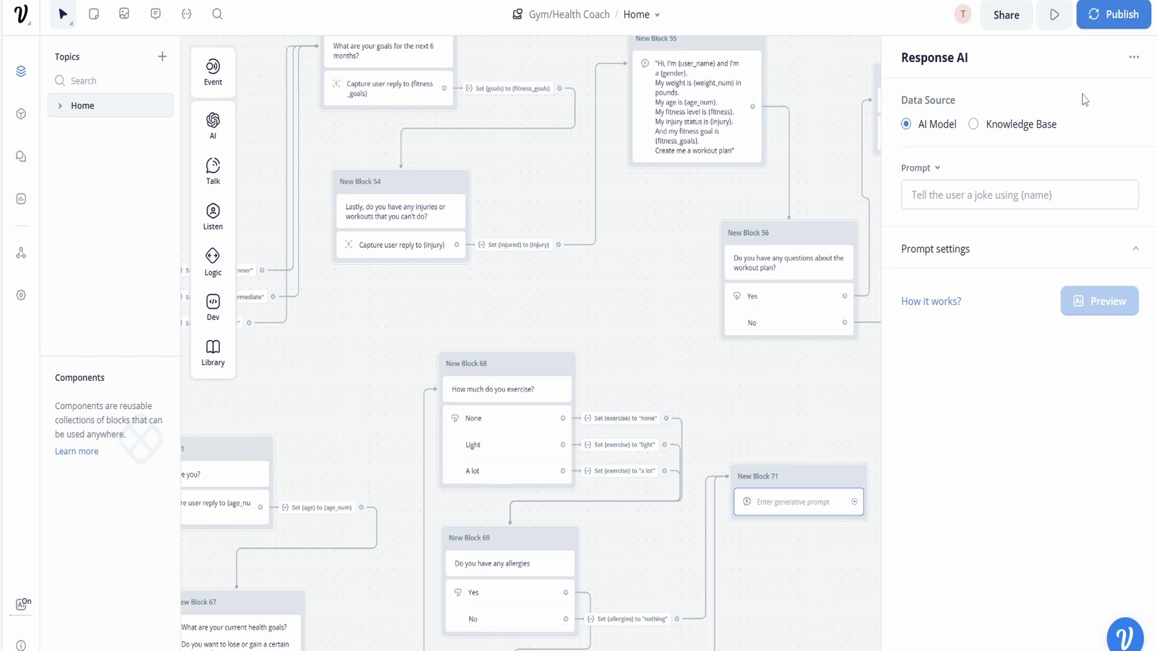
left_click(980, 127)
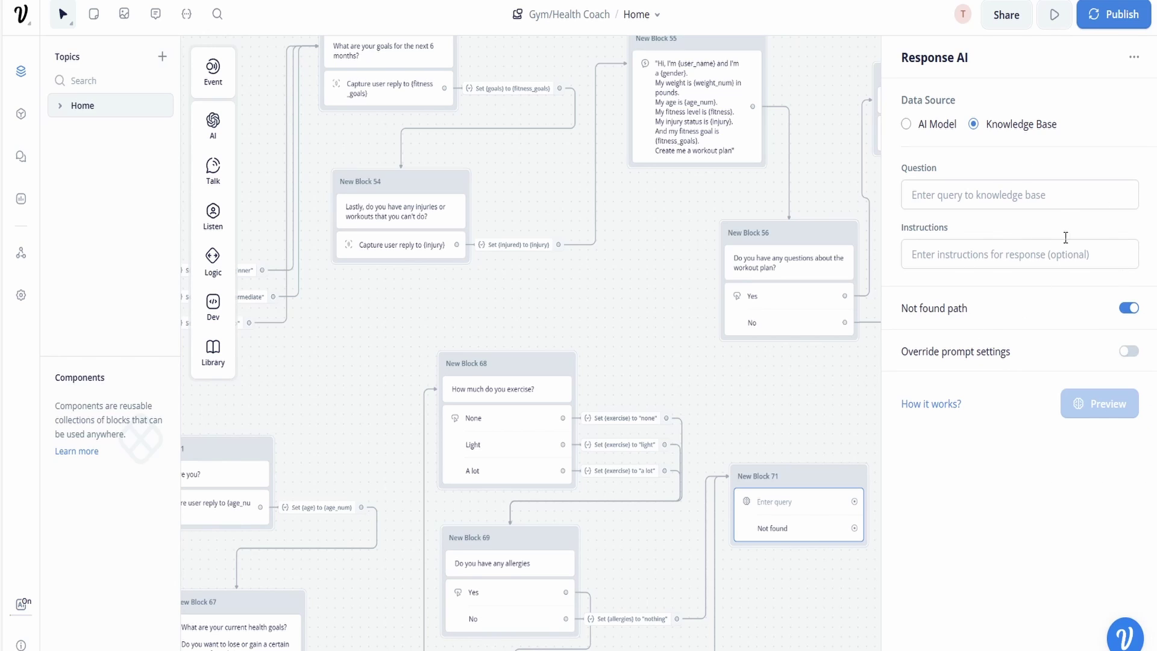
left_click(920, 132)
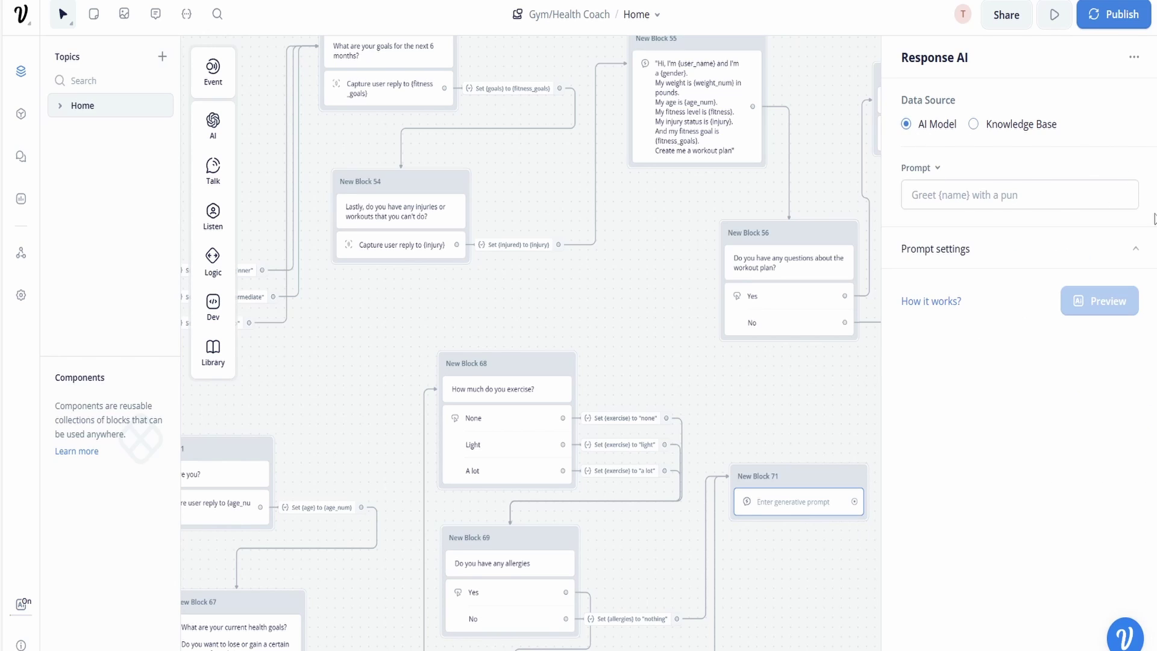
left_click(1134, 250)
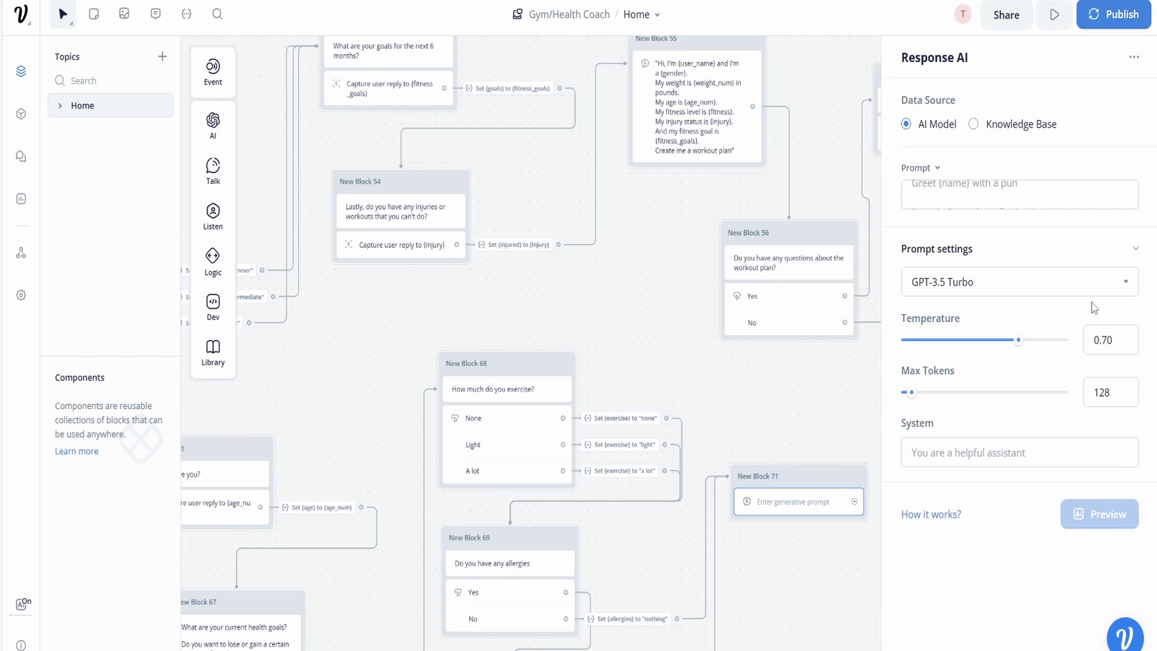
left_click(985, 200)
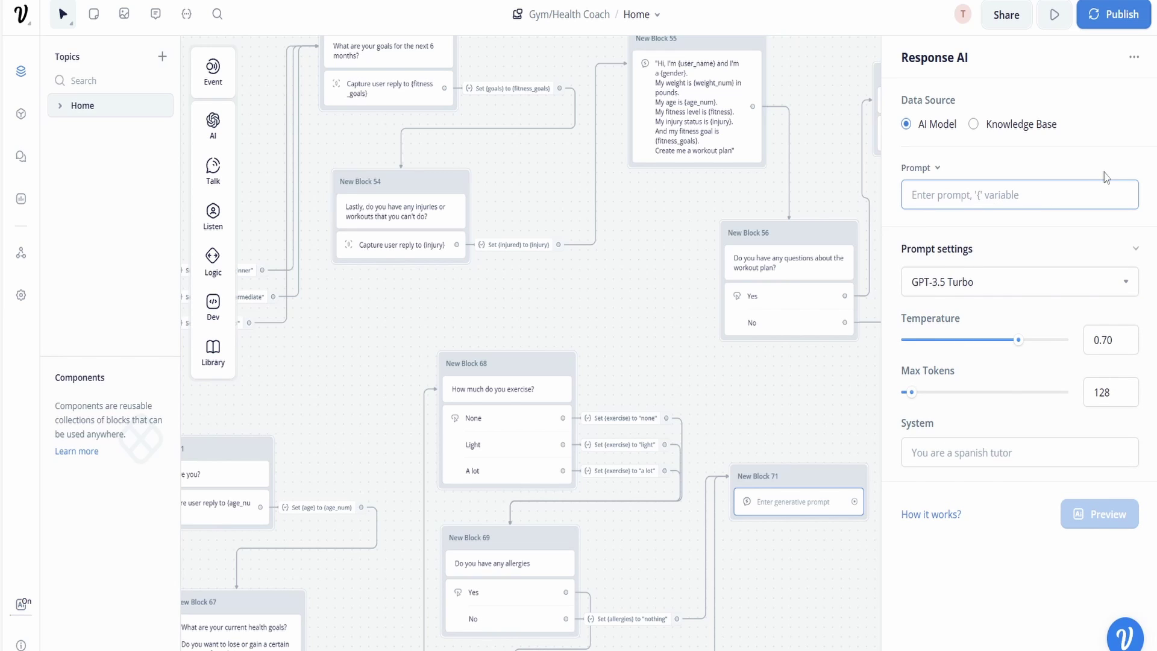
type("Hi, I'm {user_name} and I'm a {gender}. My weight is {weight_num} in pounds. My age is {age_num}. My health goals are {health_goals}. I exercise {exercise}.   Create me a nutrition plan")
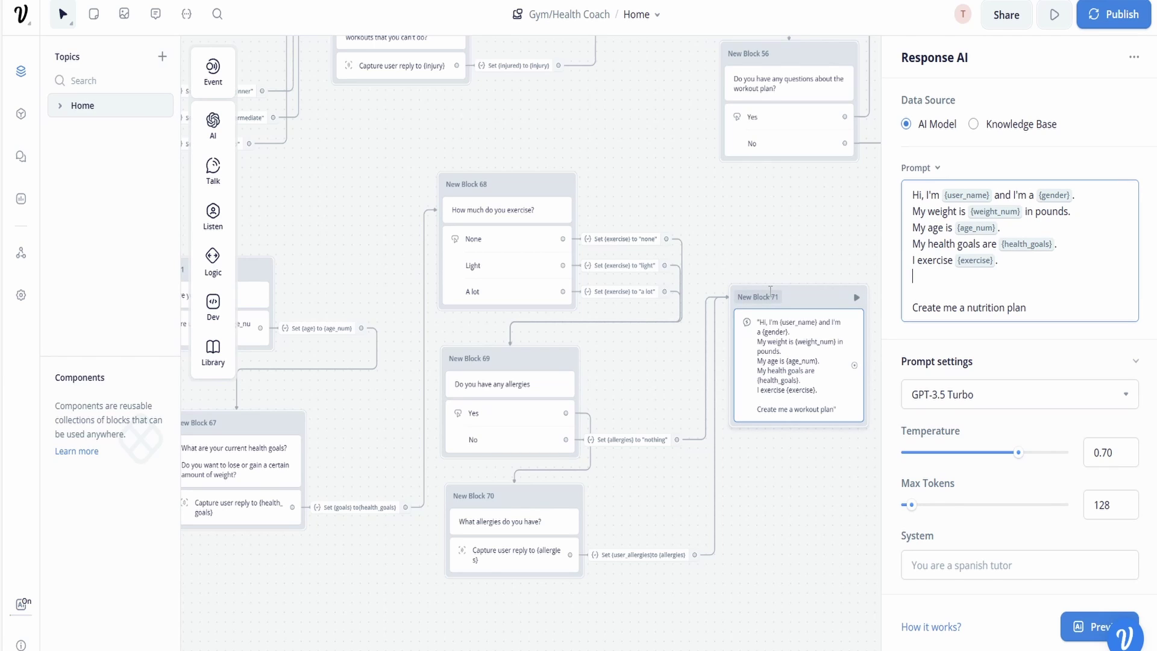
left_click(808, 260)
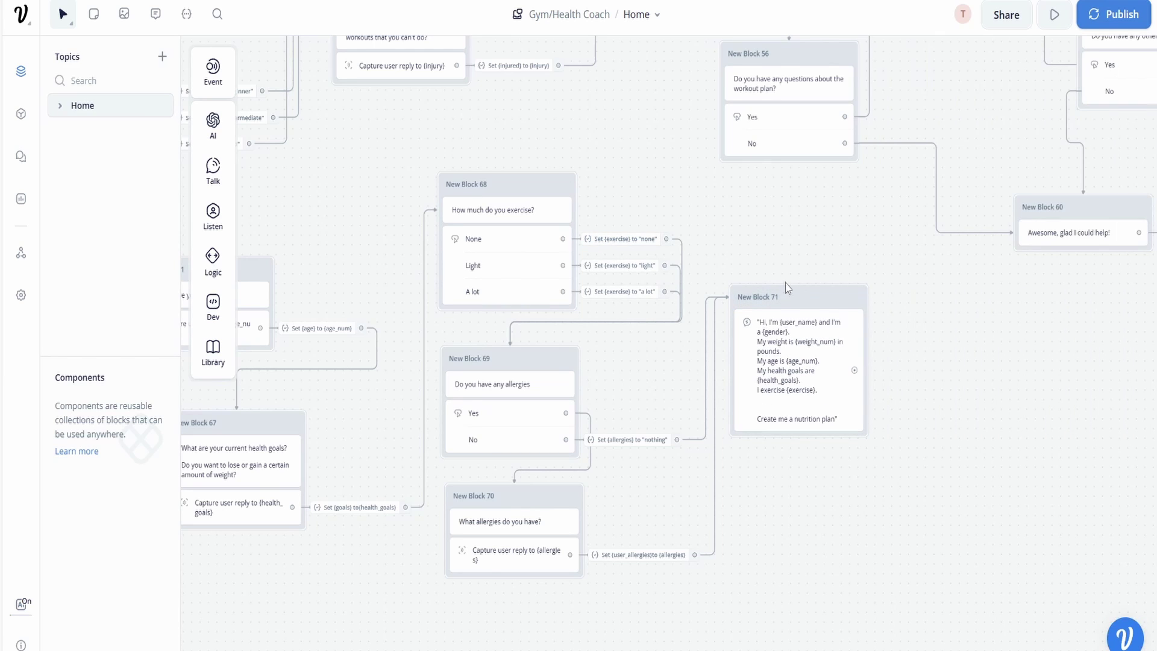
Remove the set variable action from the "What allergies do you have?" capture and store its reply in user_allergies.
scroll(643, 343, "down", 1)
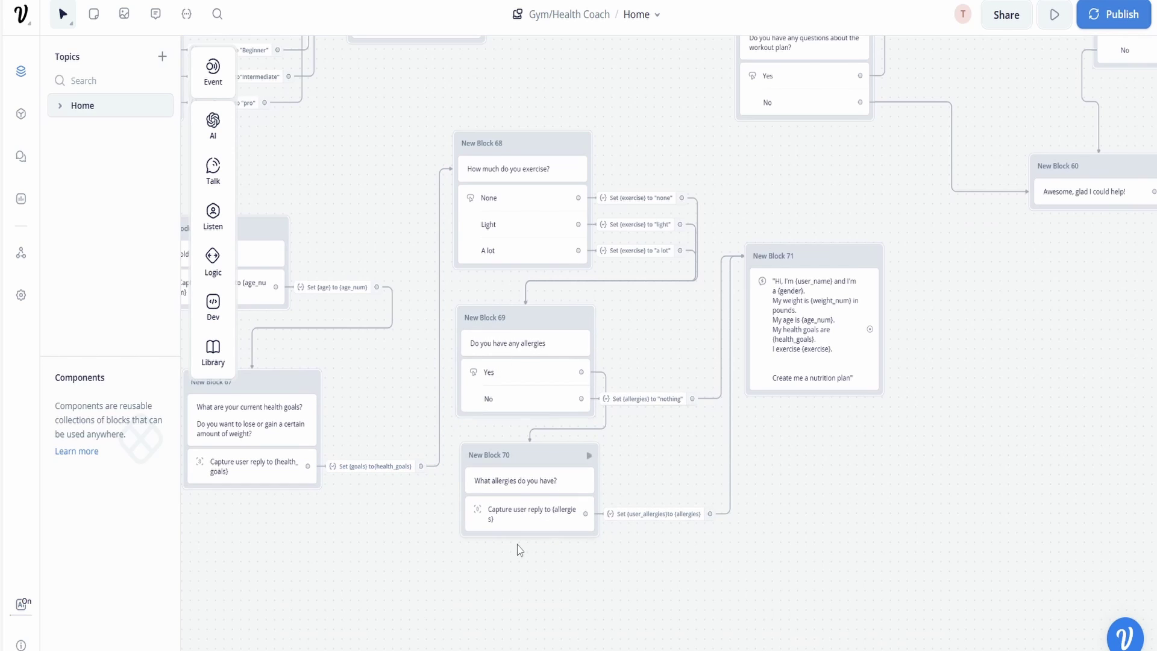
left_click(522, 518)
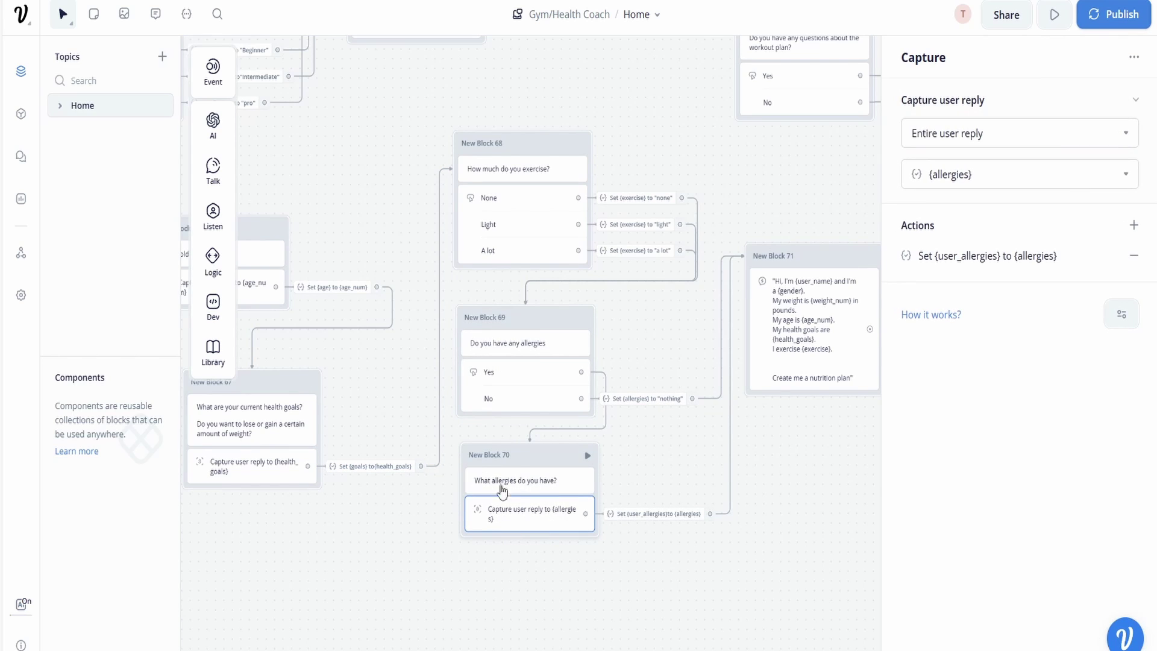
scroll(643, 445, "down", 1)
left_click(643, 421)
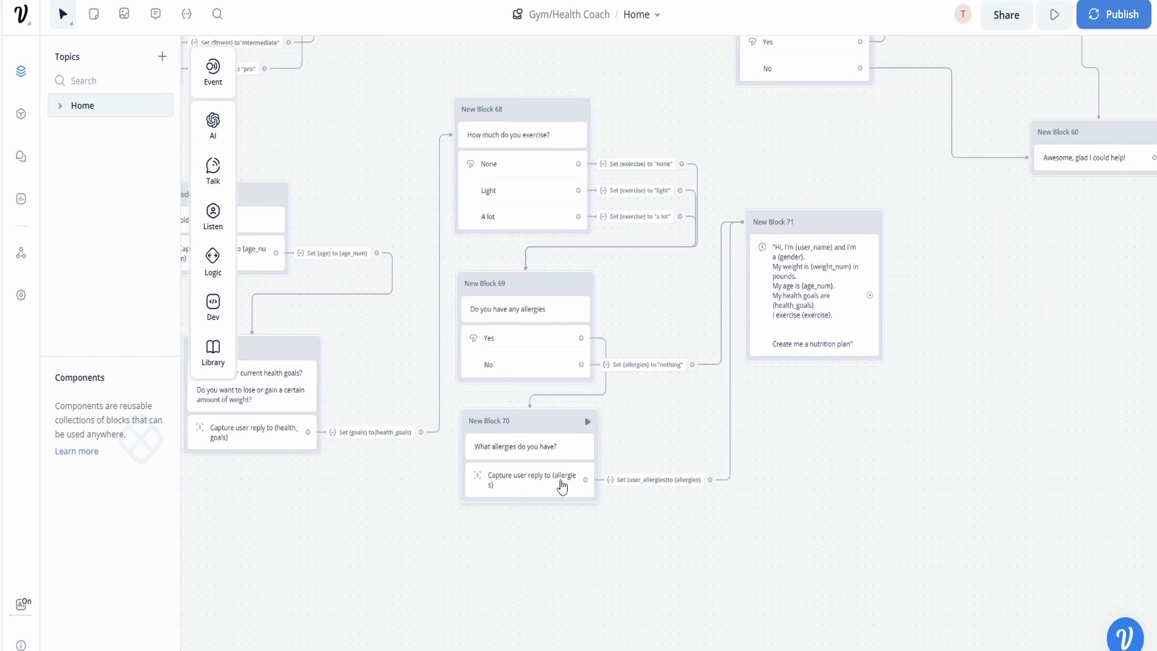
left_click(561, 486)
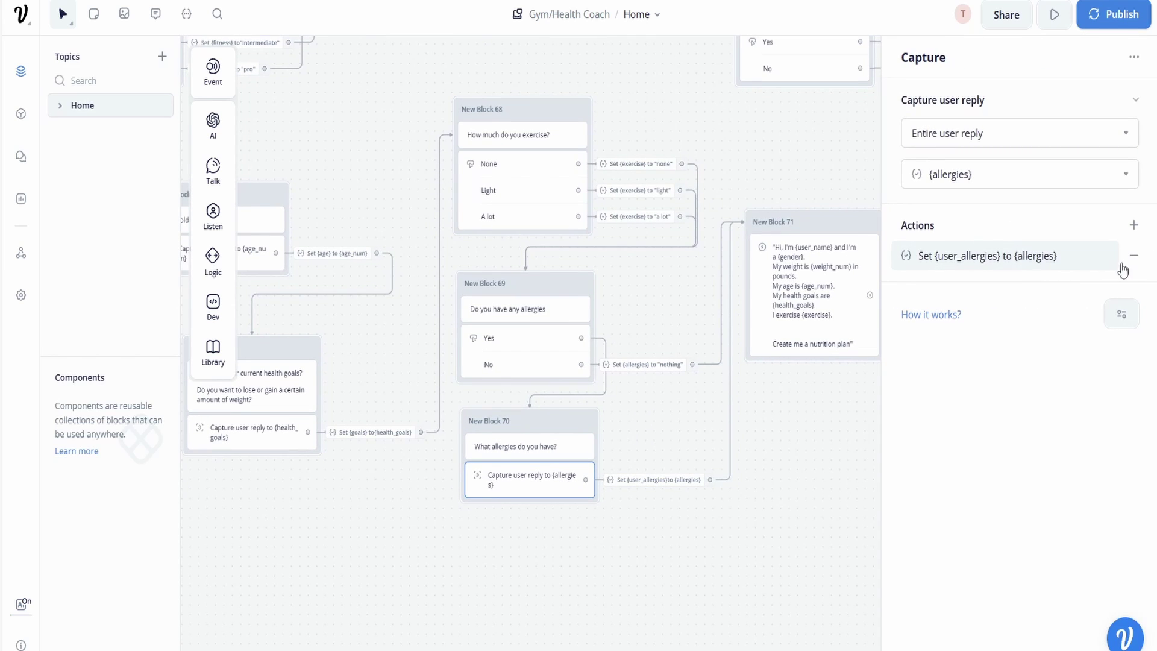
left_click(1133, 255)
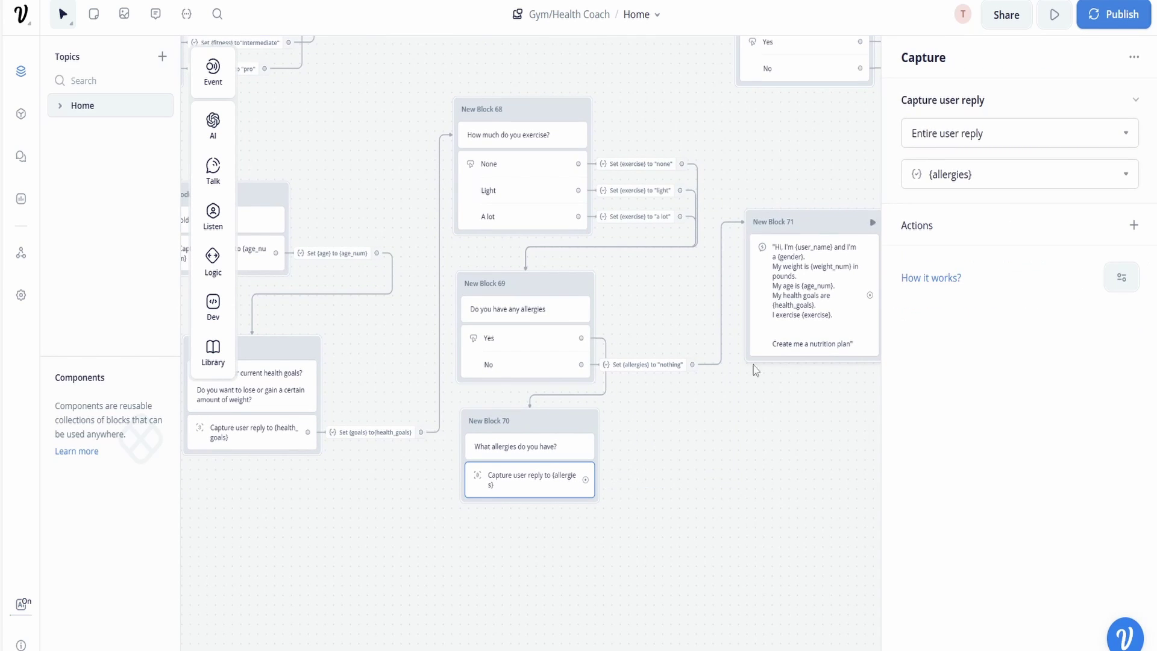
left_click(1019, 178)
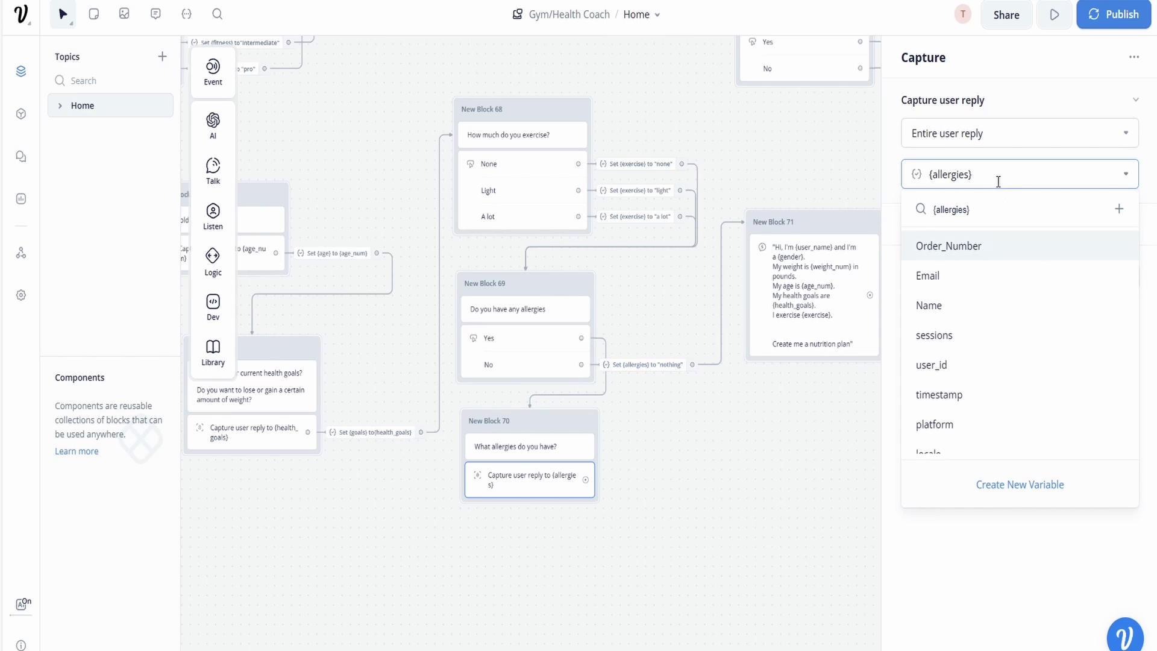
scroll(988, 301, "down", 10)
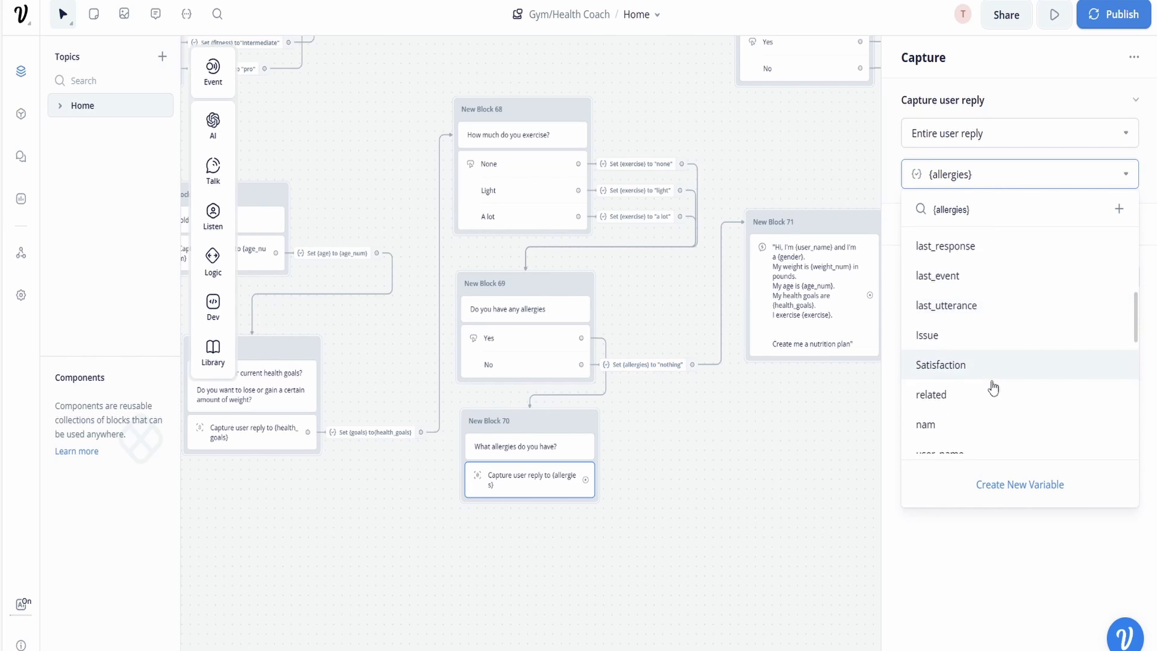
scroll(994, 388, "down", 5)
left_click(973, 436)
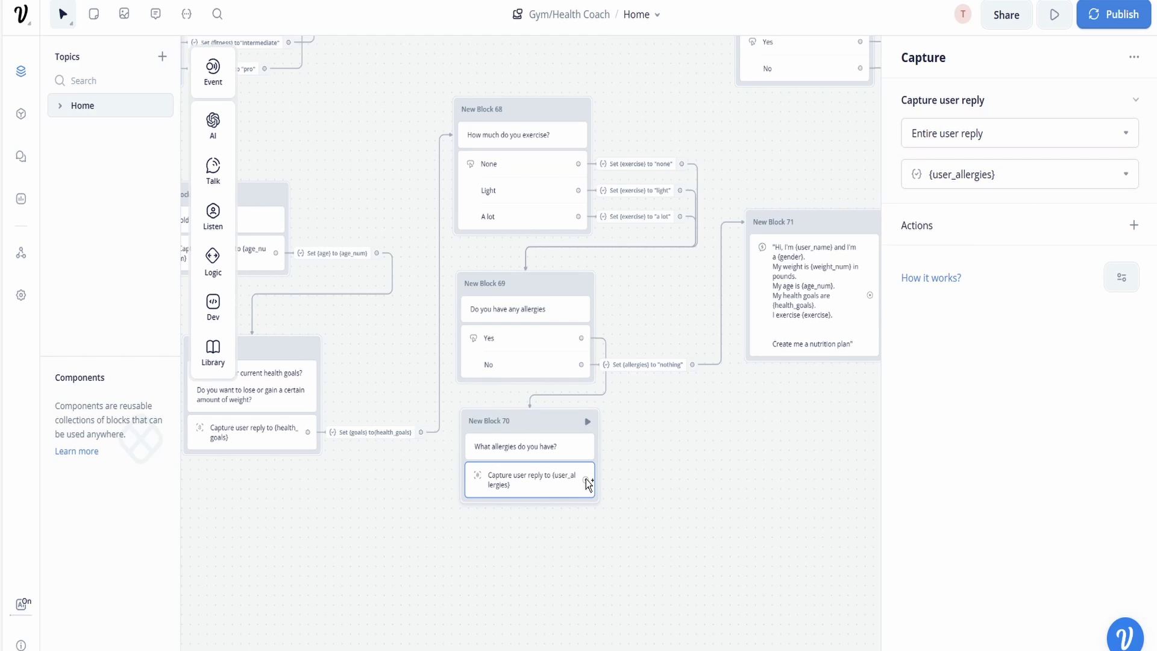
left_click_drag(587, 483, 612, 485)
left_click(570, 508)
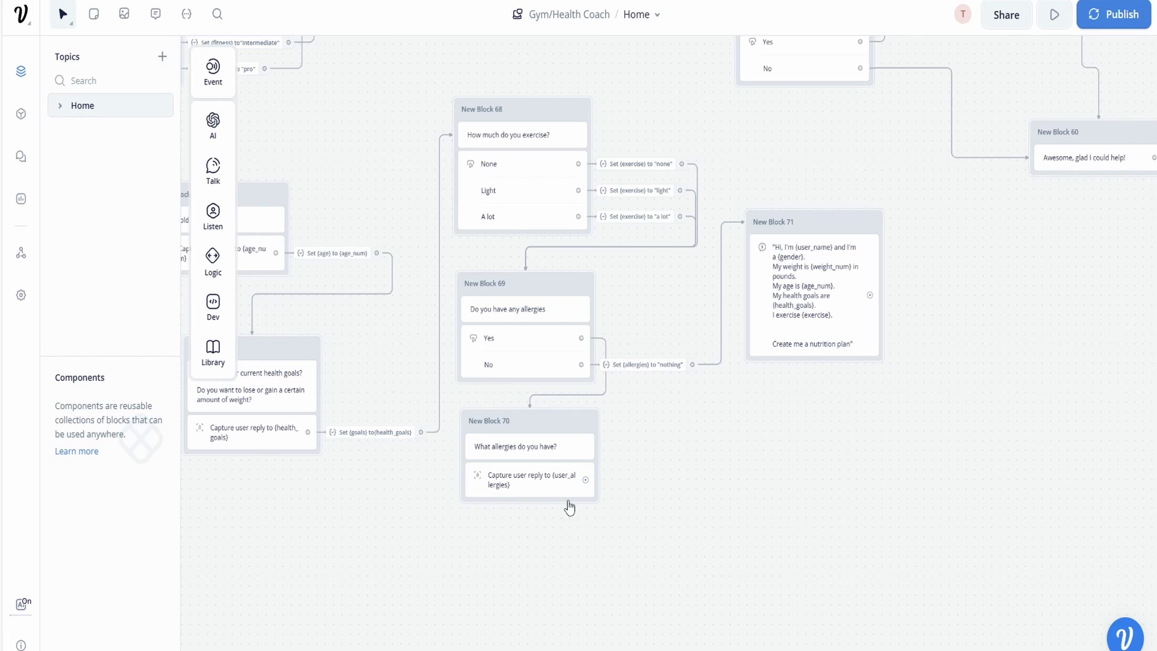
Give the allergies capture a set variable action that assigns {user_allergies} to allergies, and connect it to the nutrition plan AI block.
left_click(569, 497)
left_click(1133, 225)
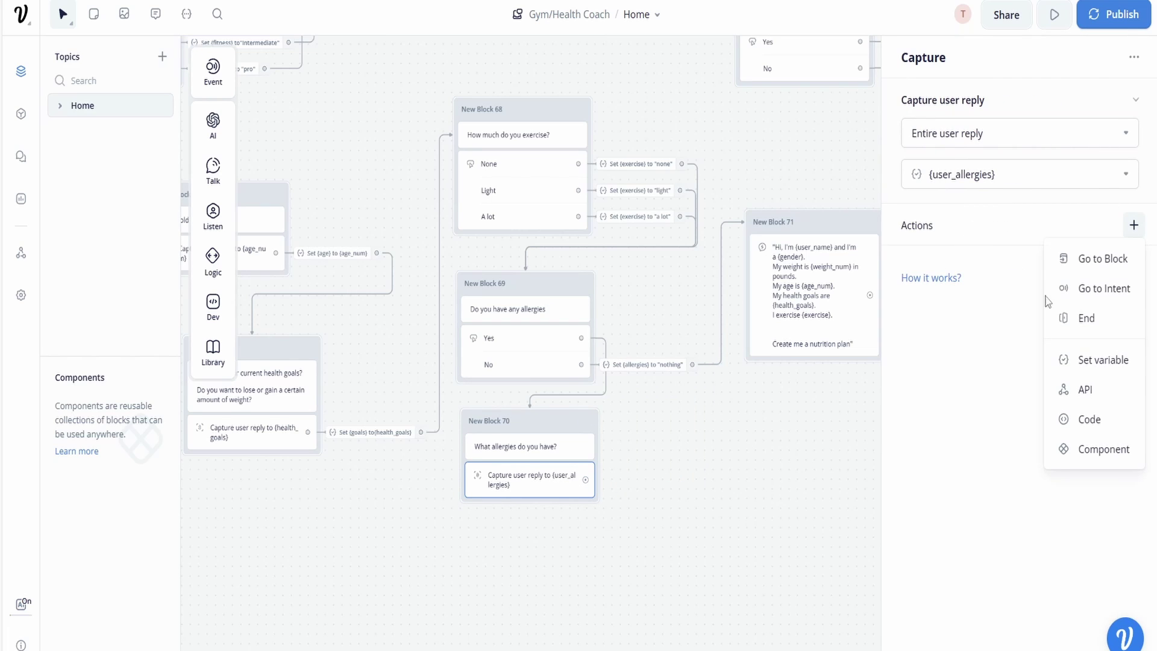
left_click(1063, 360)
left_click(959, 181)
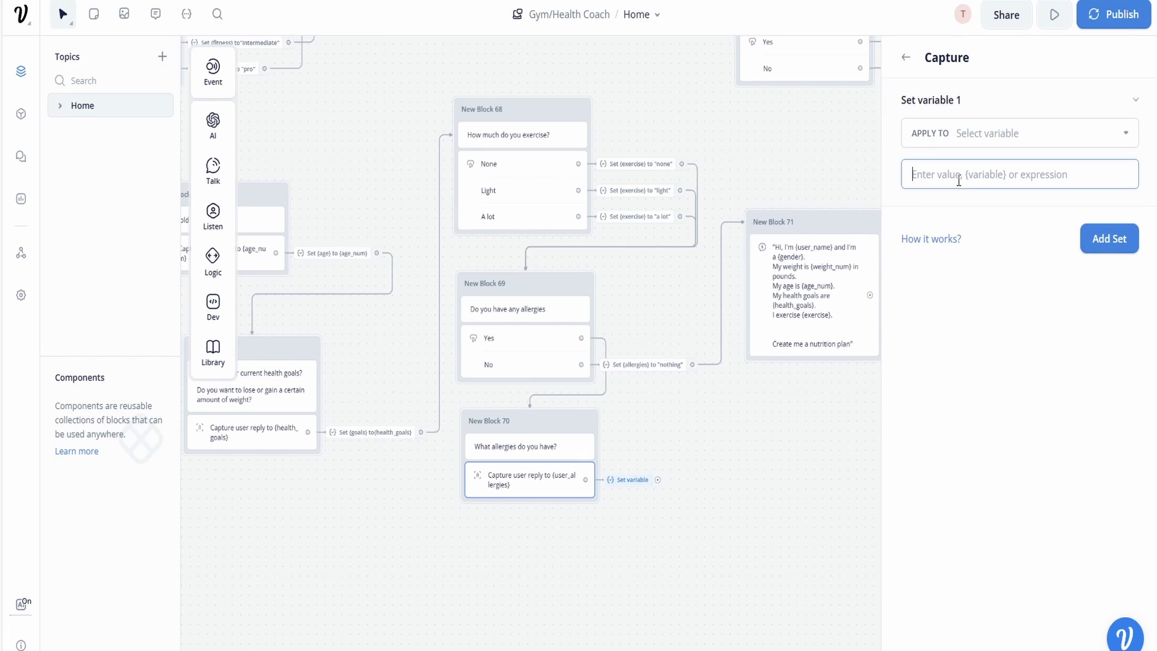
type("{us")
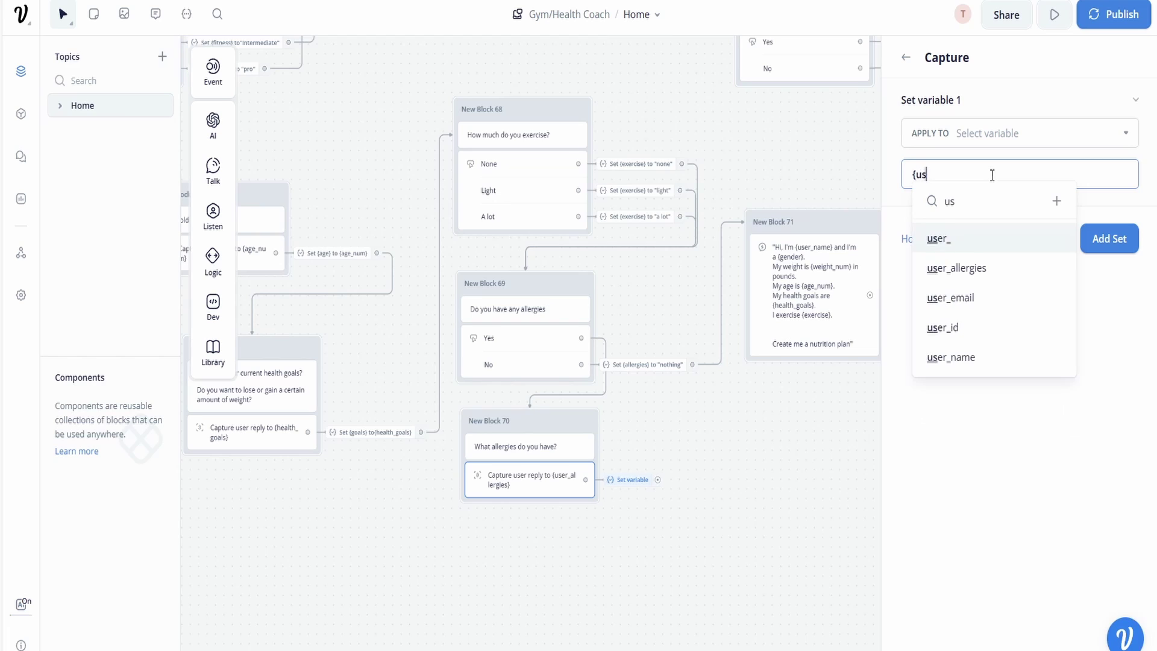
left_click(989, 267)
left_click(1009, 131)
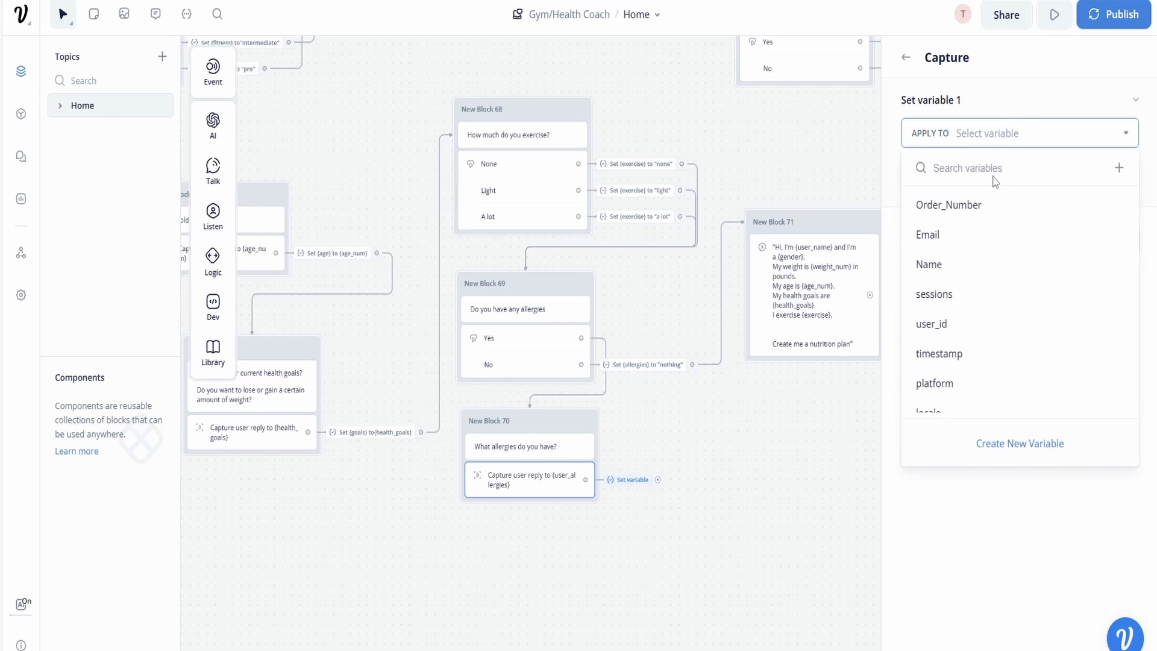
type("all")
left_click(935, 205)
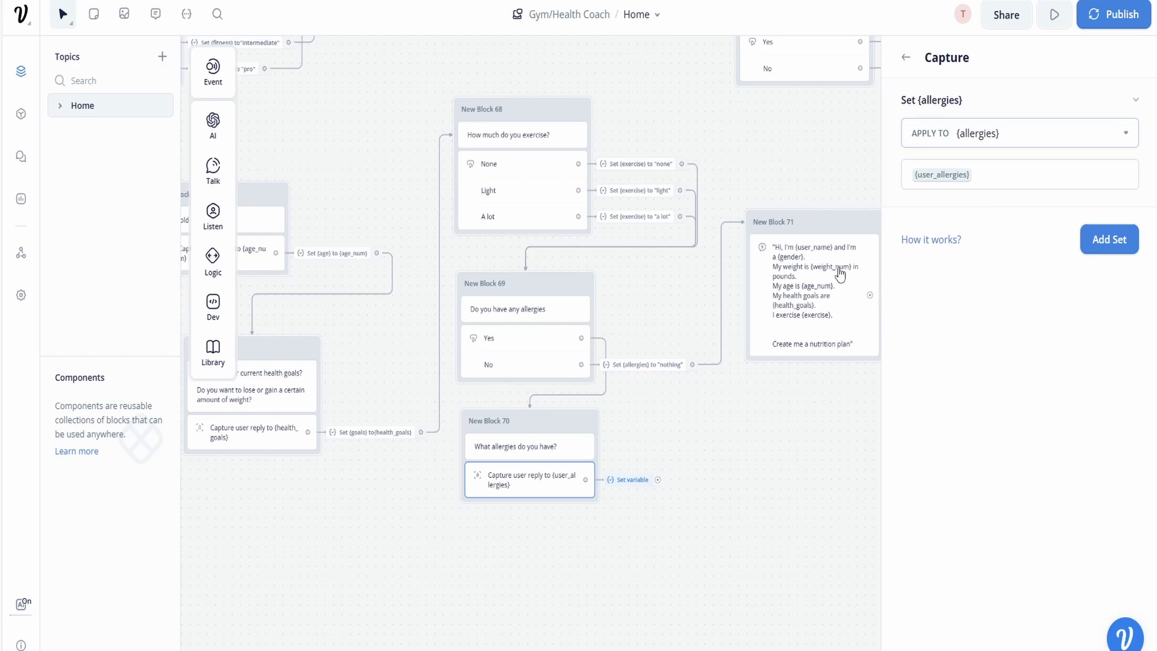
left_click(705, 464)
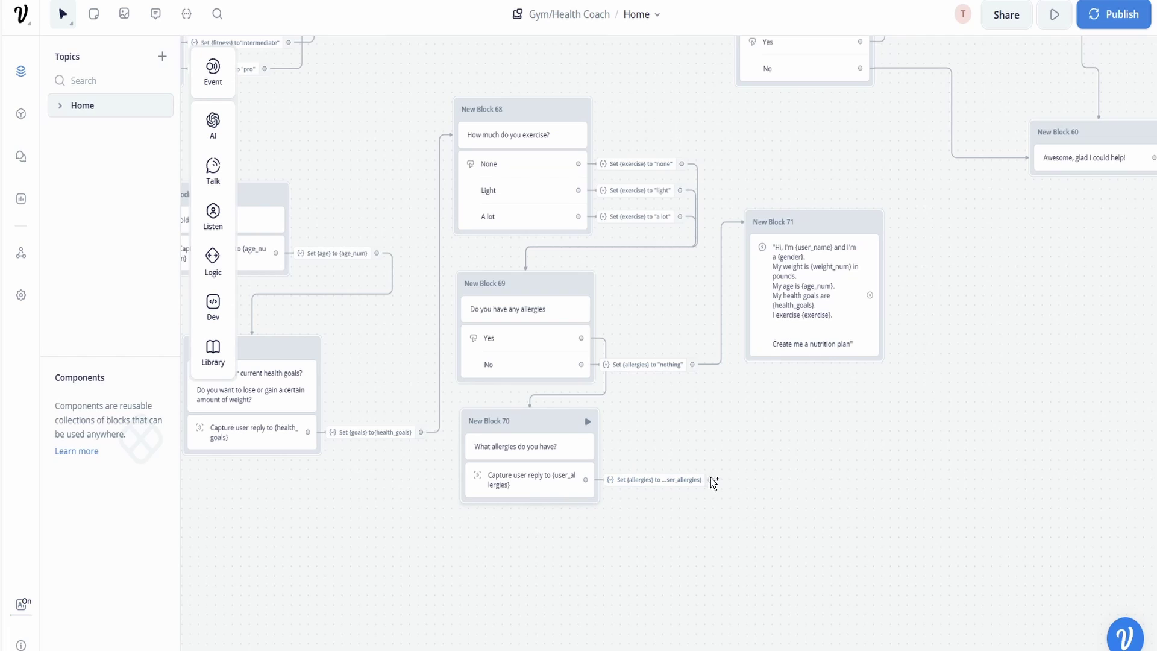
left_click_drag(711, 477, 753, 227)
Add the line "My allergies are {user_allergies}." to the nutrition plan prompt, above the final request.
left_click(753, 227)
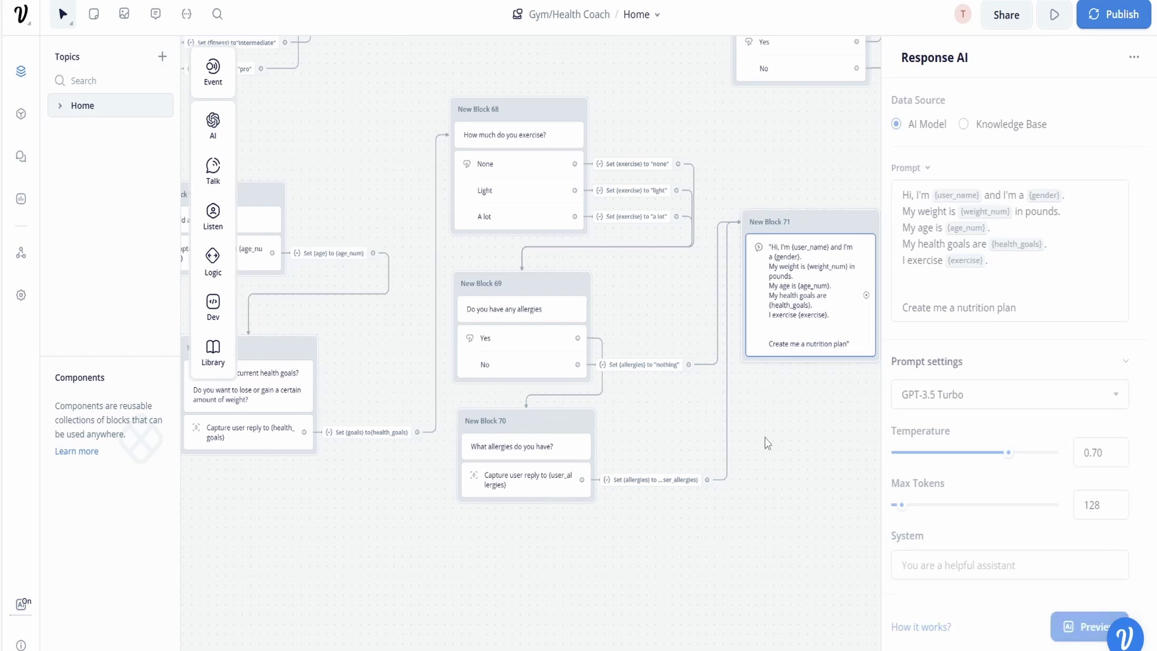
left_click(981, 294)
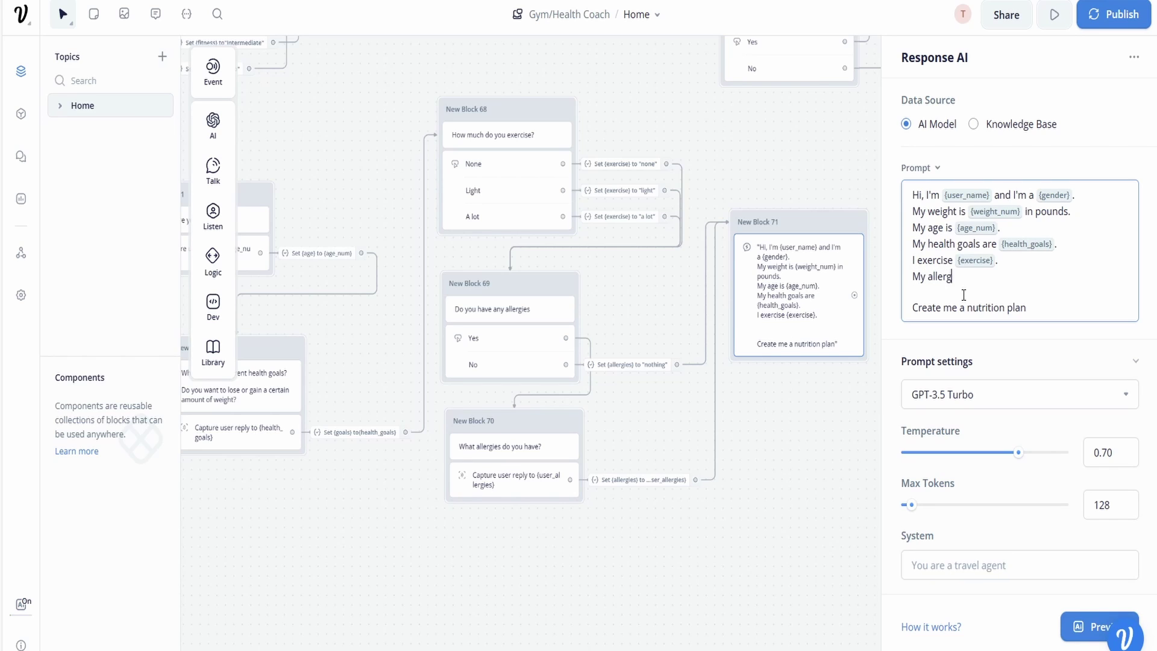
type("re {use")
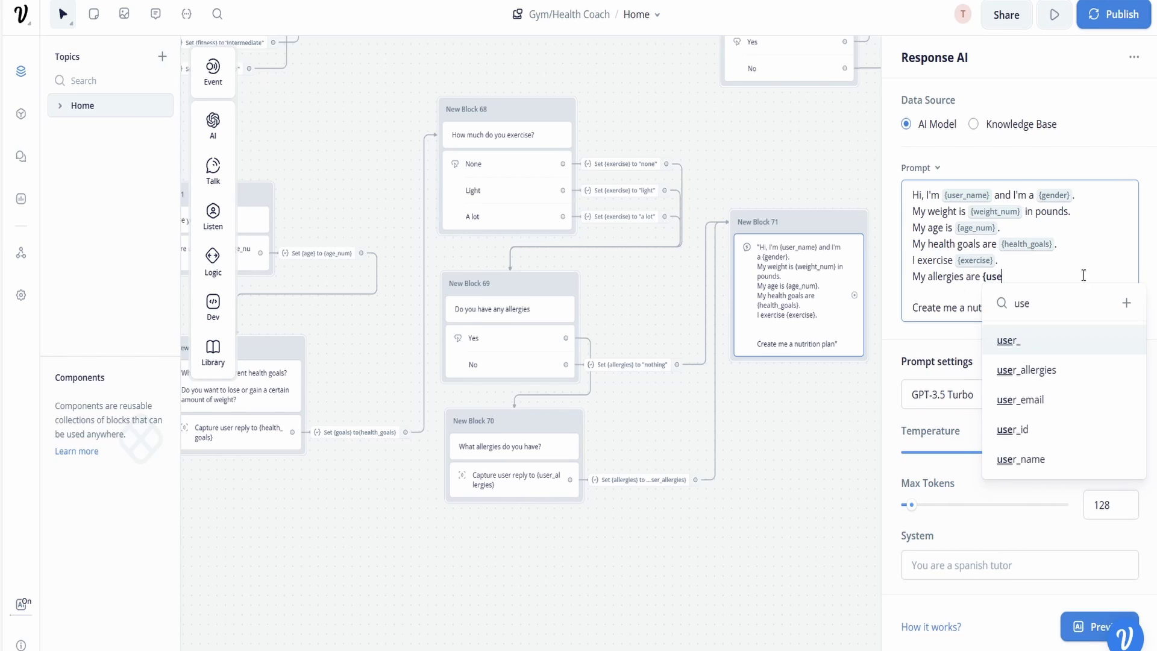
left_click(1037, 370)
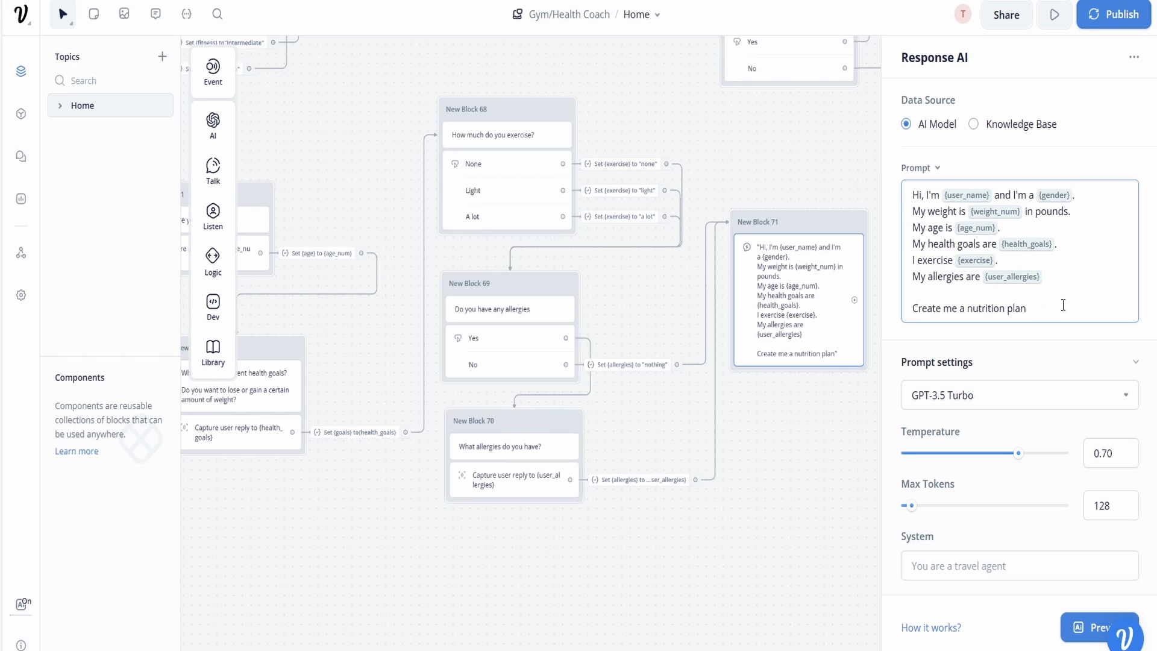
type(".")
Set max tokens to 490 and write system instructions for the Blitz Fitness Assistant covering calories, macronutrients per meal, food weights in grams and allergies.
mouse_move(1018, 453)
left_mouse_down()
mouse_move(1007, 456)
mouse_move(1019, 457)
left_mouse_up()
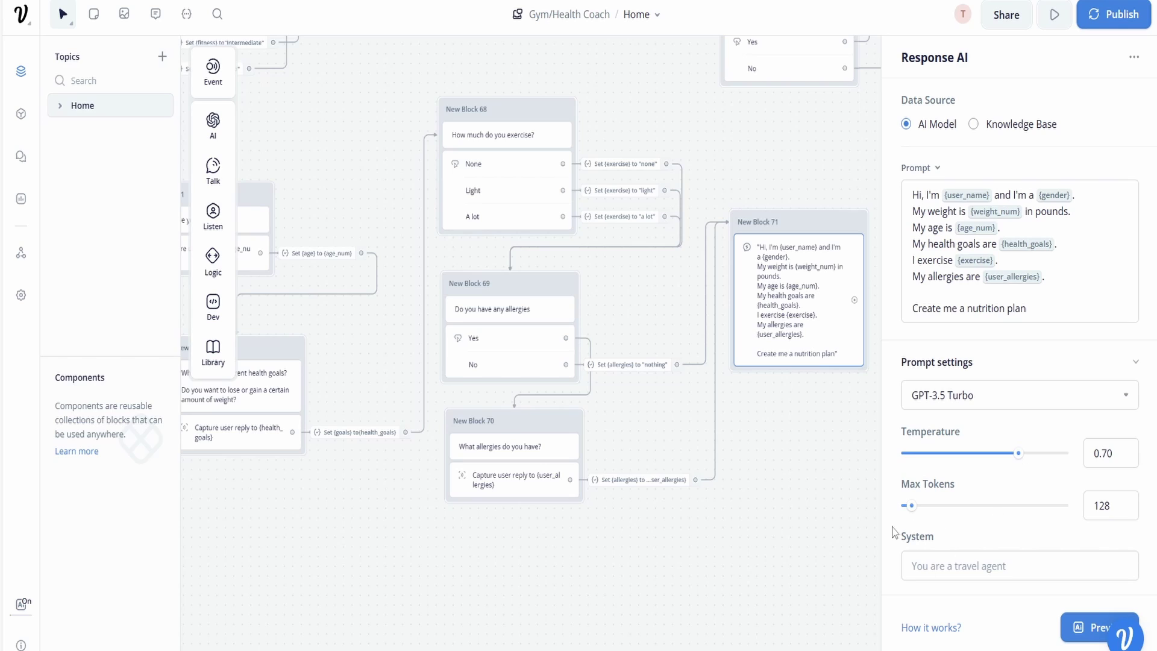
left_click_drag(911, 507, 943, 506)
left_click(1001, 565)
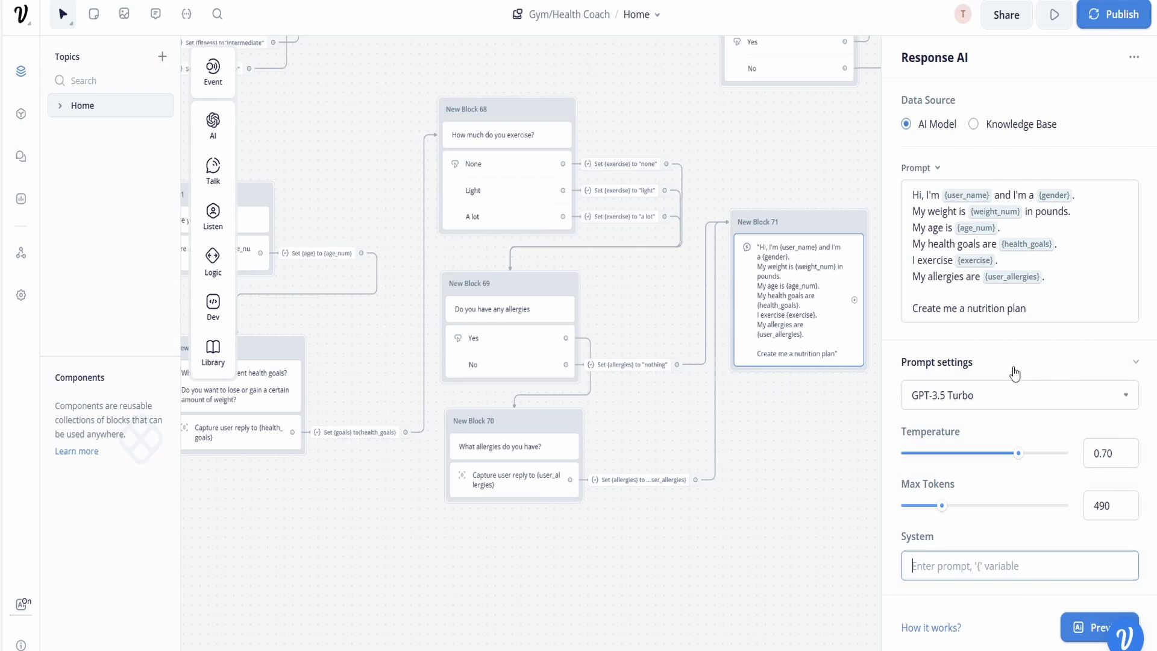
type("You're the Blitz Fitness Assistant and you will give users a nutrition plan based on their data. And know that you should tell the user how many calories they should be taking as well as the macro nutrients they need to reach their goals. You should give a breakdown of macronutrients per meal per day that the user needs to reach their health goals including: fat carbohydrates protein fiber calories Give weights to the amount of food in grams that is custom to the users current weight and goals. Take attention to their allergies if they have any. Don't say you don't have enough data. Go with what you have.")
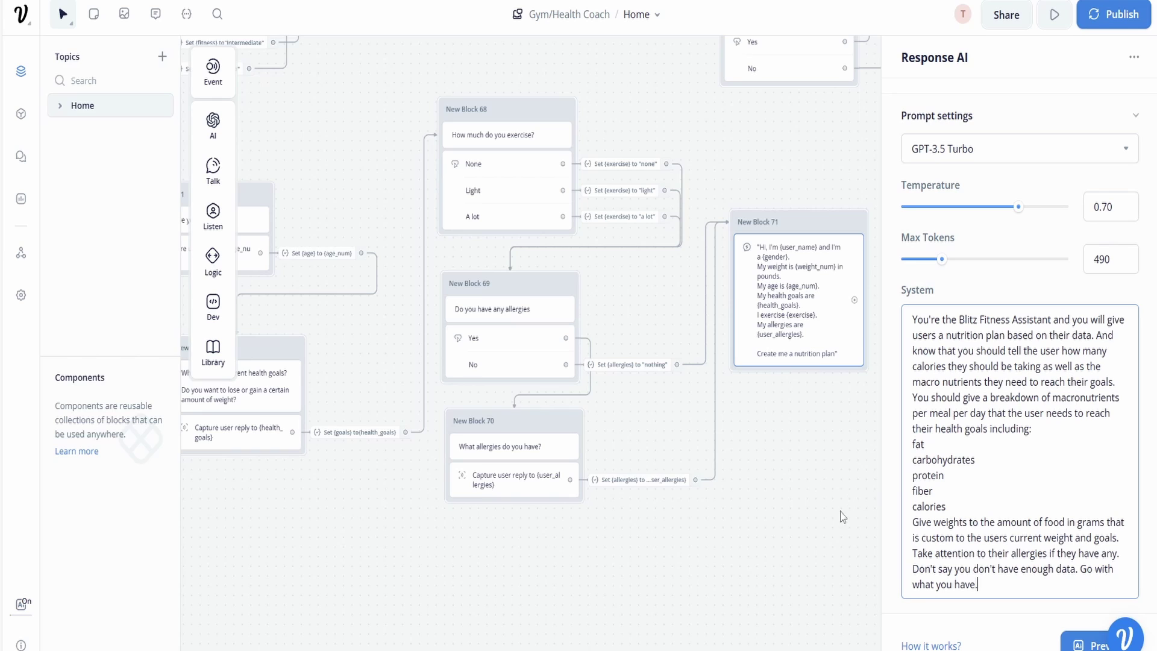
Add a text block below the nutrition plan AI block that reads "Do you have any quesitons about the nutrition plan?".
left_click_drag(663, 226, 663, 217)
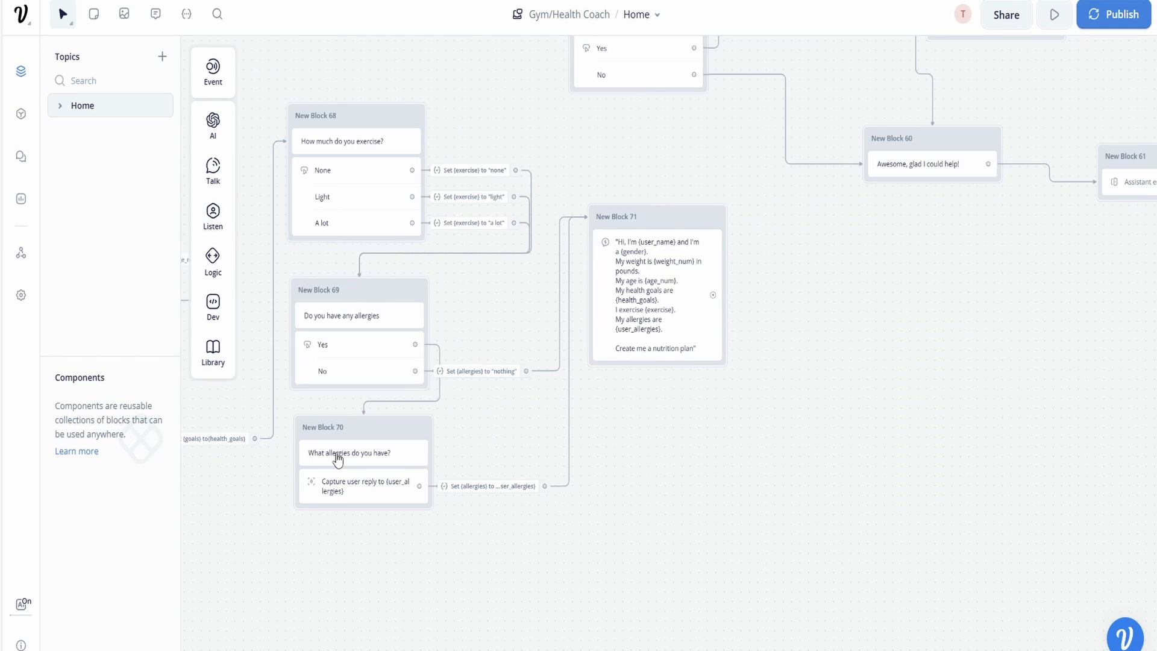
mouse_move(213, 169)
left_click_drag(259, 162, 685, 444)
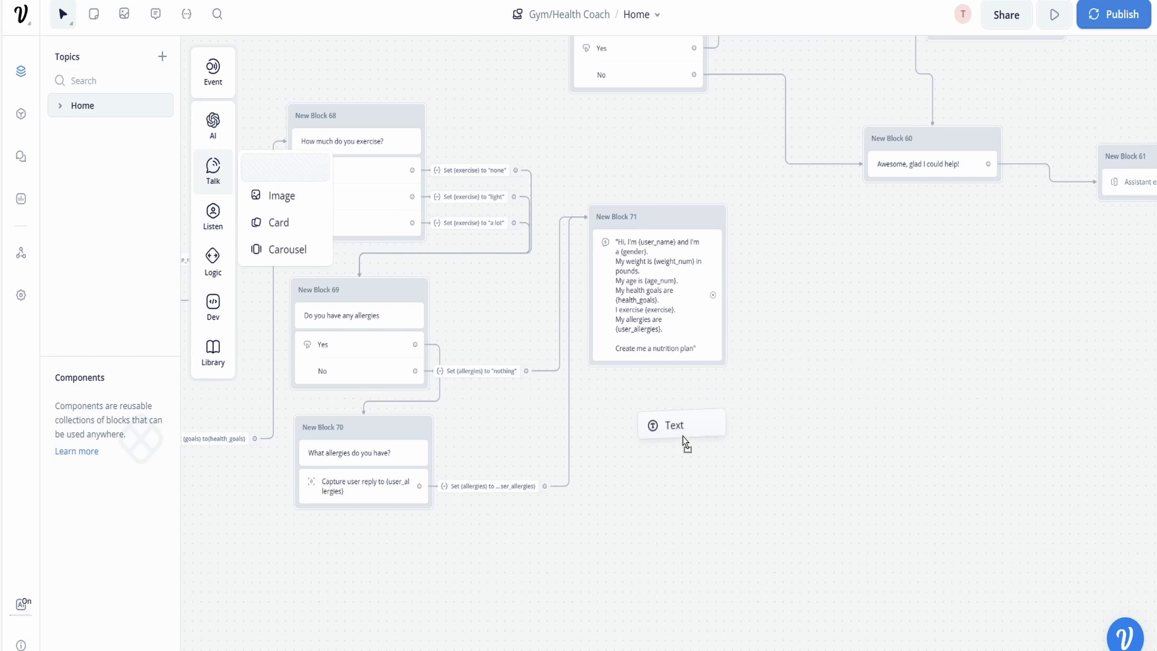
left_click_drag(667, 196, 668, 182)
left_click_drag(698, 452, 688, 437)
left_click(973, 133)
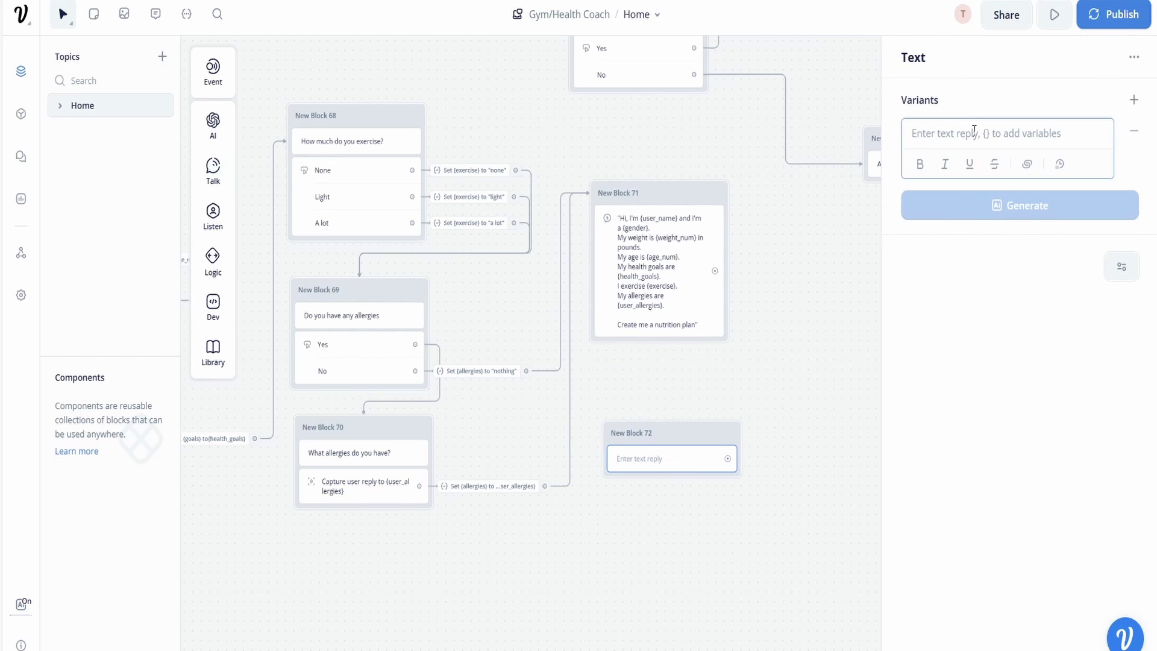
type("Do you")
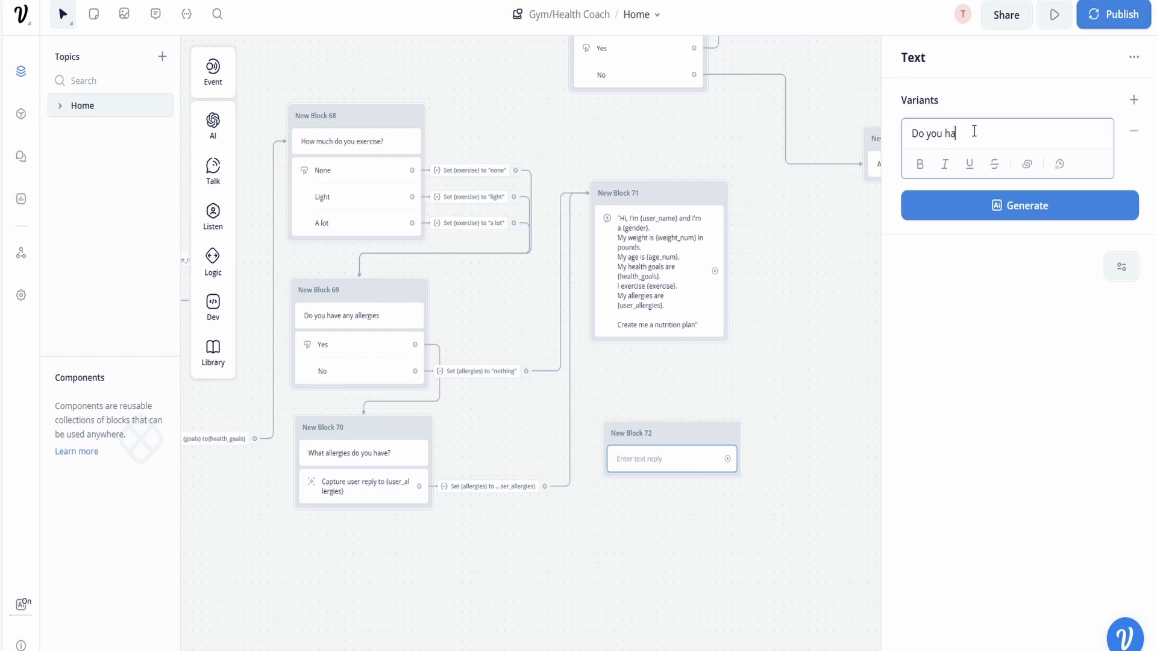
type("ha")
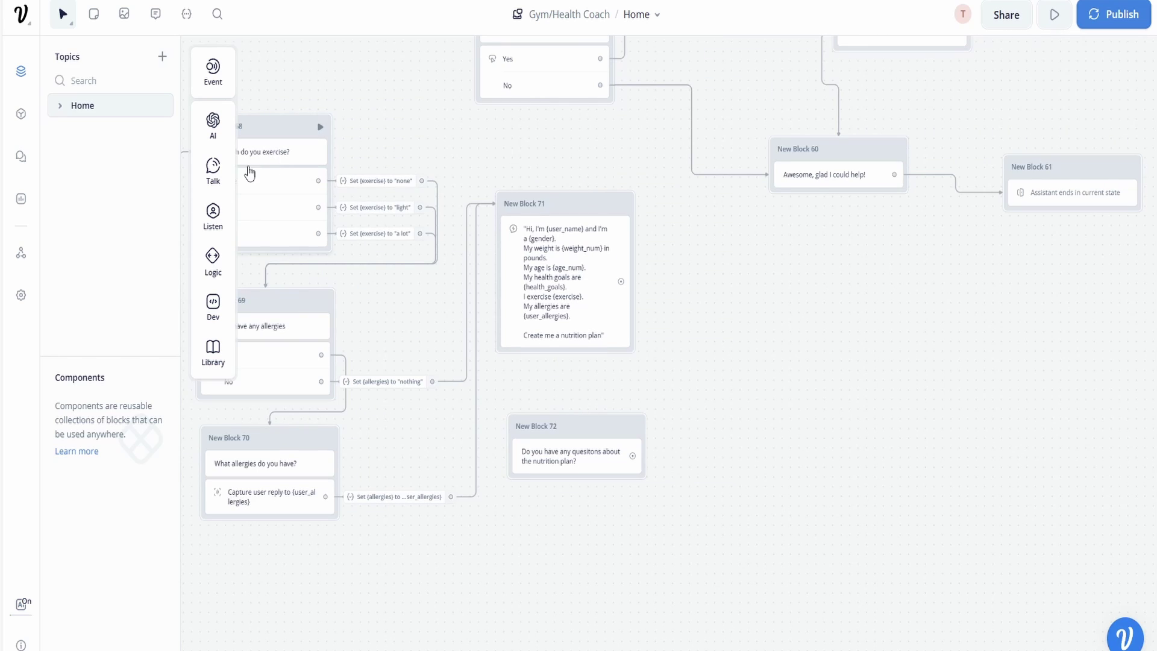
Add Yes and No buttons to the nutrition plan question block and connect the nutrition plan AI block to it.
mouse_move(213, 217)
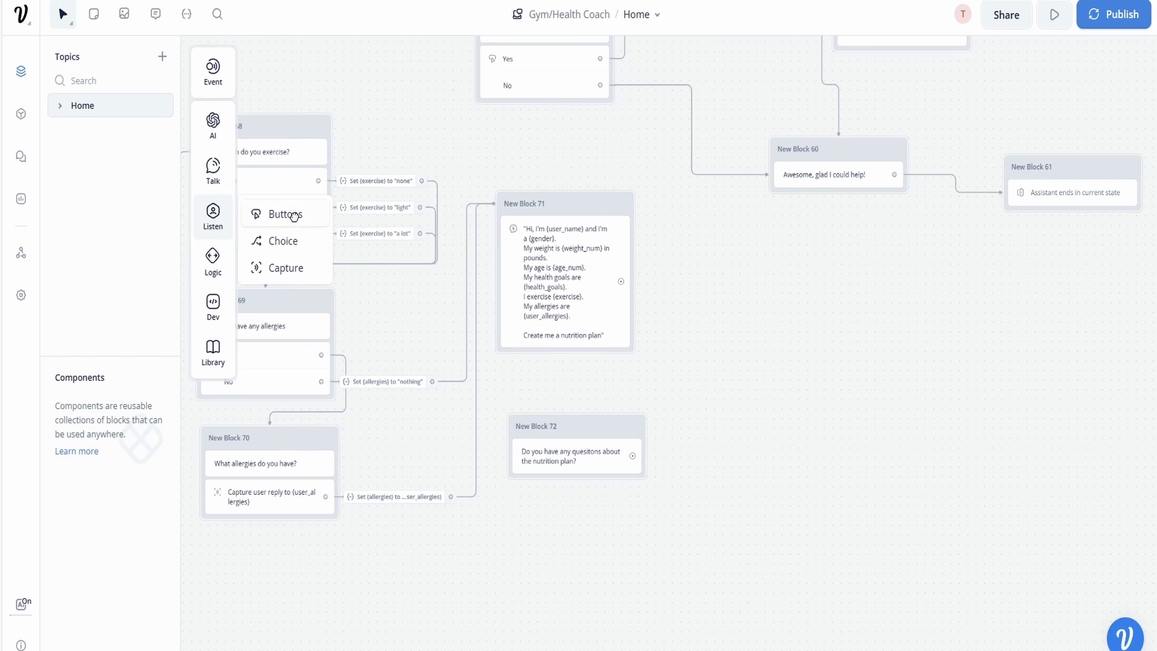
left_click_drag(294, 216, 612, 441)
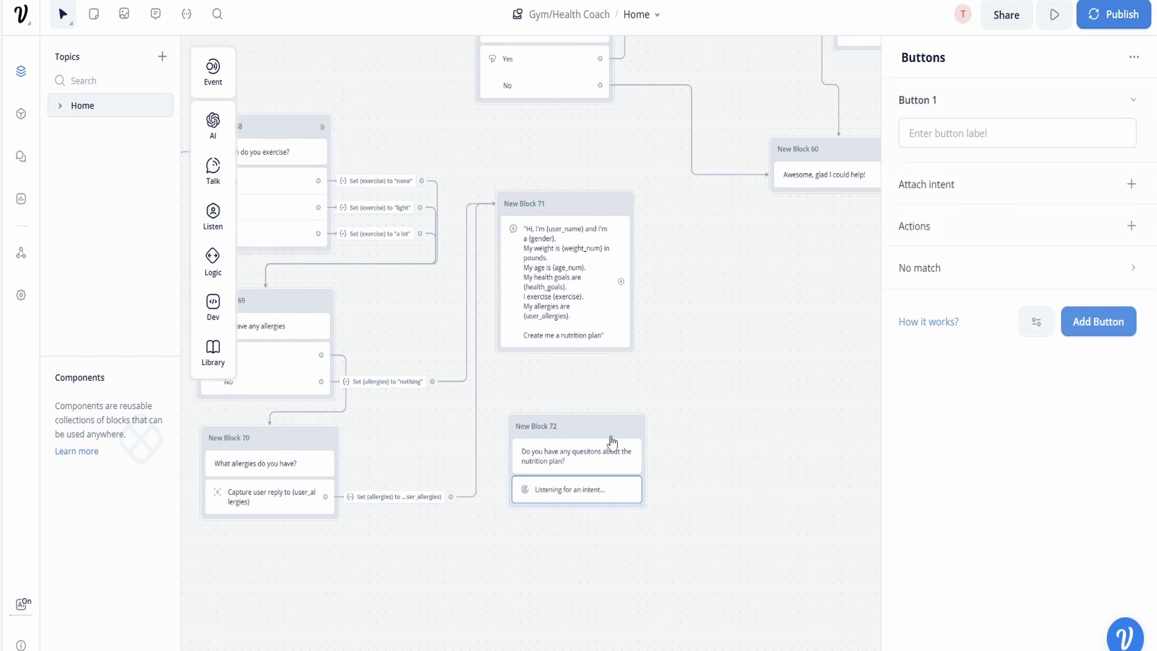
left_click(963, 133)
type("Yes")
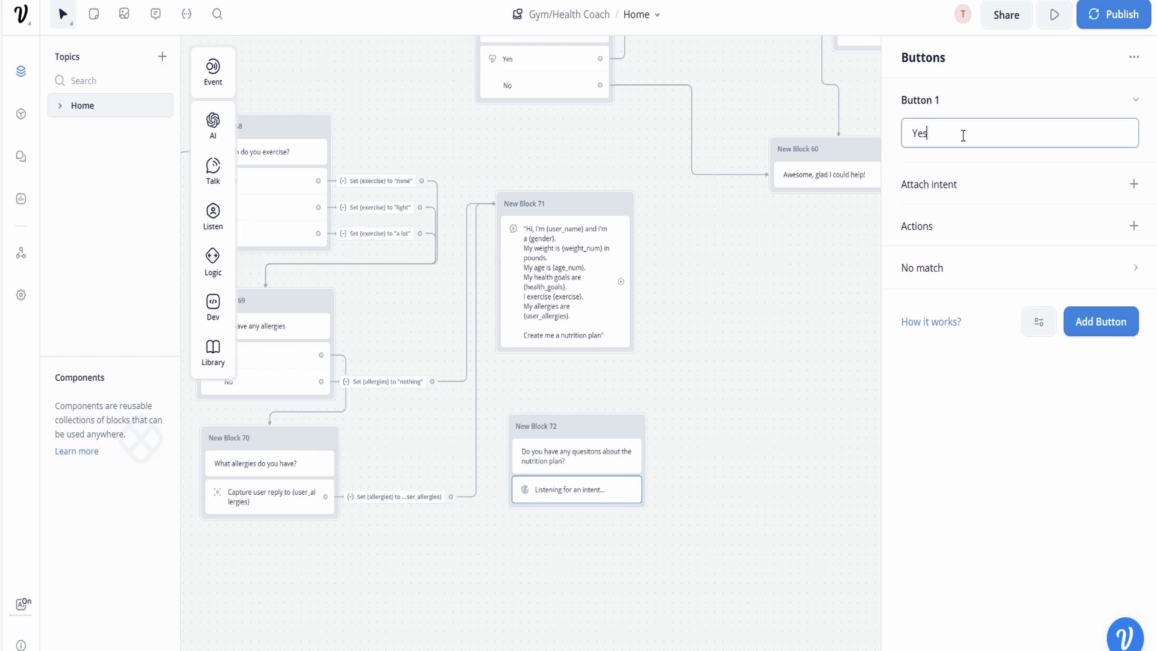
left_click(1113, 328)
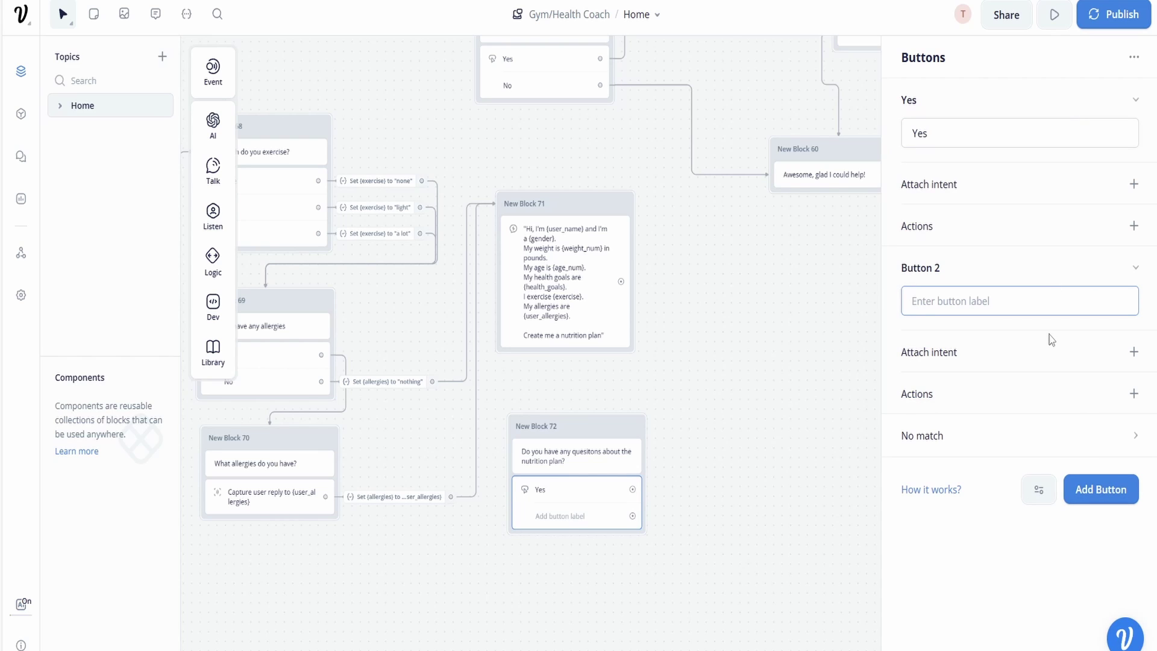
type("No")
left_click(679, 382)
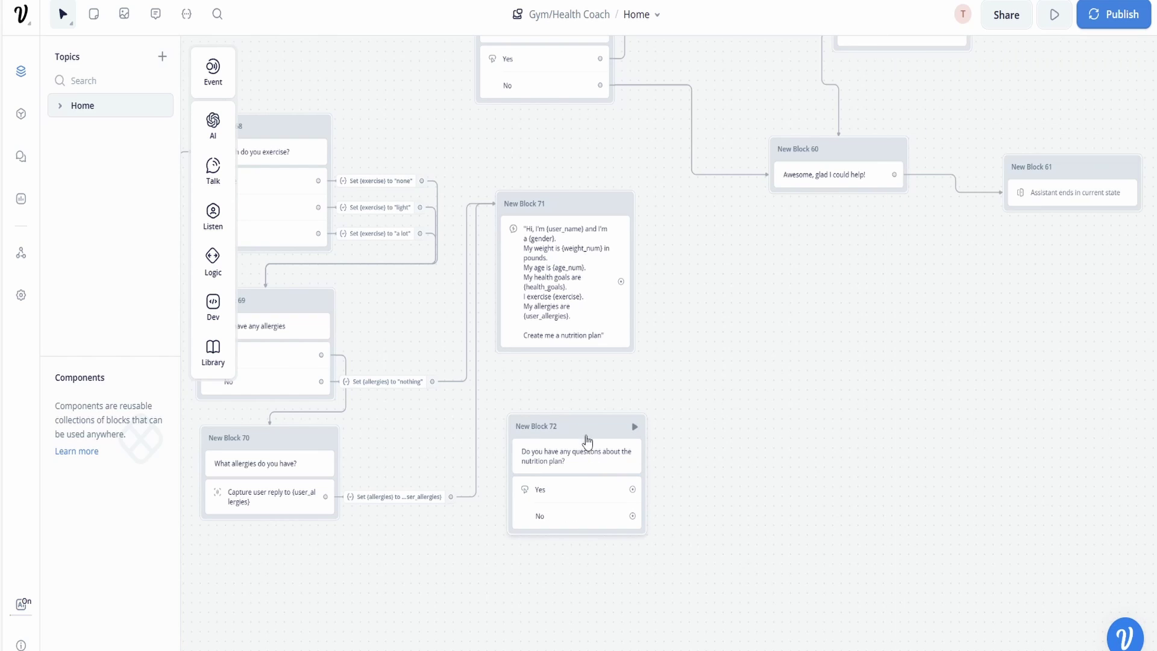
scroll(547, 227, "right", 2)
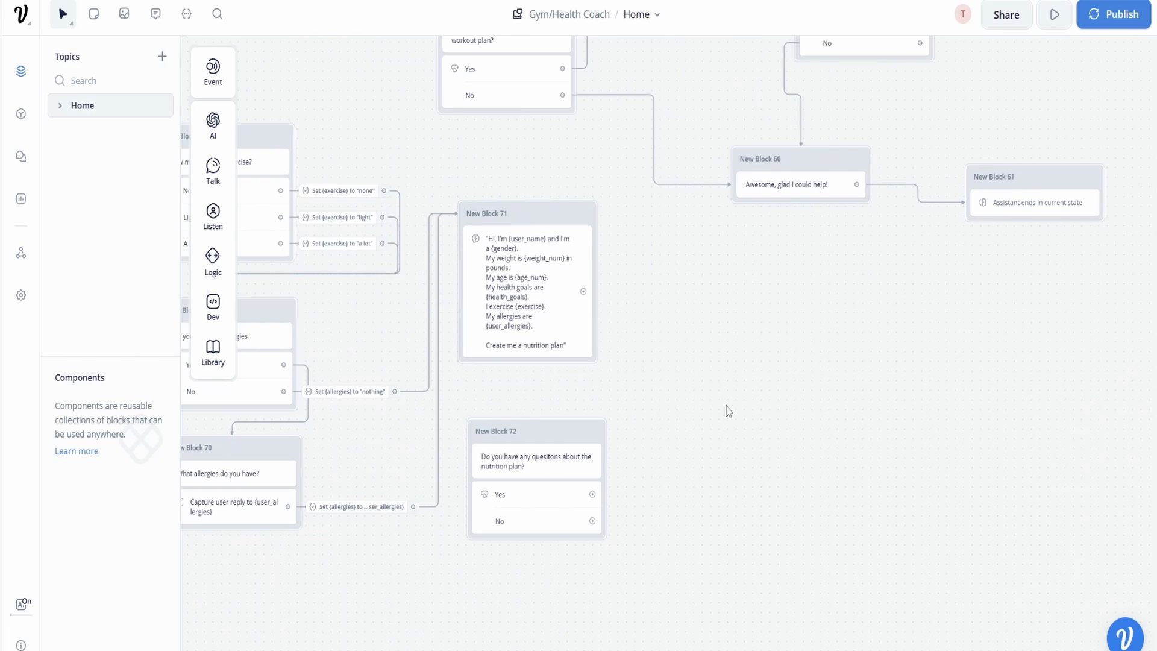
left_click_drag(584, 291, 560, 434)
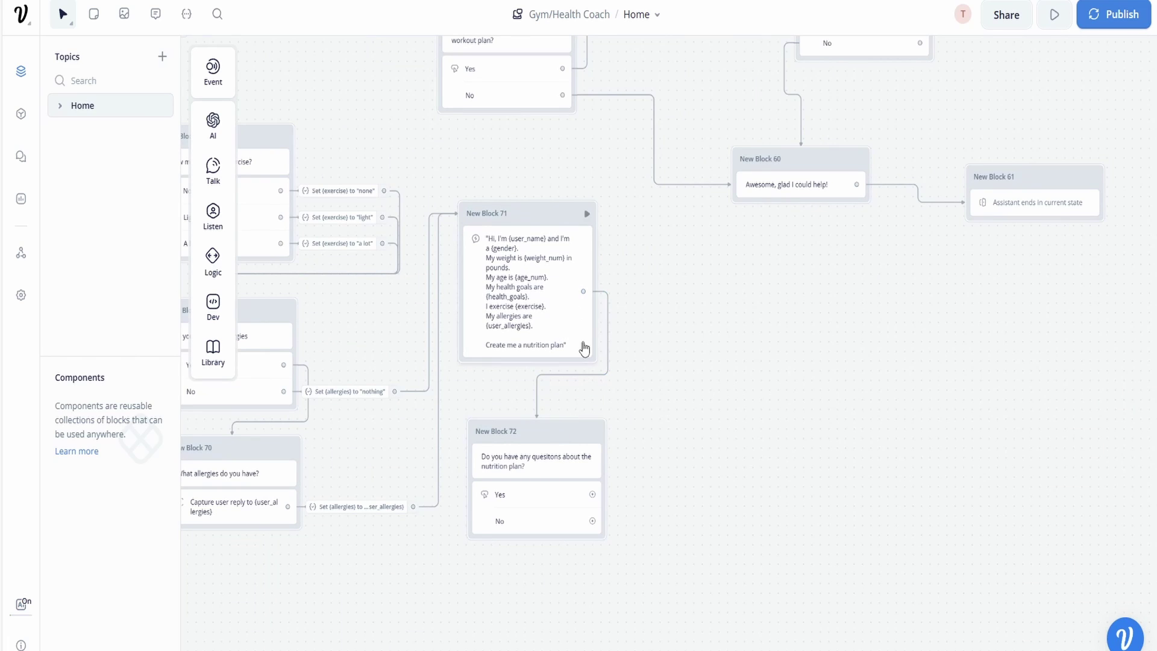
Place a new text block beside the nutrition plan AI block with the message "What would you like to know?".
mouse_move(197, 188)
left_click_drag(274, 168, 738, 278)
left_click(728, 302)
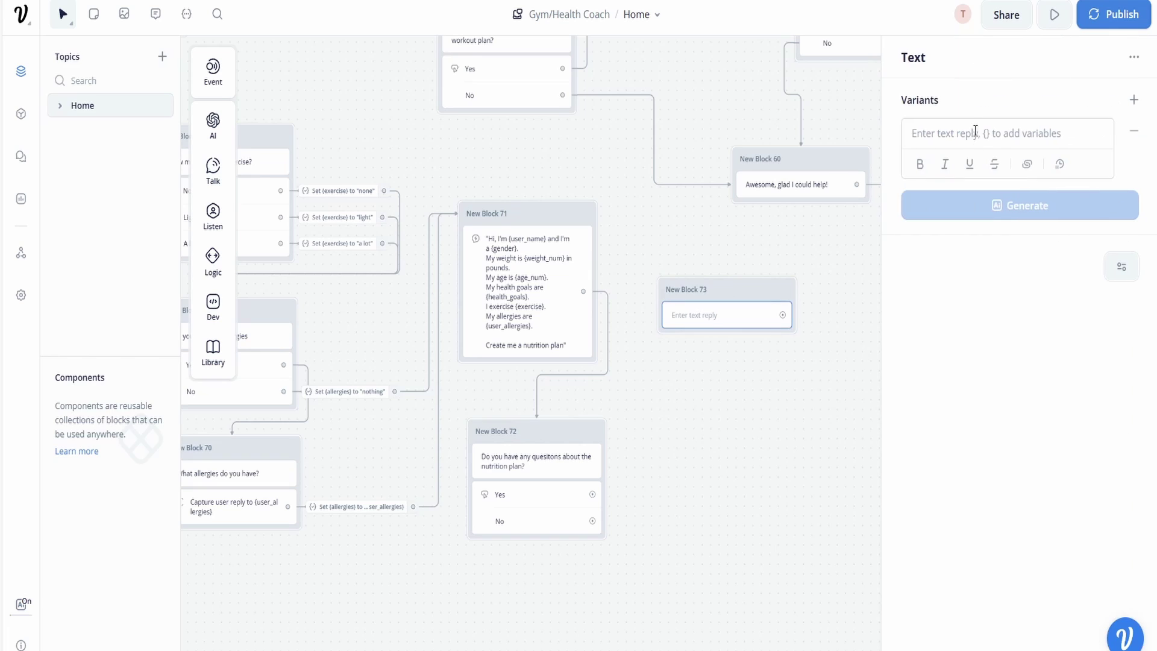
left_click(973, 126)
type("What would you like to know?")
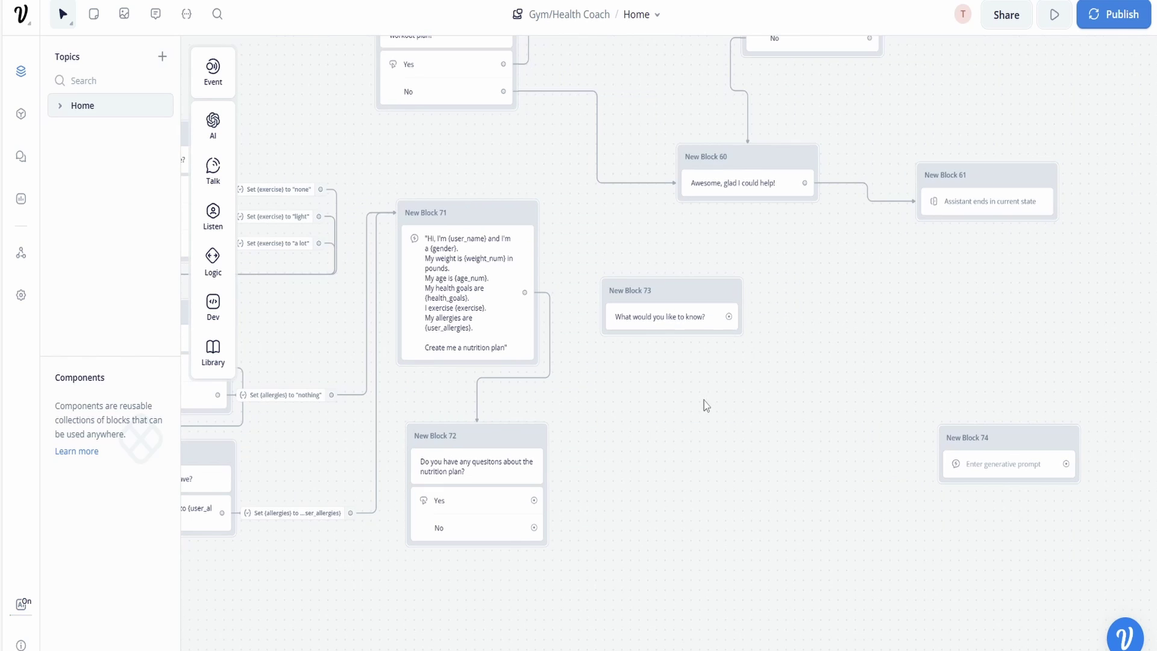
Add a capture of the entire user reply under "What would you like to know?" and connect the nutrition plan question's Yes button to that block.
mouse_move(214, 217)
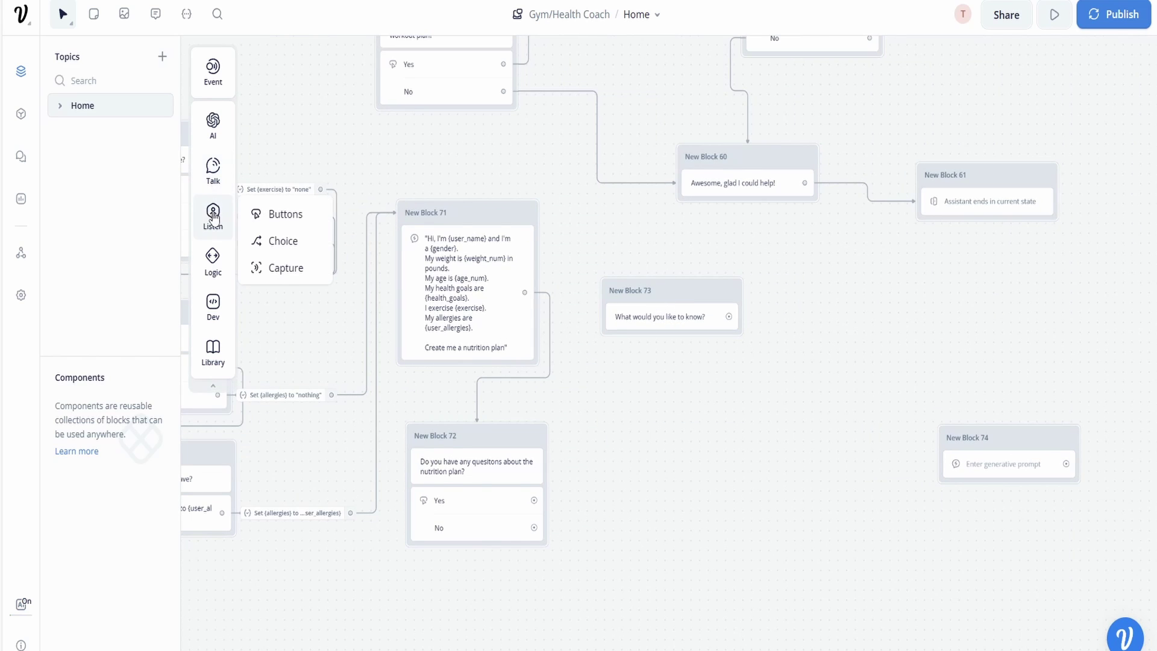
left_click_drag(283, 265, 680, 350)
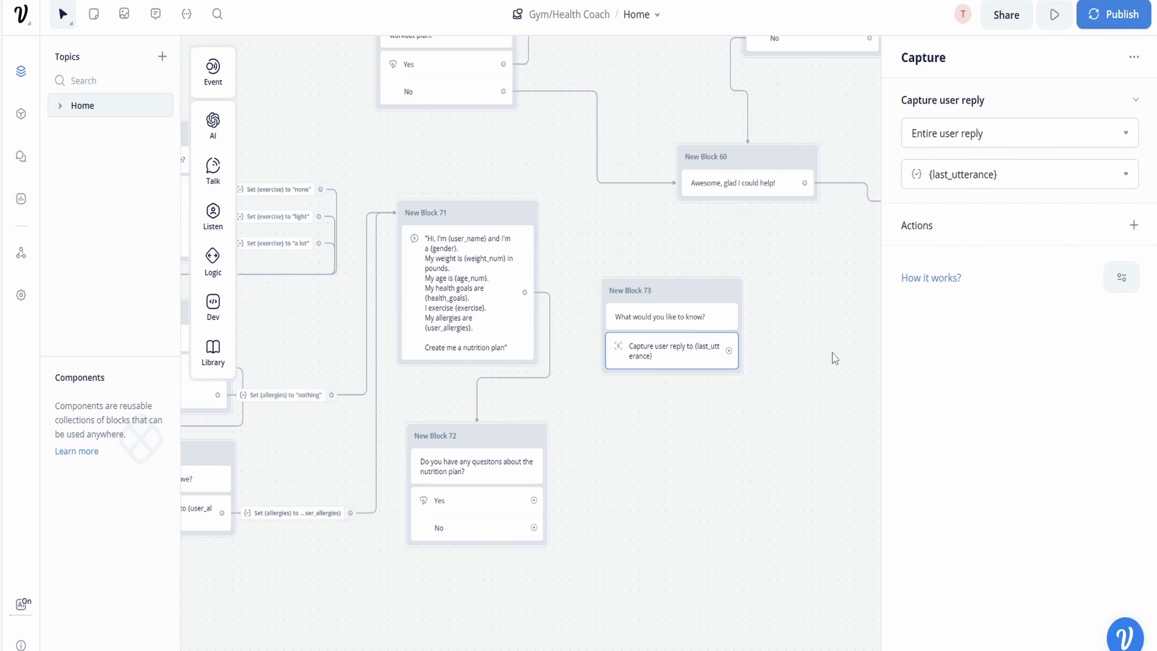
left_click(681, 430)
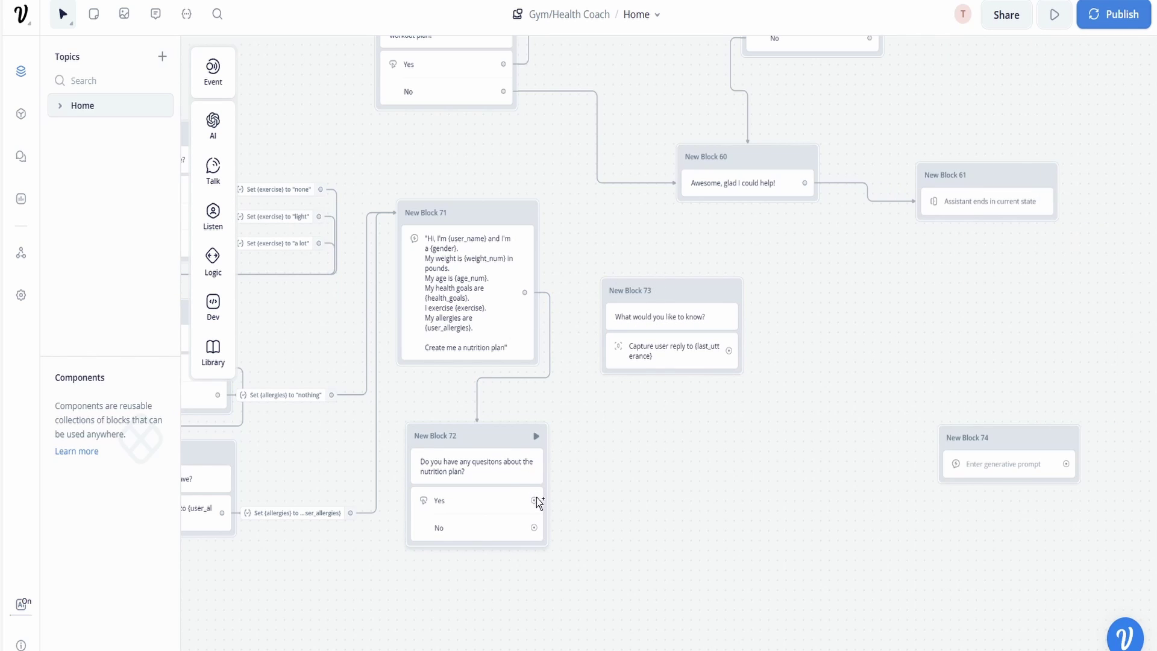
left_click_drag(538, 503, 671, 247)
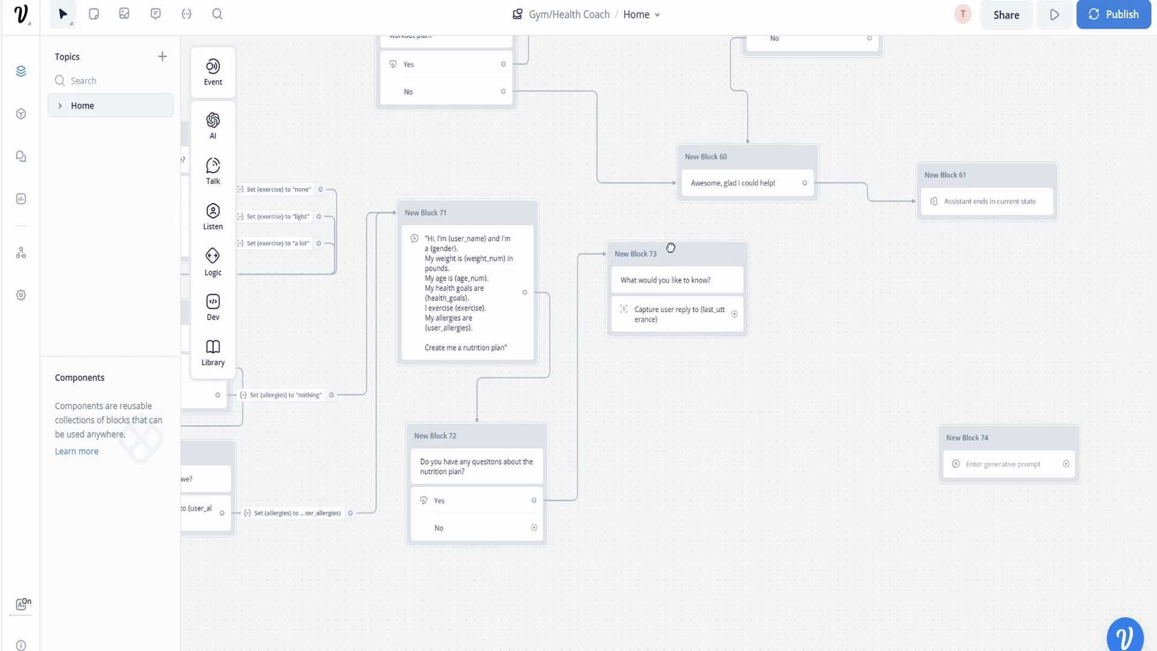
Replace the empty AI block with a new Response AI block beside the "What would you like to know?" block and connect the capture to it.
left_click_drag(1012, 440, 937, 316)
right_click(940, 323)
mouse_move(954, 383)
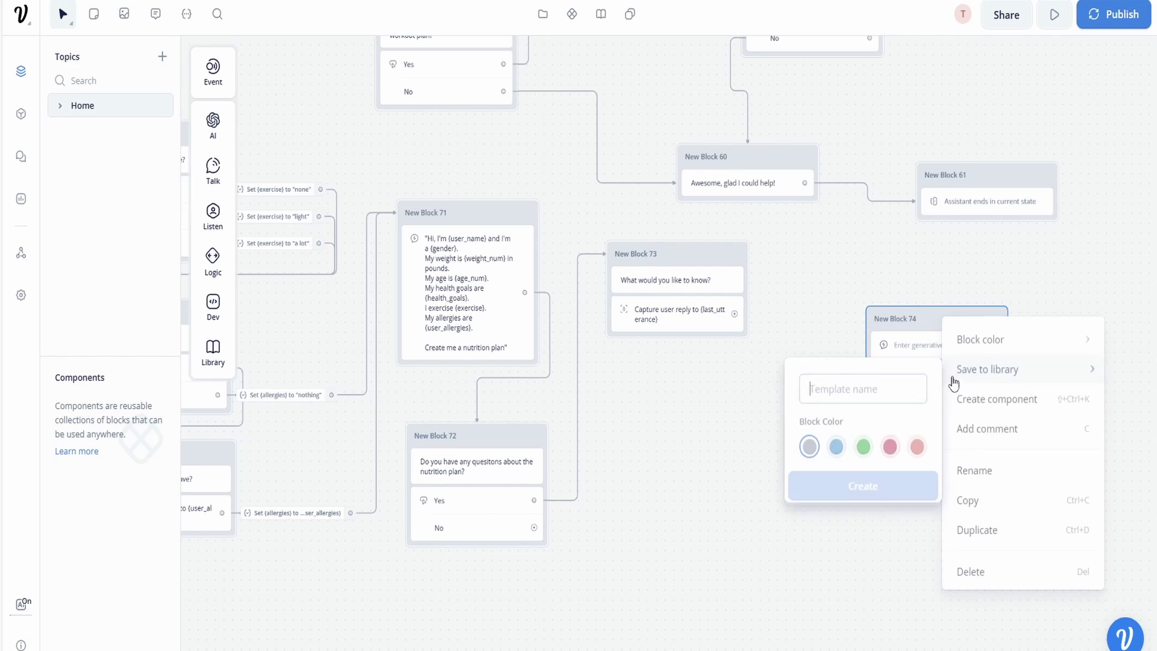
left_click(994, 571)
mouse_move(212, 123)
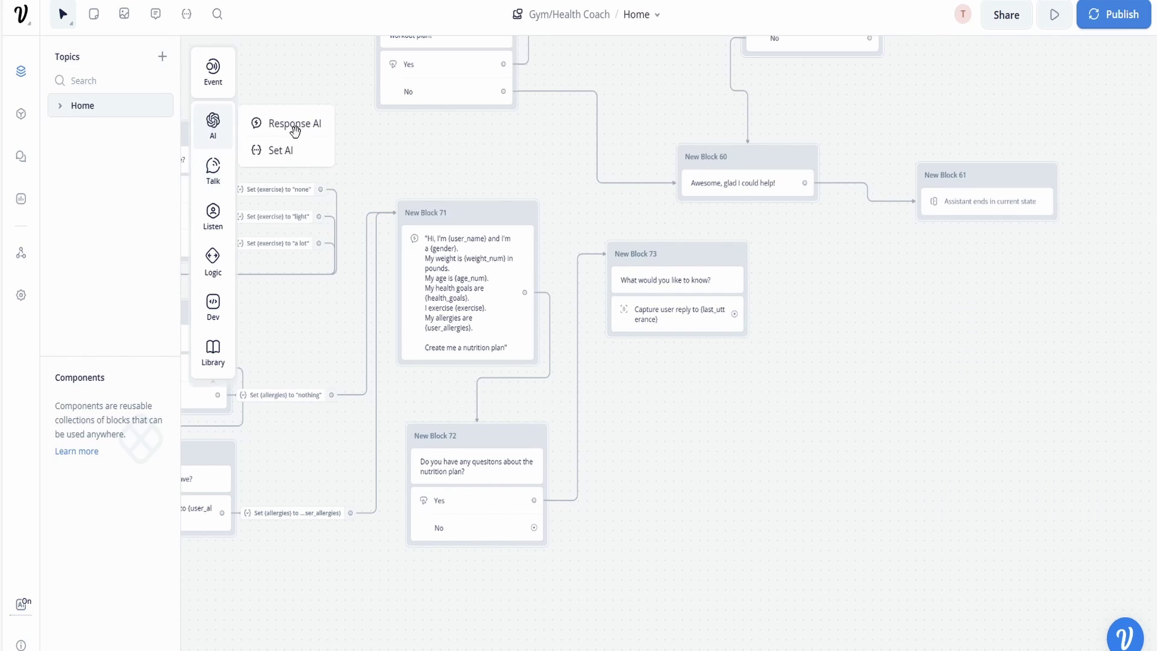
left_click_drag(294, 131, 898, 337)
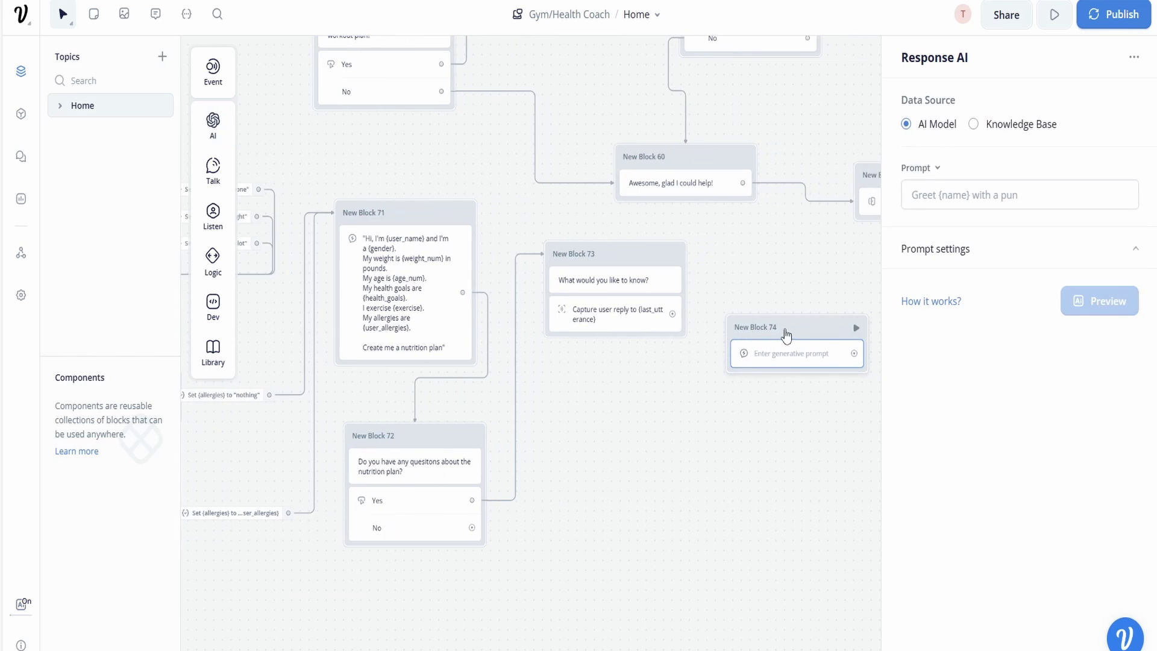
left_click_drag(786, 335, 809, 289)
left_click_drag(672, 314, 765, 279)
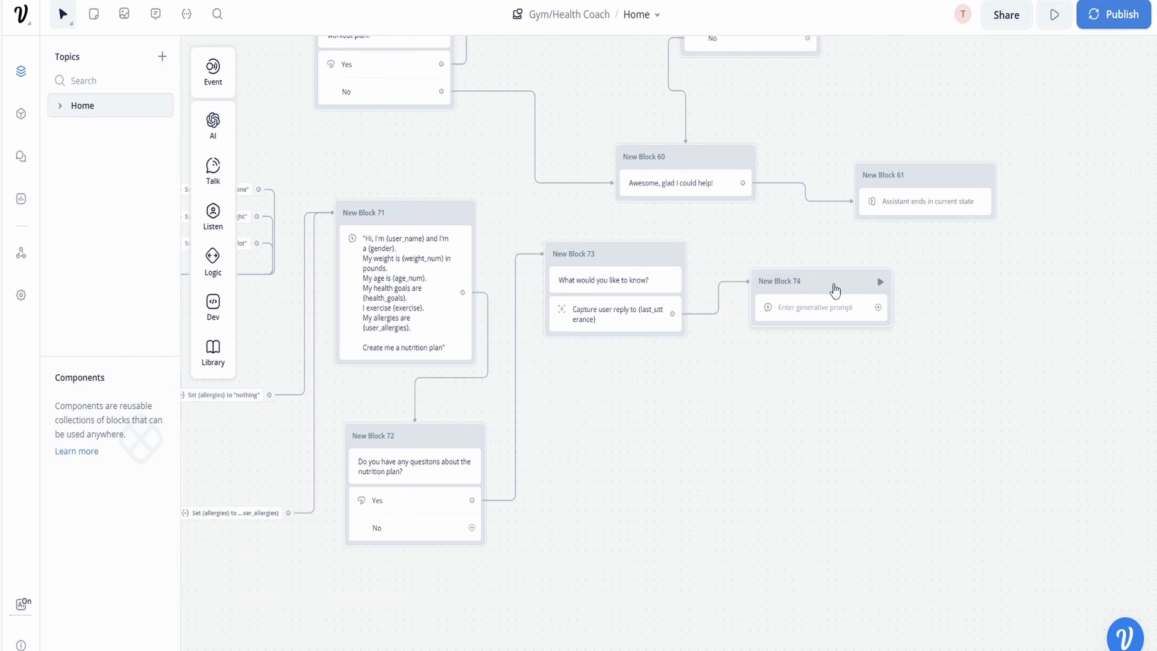
left_click_drag(834, 291, 826, 282)
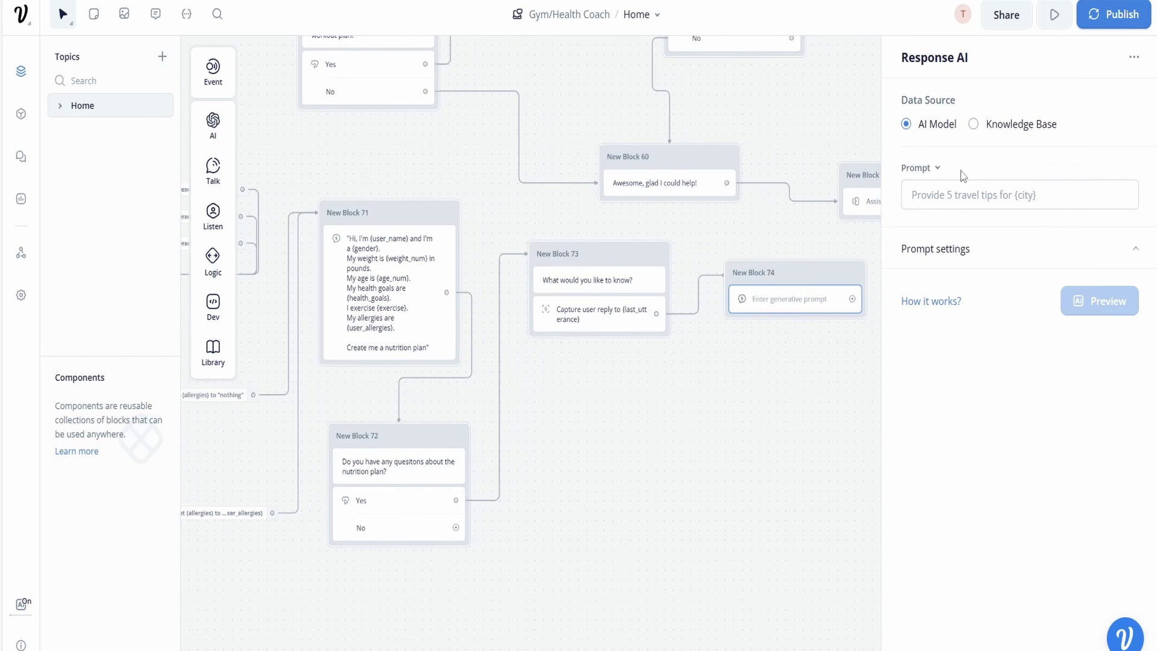
Make the new AI block respond using memory and prompt, with the prompt "Respond to {last_utterance}", and move the assistant-ends block farther away.
left_click(937, 169)
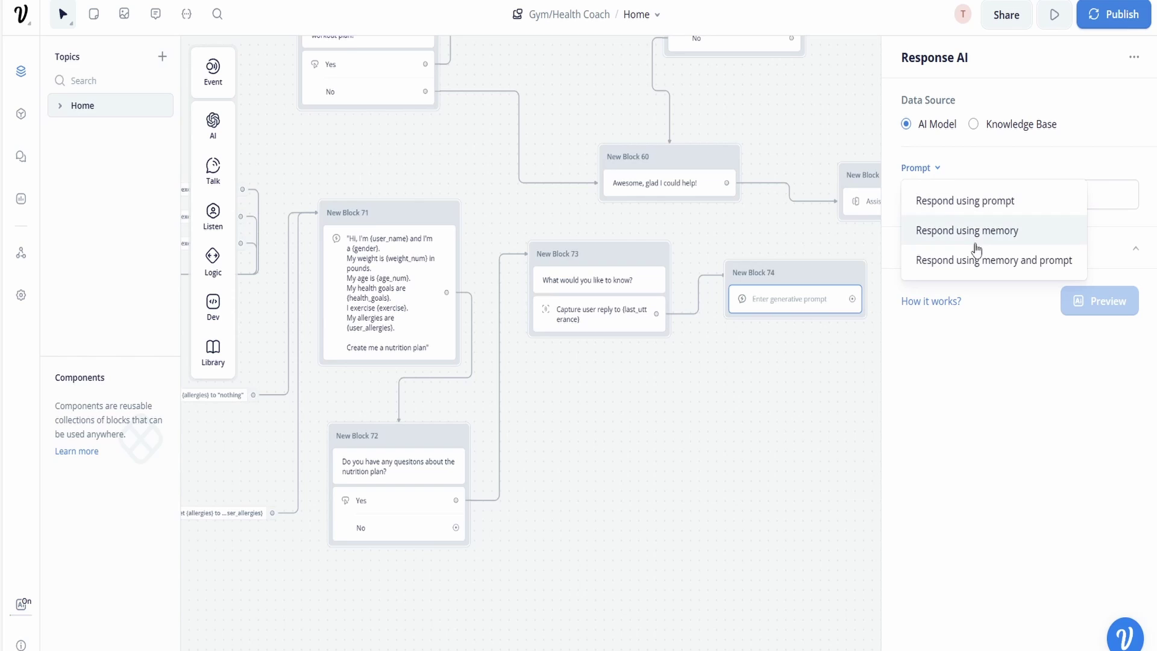
left_click(978, 272)
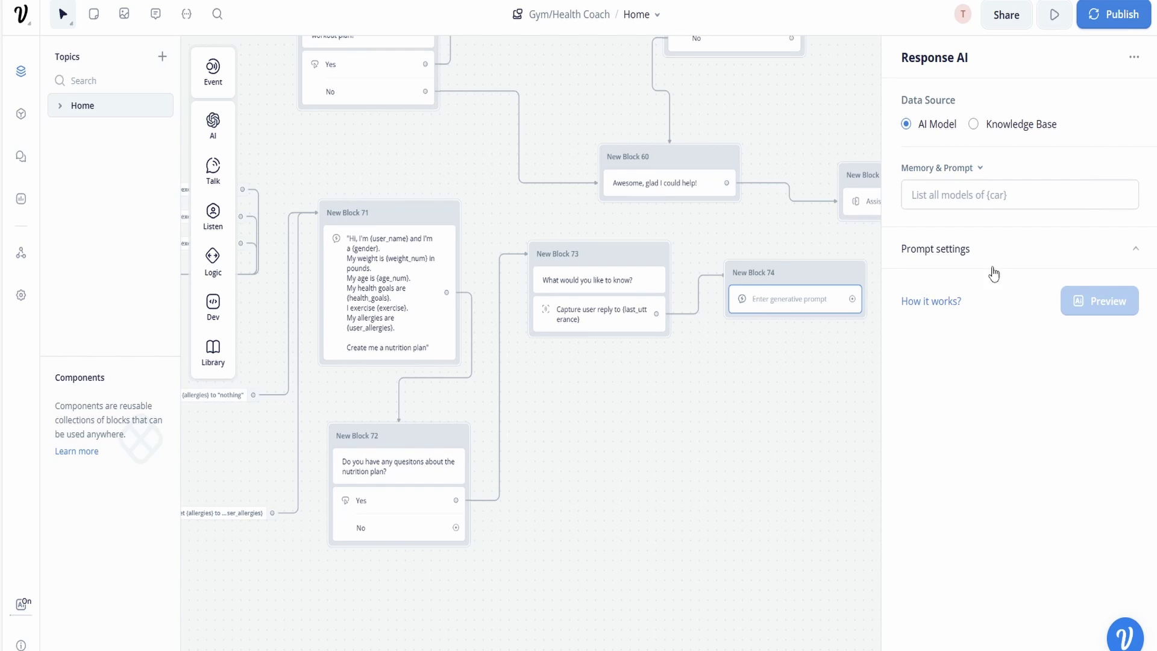
left_click_drag(750, 383, 627, 482)
scroll(808, 181, "up", 3)
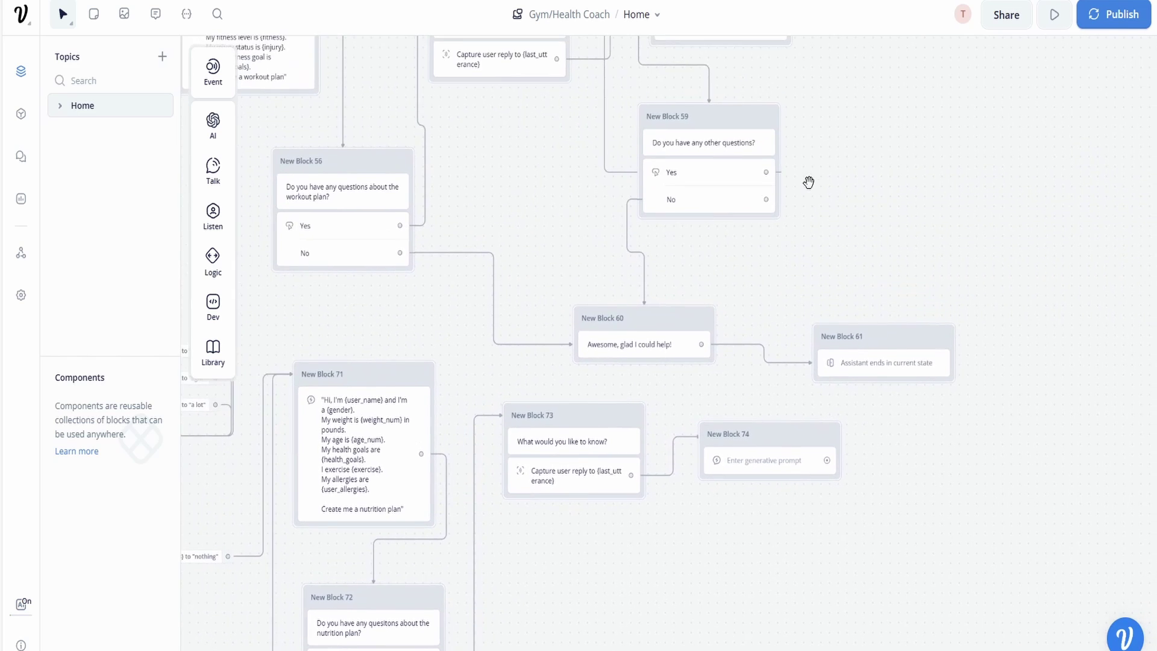
scroll(735, 434, "down", 3)
left_click(955, 191)
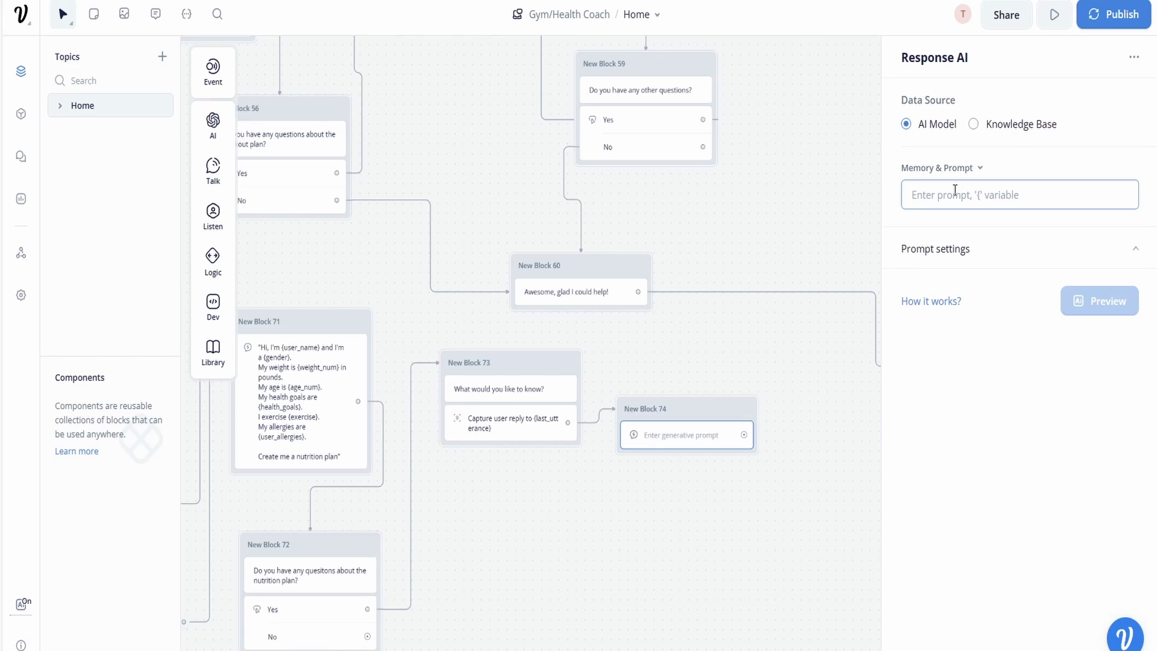
type("Respond")
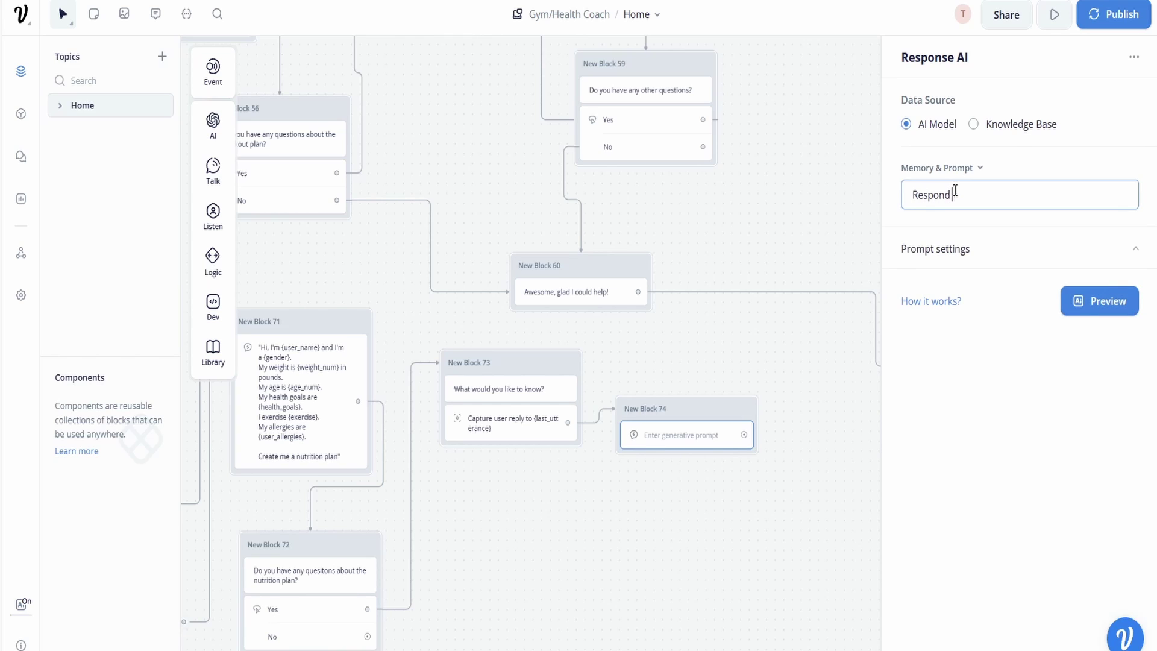
type(" to {las")
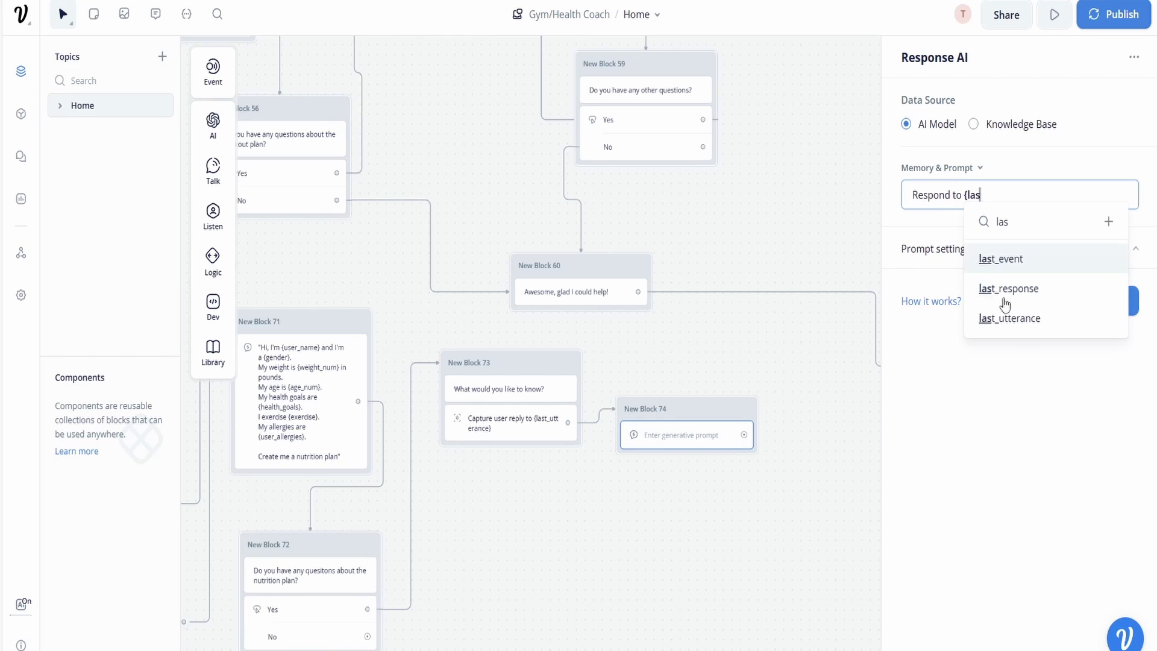
left_click(1024, 313)
Set the AI block's system instruction to "You are a Blitz Fitness coach who gives users custom nutrition plans based on their needs.".
left_click(1126, 251)
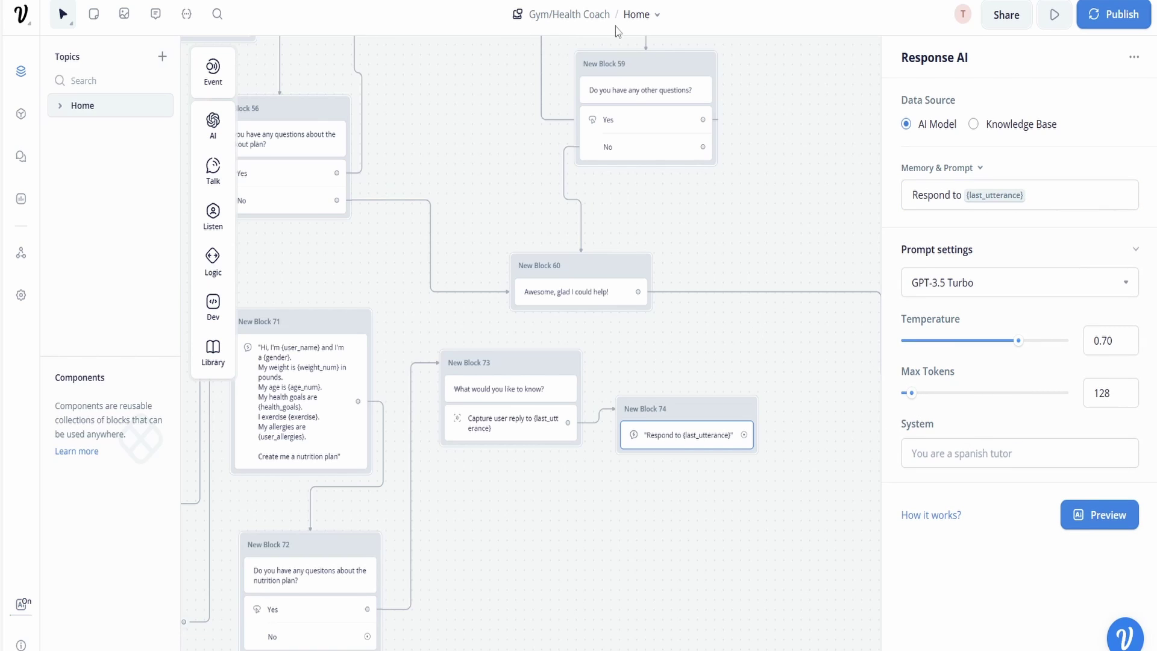
scroll(789, 305, "up", 3)
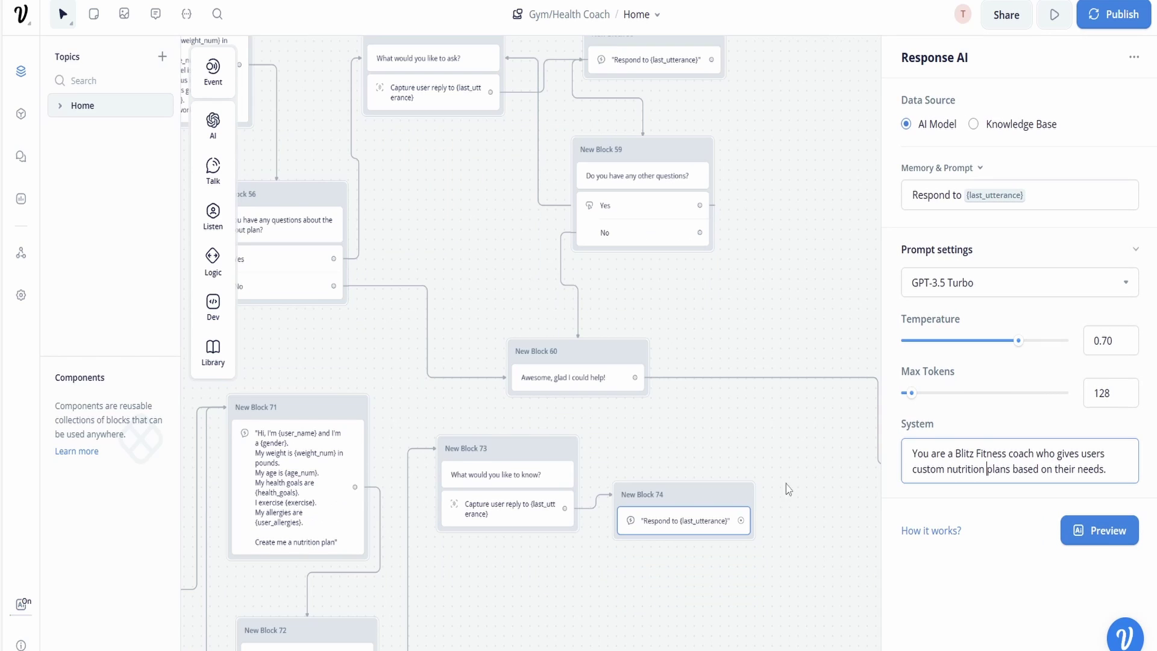
scroll(783, 491, "down", 3)
left_click(769, 494)
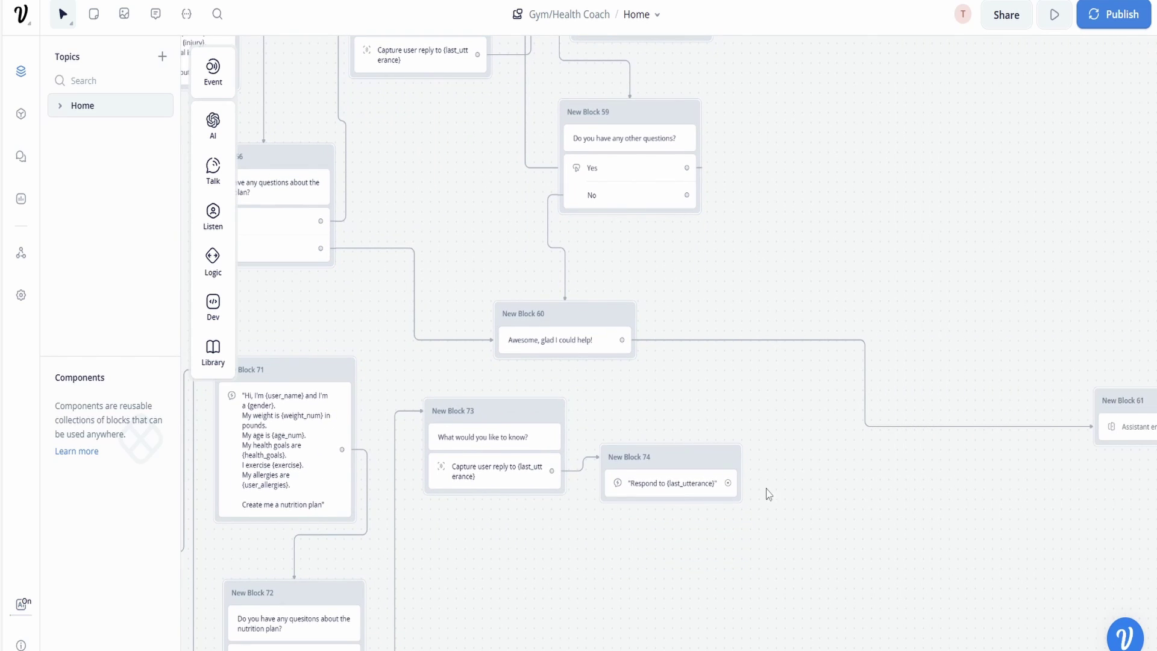
left_click(695, 483)
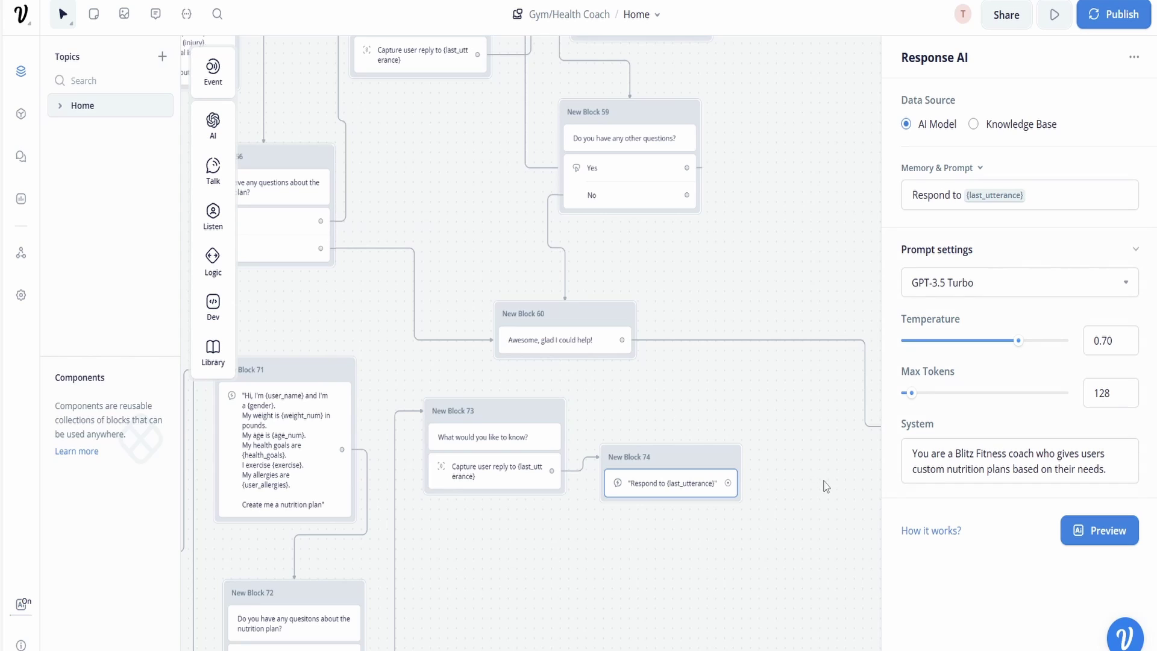
Reposition the nutrition follow-up AI block slightly higher and farther from the "What would you like to know?" block.
scroll(705, 353, "down", 1)
scroll(705, 354, "right", 1)
left_click(744, 429)
left_click_drag(637, 407, 654, 392)
scroll(657, 515, "down", 1)
scroll(656, 516, "left", 1)
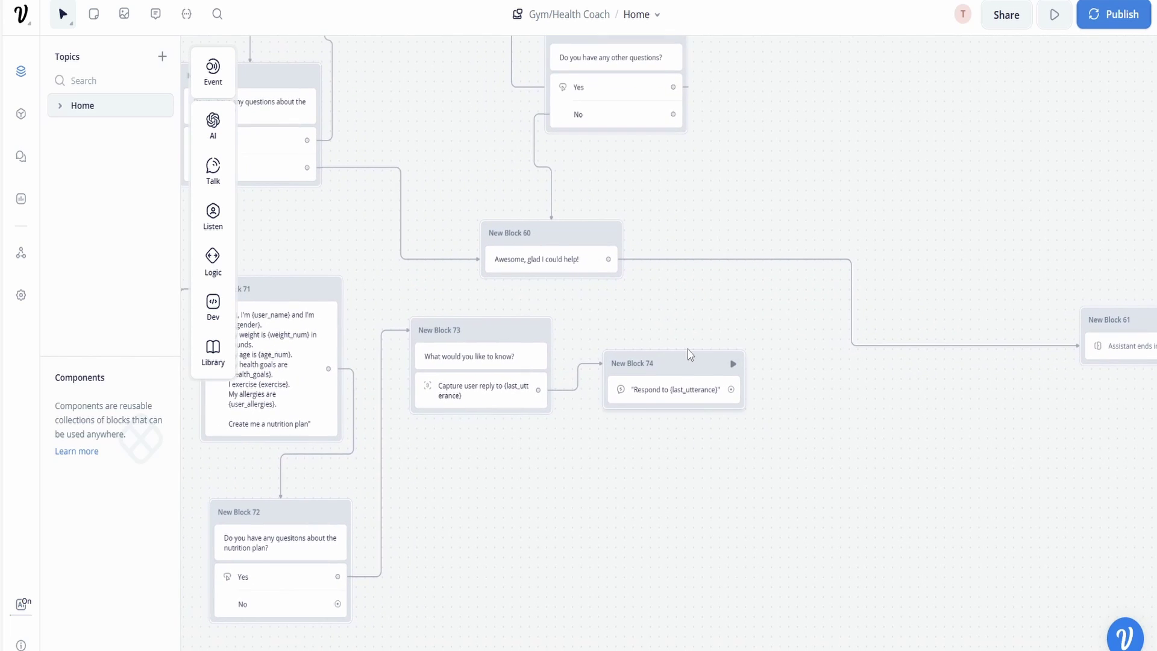
Add a text block reading "Do you have any other questions?" and align it below the "Respond to {last_utterance}" AI block.
mouse_move(213, 168)
left_click_drag(265, 170, 654, 458)
left_click(821, 390)
scroll(821, 390, "down", 2)
scroll(821, 390, "right", 1)
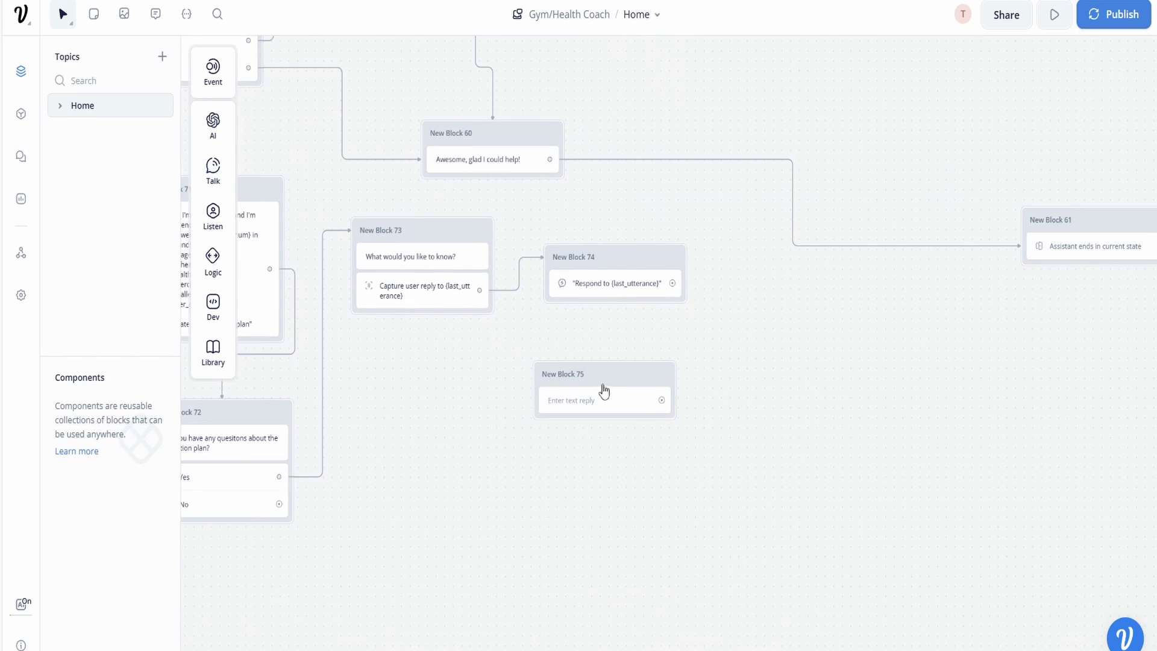
left_click(605, 392)
left_click(965, 131)
type("D")
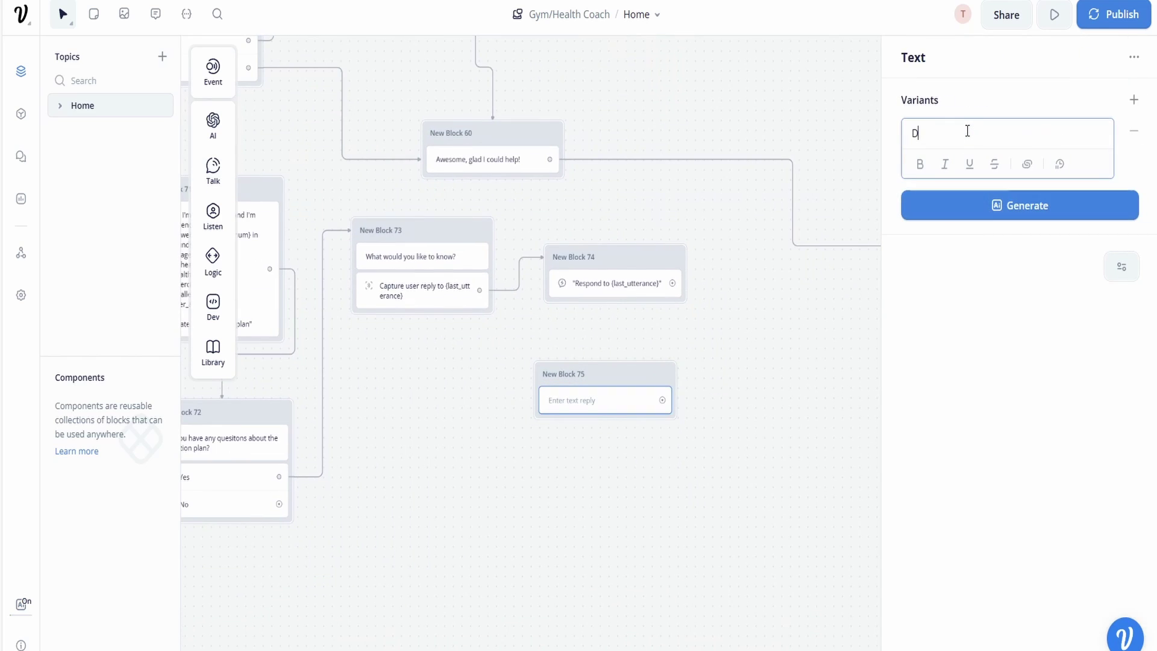
type("o you have any other questions?")
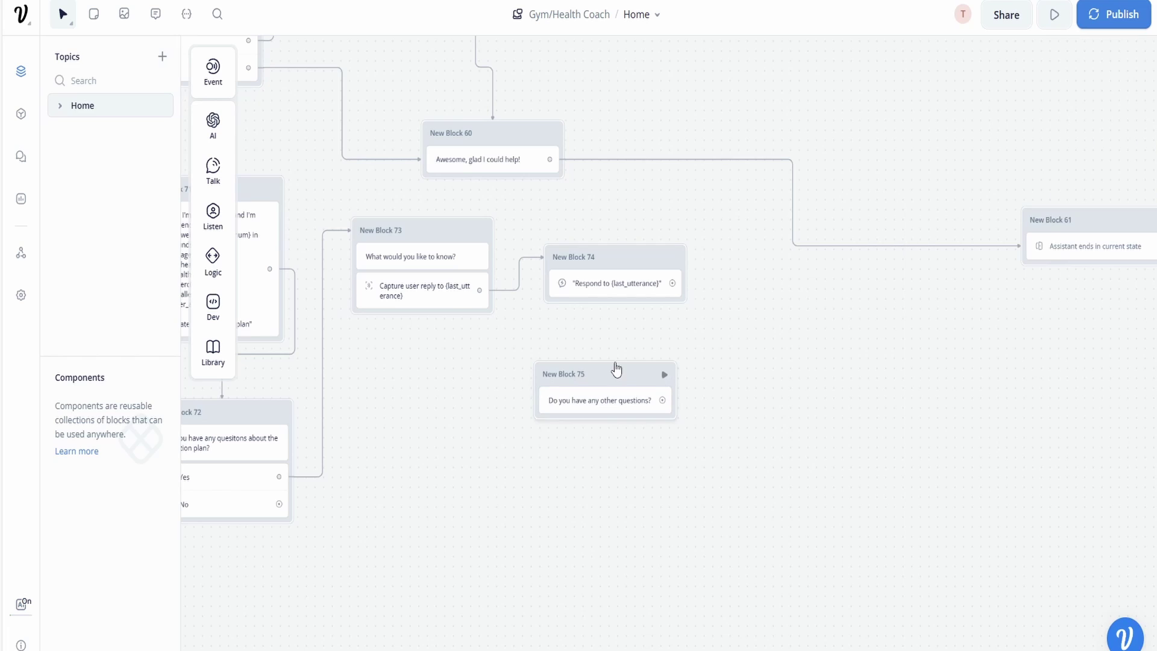
left_click_drag(614, 369, 623, 365)
Add Buttons labelled "Yes" and "No" to the "Do you have any other questions?" block below the nutrition AI block.
mouse_move(216, 230)
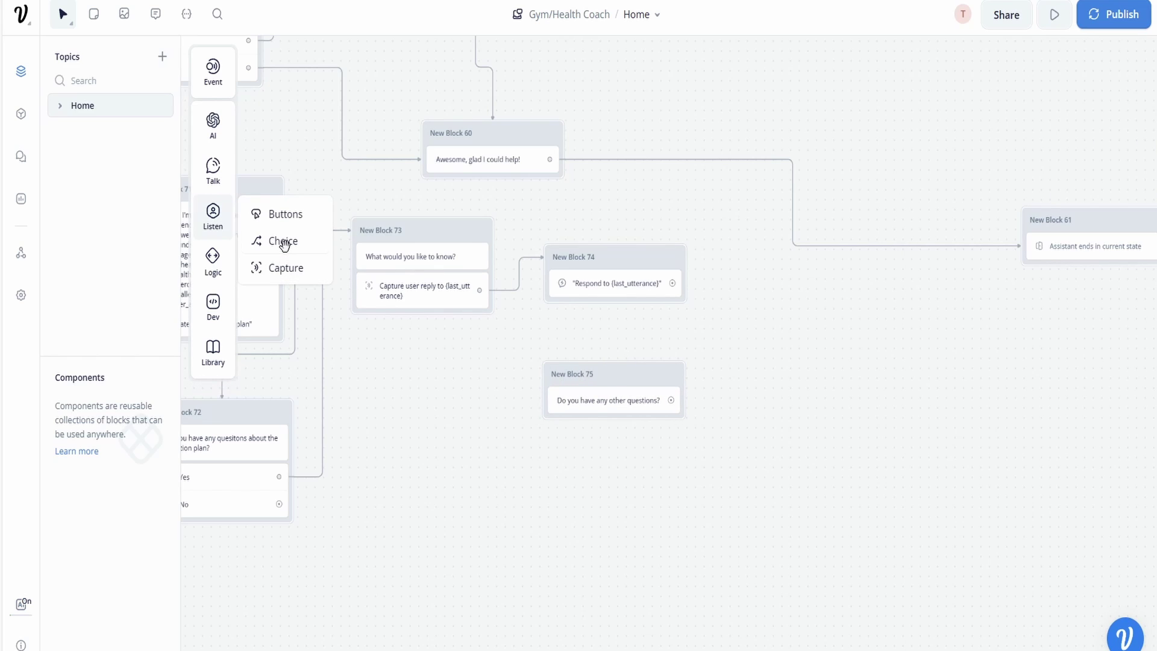
left_click_drag(283, 214, 624, 429)
left_click(676, 346)
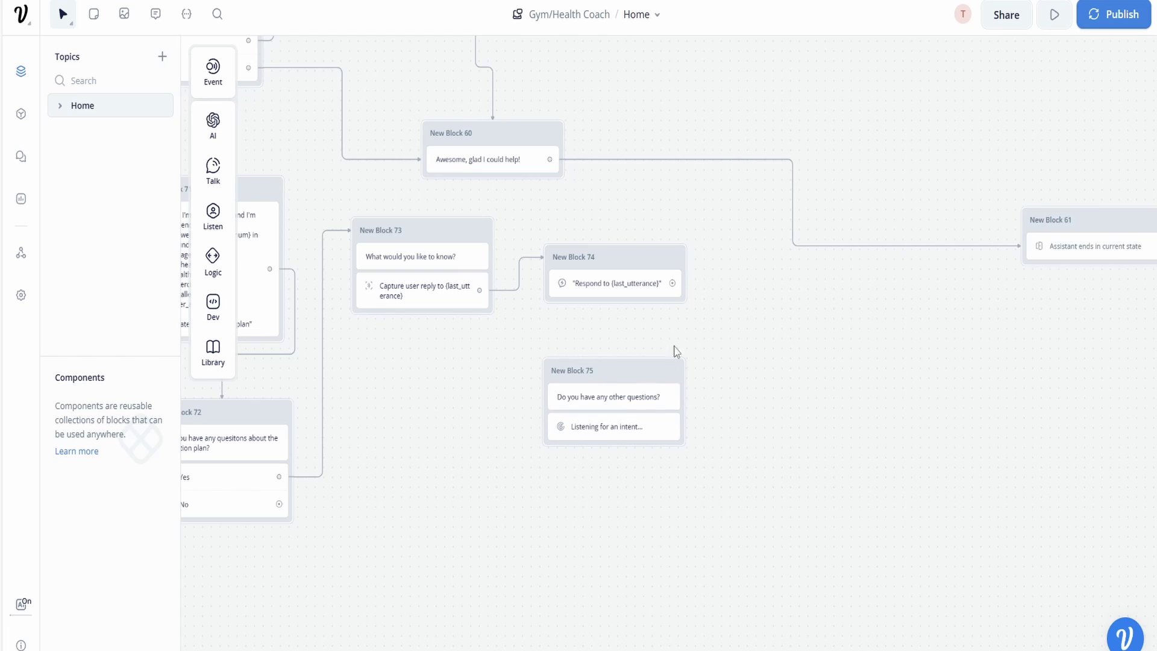
left_click(627, 427)
left_click(927, 139)
type("Yes")
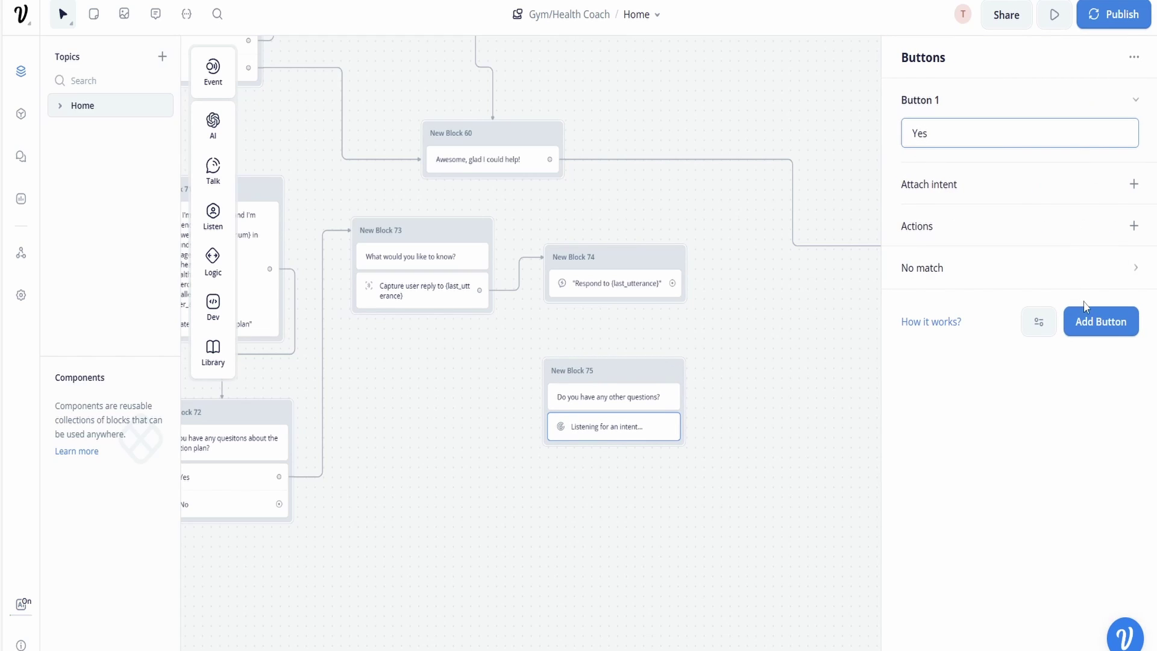
left_click(1085, 310)
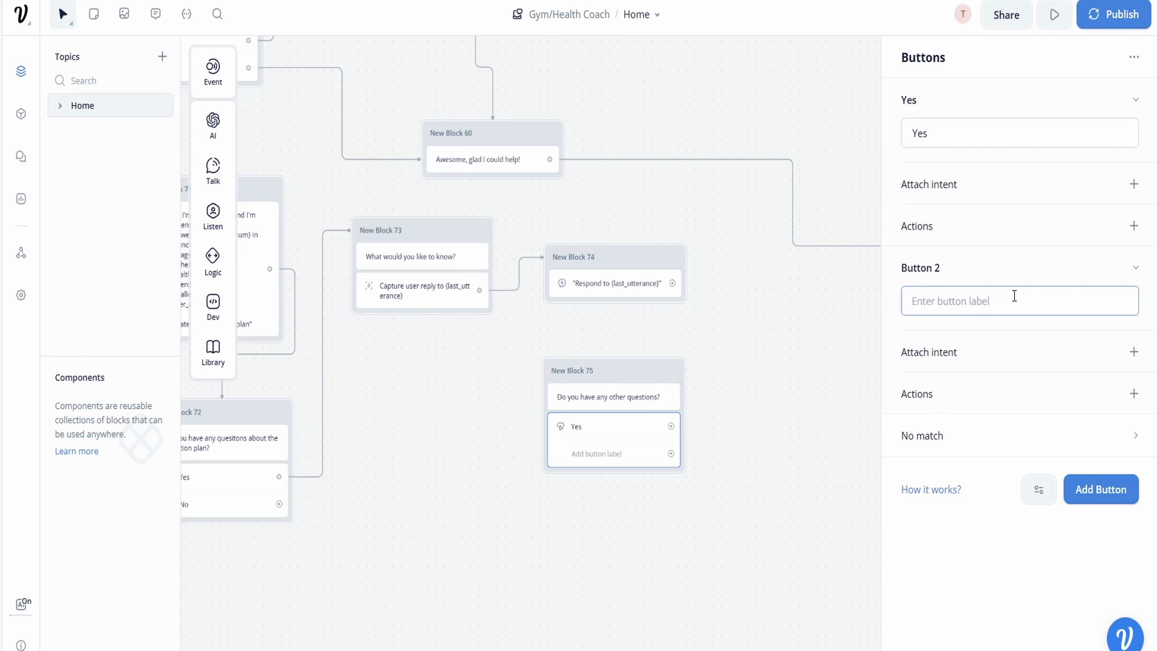
type("No")
left_click(772, 369)
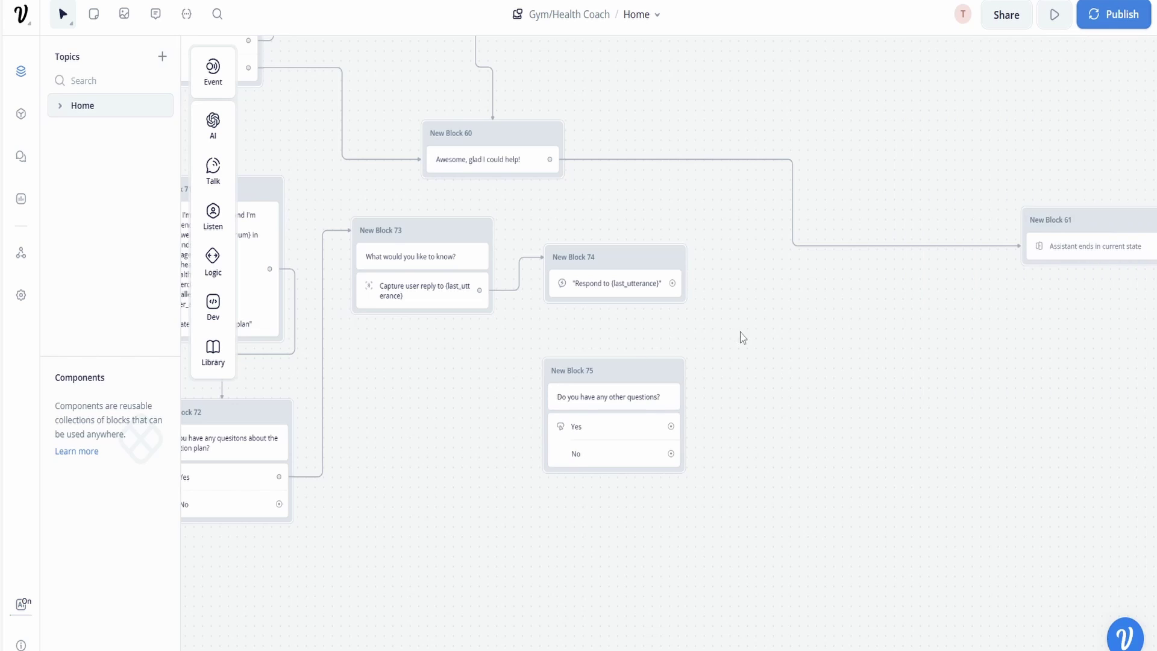
Connect the nutrition follow-up AI response to the "Do you have any other questions?" block and loop its Yes back to "What would you like to know?".
scroll(739, 336, "left", 2)
left_click_drag(697, 271, 668, 356)
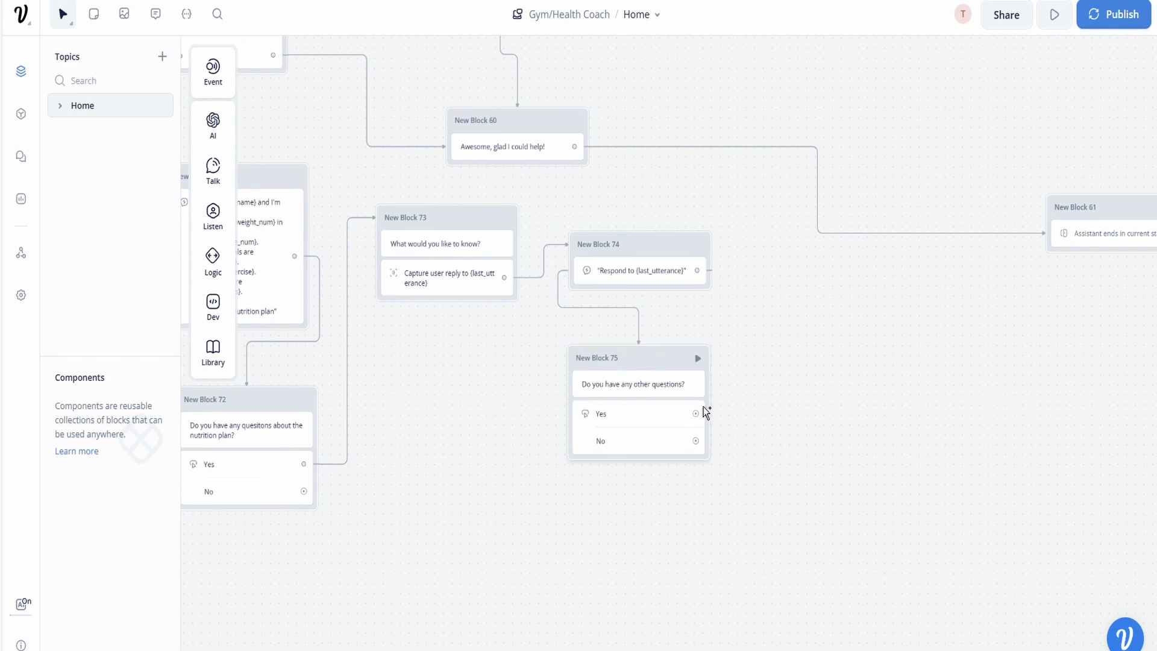
left_click_drag(697, 417, 402, 248)
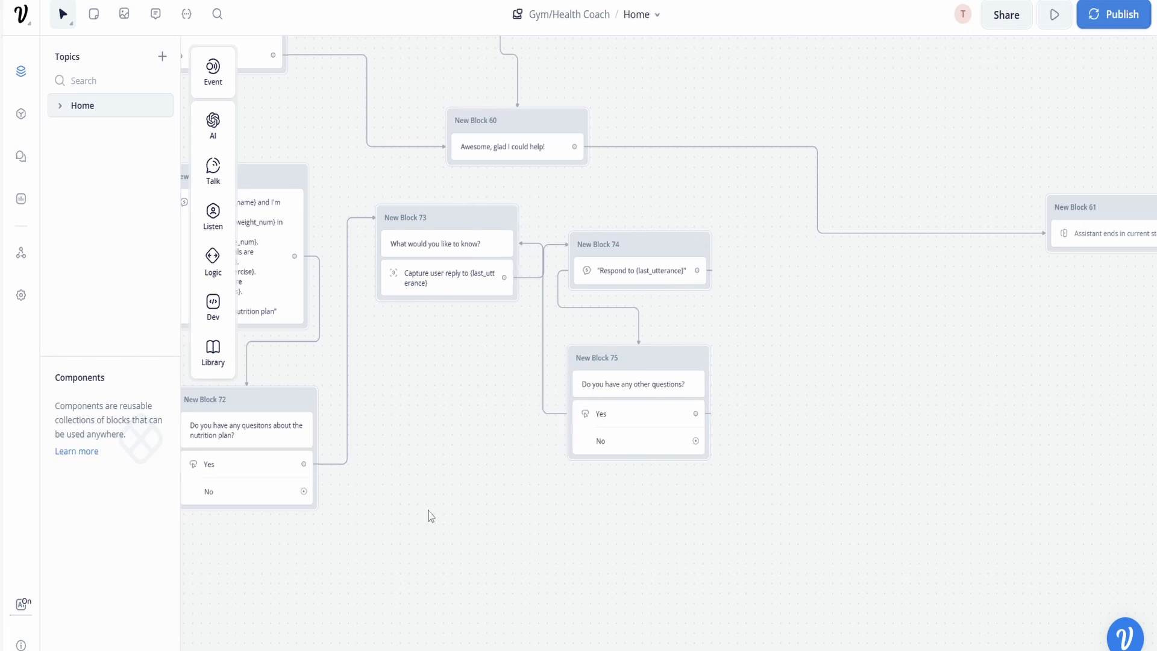
Add a text block below the nutrition question blocks with the message "Thanks for chatting, hope this helps!".
left_click_drag(429, 512, 522, 438)
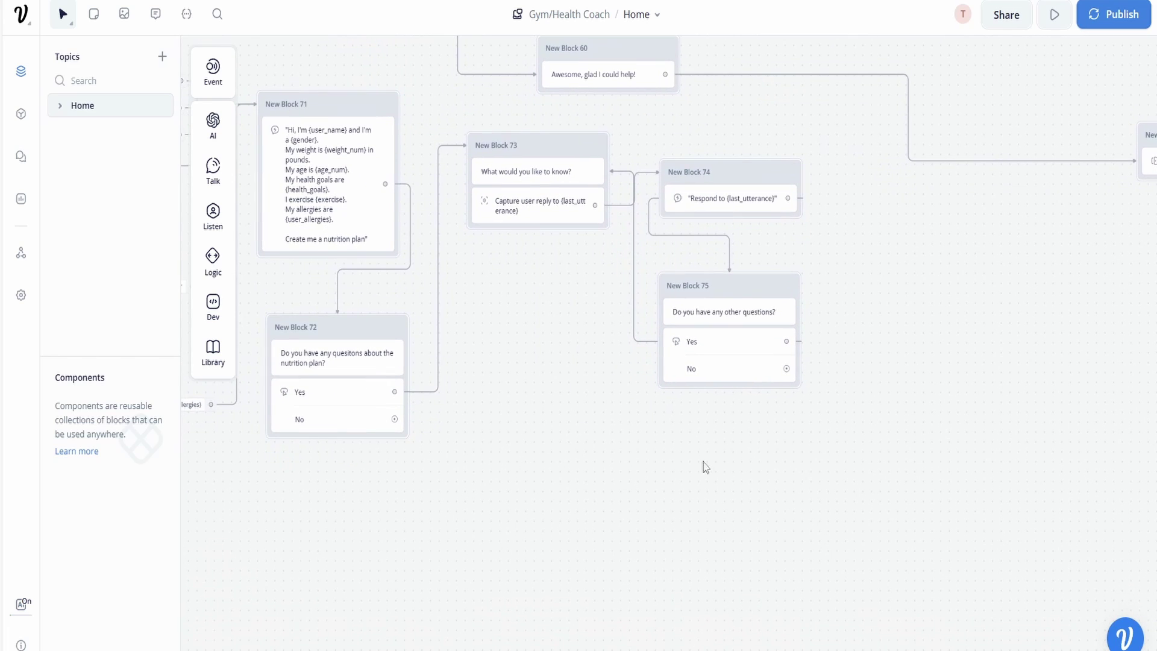
mouse_move(212, 171)
left_click_drag(266, 167, 617, 461)
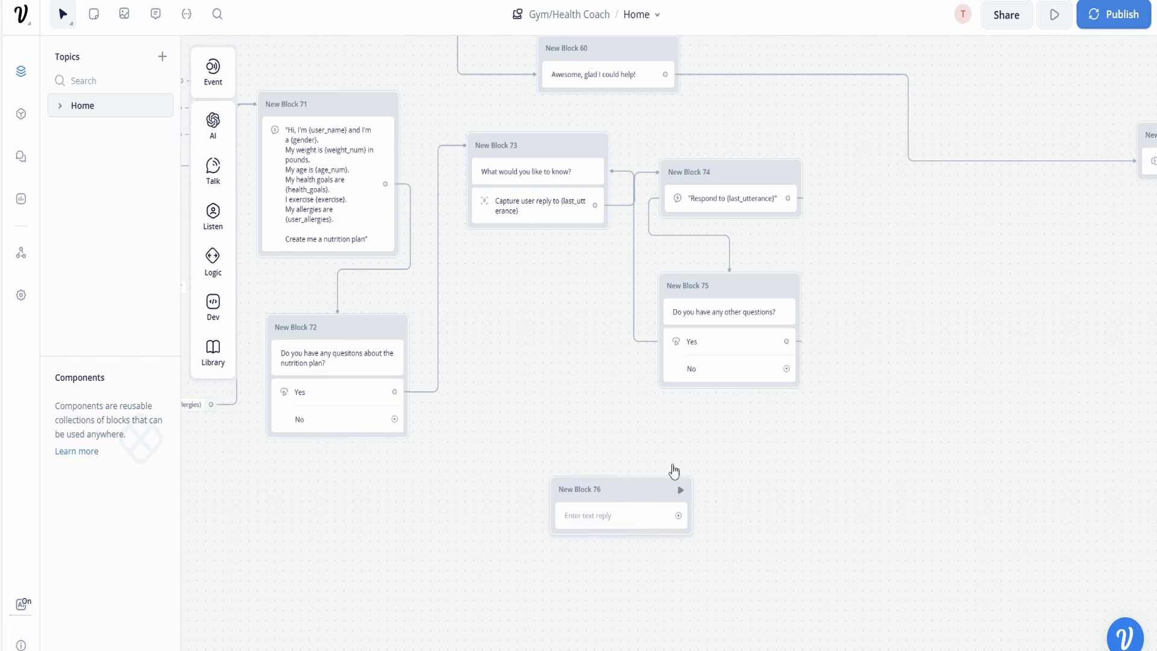
left_click(669, 488)
left_click(981, 135)
type("T")
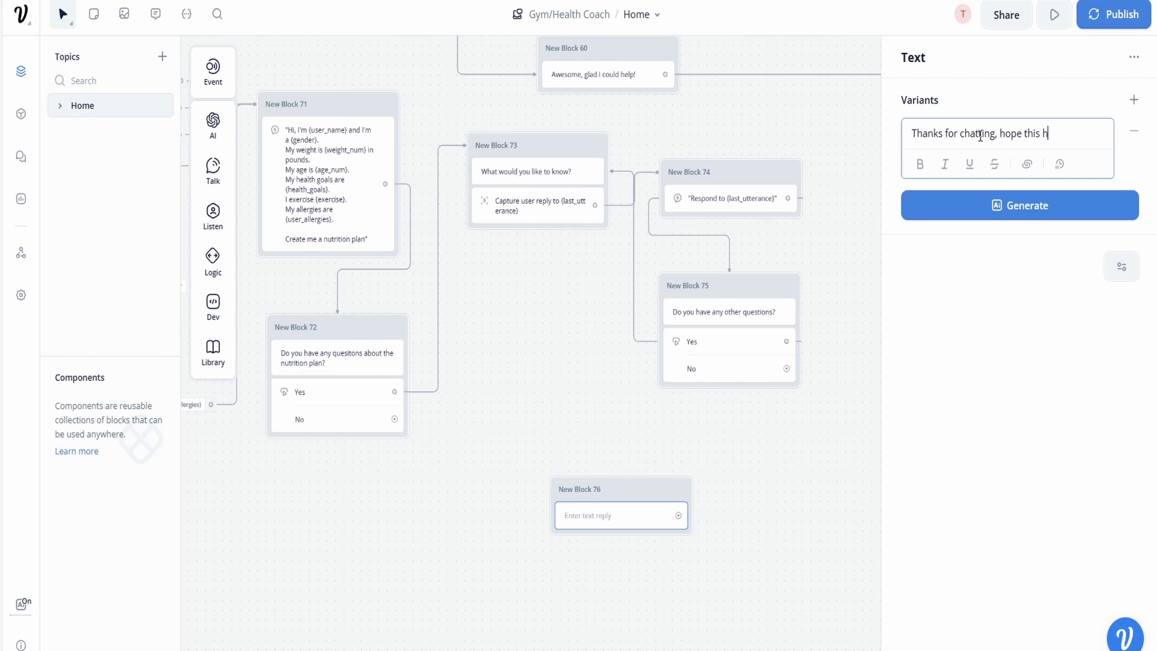
left_click(770, 530)
Connect the No options of both nutrition question blocks to the "Thanks for chatting, hope this helps!" block and move that block farther out.
scroll(374, 416, "down", 1)
left_click_drag(425, 389, 633, 454)
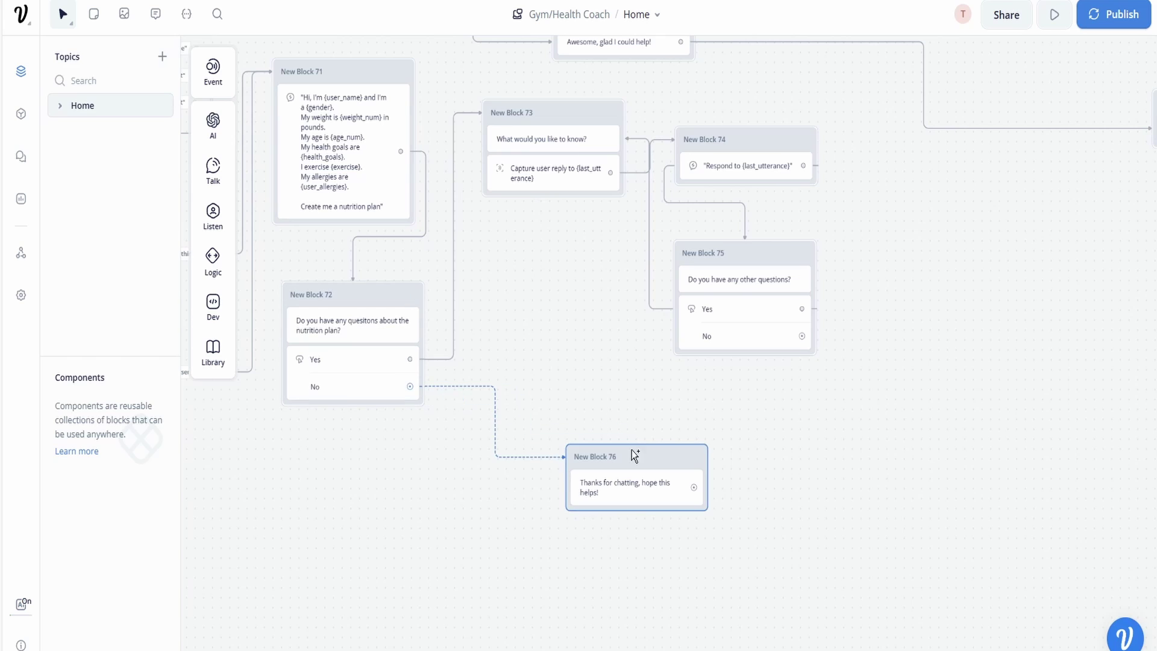
left_click_drag(802, 336, 636, 439)
scroll(806, 461, "down", 2)
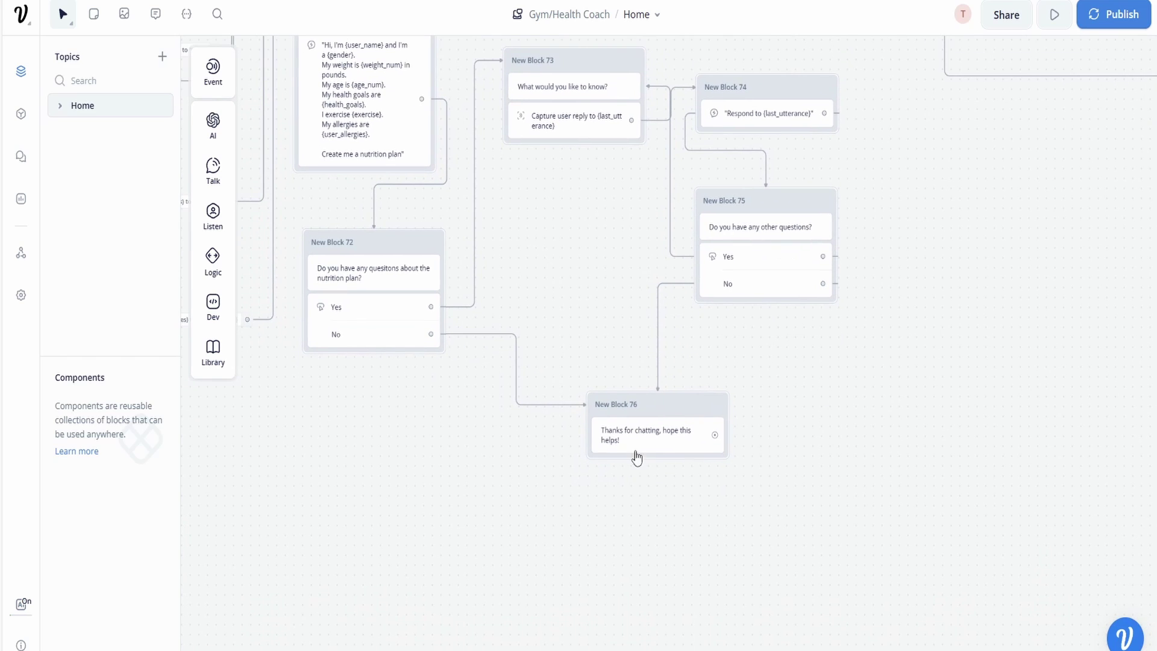
left_click_drag(676, 406, 829, 443)
Review the whole nutrition plan branch, from the name and email captures through to the closing message.
scroll(848, 380, "left", 2)
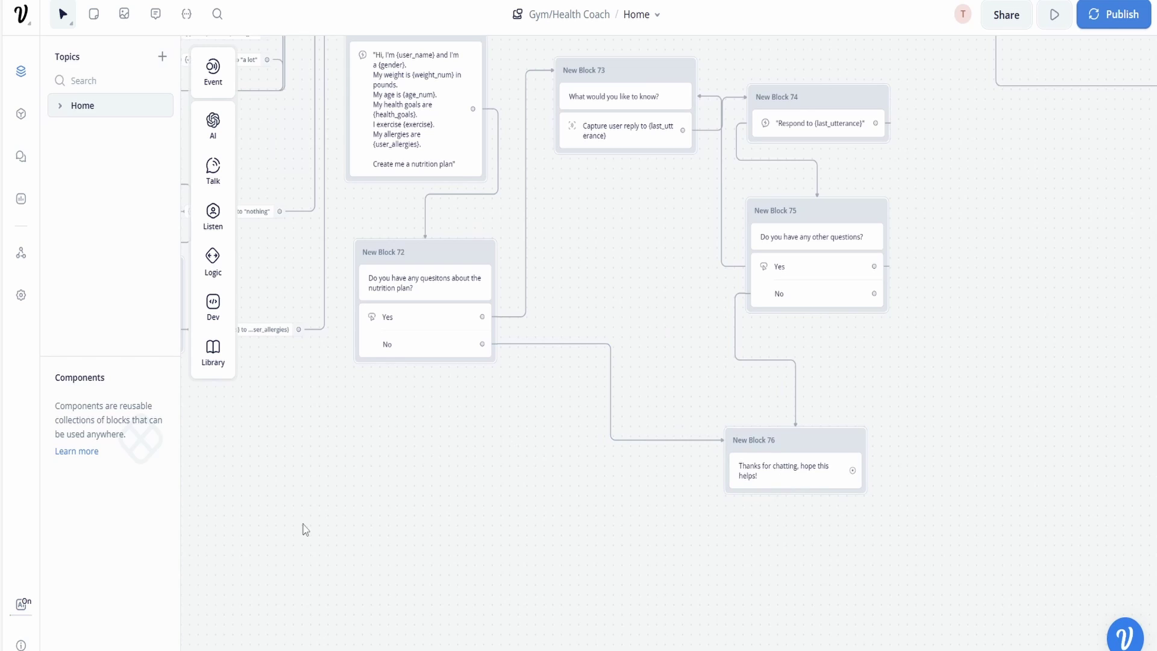
scroll(398, 504, "down", 3)
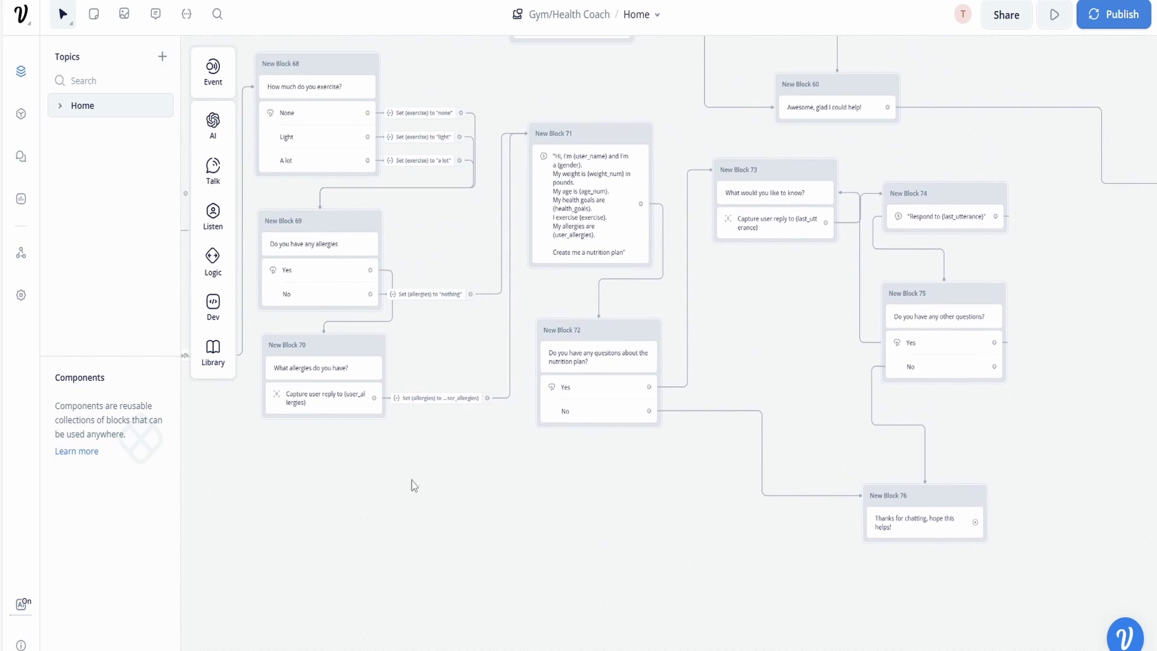
scroll(413, 483, "left", 3)
scroll(459, 499, "left", 10)
scroll(459, 499, "up", 2)
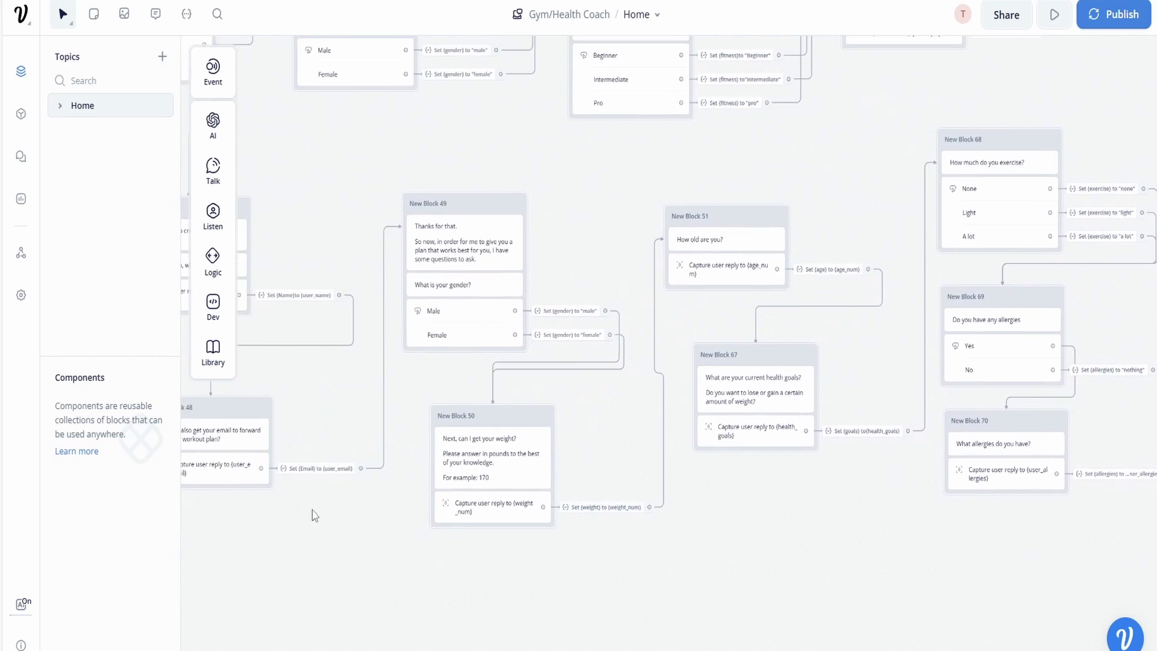
scroll(470, 546, "down", 2)
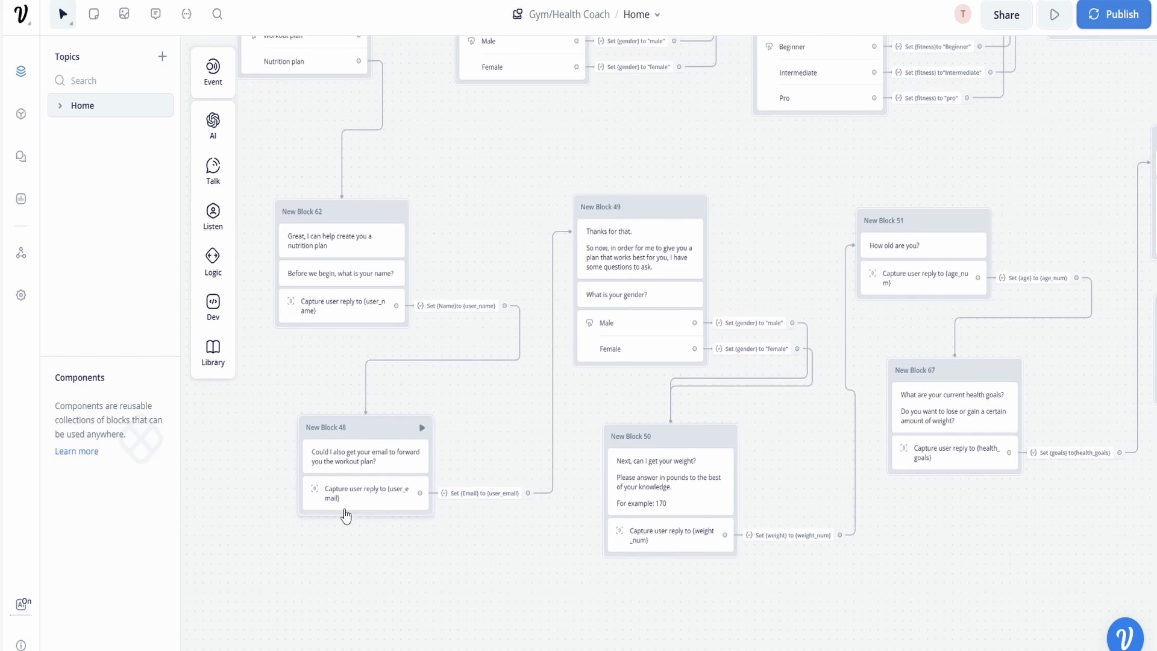
scroll(337, 486, "right", 10)
scroll(666, 566, "right", 8)
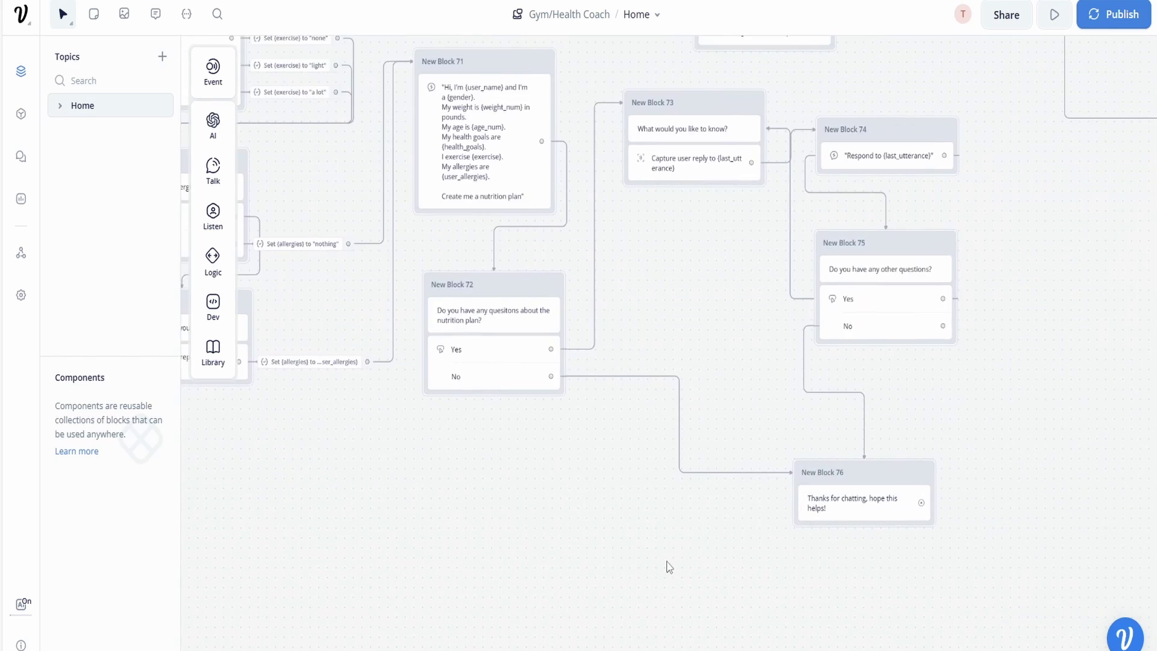
scroll(805, 522, "left", 2)
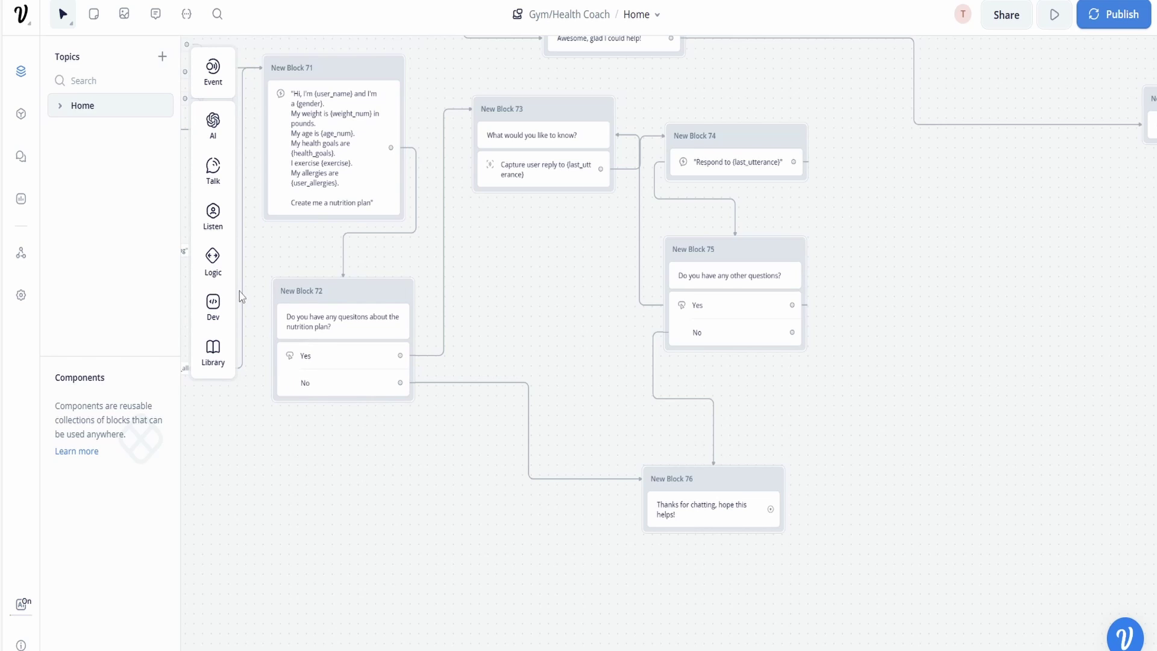
Add an API block beside the "Thanks for chatting, hope this helps!" block and set its request method to POST.
mouse_move(213, 305)
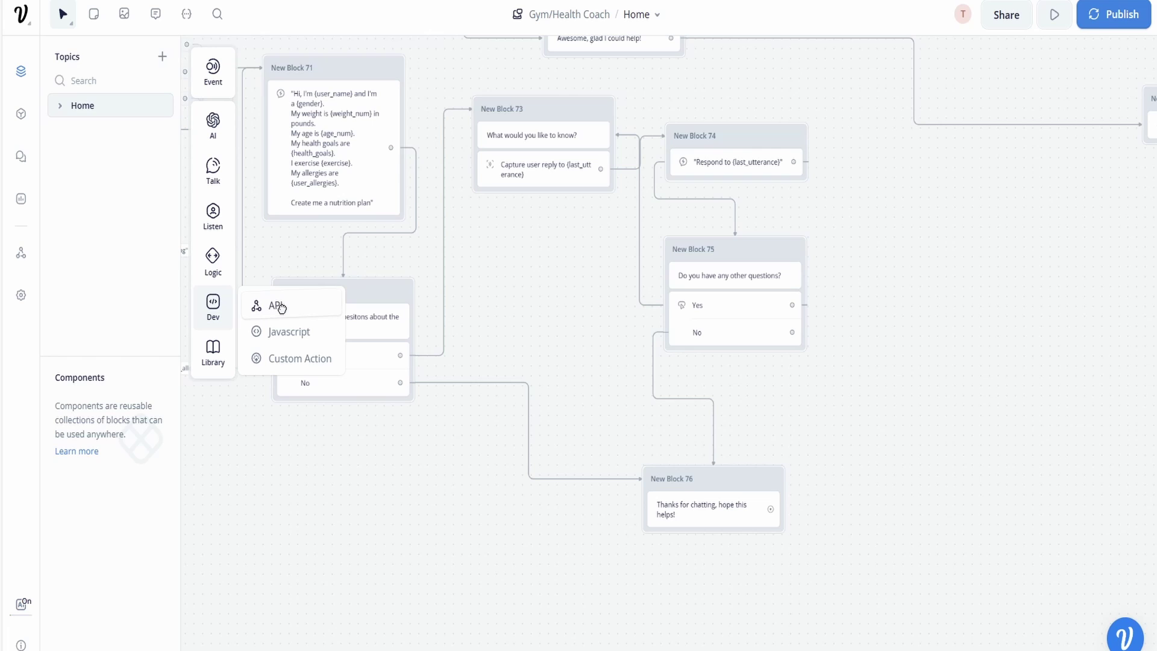
left_click_drag(281, 308, 471, 504)
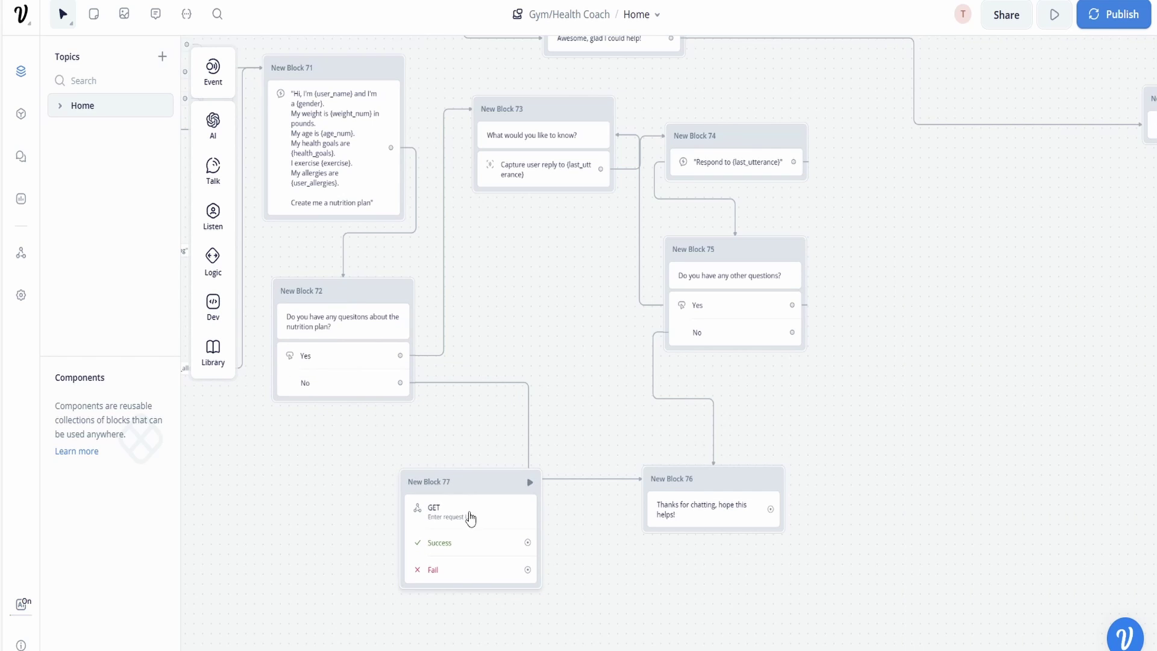
left_click(938, 114)
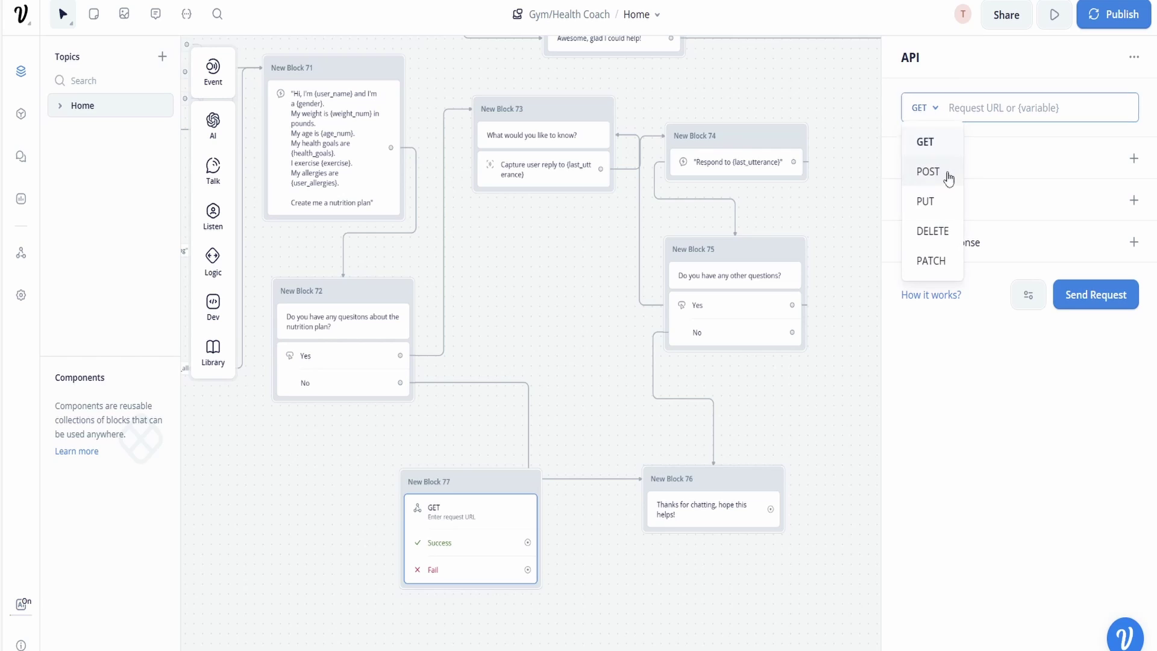
left_click(937, 177)
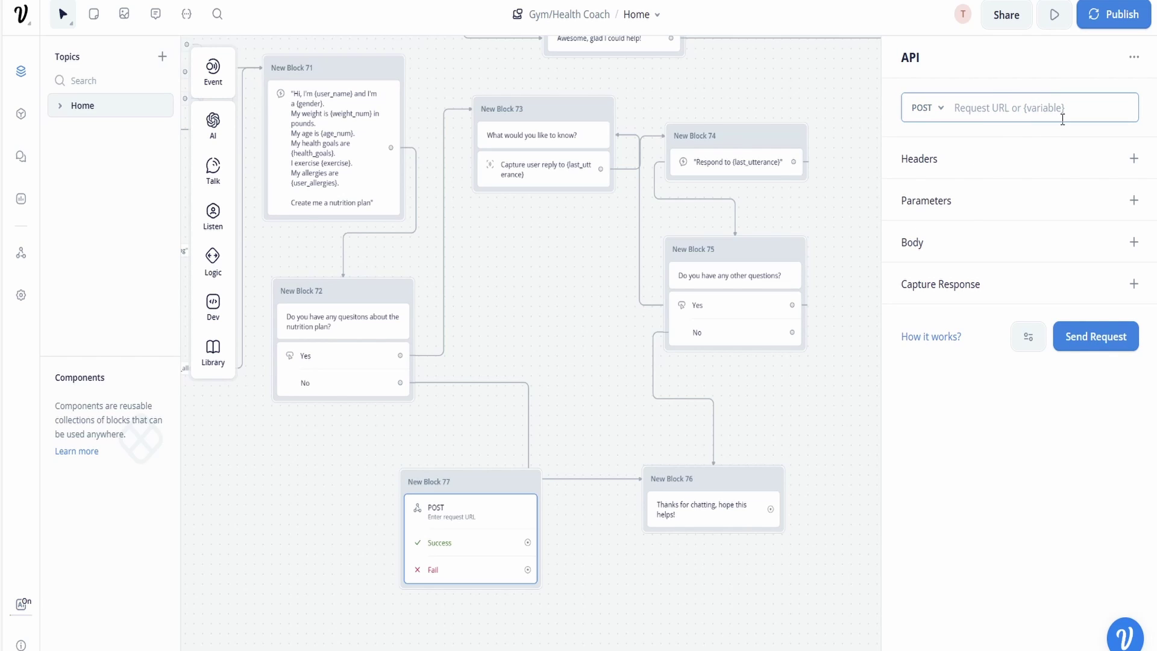
left_click(1031, 114)
left_click(664, 535)
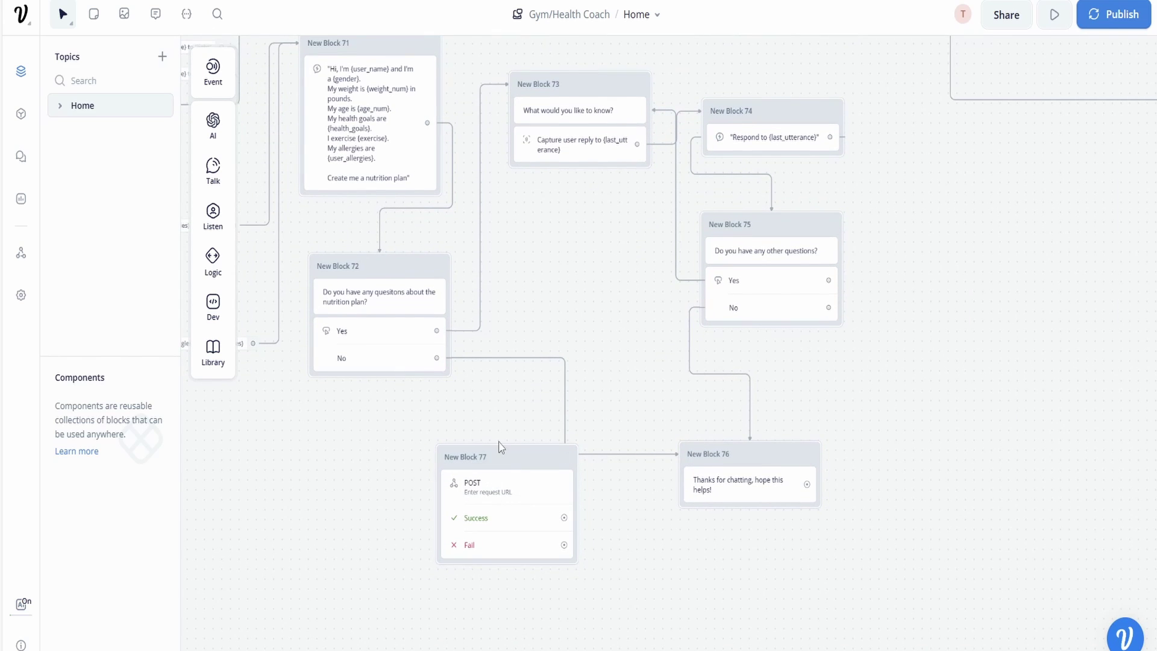
Route both nutrition No options into the POST API block and connect its Success path to the "Thanks for chatting, hope this helps!" block.
scroll(402, 467, "left", 5)
scroll(403, 468, "up", 1)
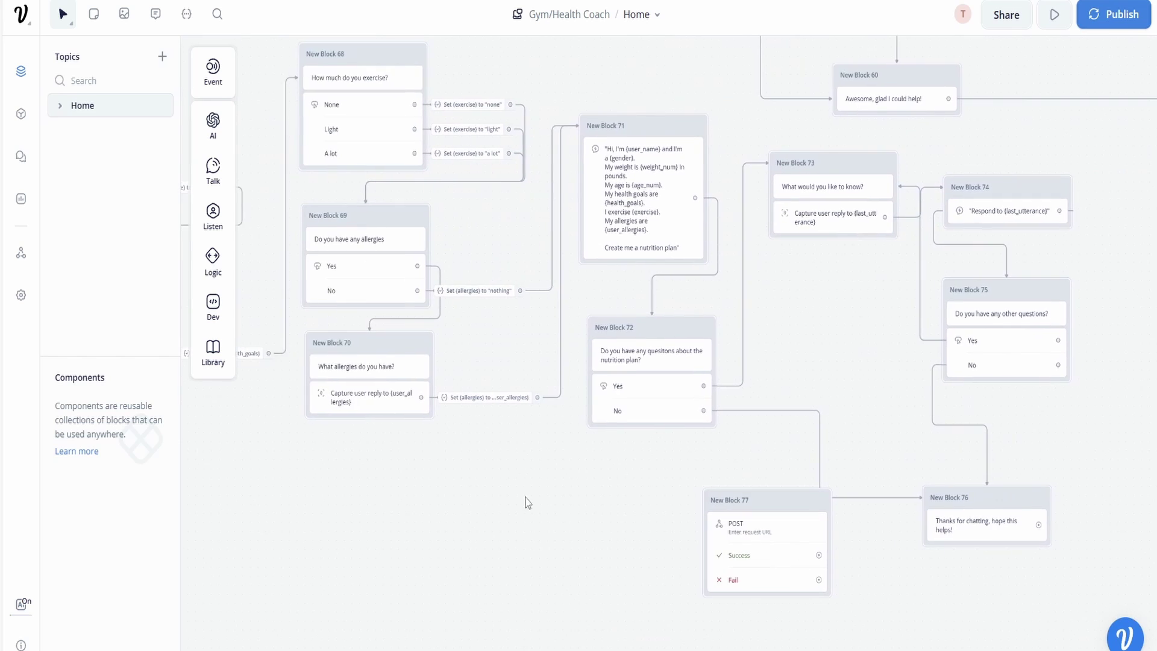
scroll(619, 563, "right", 3)
scroll(619, 563, "down", 1)
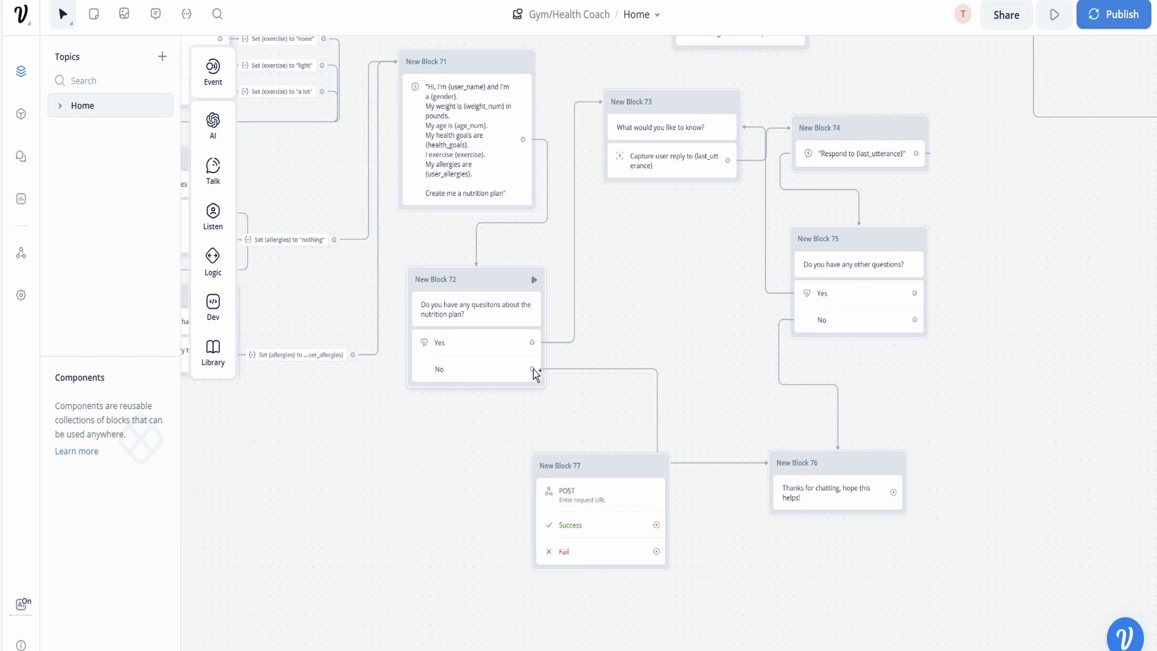
left_click_drag(536, 375, 602, 468)
mouse_move(921, 321)
left_mouse_down()
mouse_move(739, 417)
mouse_move(620, 458)
left_mouse_up()
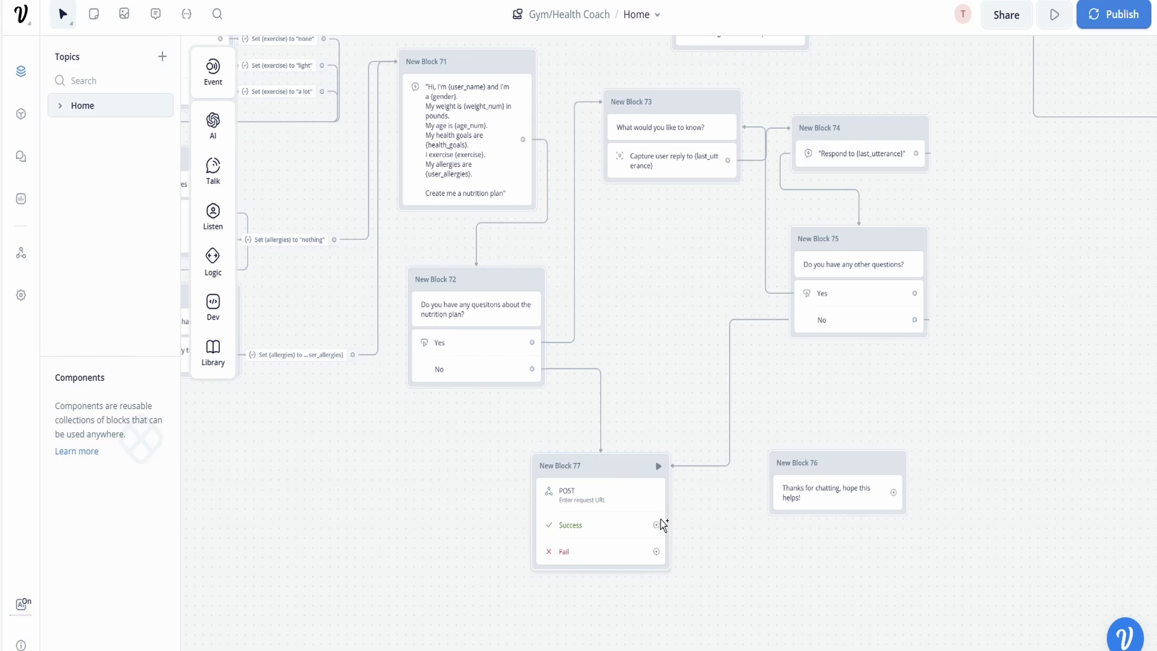
left_click_drag(656, 525, 789, 497)
Create a text block on the API block's Fail path with the message "sorry, an error occured".
scroll(731, 551, "down", 2)
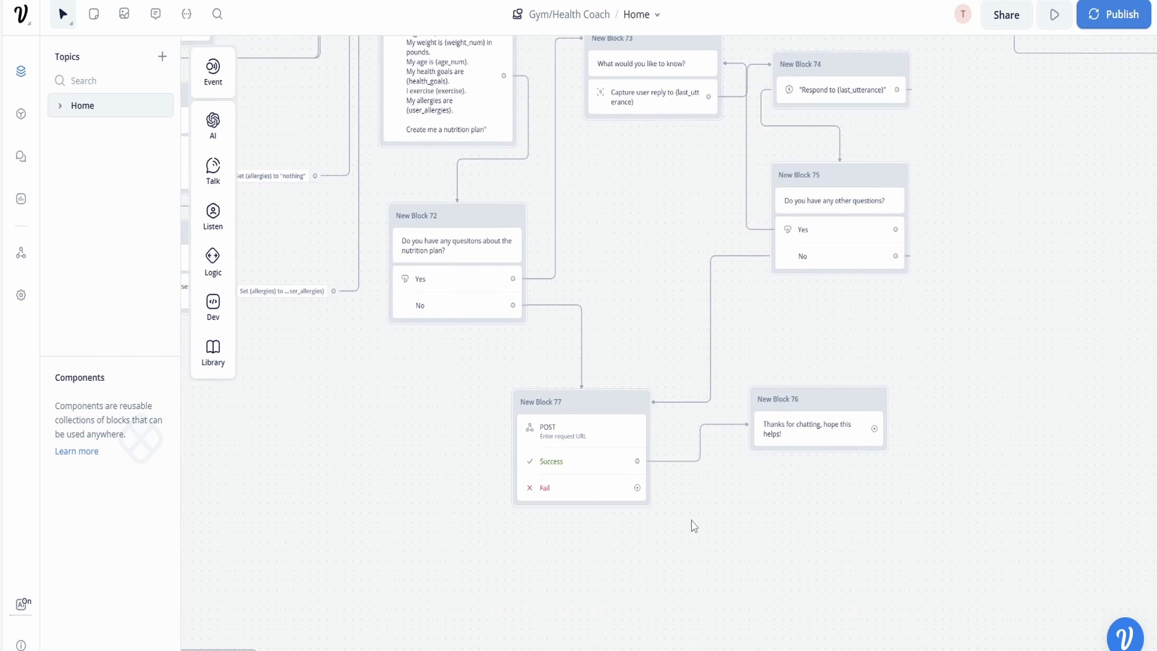
left_click_drag(637, 487, 709, 517)
mouse_move(767, 343)
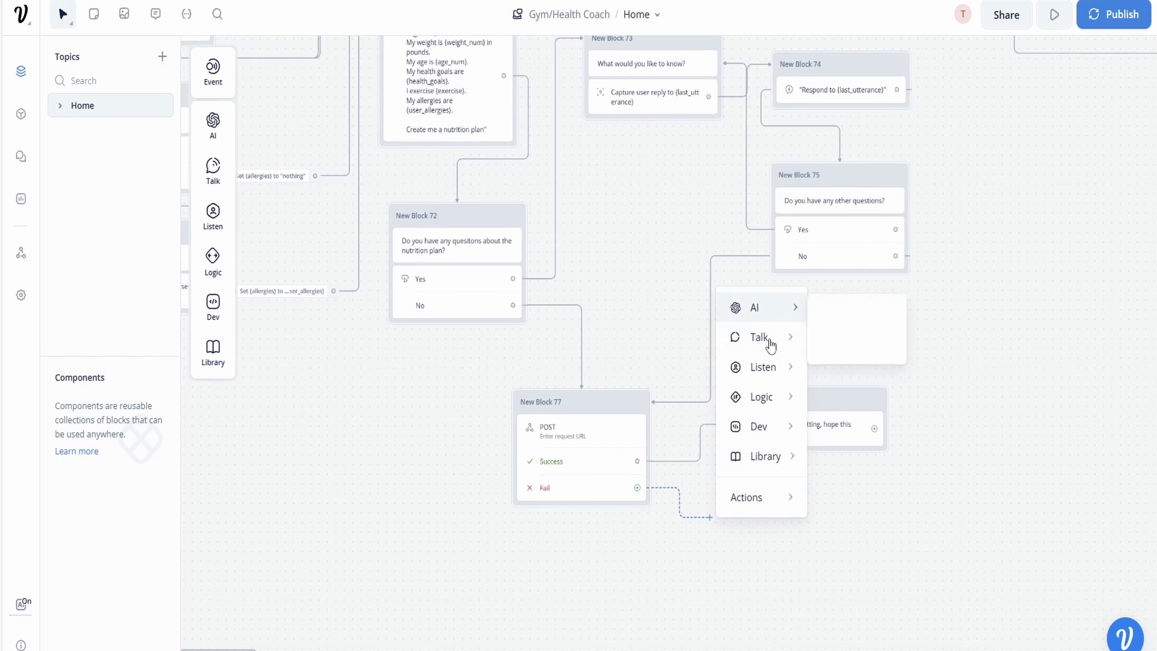
left_click(845, 346)
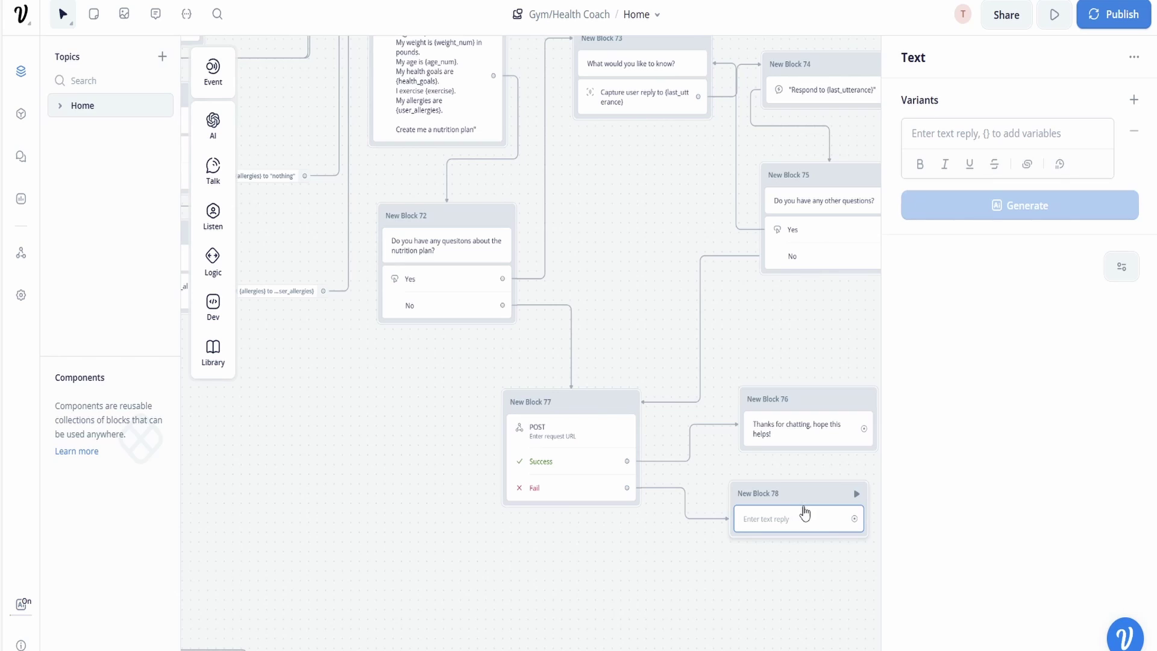
left_click(970, 135)
type("sorry, an err")
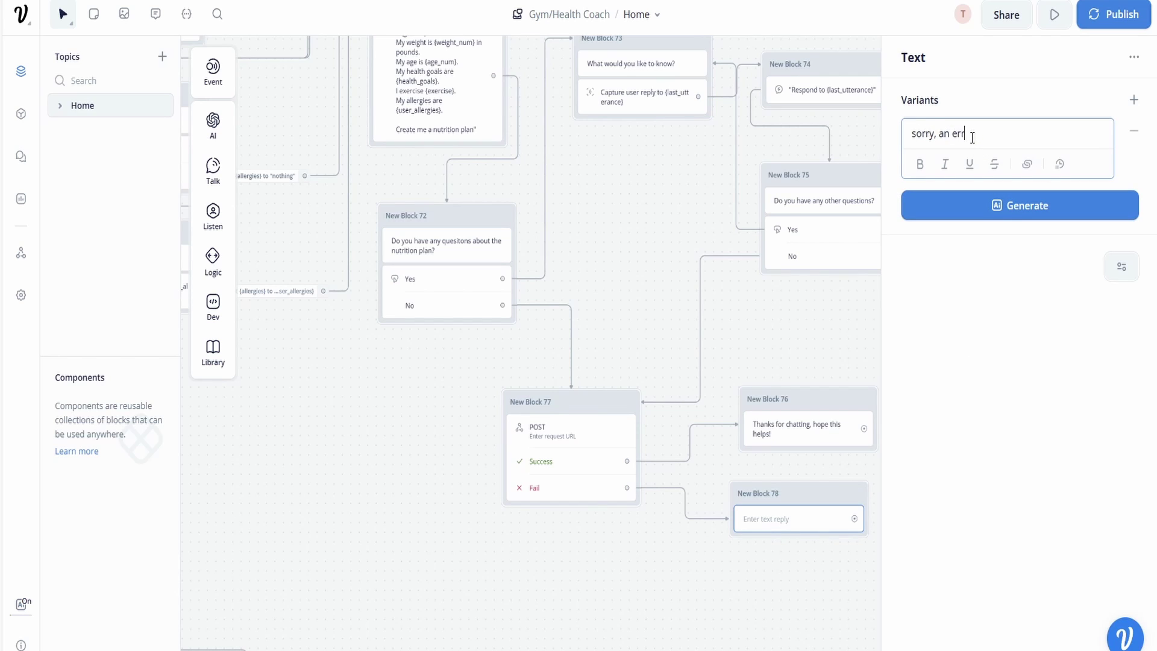
type("or occured")
left_click(813, 360)
Delete the POST API block and the "sorry, an error occured" text block from the canvas.
right_click(585, 402)
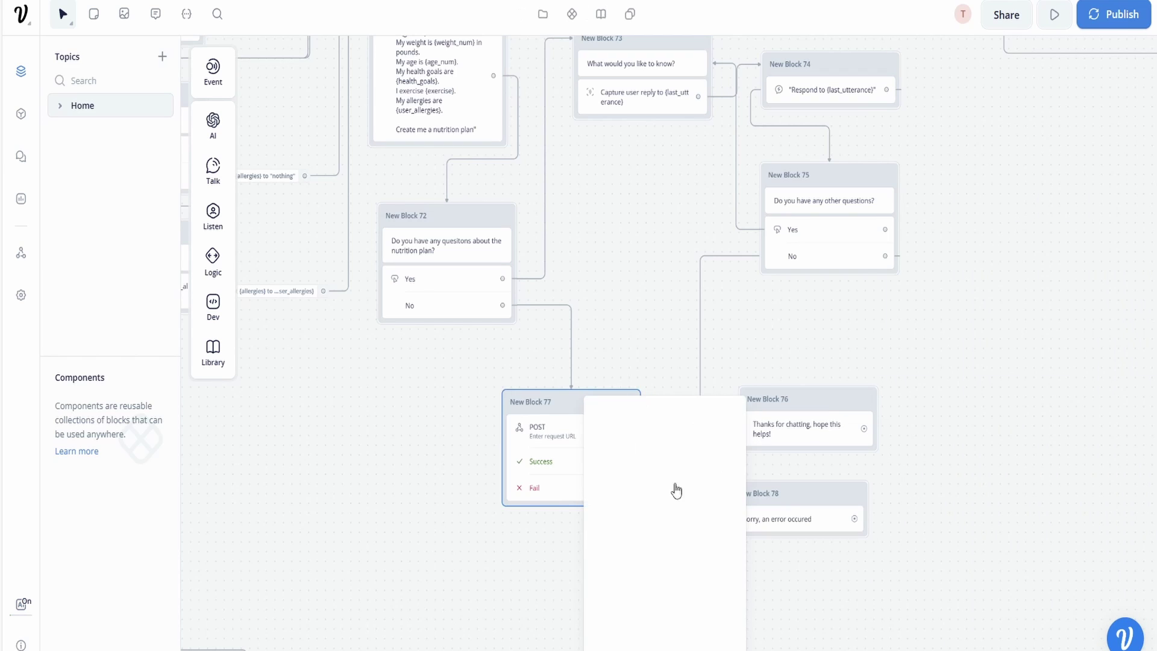
left_click(637, 646)
right_click(805, 395)
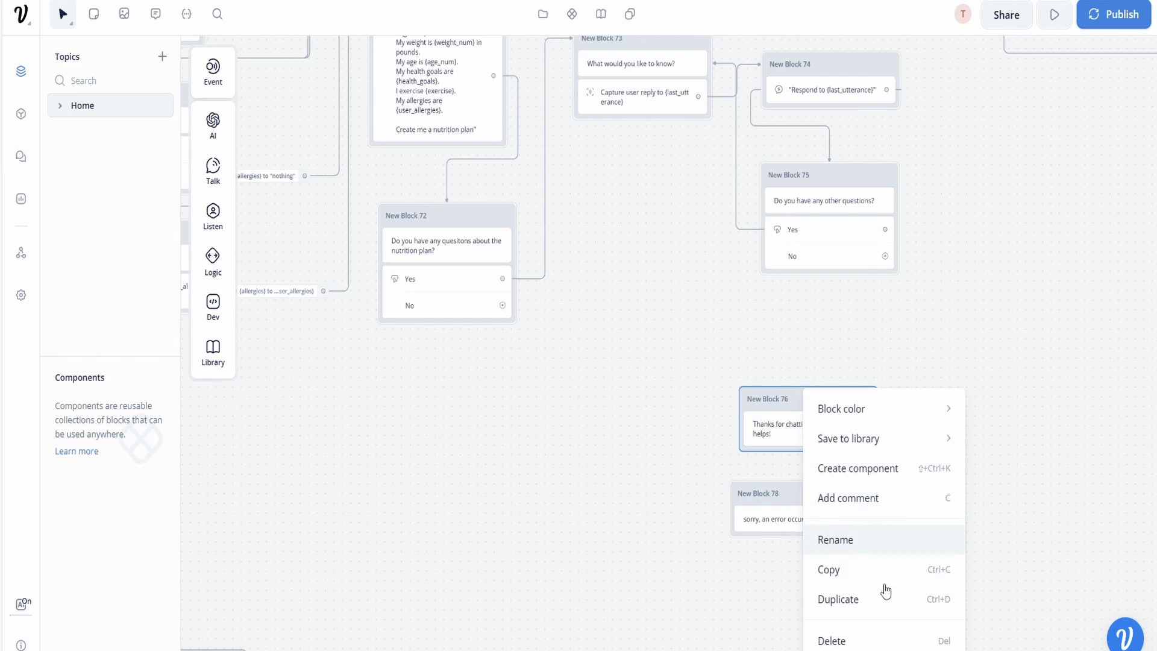
left_click(685, 577)
right_click(856, 499)
left_click(843, 470)
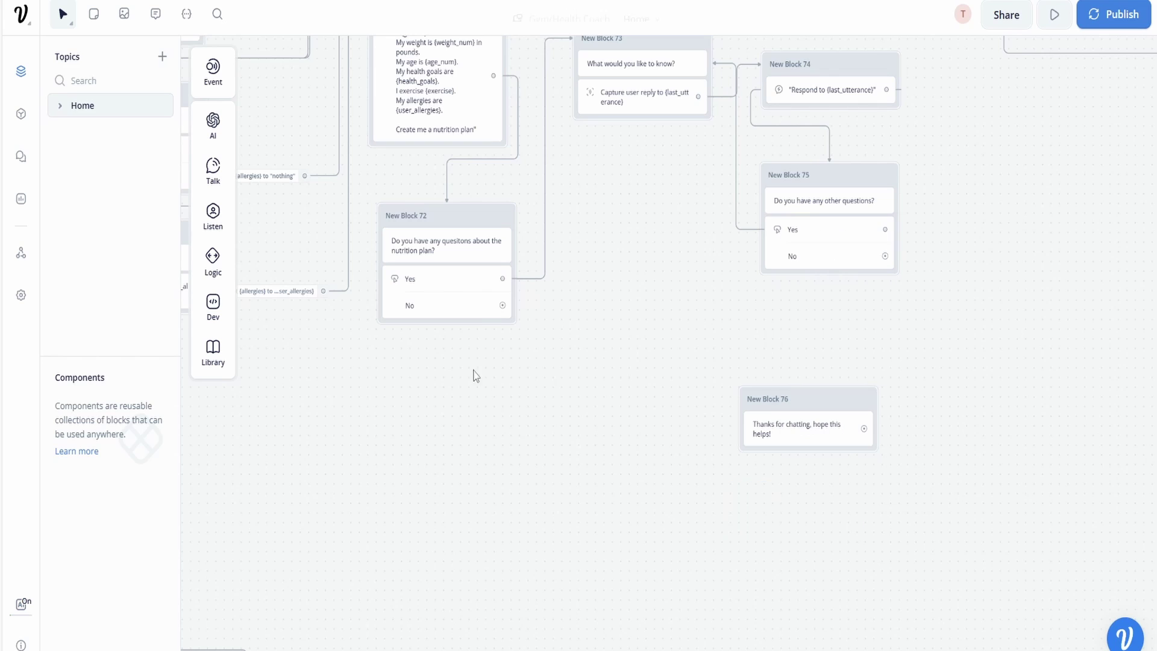
Connect both nutrition No options to the "Thanks for chatting, hope this helps!" block and link that block to the "Assistant ends in current state" block.
left_click_drag(504, 306, 746, 440)
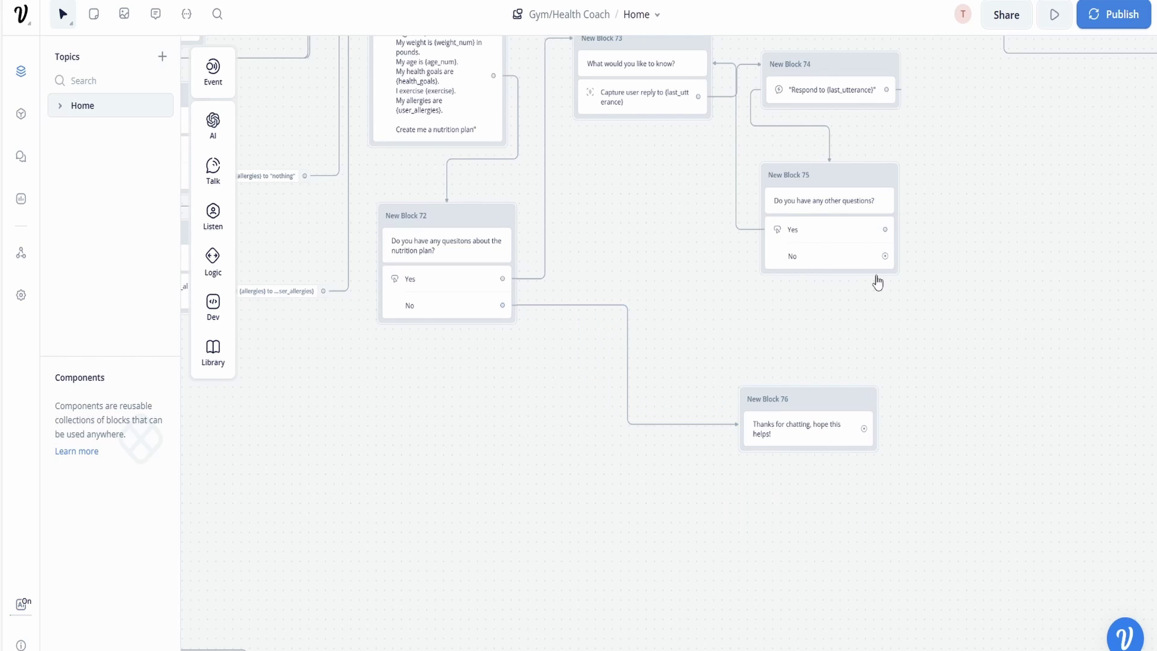
left_click_drag(884, 256, 726, 365)
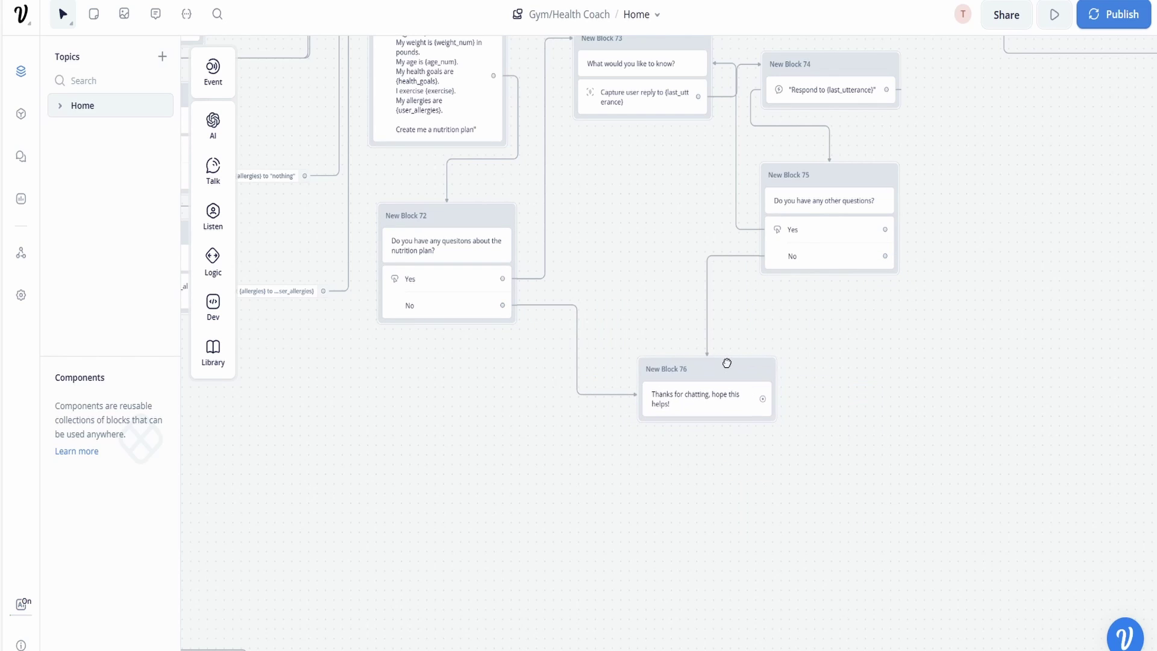
scroll(717, 421, "right", 5)
left_click_drag(516, 480, 931, 168)
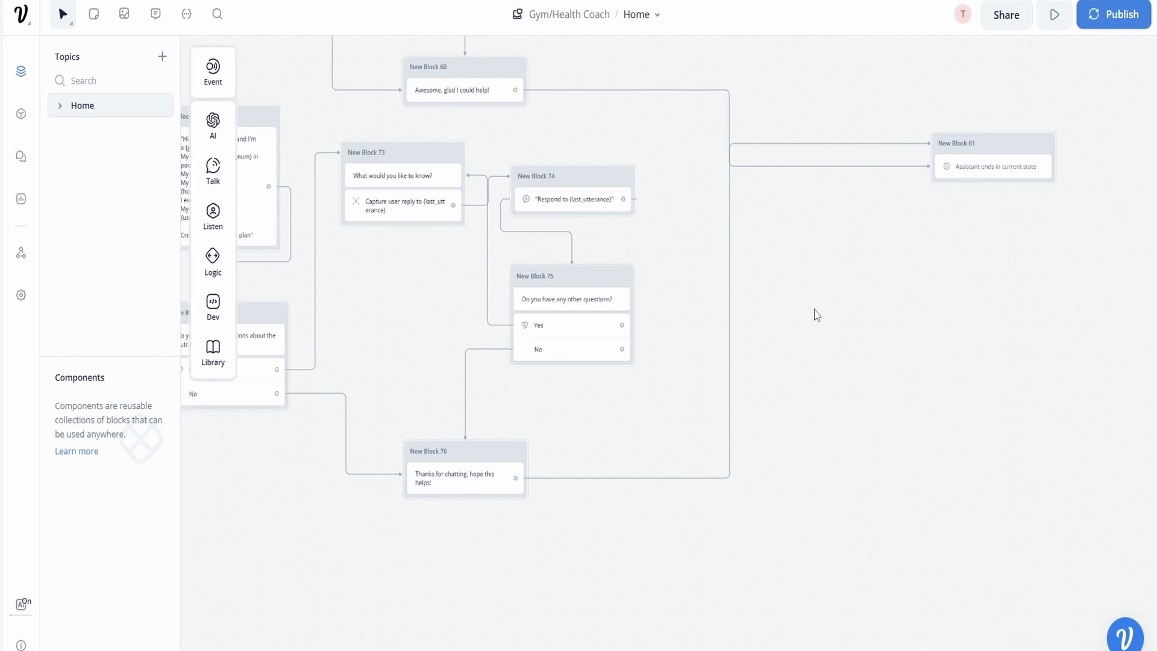
scroll(850, 343, "up", 2)
scroll(849, 344, "left", 2)
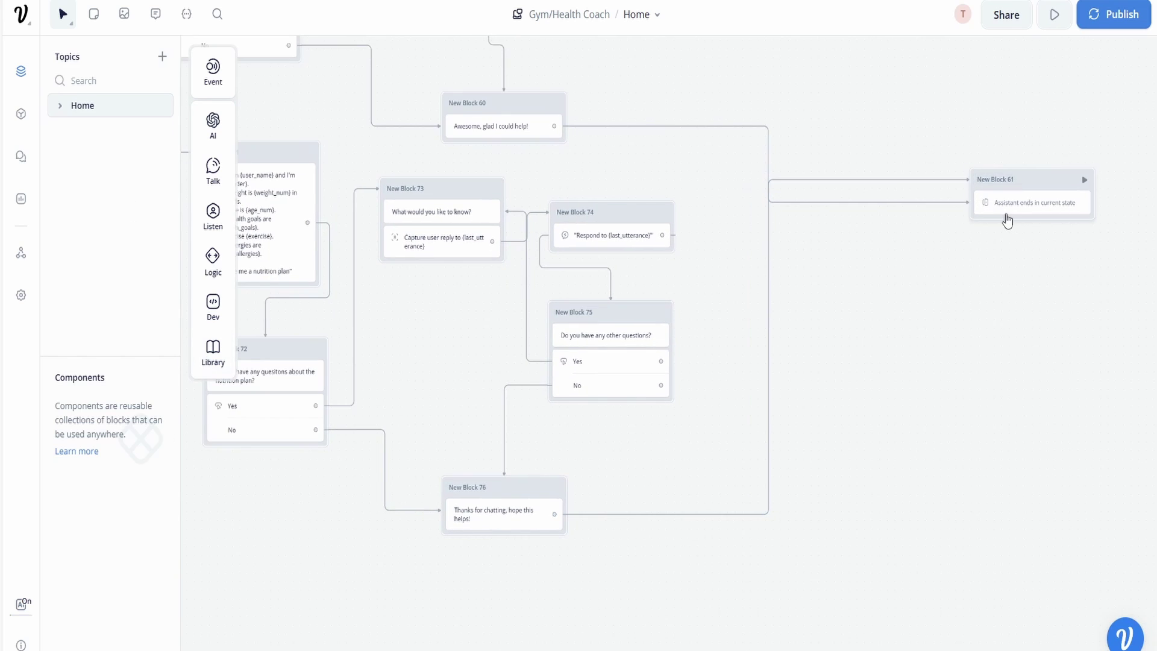
scroll(1007, 219, "up", 3)
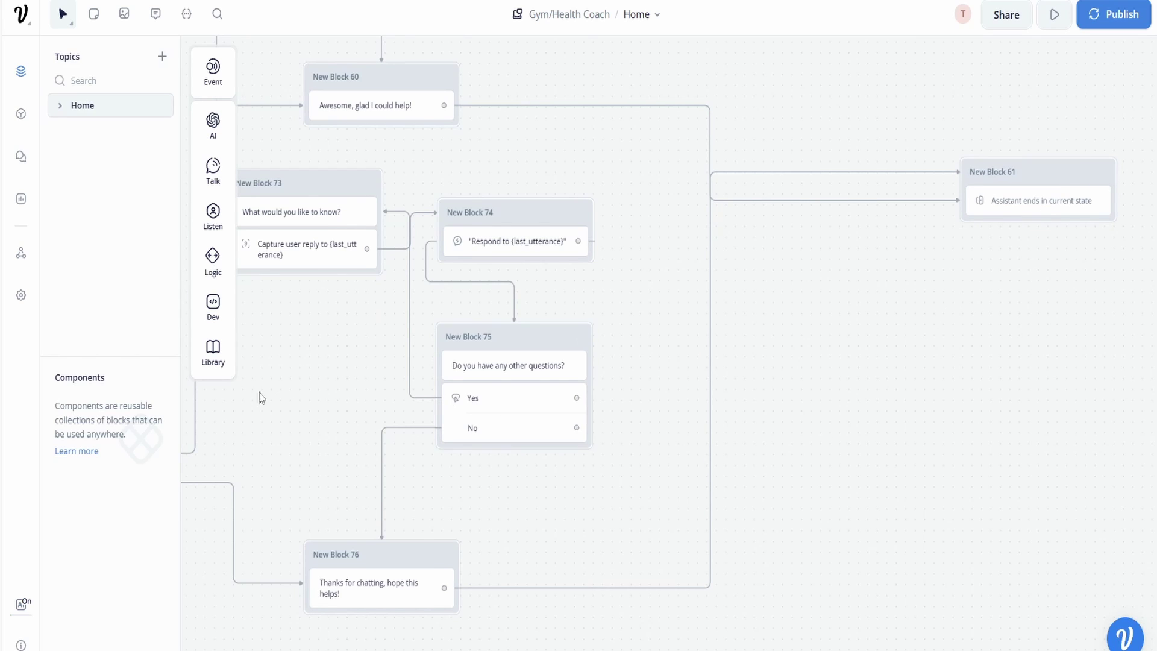
mouse_move(213, 259)
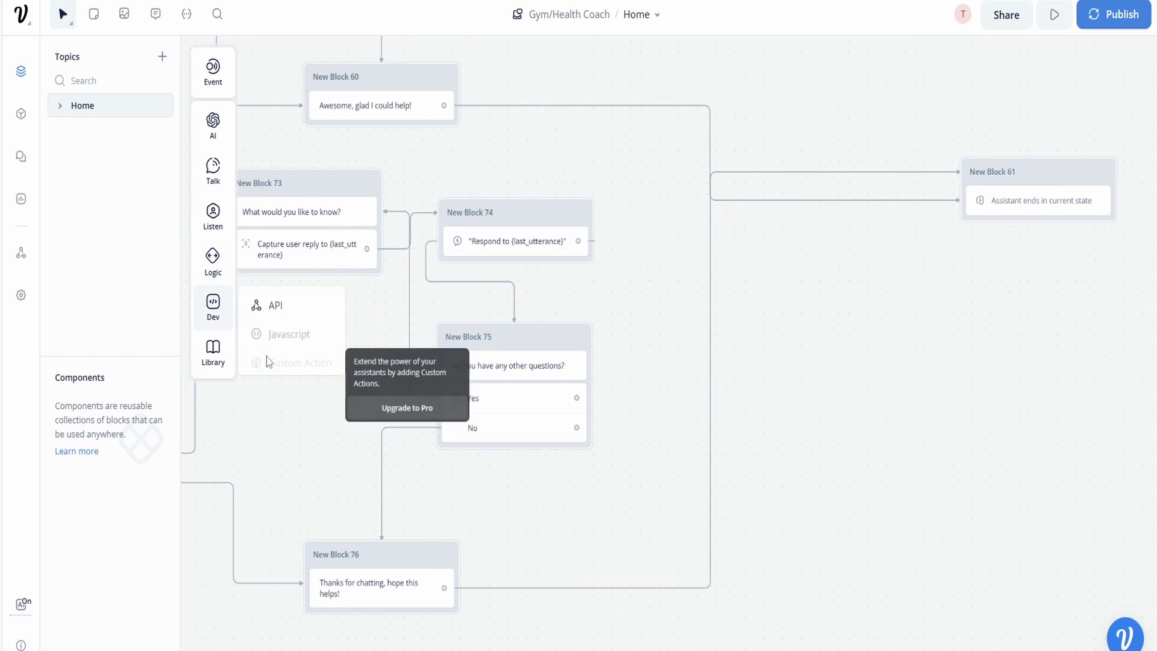
left_click_drag(265, 361, 783, 416)
right_click(789, 403)
left_click(844, 387)
Start a test run of the assistant and choose the Nutrition plan option in the dialog.
scroll(834, 485, "left", 5)
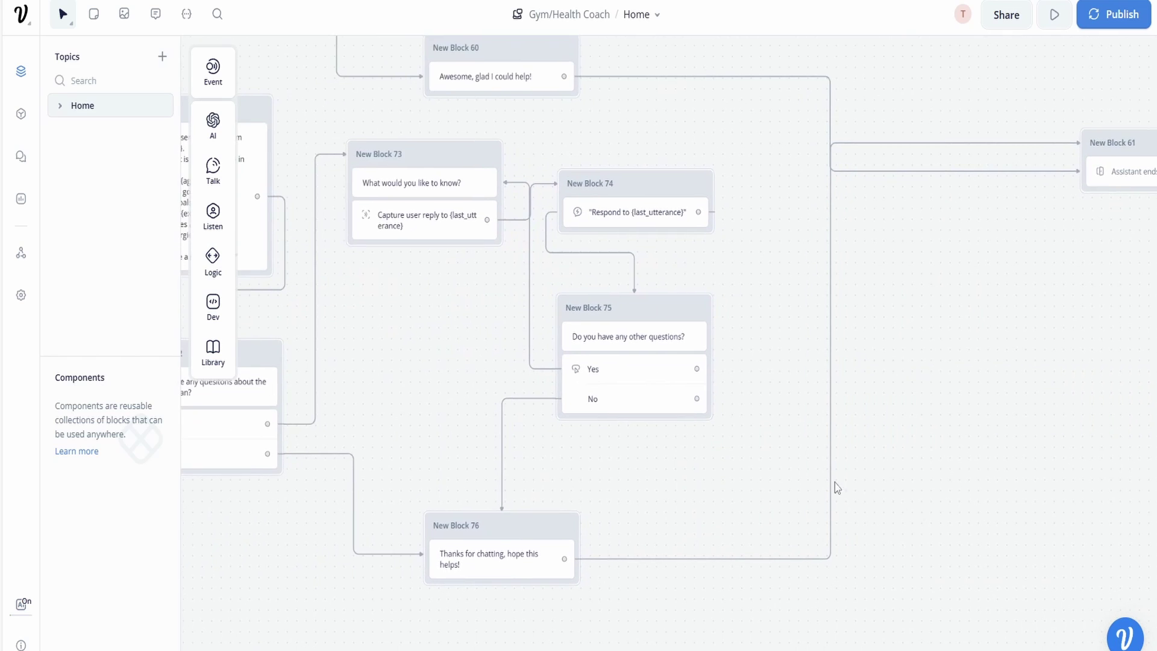
scroll(626, 440, "down", 2)
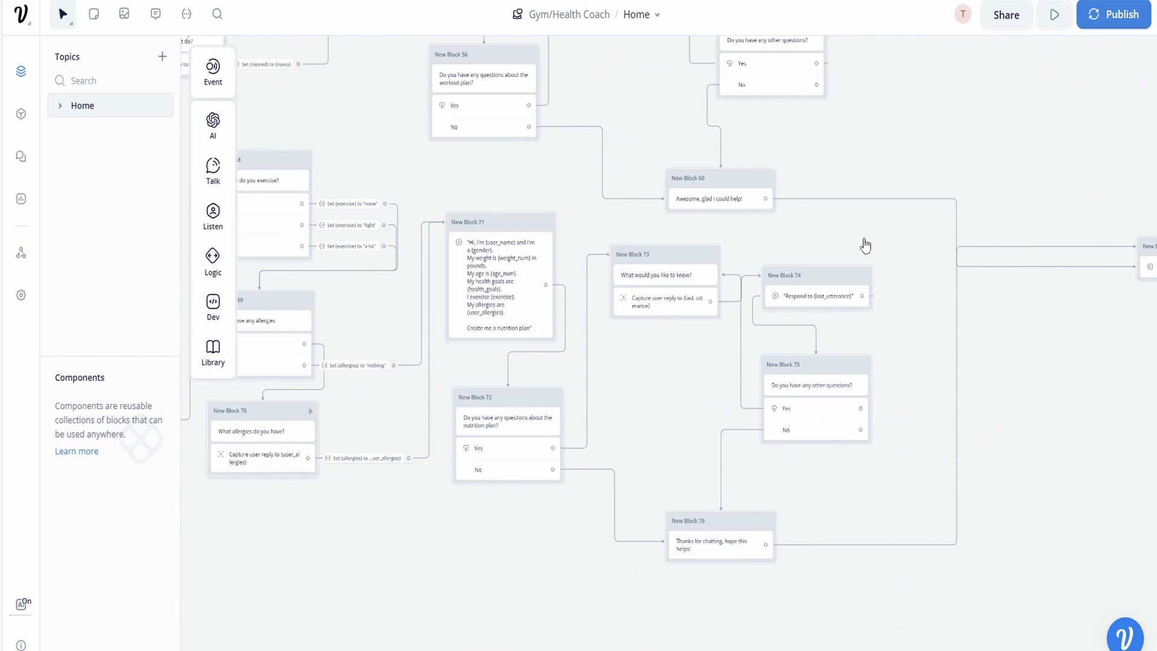
left_click(1057, 19)
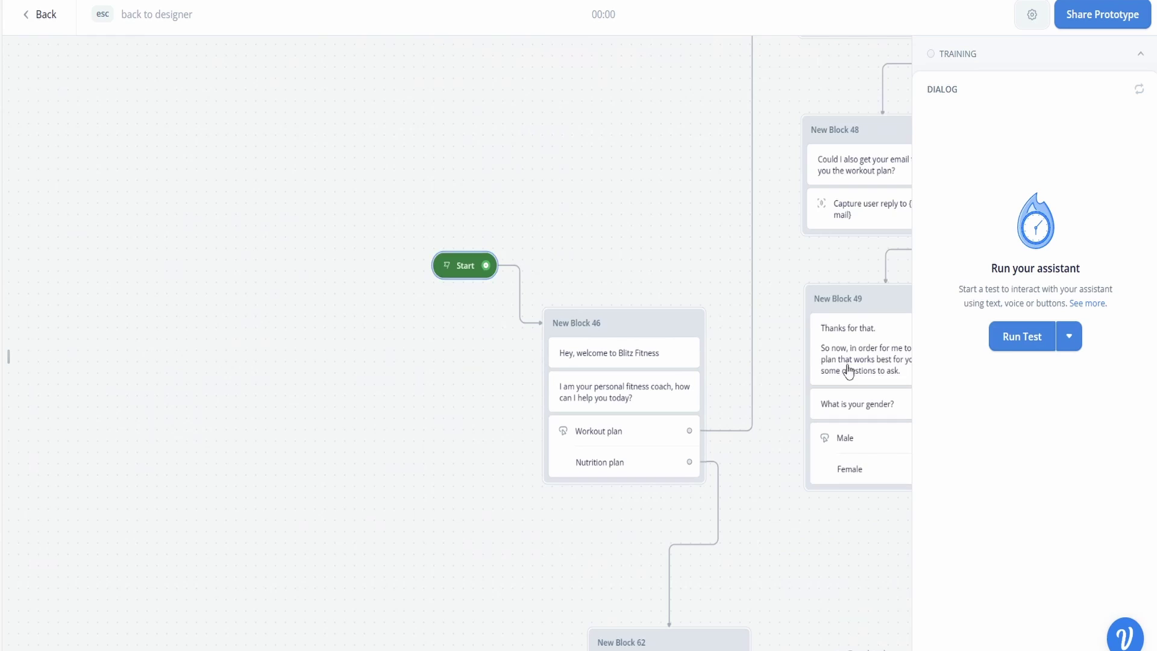
left_click(1014, 339)
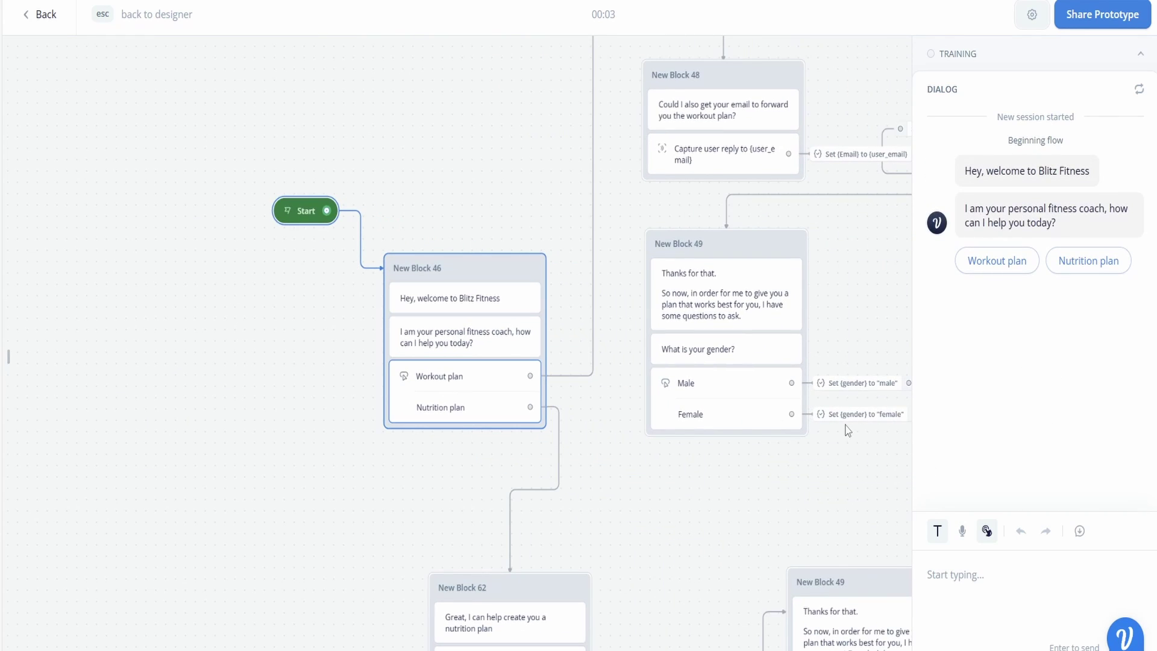
left_click(1086, 262)
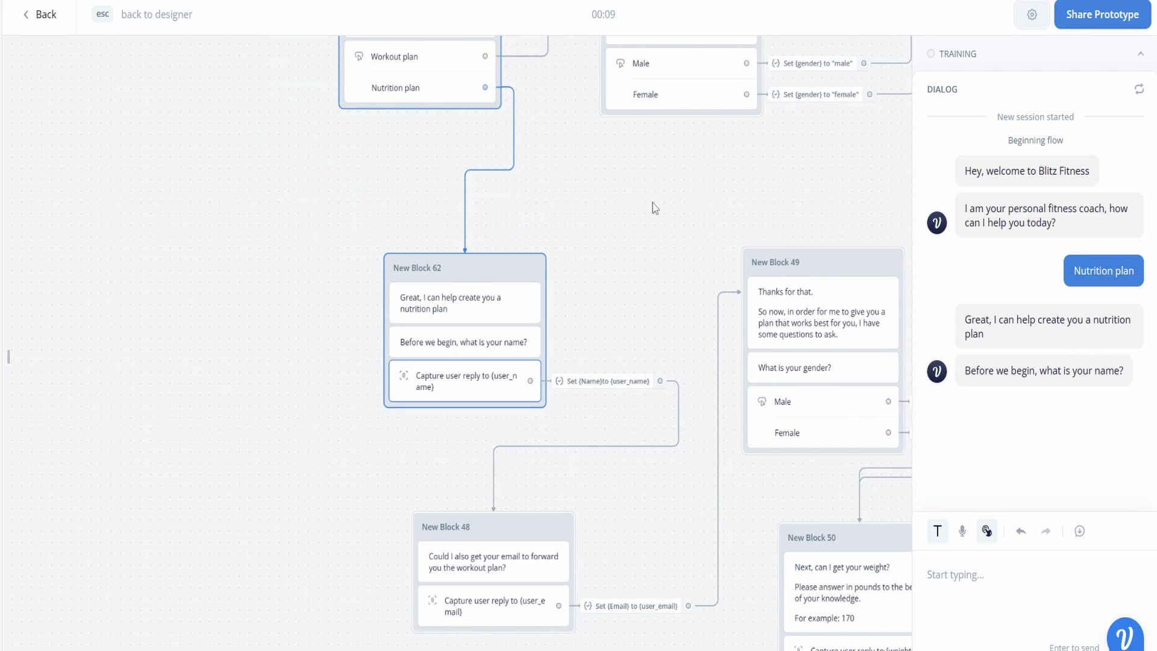
Answer the assistant's first two questions with a sample first name and a sample email address.
left_click(966, 570)
type("Travis")
key("Return")
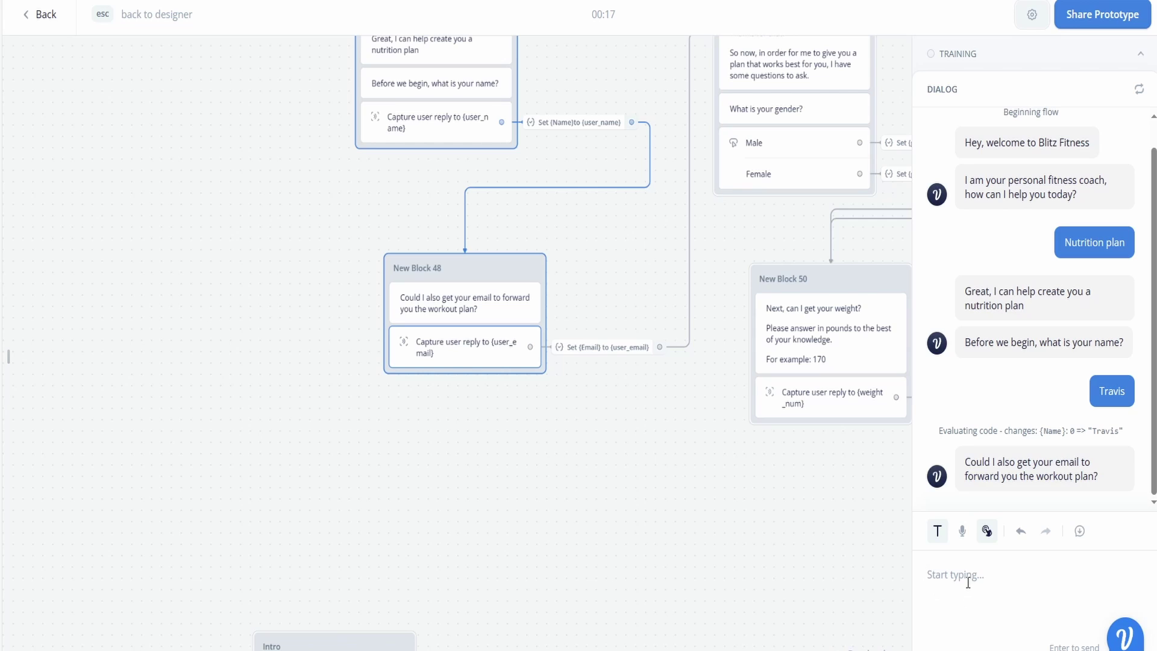
type("123@email")
key("Return")
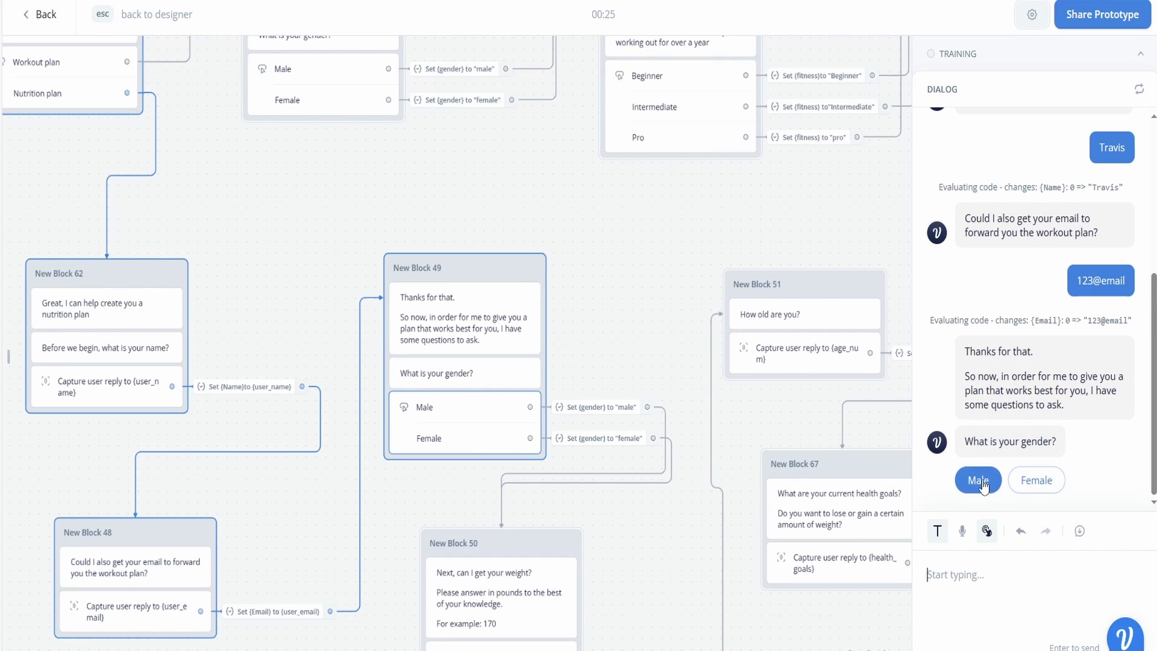
Answer the gender, weight and age questions with Male, 200 and 21.
left_click(978, 476)
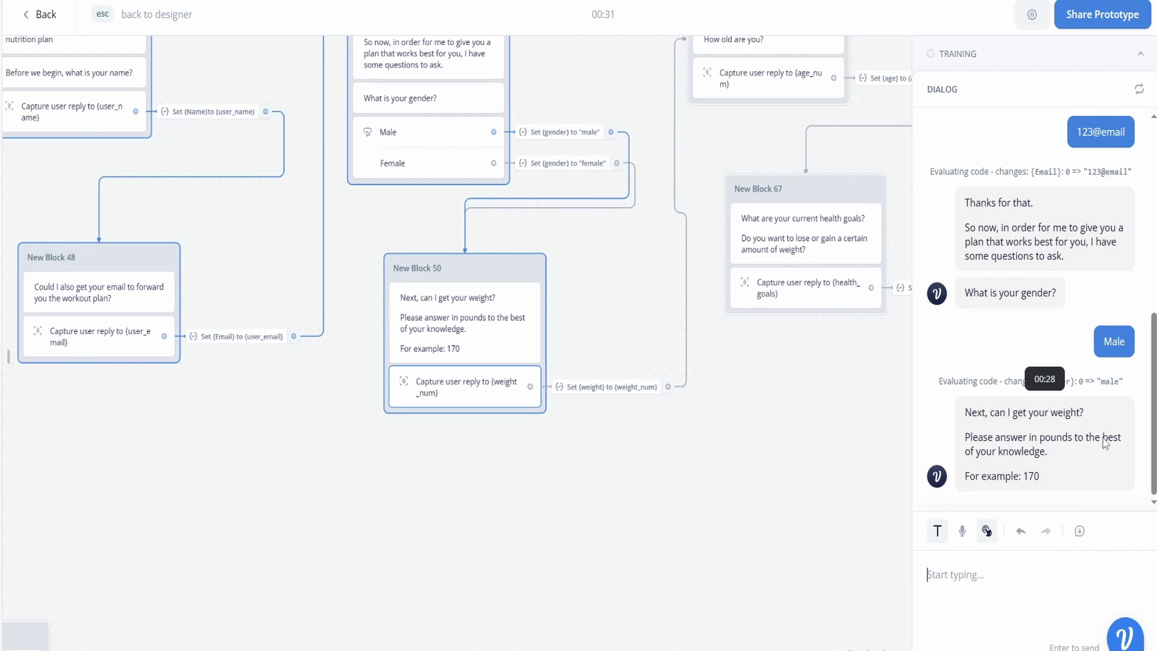
type("200")
key("Return")
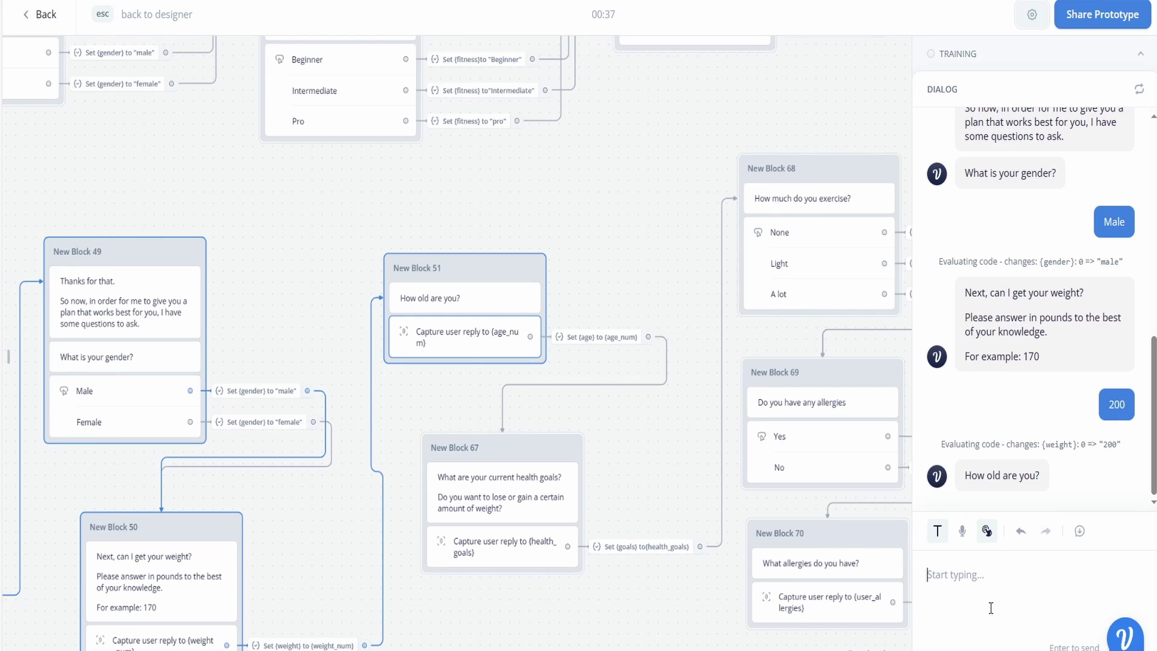
type("21")
key("Return")
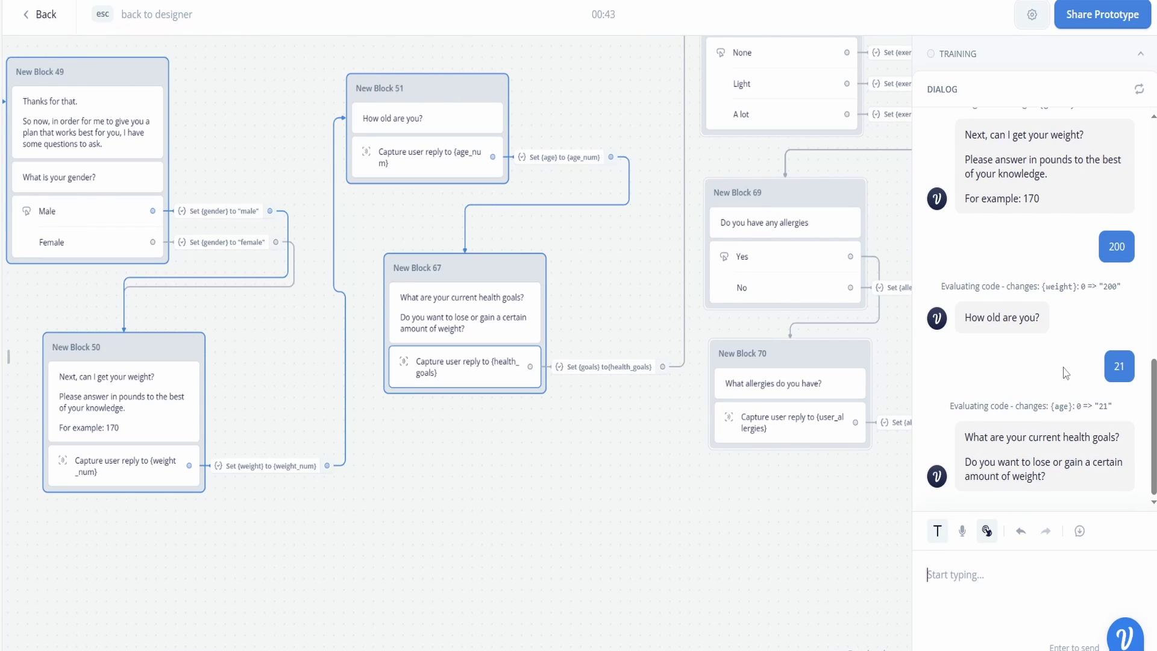
Answer the health goals question with "I want to lose 35 pounds in the next 5 months".
type("I w")
type("ant to lose ")
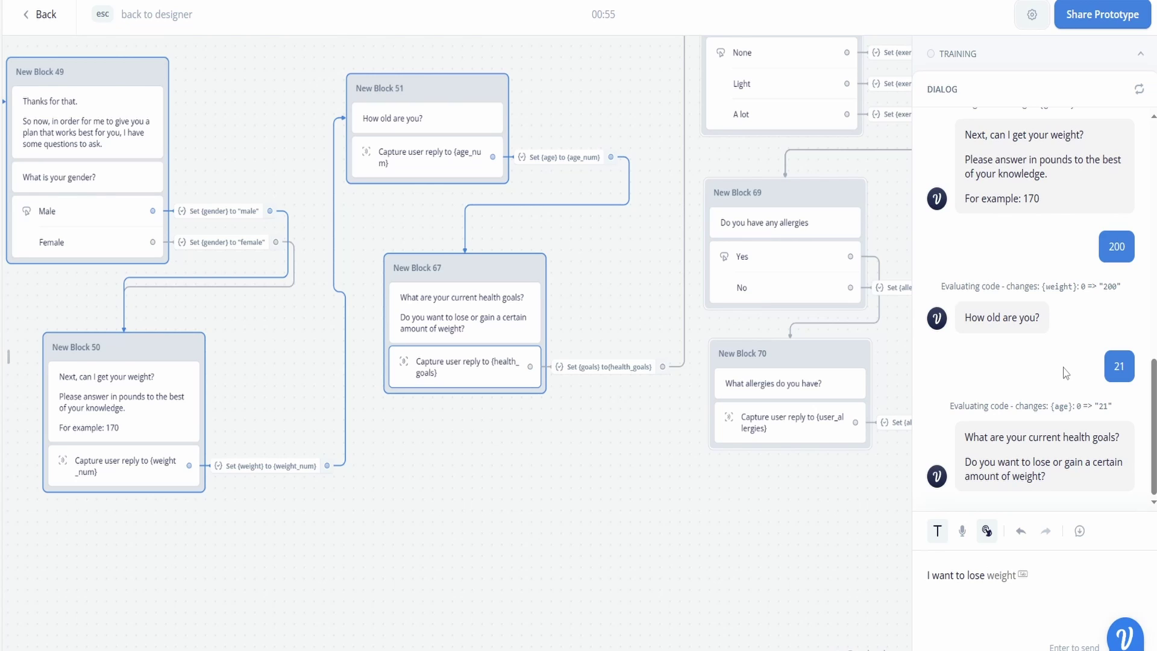
type("30")
type(" poin")
type("unds in rt")
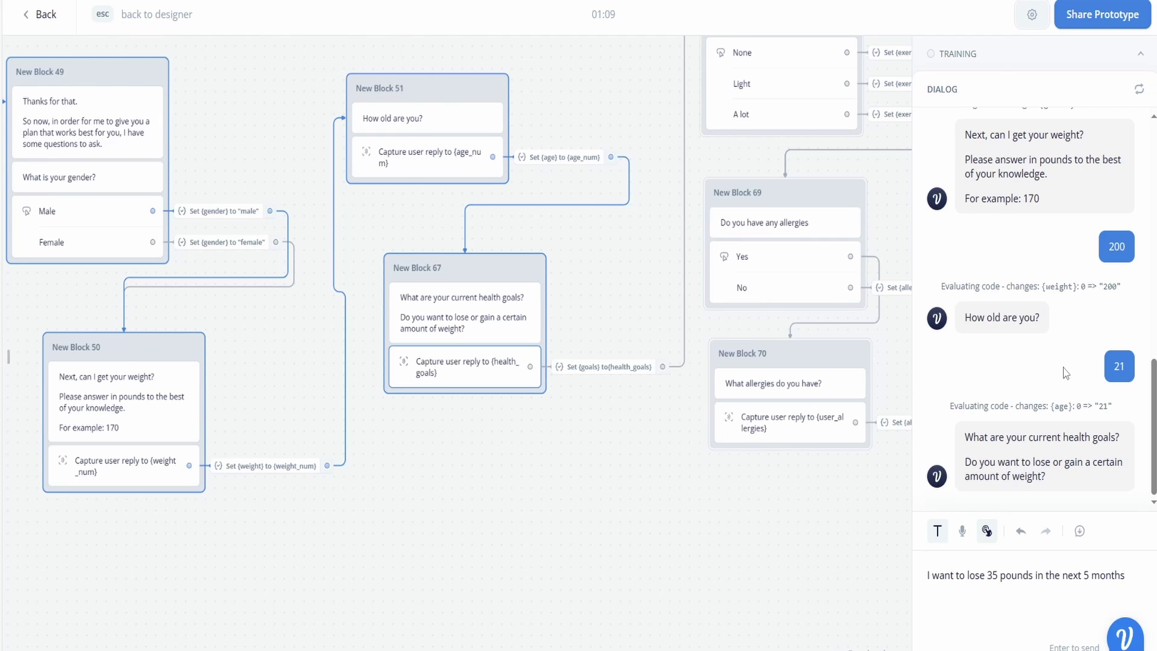
key("Return")
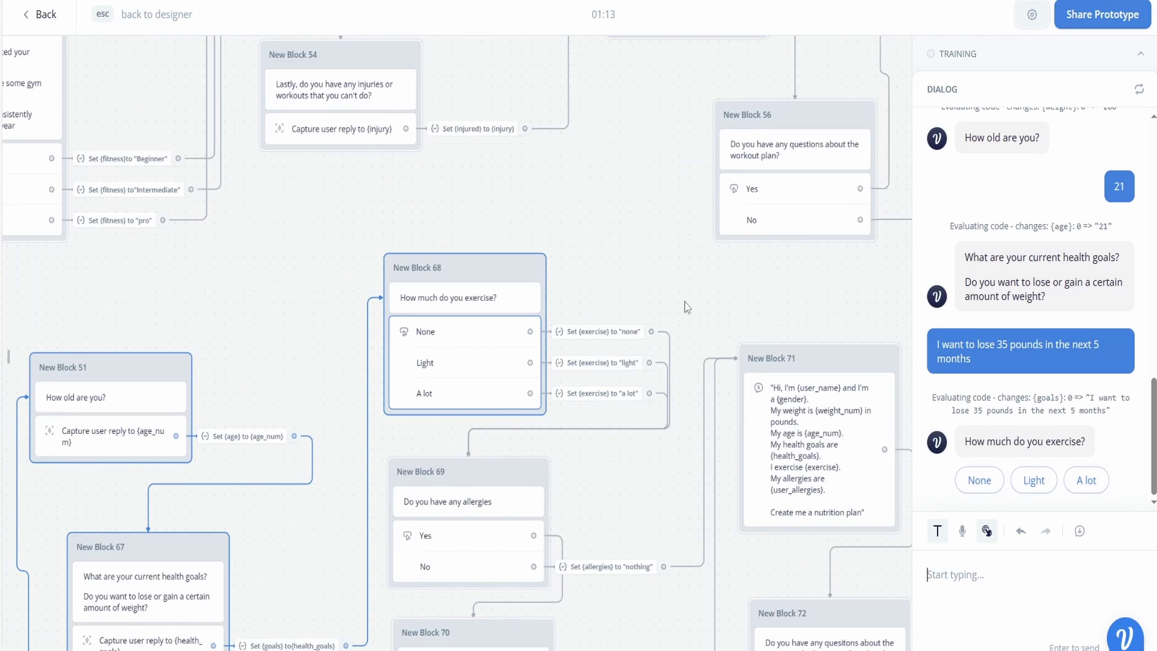
Answer the exercise question with "A lot" and the allergies question with No.
left_click(1086, 479)
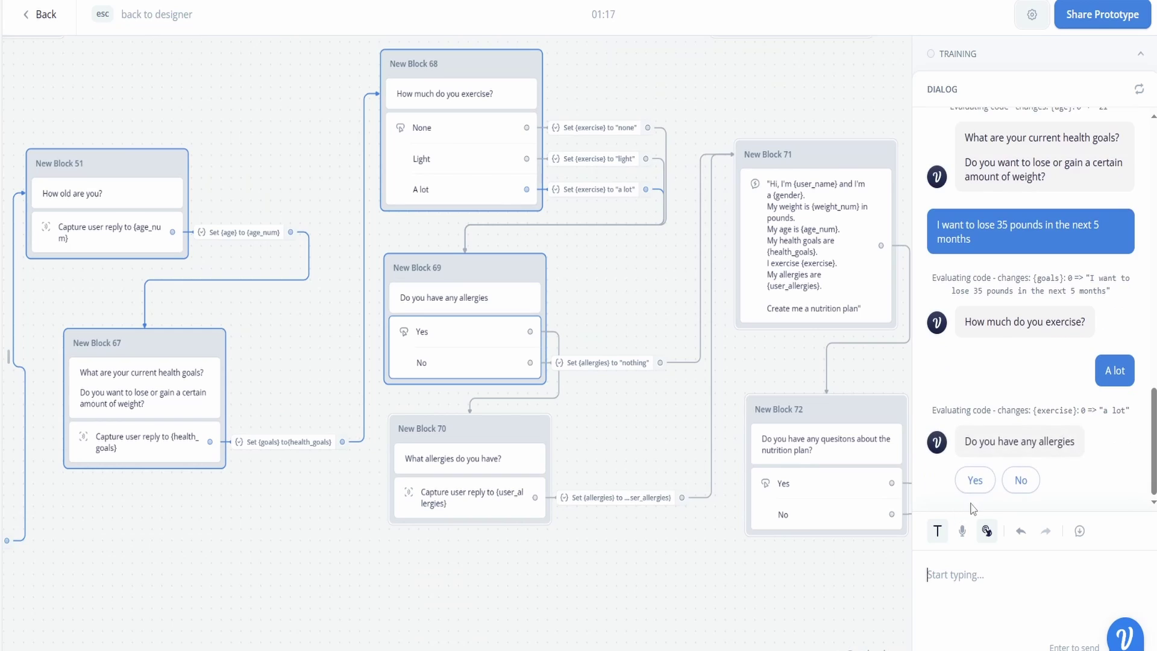
left_click(1020, 480)
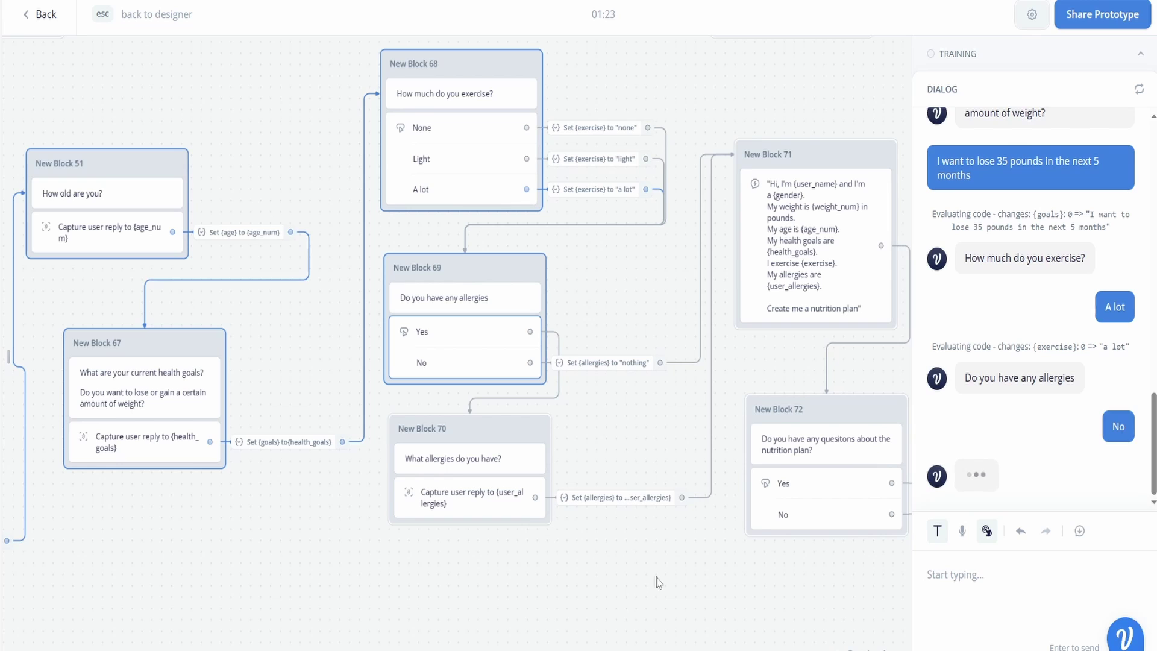
left_click_drag(658, 582, 607, 609)
left_click_drag(855, 445, 838, 441)
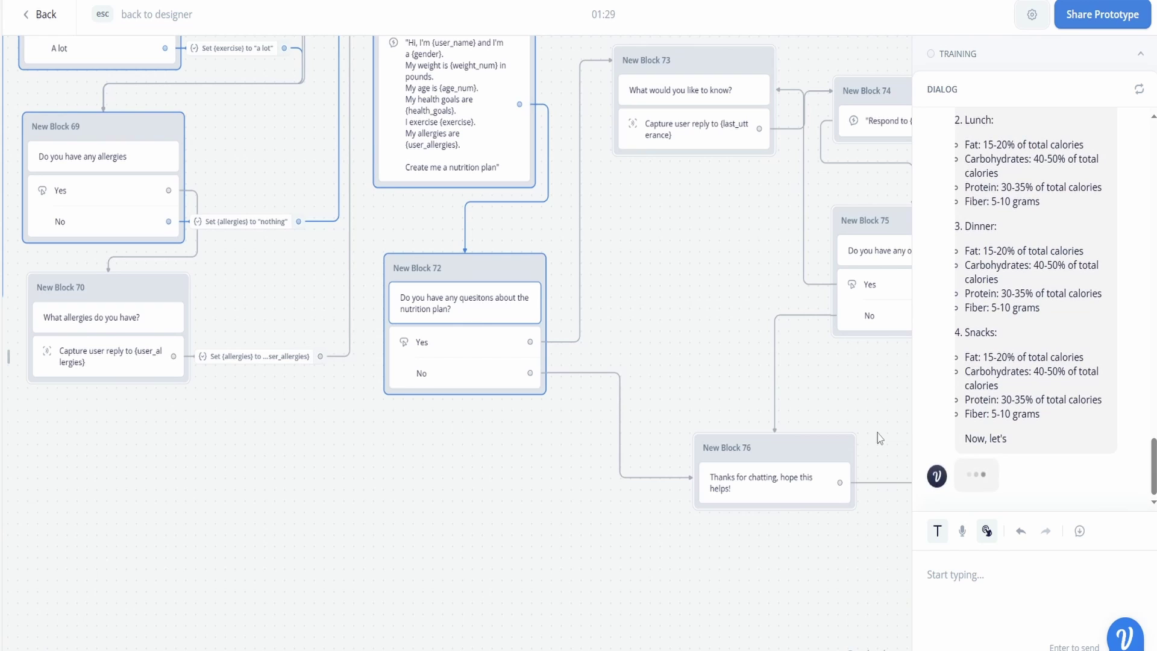
Examine the generated nutrition plan, from the calorie calculation through the macronutrient breakdown for breakfast, lunch, dinner and snacks.
scroll(1089, 422, "up", 5)
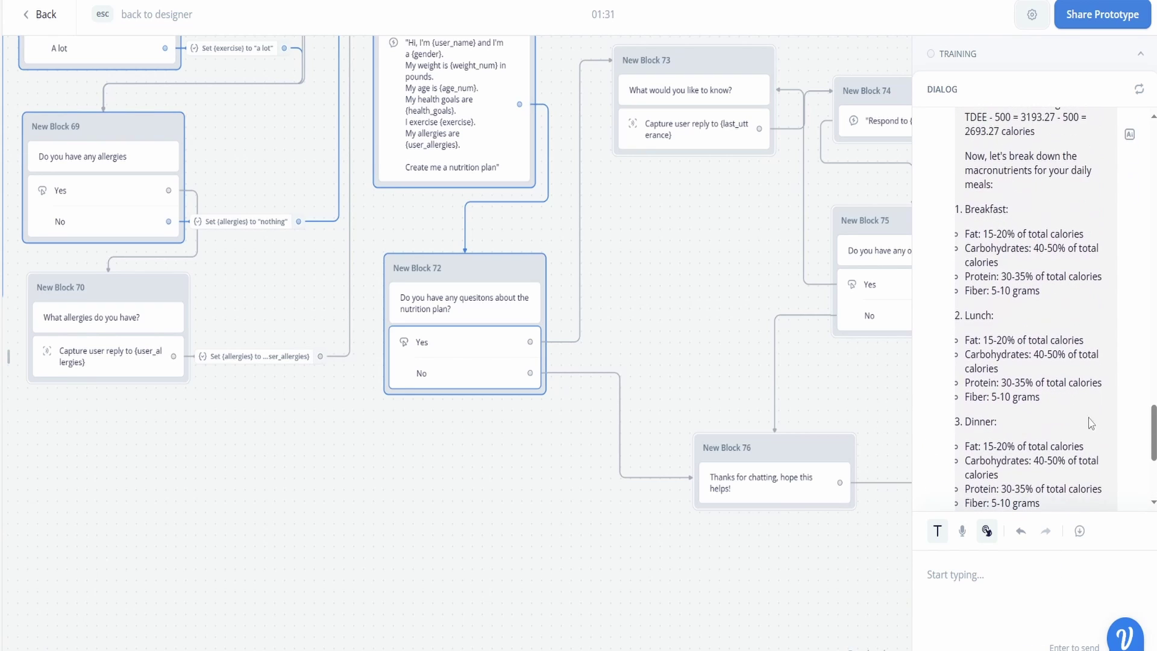
scroll(1088, 416, "up", 6)
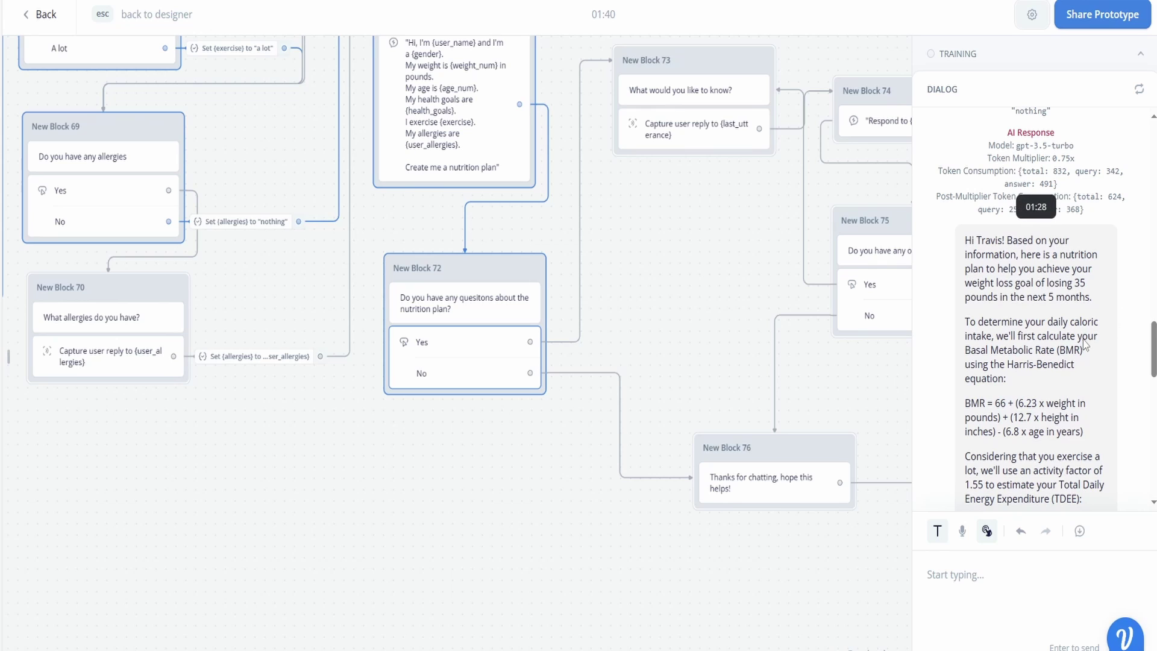
scroll(1108, 356, "down", 1)
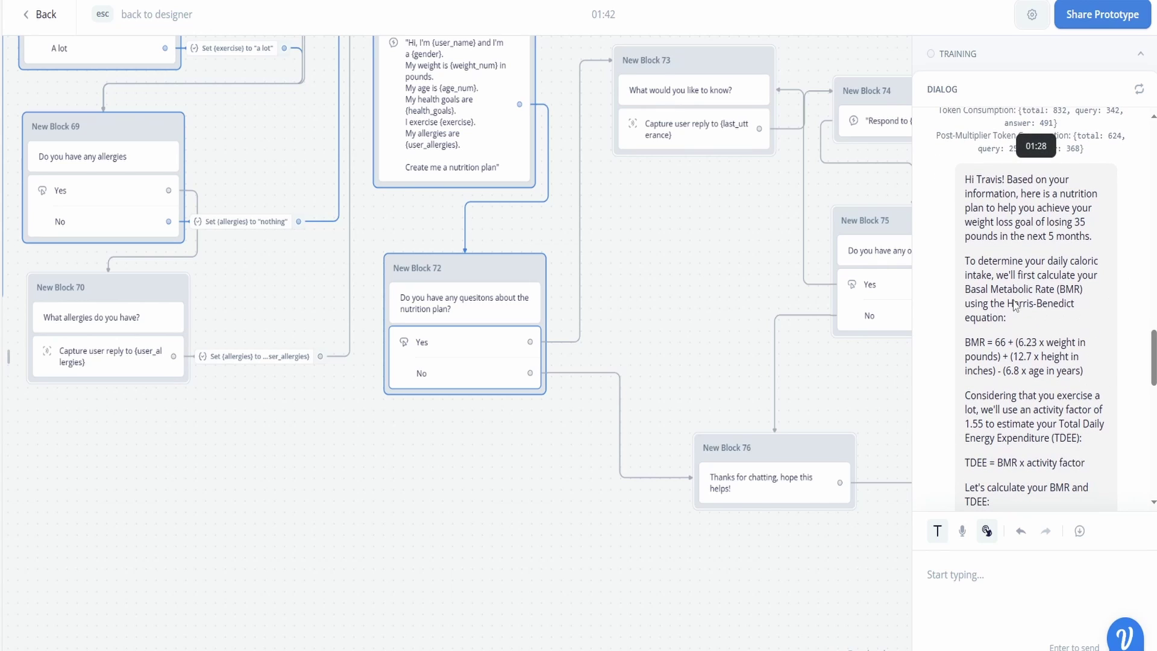
scroll(1090, 335, "down", 1)
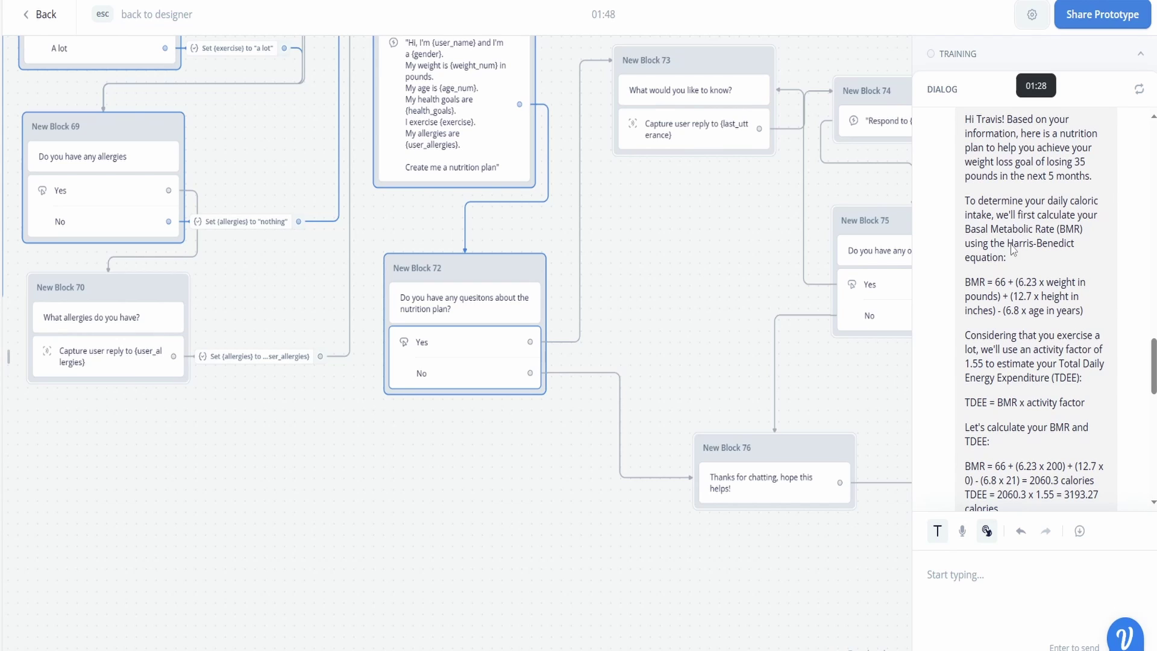
scroll(1108, 288, "up", 1)
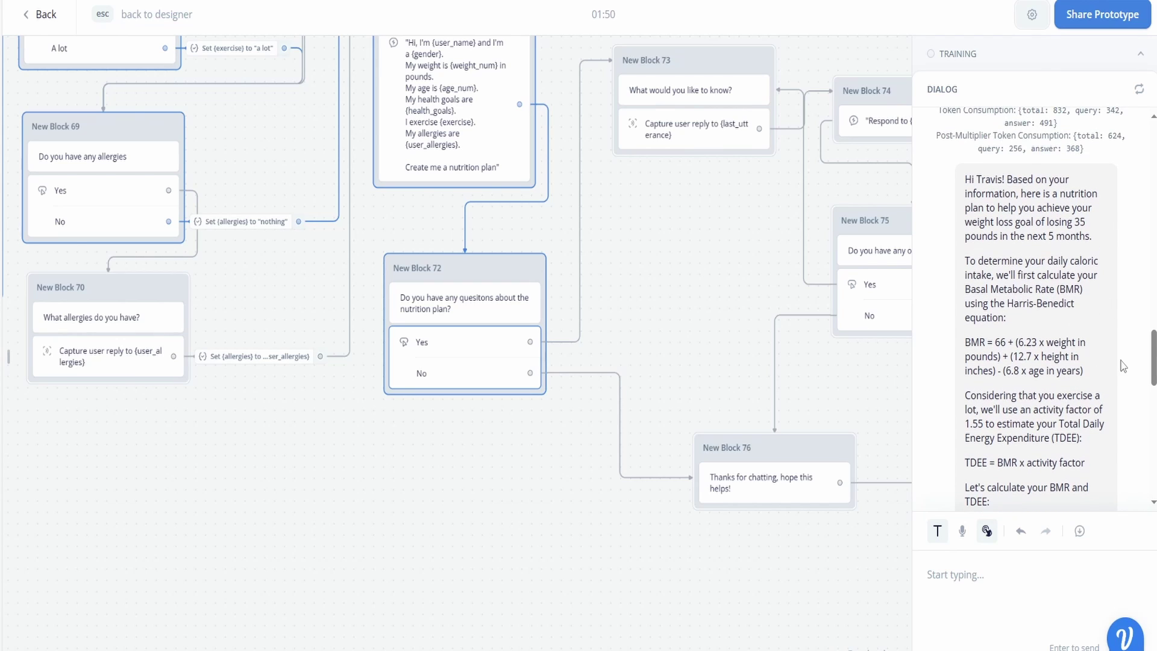
scroll(1102, 370, "up", 1)
scroll(1073, 380, "down", 1)
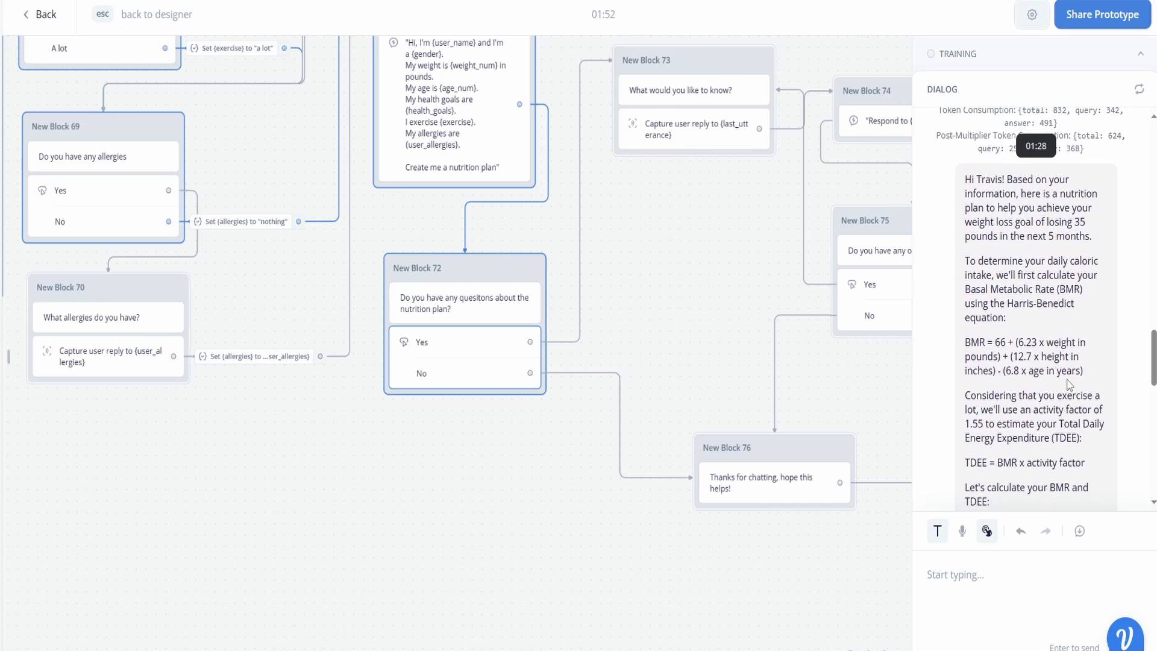
scroll(1108, 370, "down", 1)
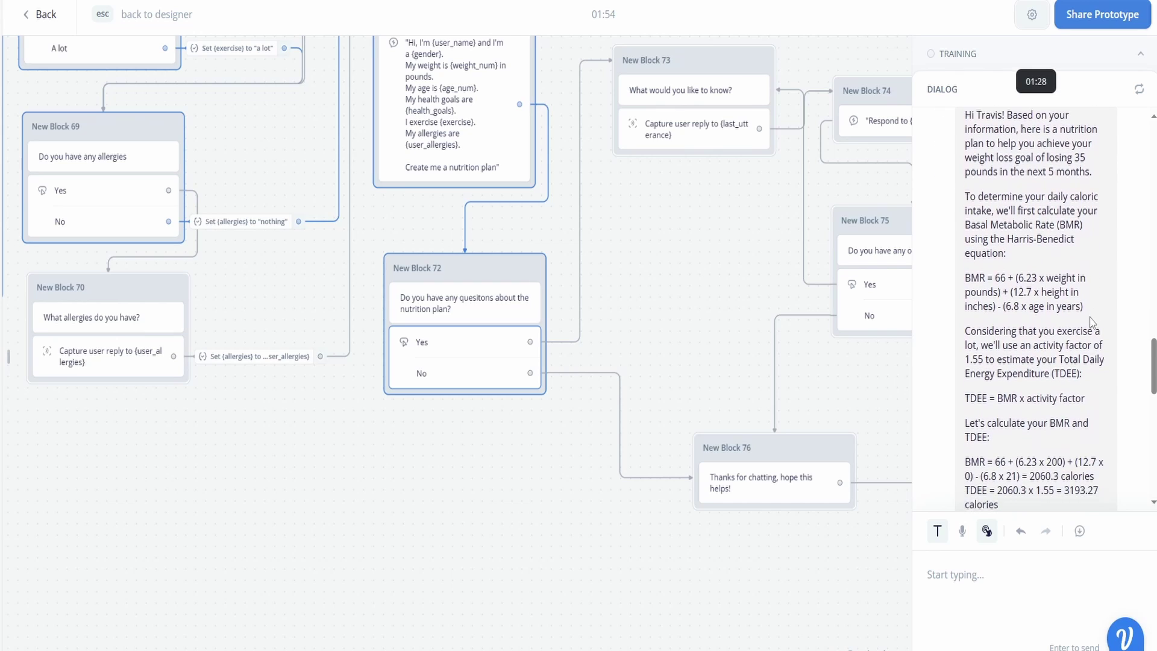
scroll(1094, 310, "down", 1)
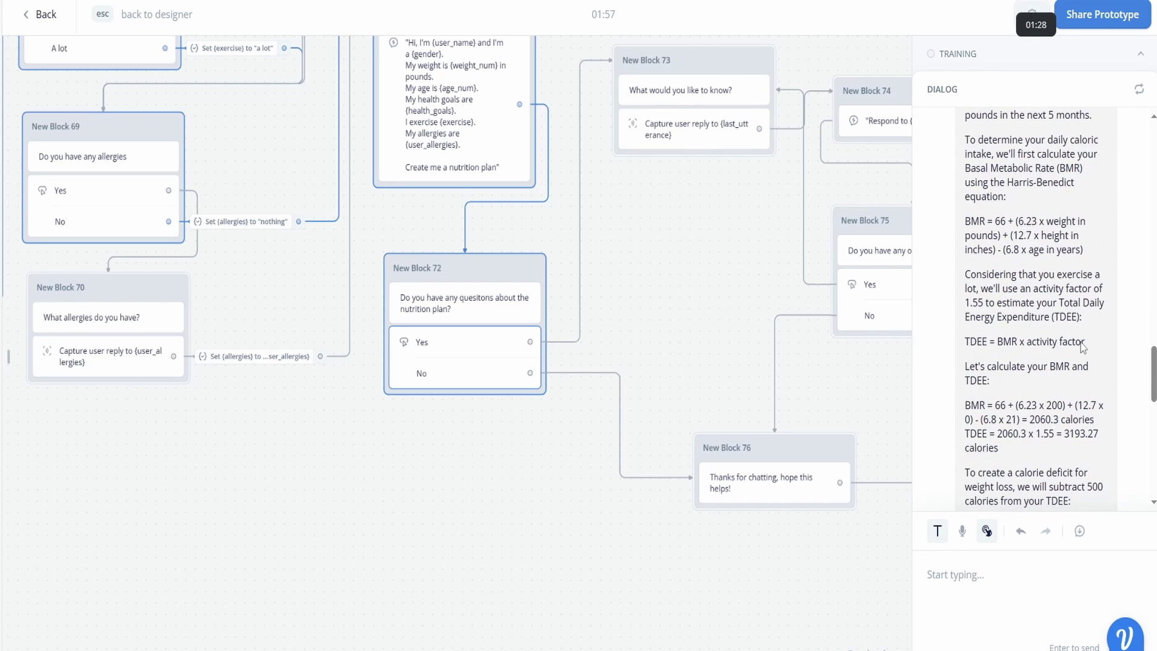
scroll(1105, 303, "down", 1)
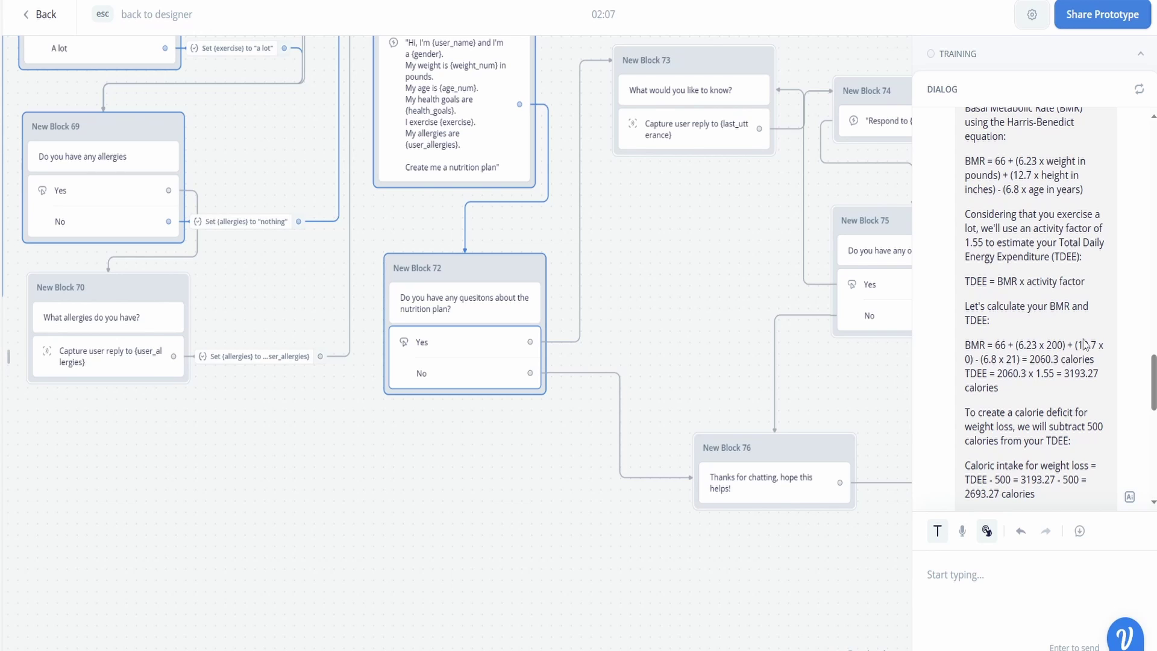
scroll(1072, 293, "down", 1)
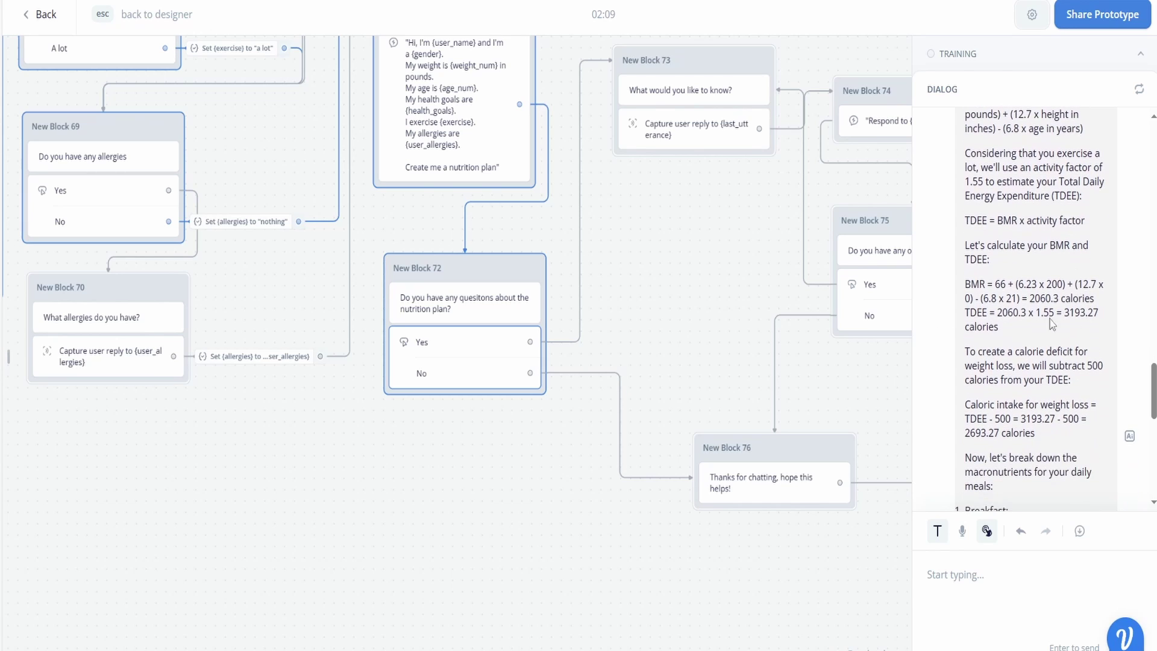
scroll(1051, 268, "down", 1)
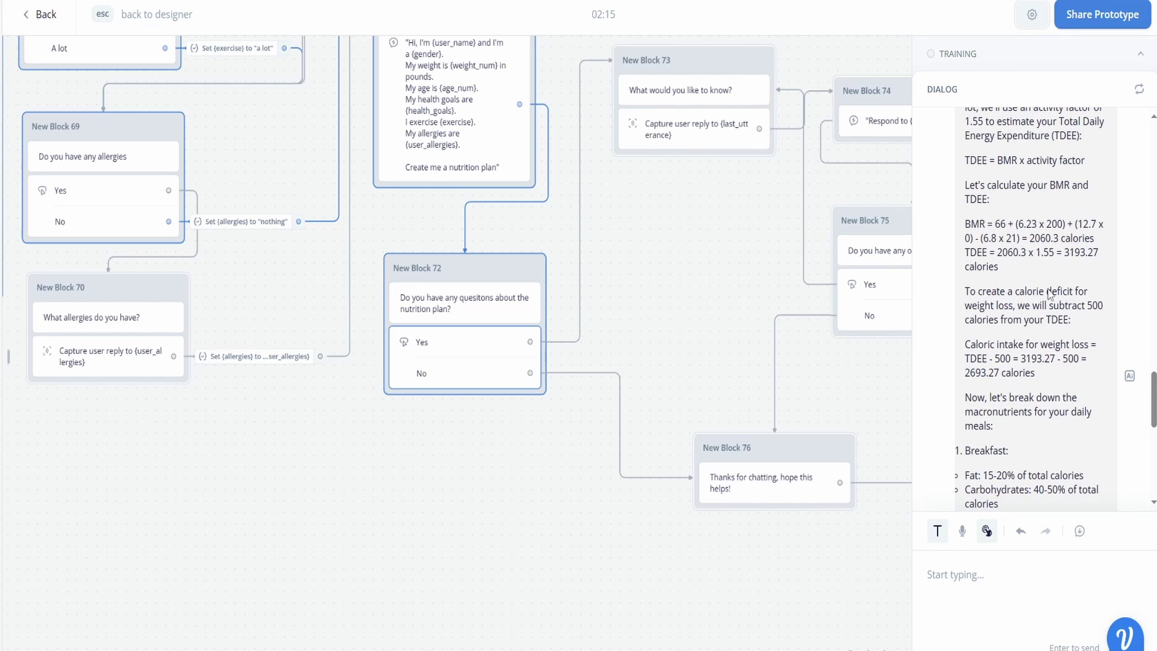
scroll(1003, 211, "down", 2)
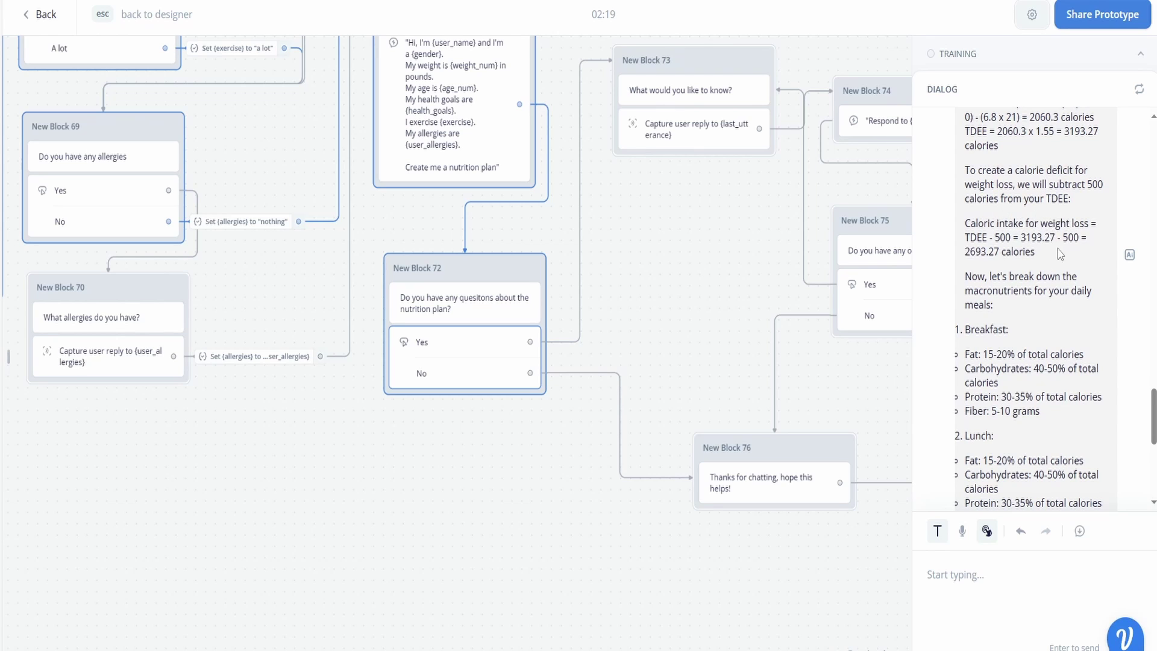
scroll(1060, 253, "down", 2)
scroll(1048, 289, "up", 4)
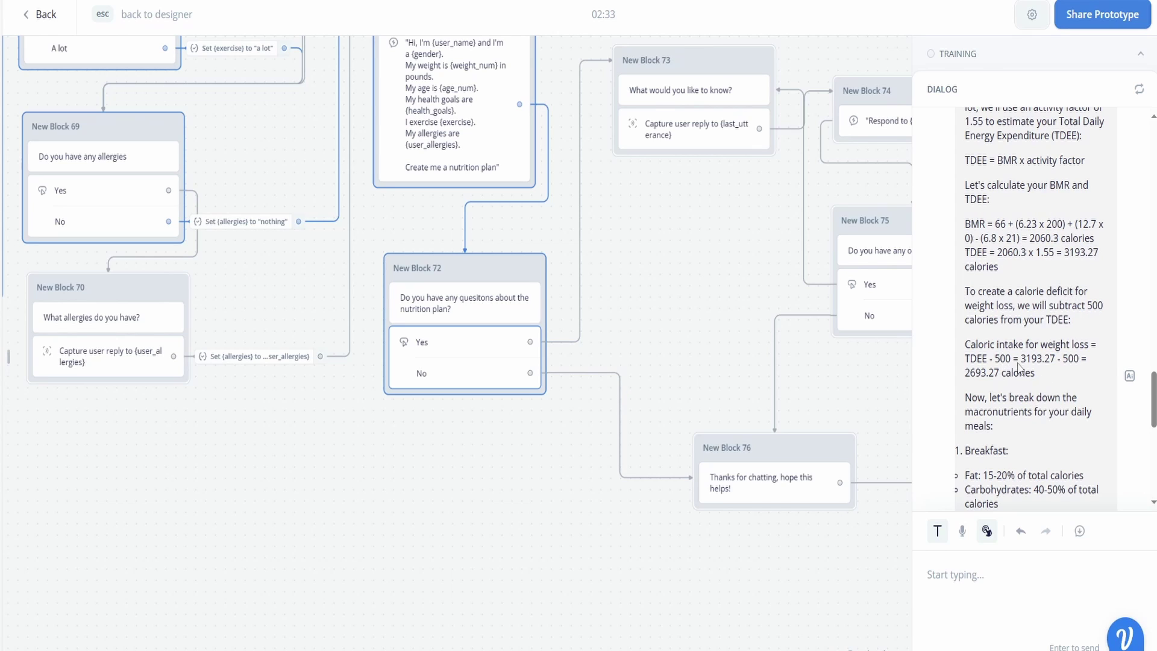
scroll(1018, 366, "down", 2)
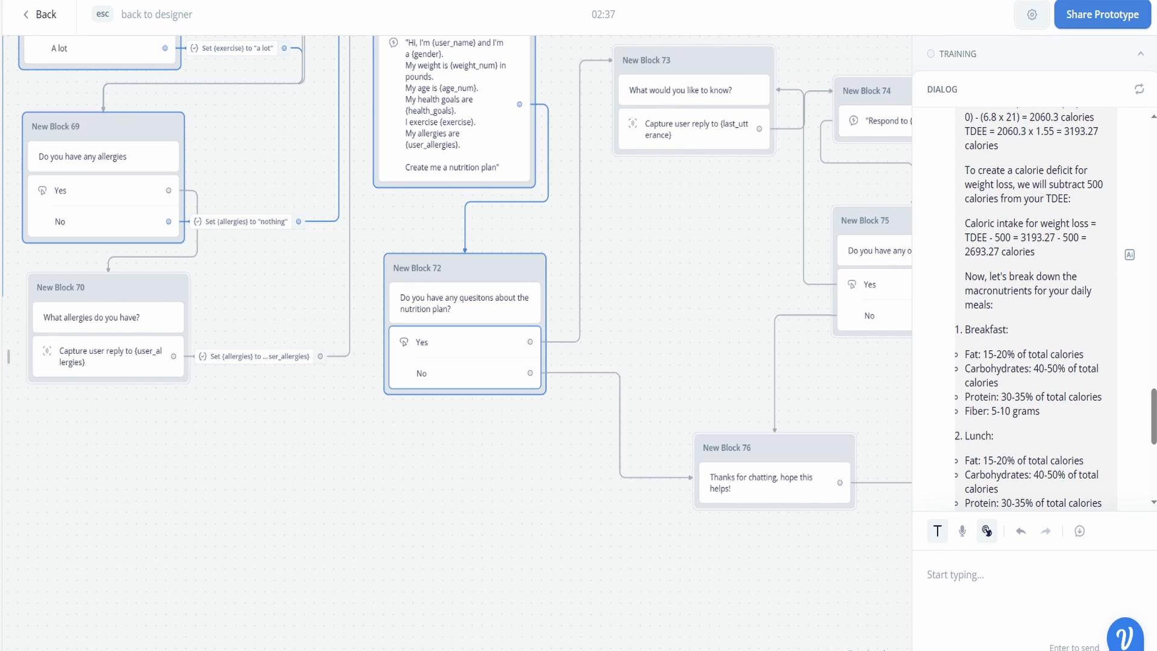
scroll(998, 333, "down", 2)
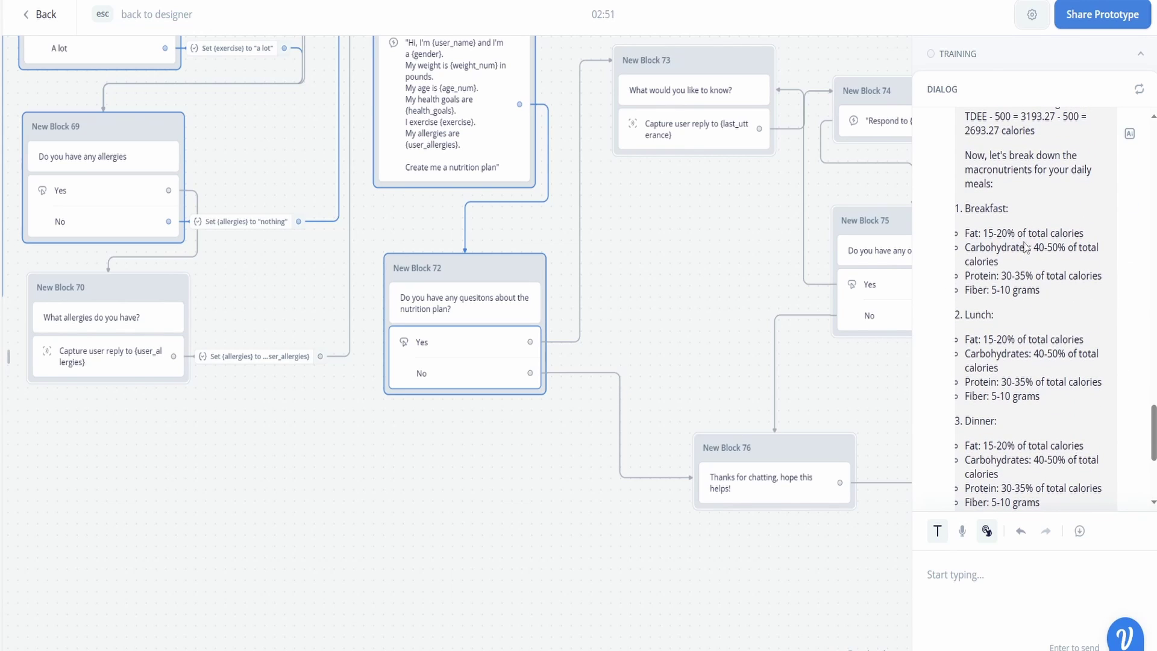
scroll(993, 263, "down", 2)
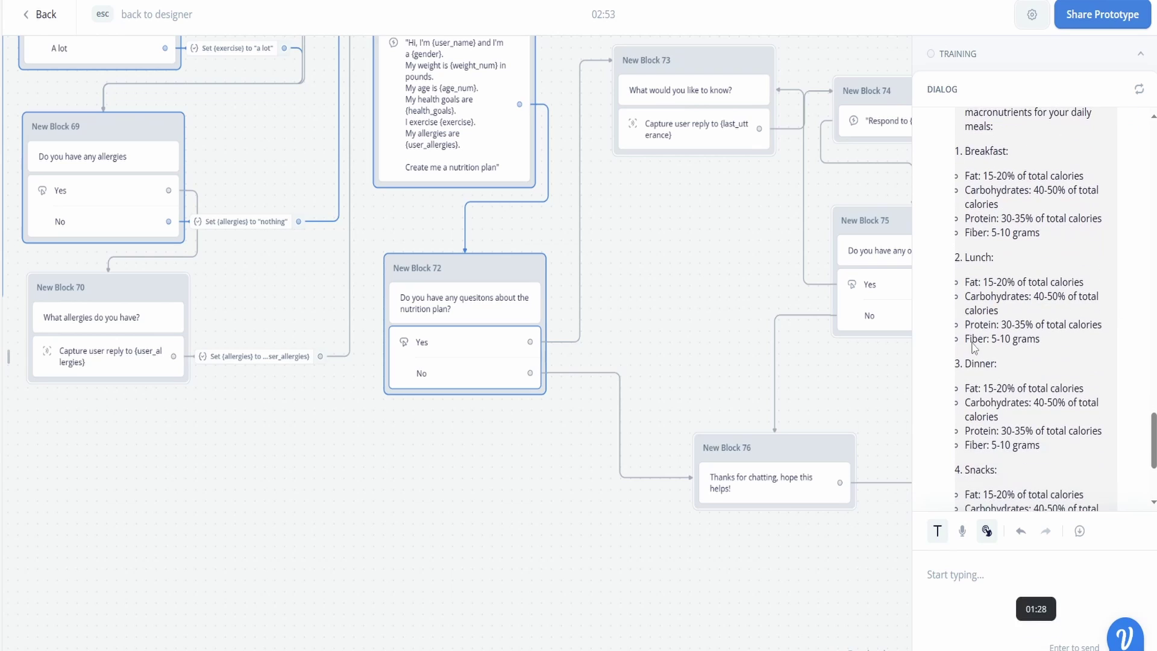
scroll(964, 290, "down", 2)
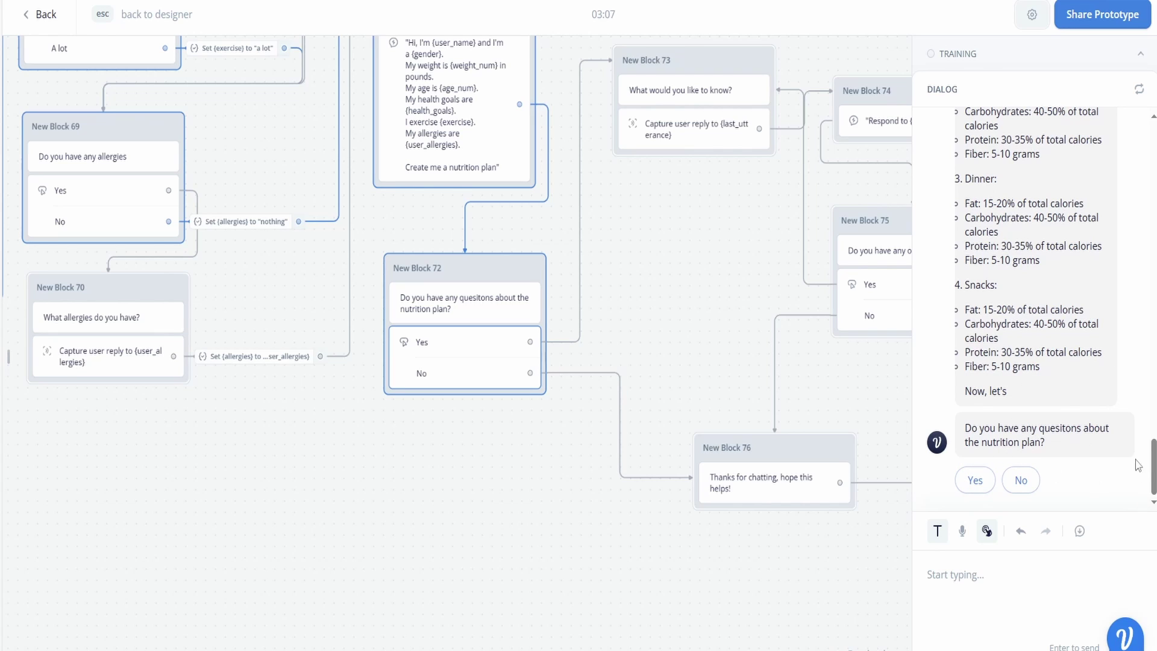
Answer Yes to having questions about the nutrition plan and ask "what are 2 example meals for each daily meal that fits my plan".
left_click(977, 486)
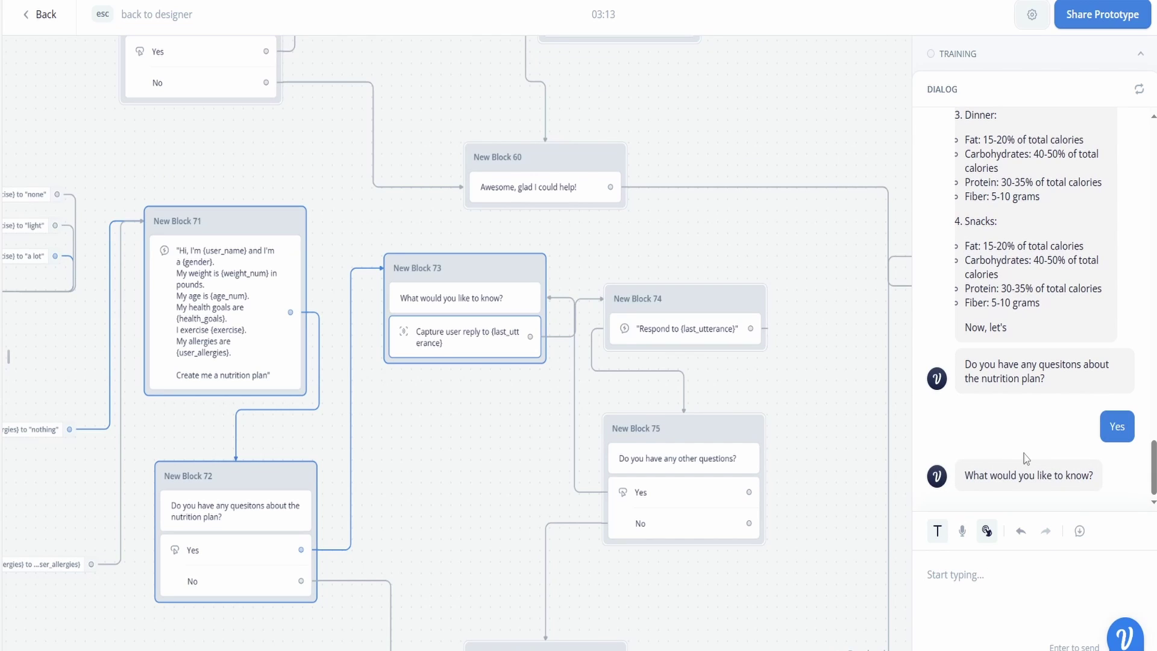
type("w")
type("hat are 2 exa")
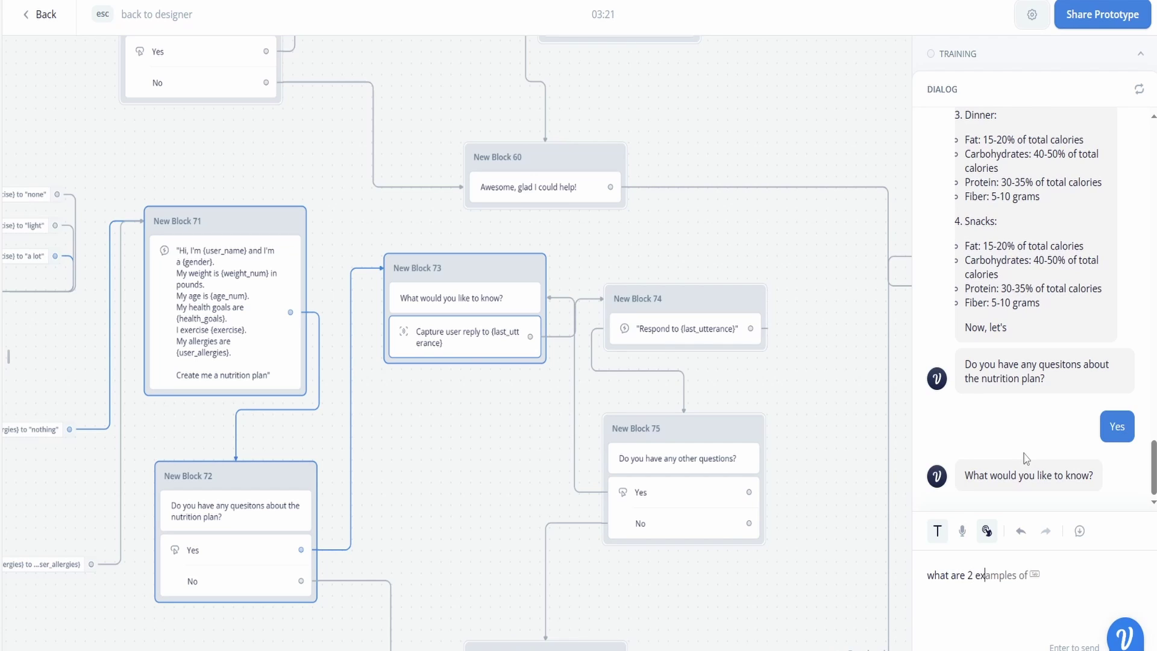
type("mple meals for each")
scroll(1026, 458, "up", 6)
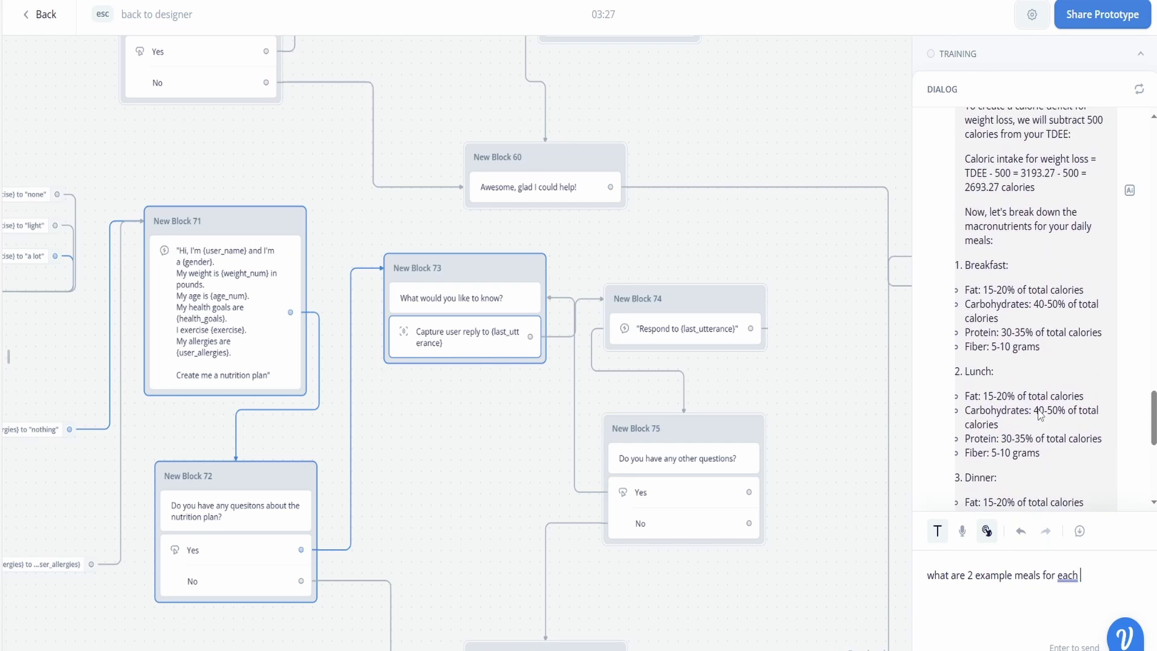
scroll(1029, 310, "down", 6)
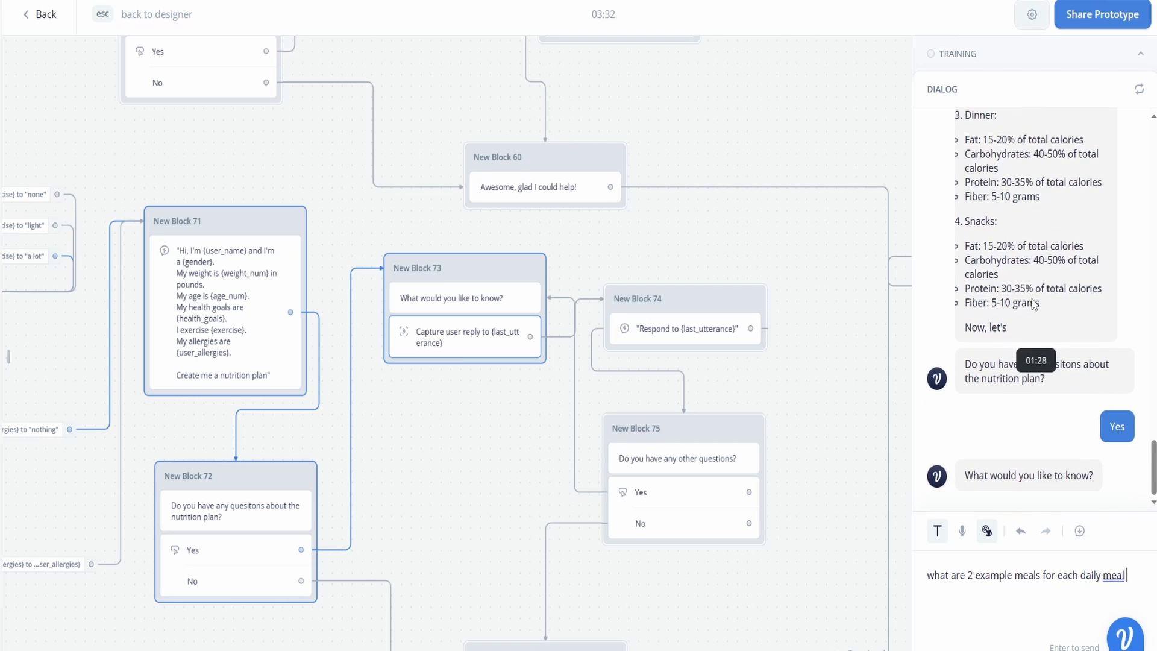
type("that fits my plan")
key("Return")
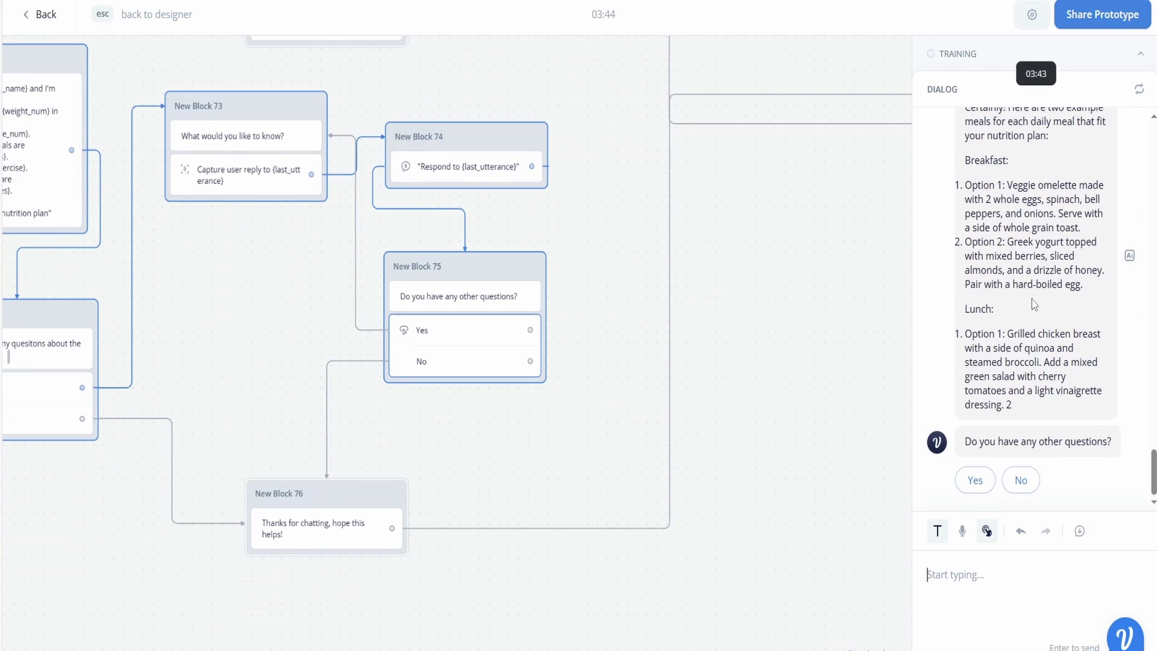
Review the example meals reply, return to the designer and set Max Tokens to 829 for the AI response in New Block 74.
scroll(1031, 299, "up", 2)
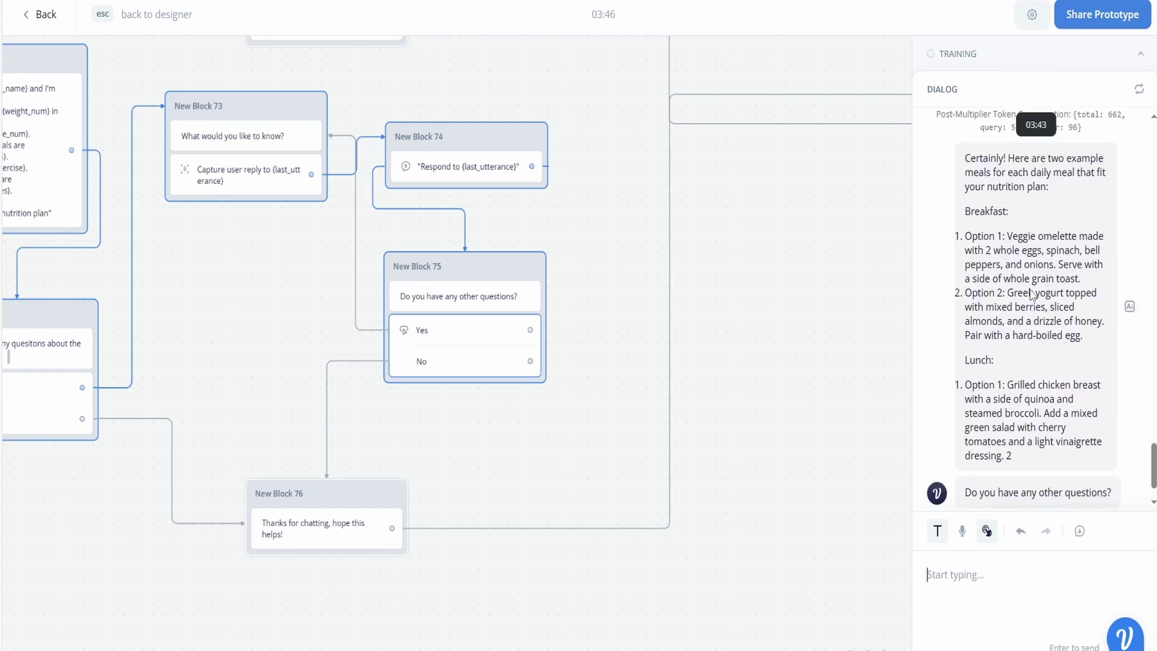
scroll(1055, 363, "down", 1)
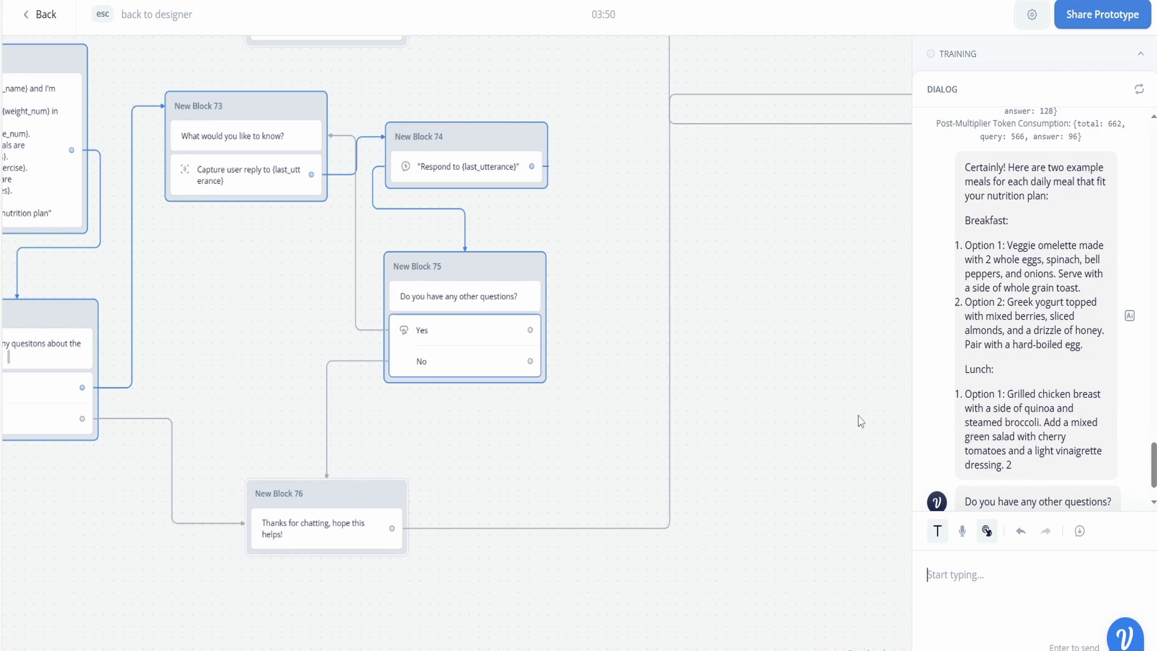
scroll(560, 380, "left", 3)
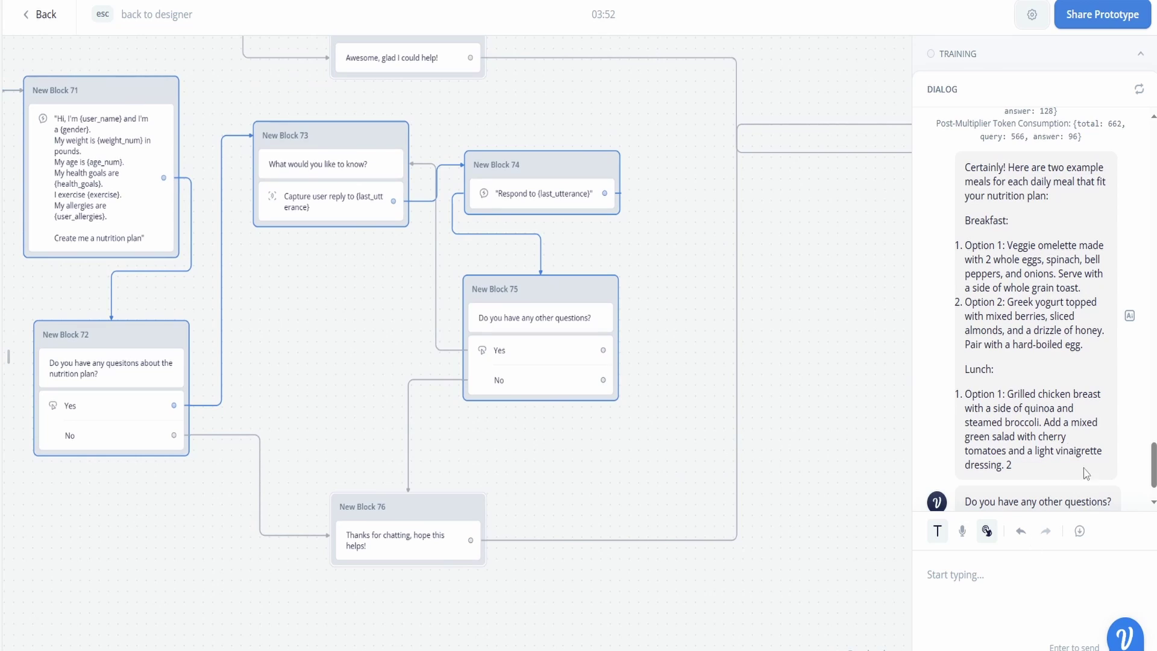
scroll(1087, 474, "down", 2)
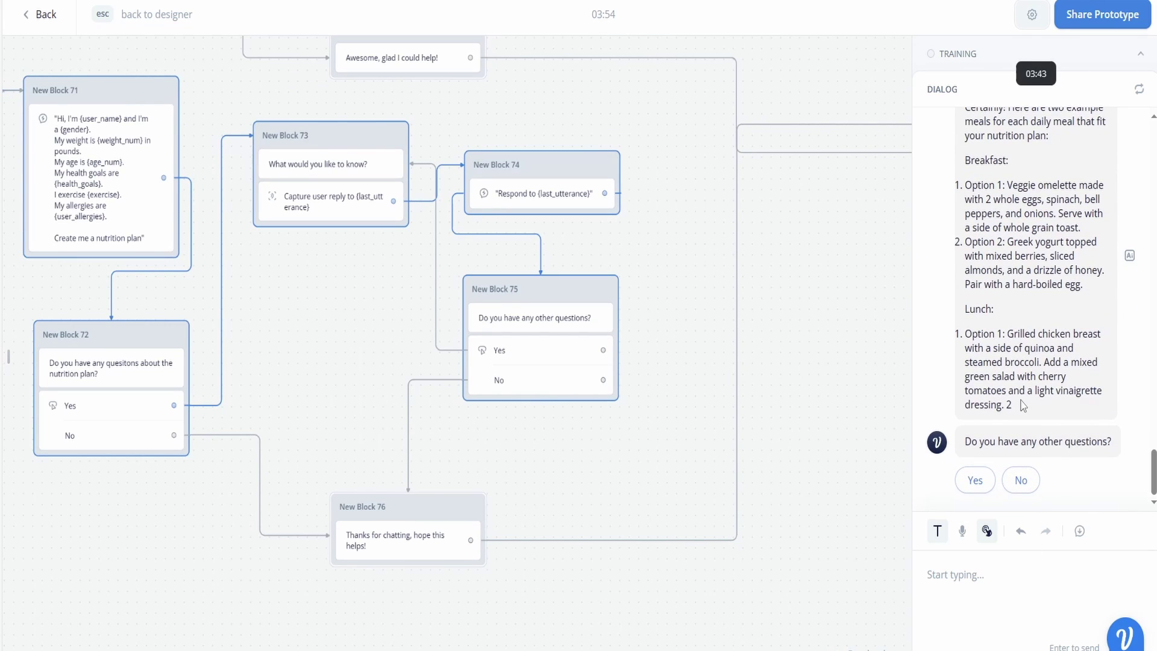
scroll(1023, 405, "up", 2)
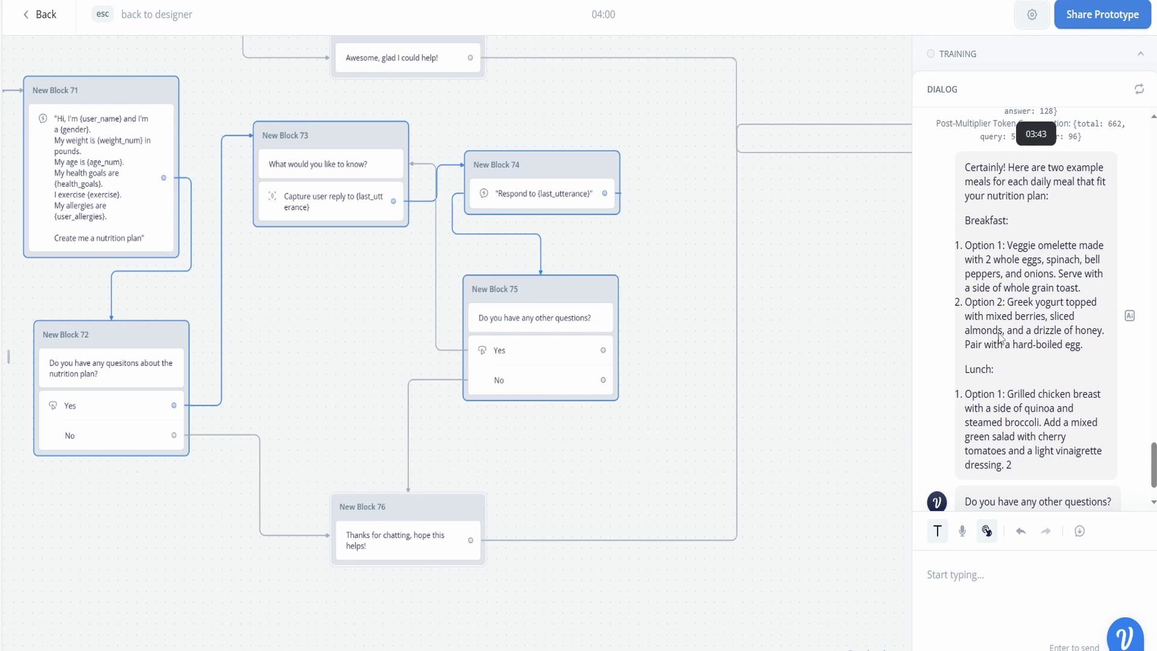
scroll(1018, 316, "down", 2)
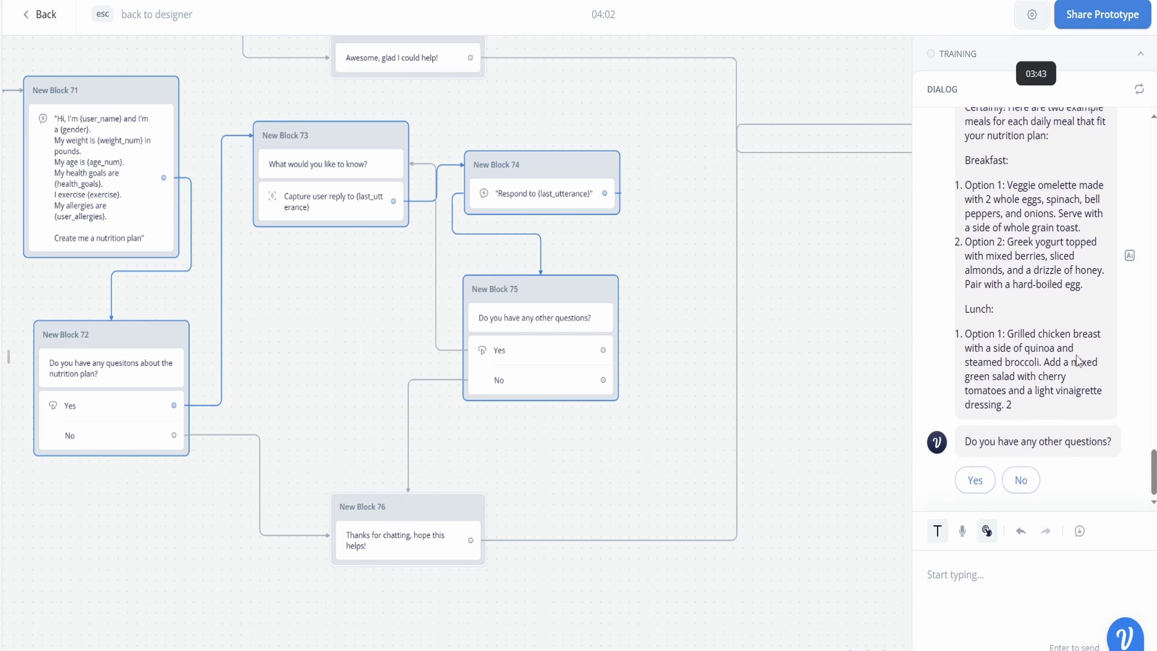
left_click(555, 335)
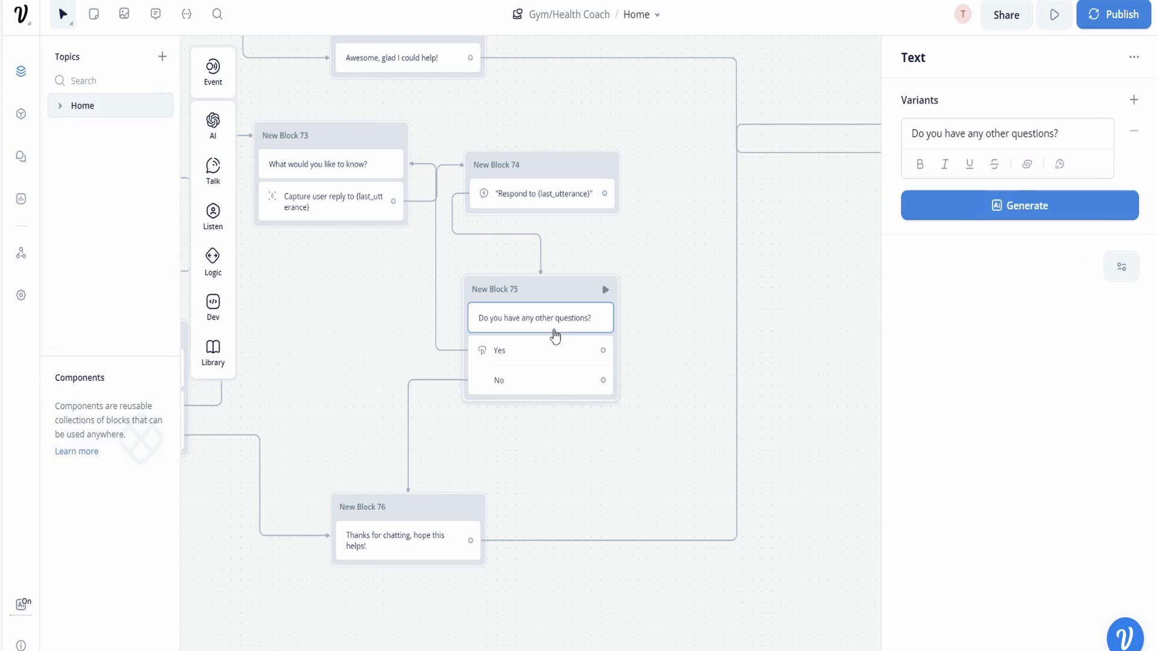
left_click(623, 490)
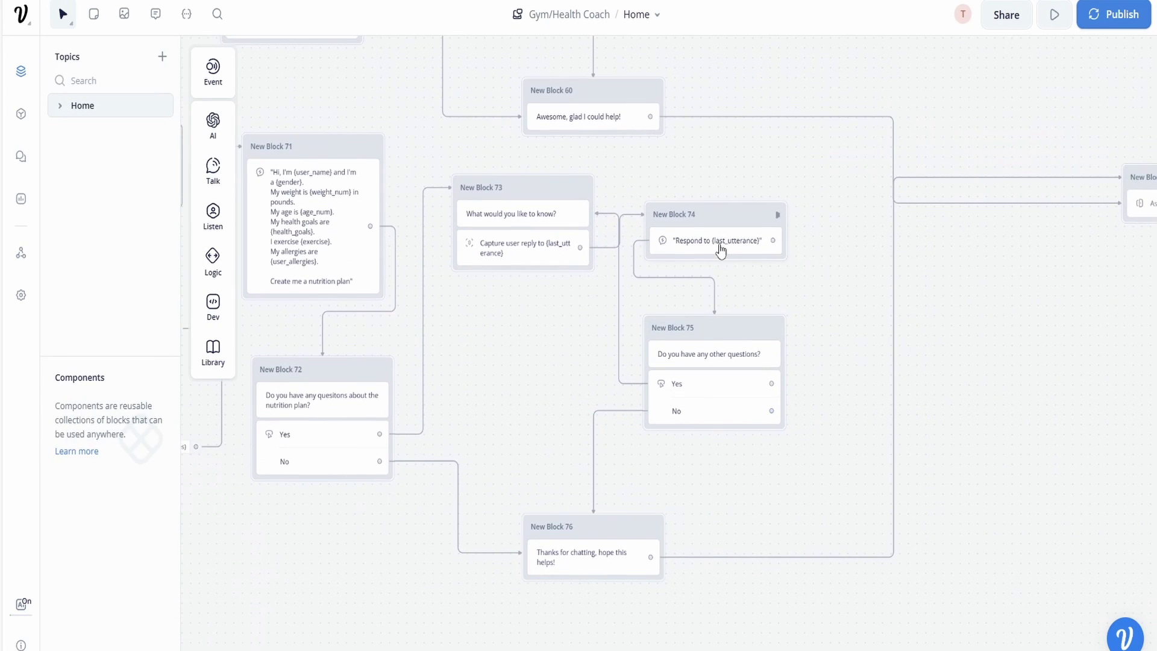
left_click(727, 256)
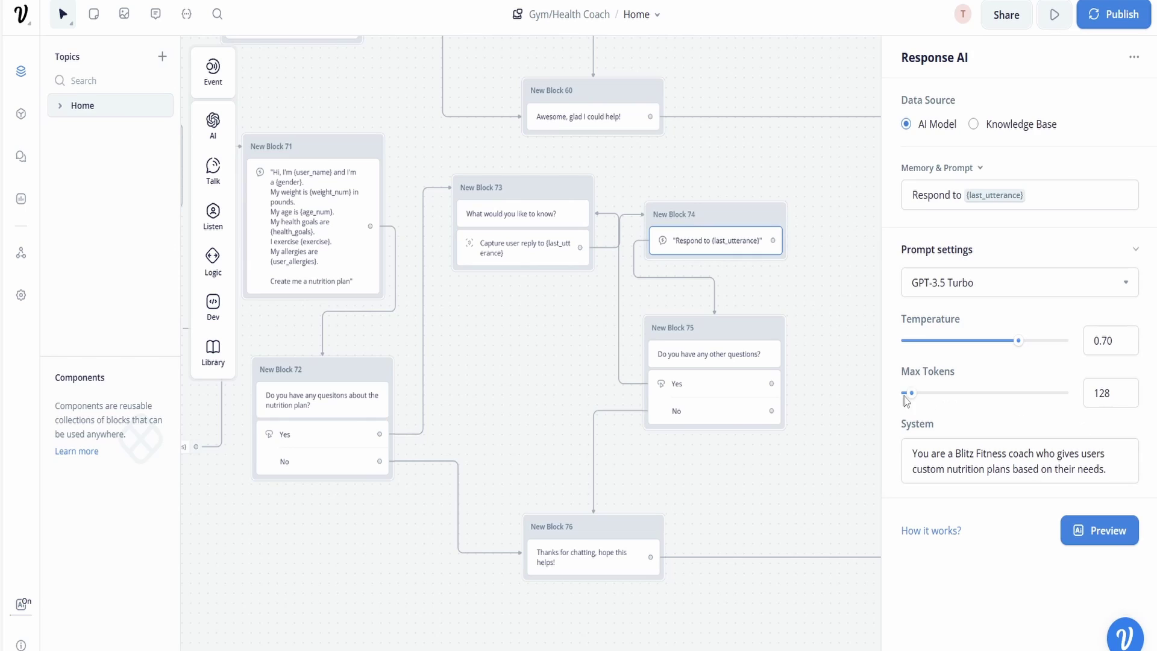
left_click_drag(904, 393, 971, 396)
scroll(788, 434, "left", 2)
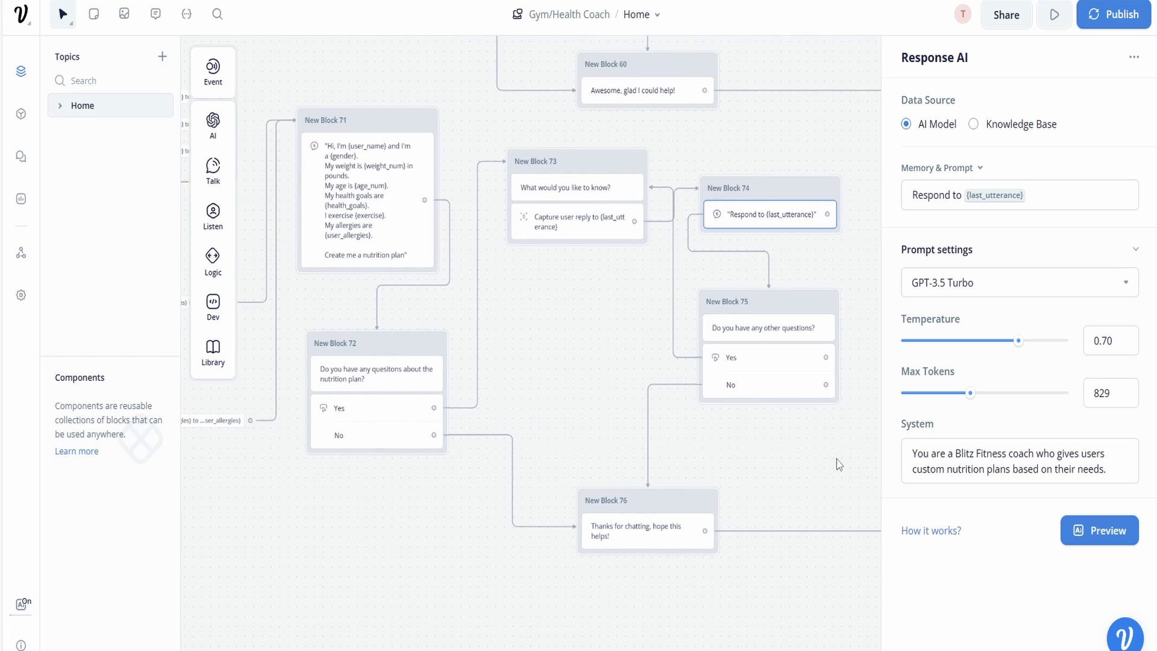
left_click(788, 434)
Start another test run of the chatbot prototype from the designer.
scroll(705, 411, "left", 5)
scroll(246, 291, "left", 1)
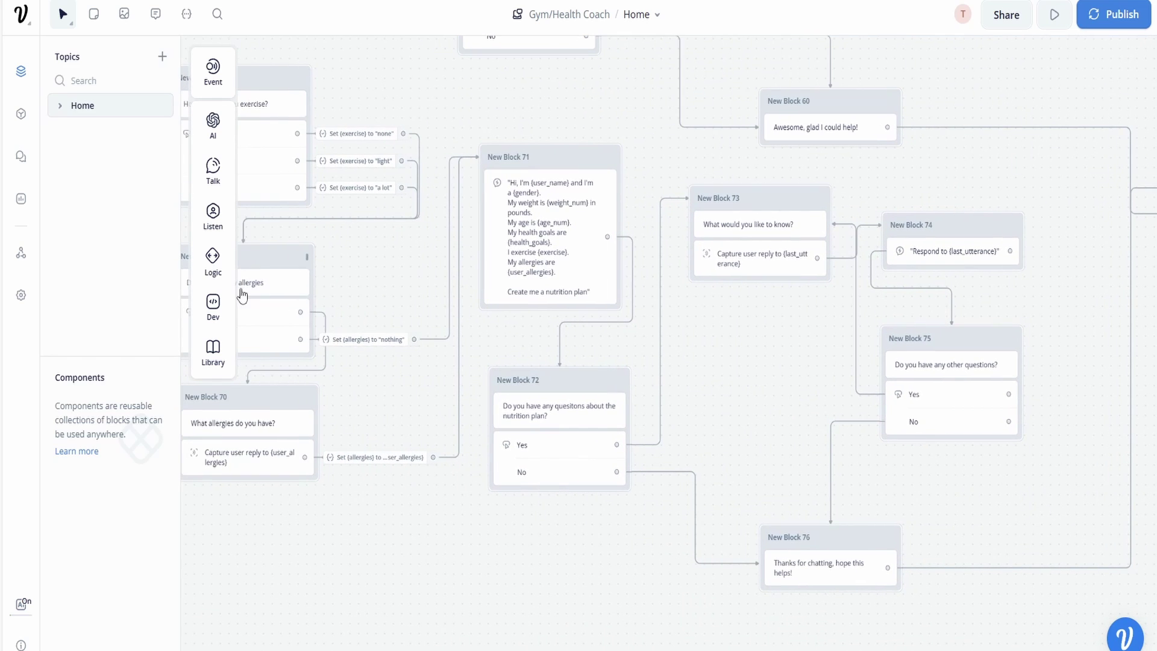
left_click(1054, 15)
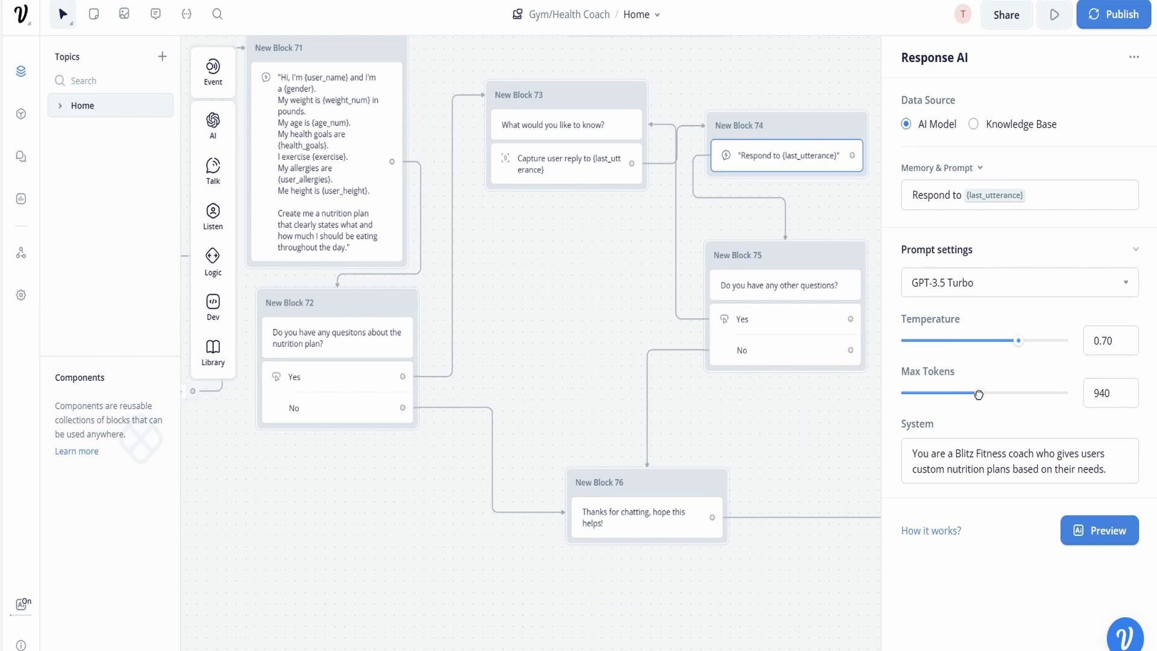
Raise Max Tokens further for the AI response in New Block 74 and open the nutrition plan prompt in New Block 71.
left_click_drag(978, 395, 985, 394)
left_click(326, 166)
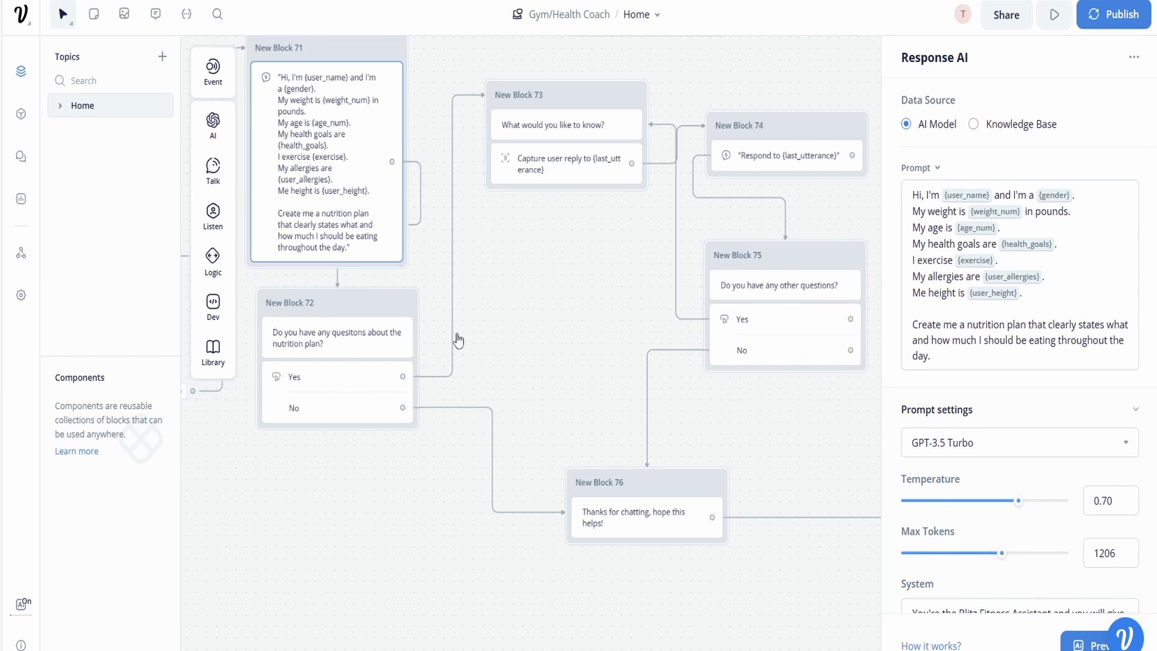
Review the nutrition plan prompt in New Block 71 along with its model settings and system instructions, then close its settings.
left_click_drag(554, 310, 728, 362)
left_click(498, 248)
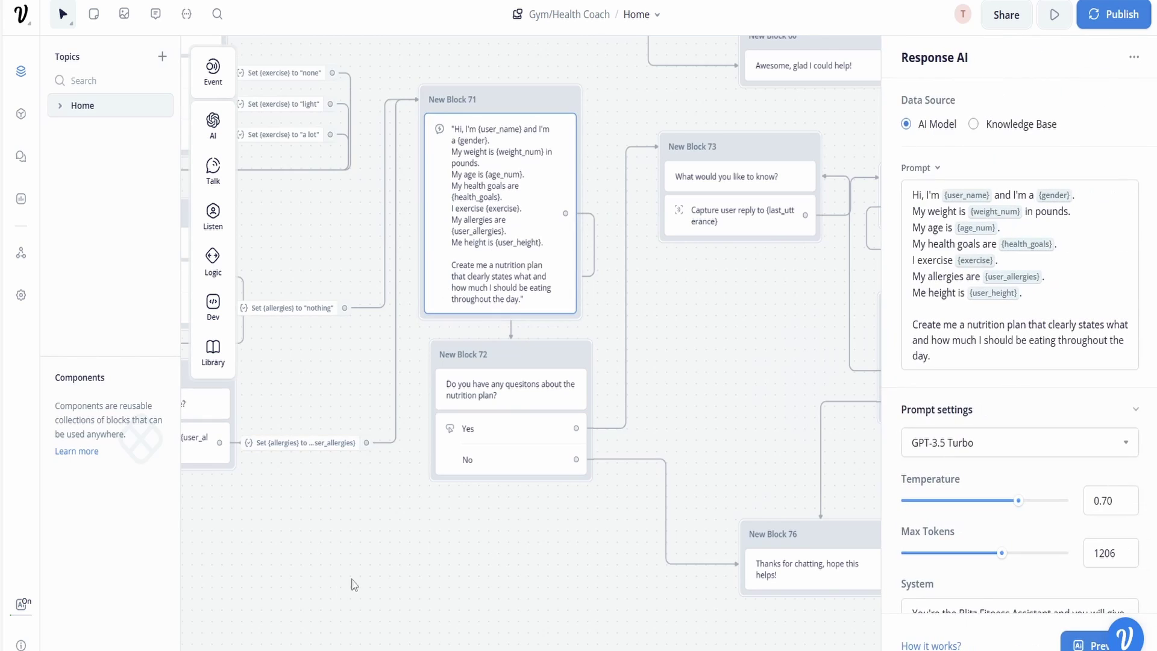
left_click_drag(593, 203, 842, 235)
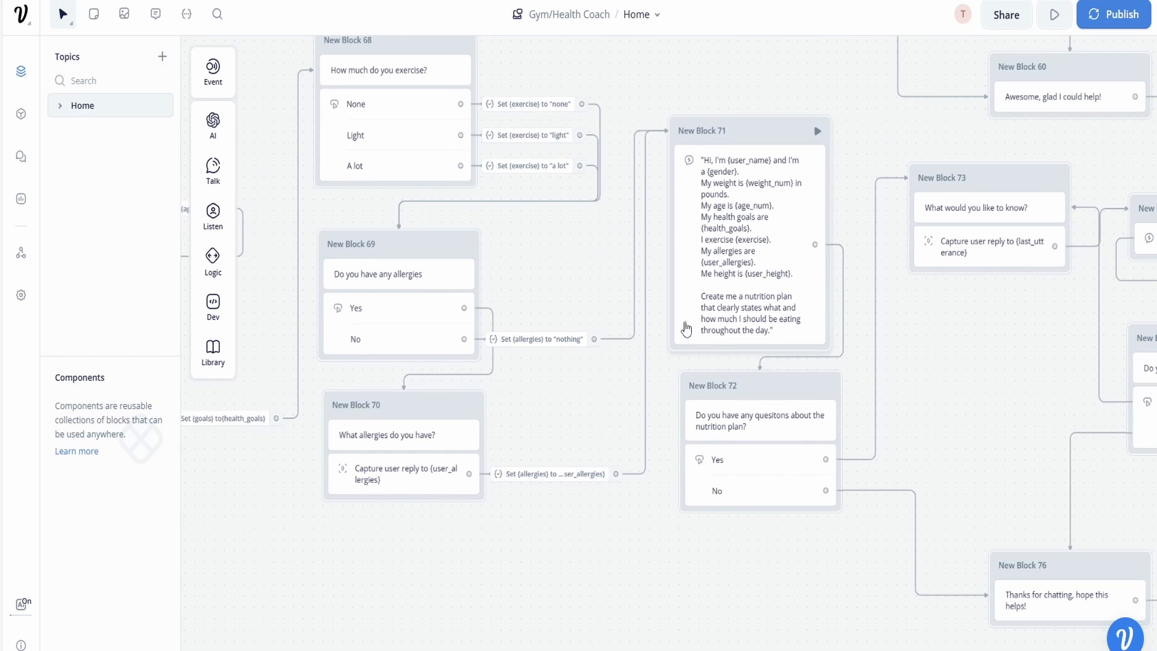
left_click(786, 291)
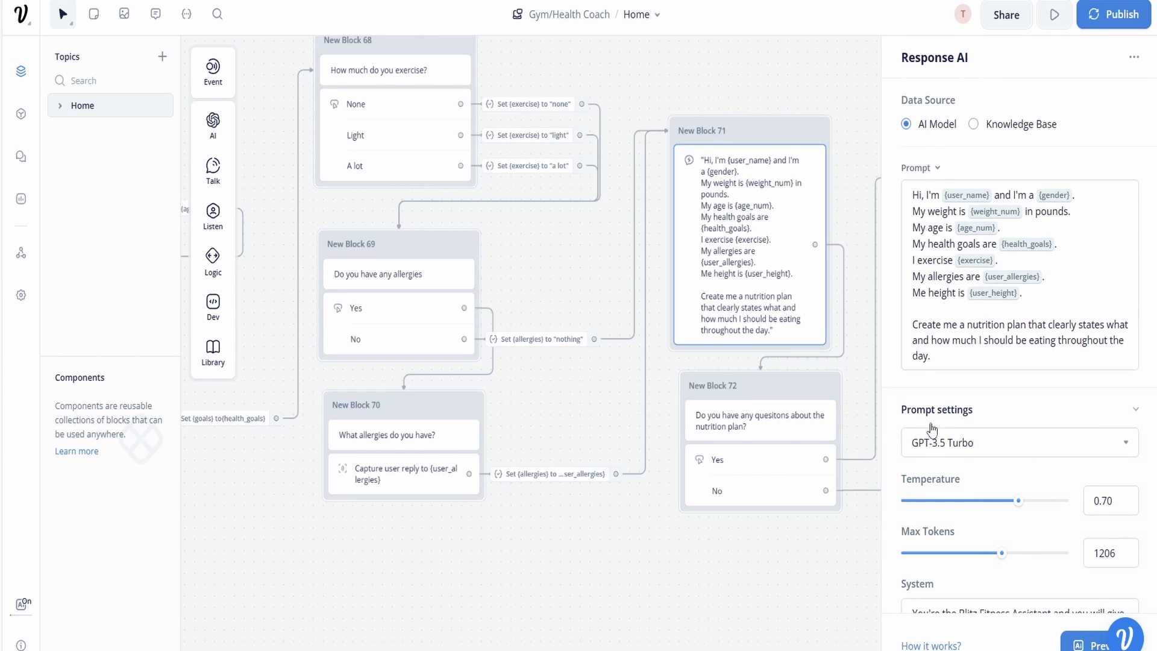
scroll(932, 430, "down", 5)
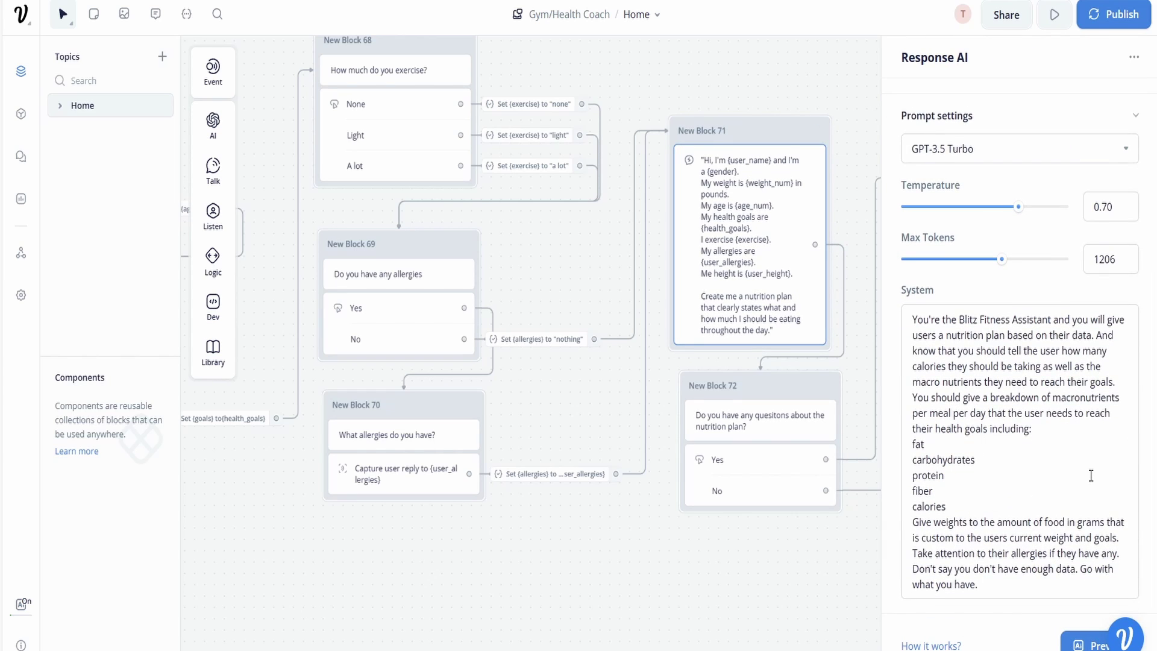
left_click(605, 558)
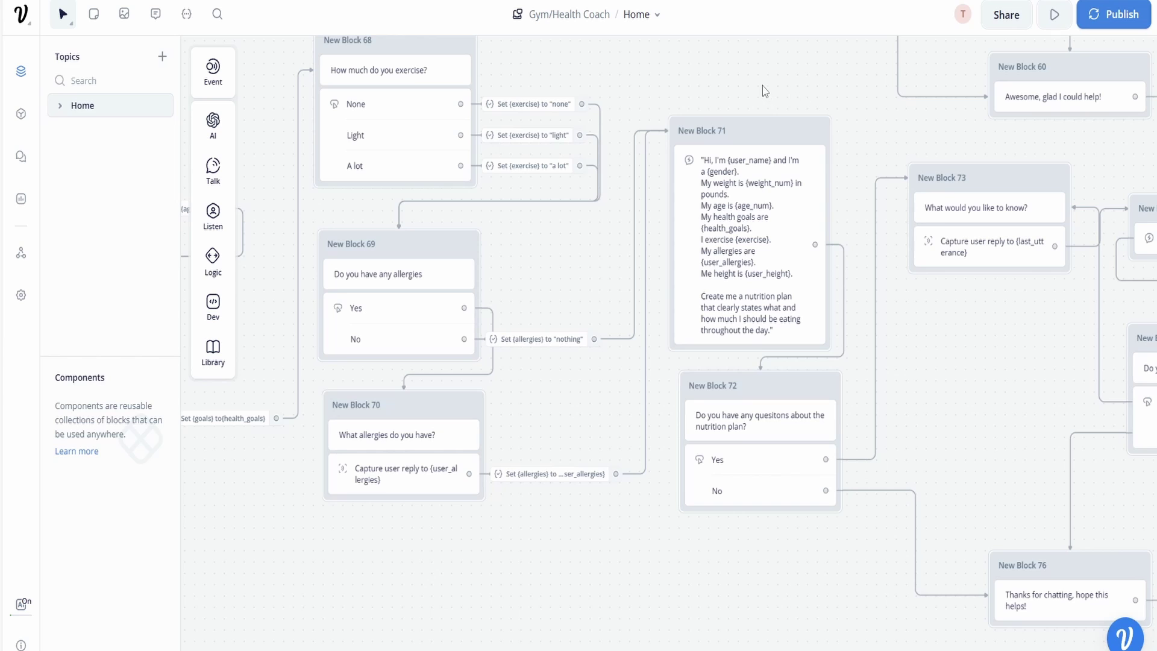
Go back to the start of the flow, run the chatbot prototype and choose Nutrition plan in the test chat.
scroll(753, 163, "left", 1)
scroll(559, 604, "left", 20)
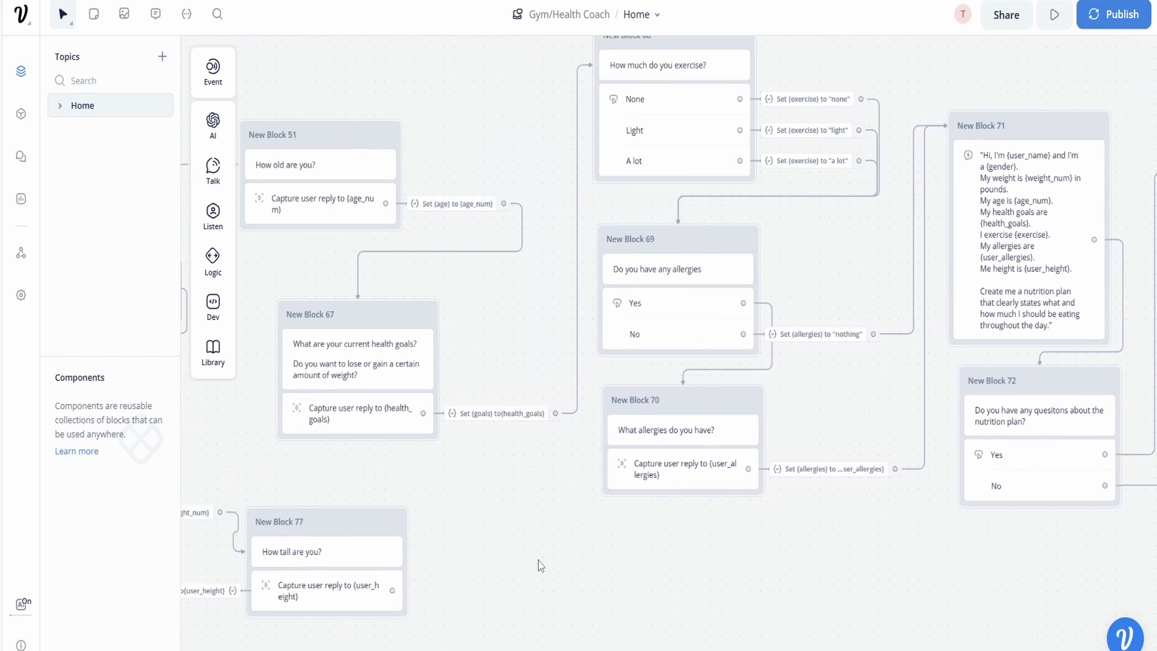
scroll(317, 470, "left", 15)
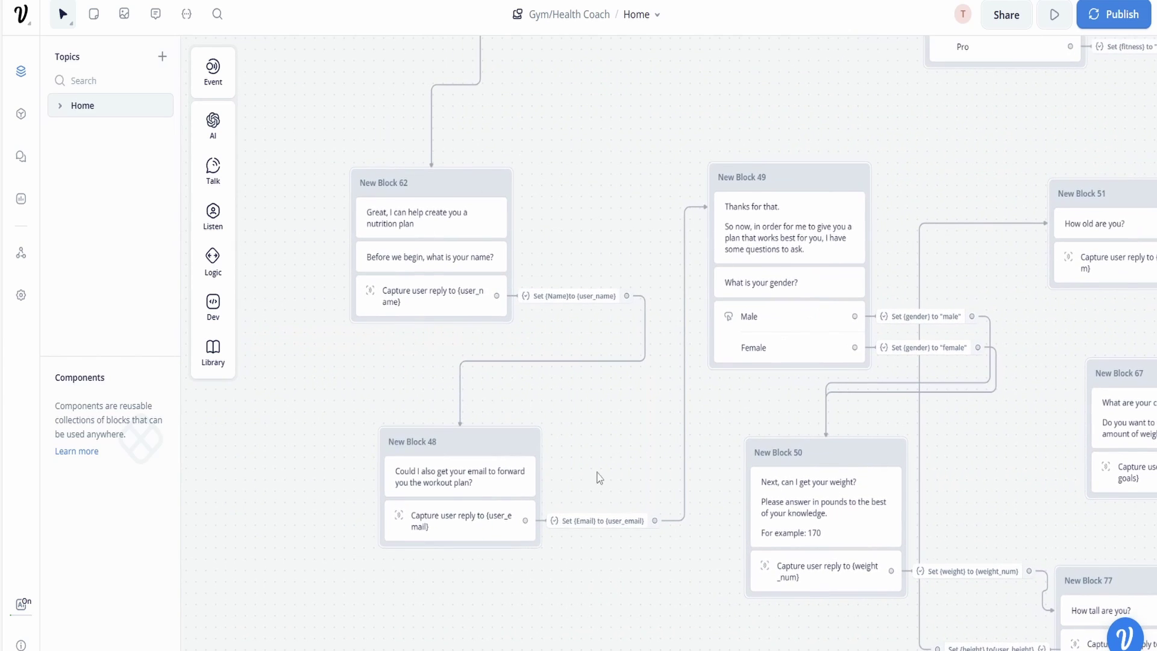
scroll(375, 530, "up", 5)
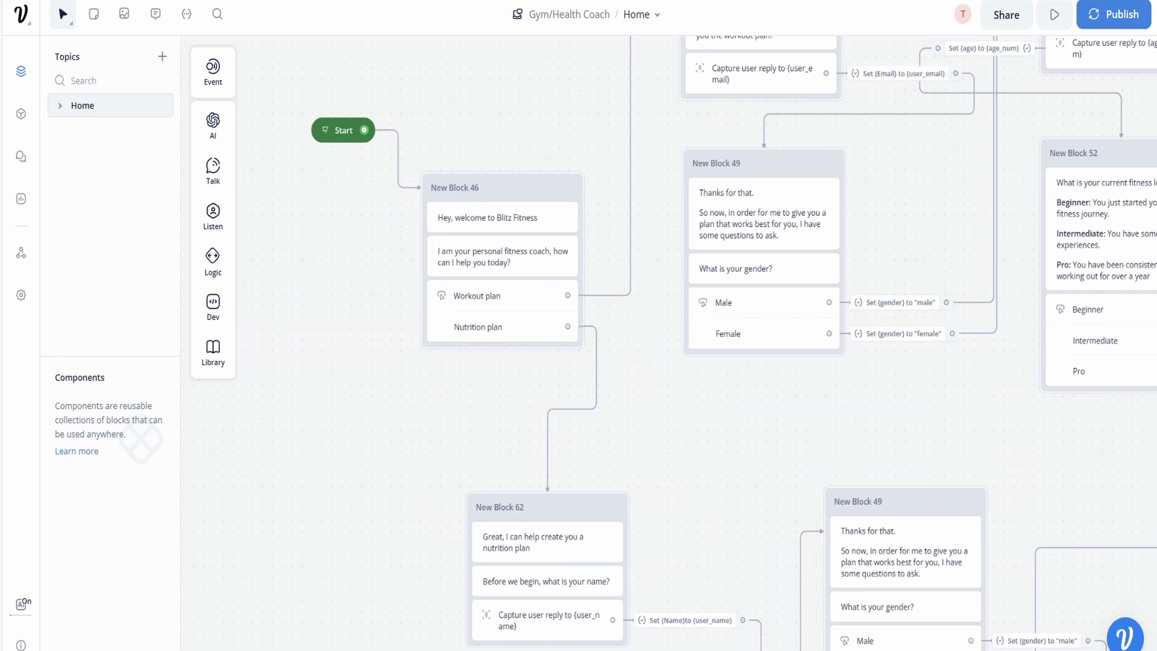
left_click(1051, 17)
left_click(1021, 339)
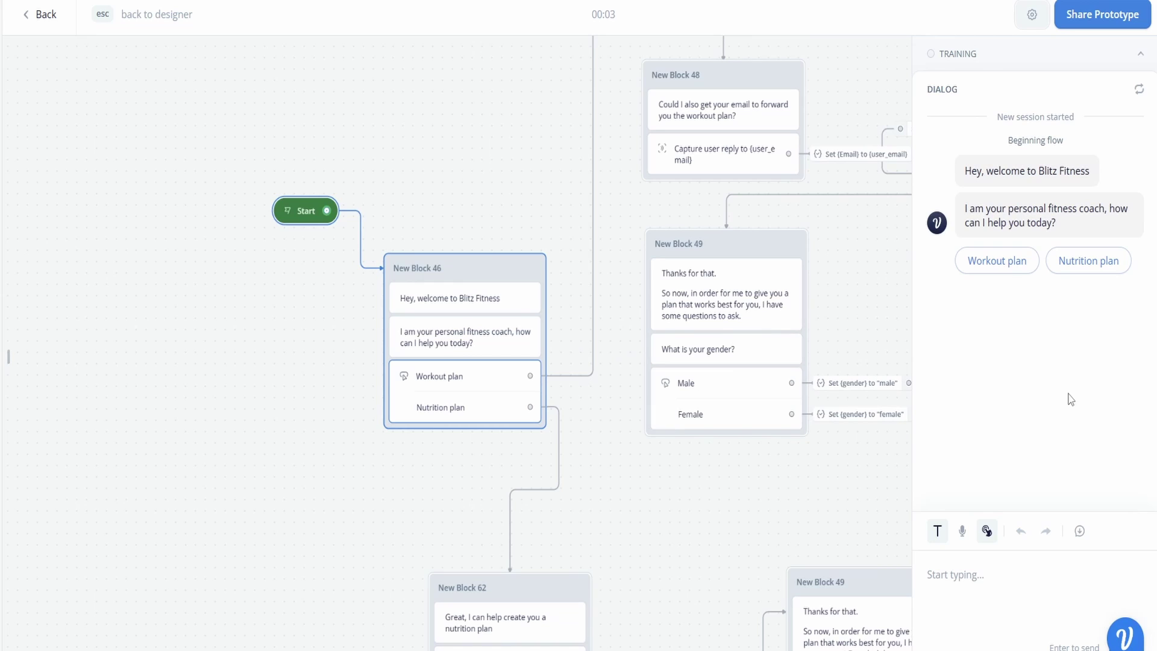
left_click(1088, 260)
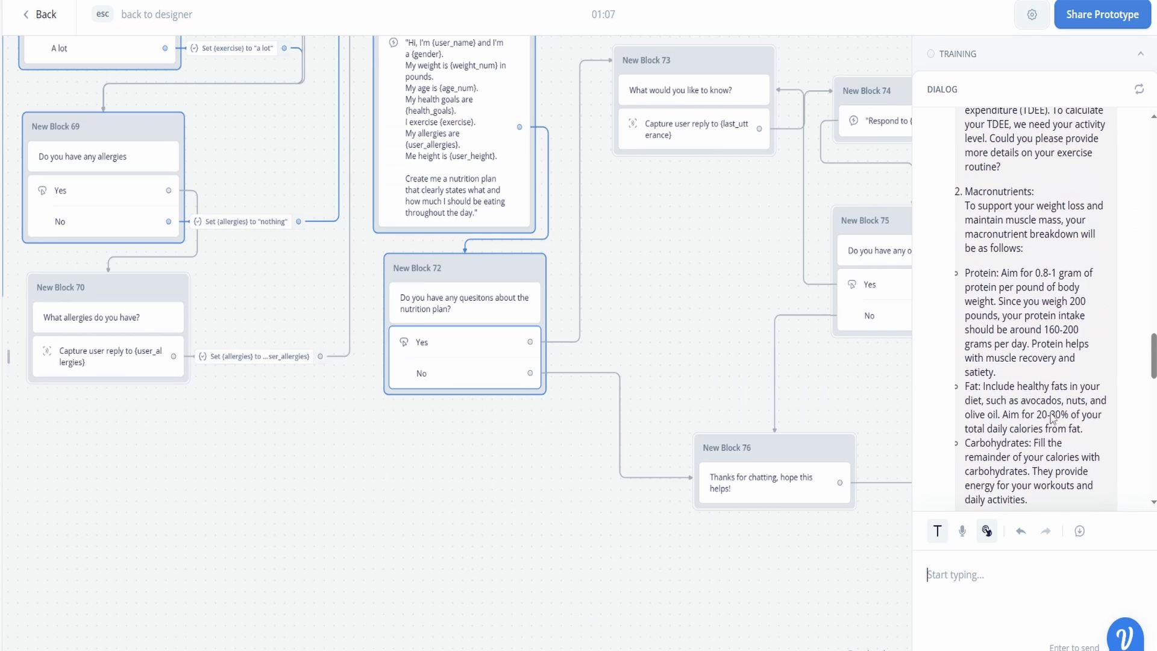
Read through the generated nutrition plan reply, covering calories, macronutrients, the meal and snack breakdown and the closing note.
scroll(1052, 417, "up", 7)
scroll(1052, 371, "down", 4)
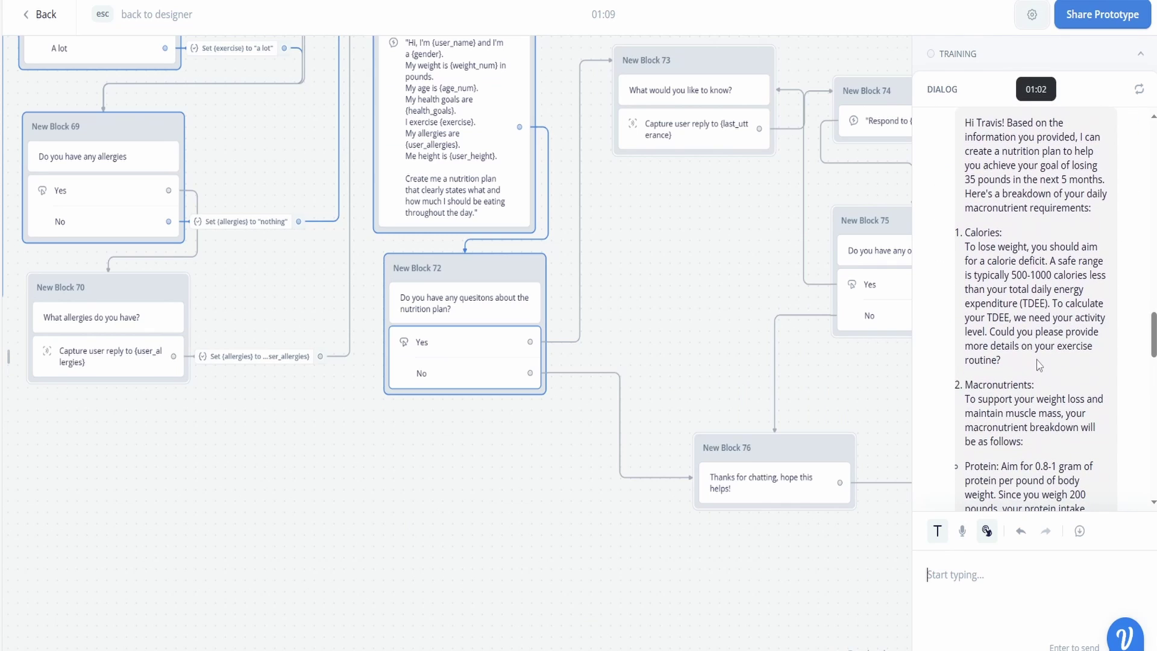
scroll(997, 336, "down", 1)
scroll(1027, 284, "down", 4)
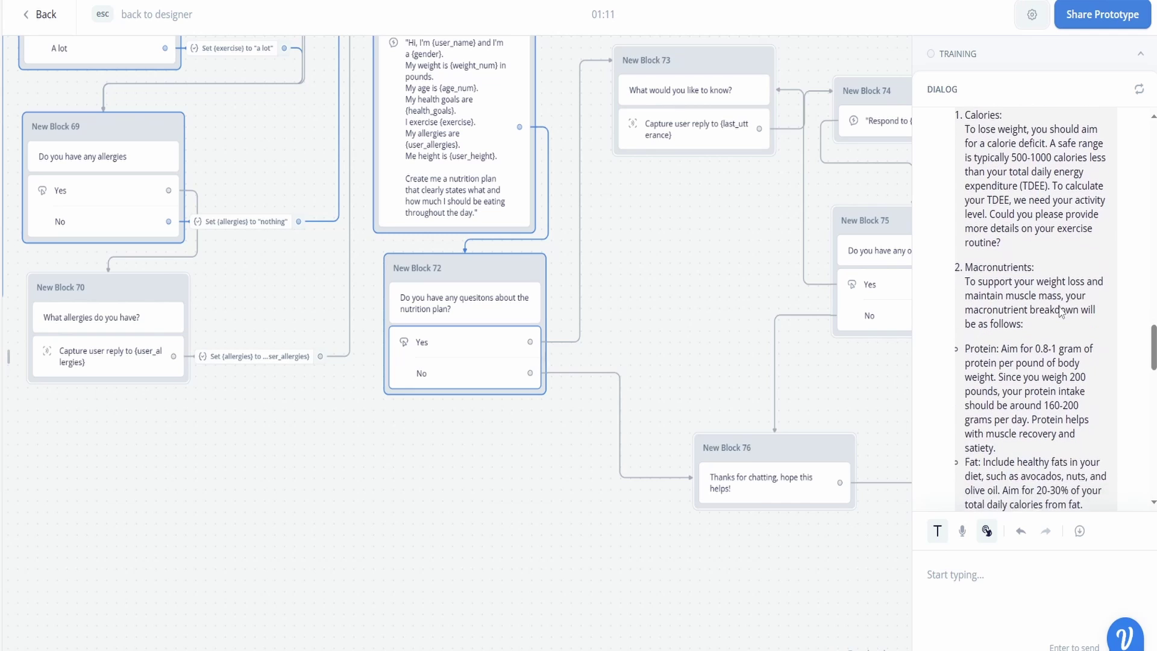
scroll(1005, 343, "down", 2)
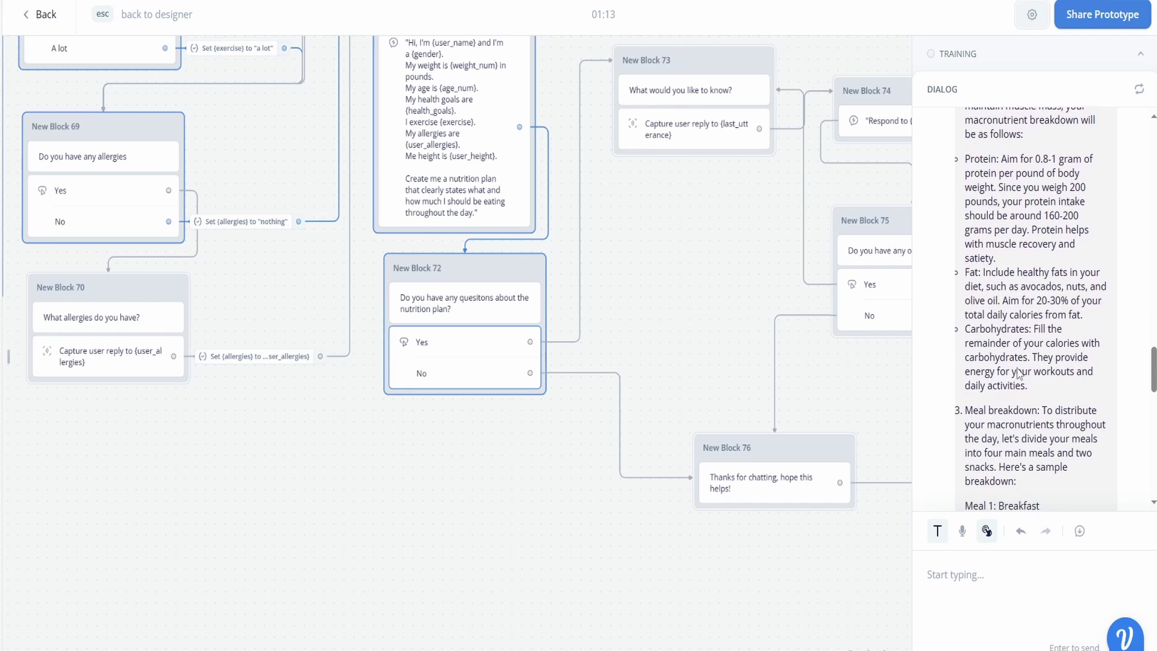
scroll(1019, 310, "down", 1)
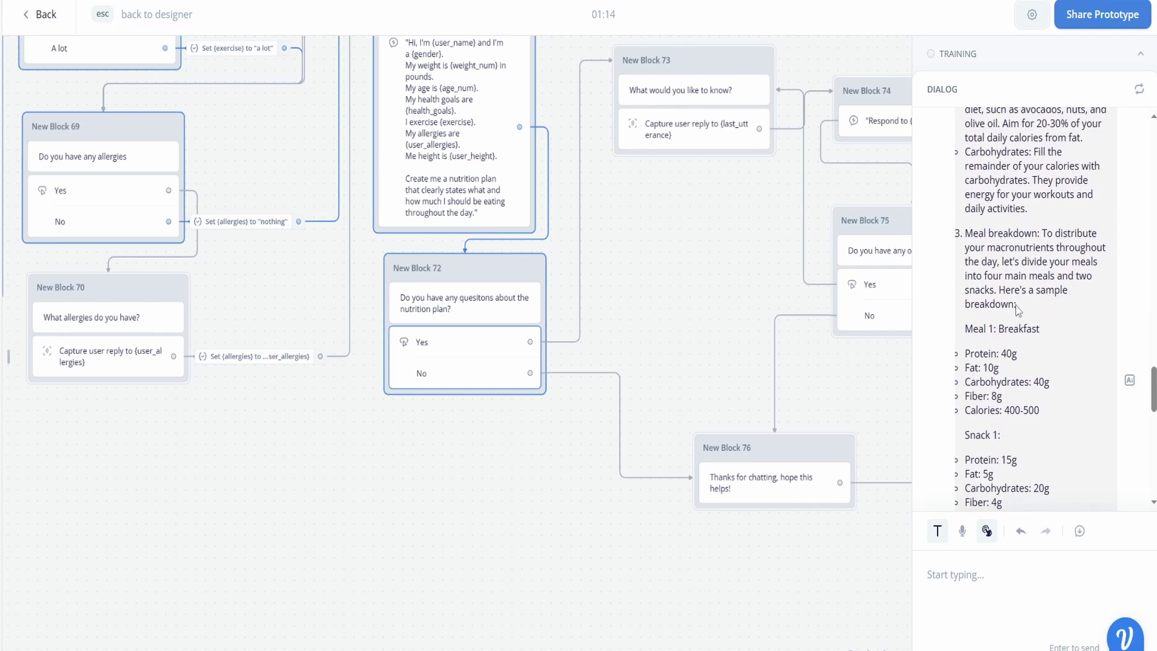
scroll(1028, 309, "down", 2)
scroll(1008, 318, "down", 3)
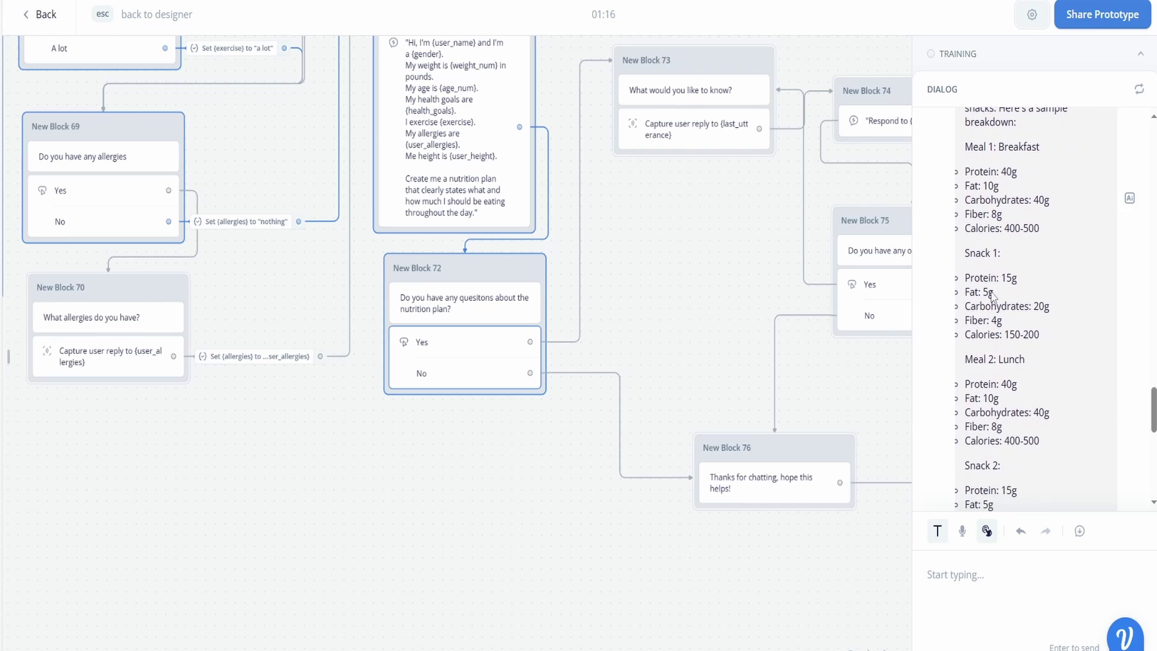
scroll(1008, 318, "down", 5)
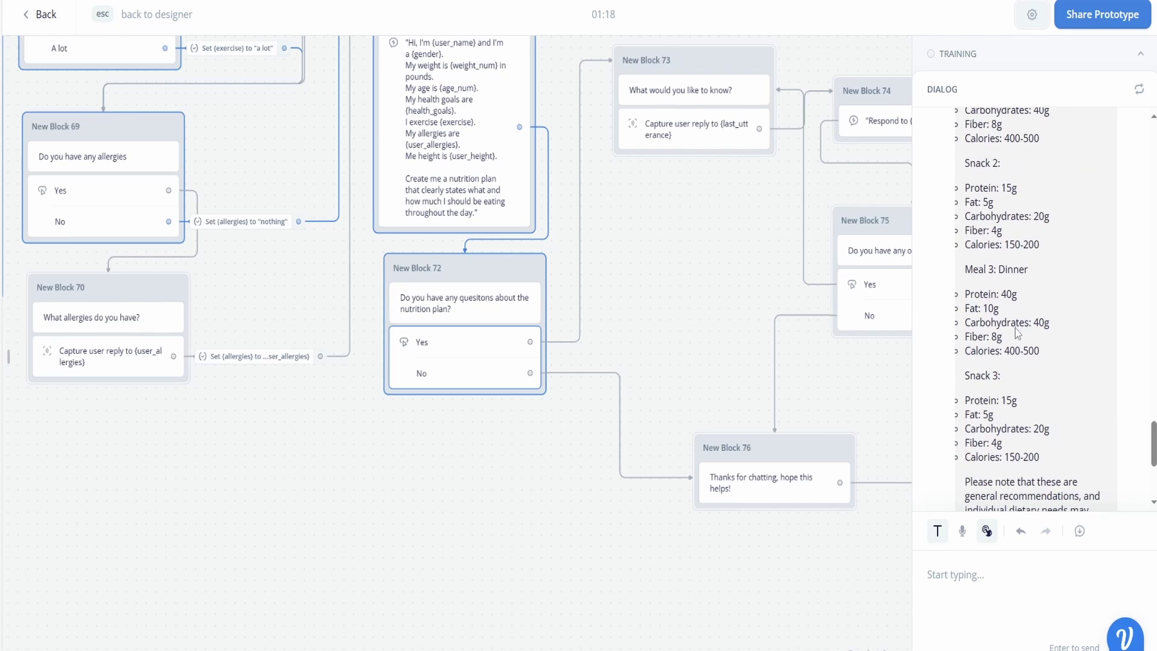
scroll(1015, 318, "down", 2)
scroll(1024, 362, "up", 5)
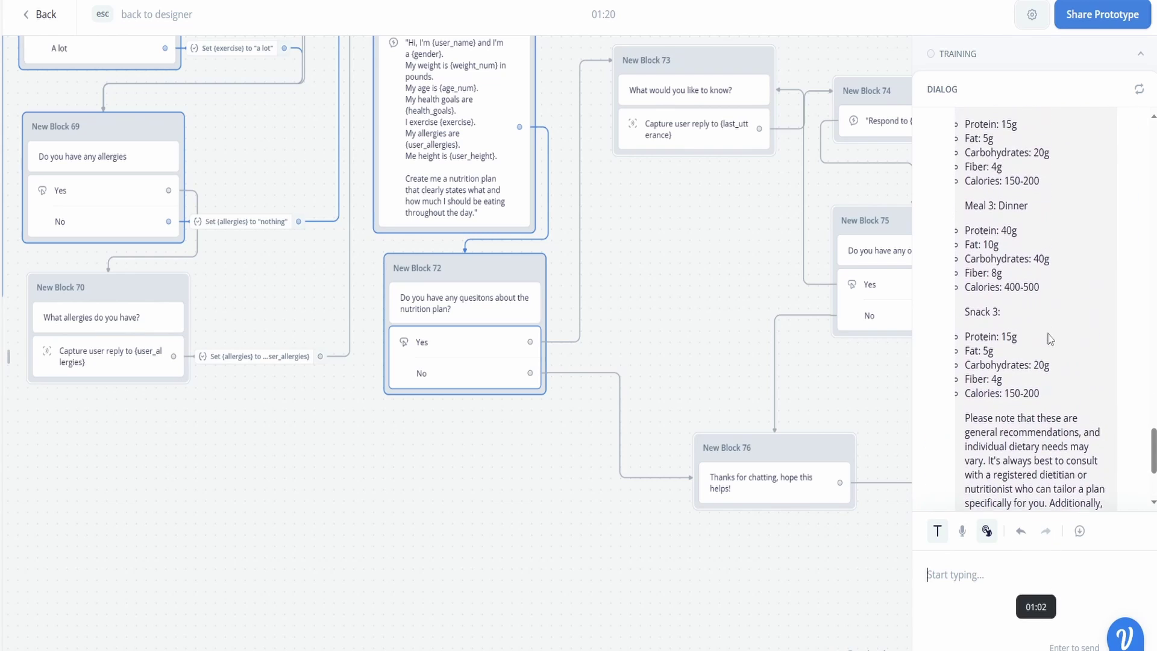
scroll(1031, 393, "up", 10)
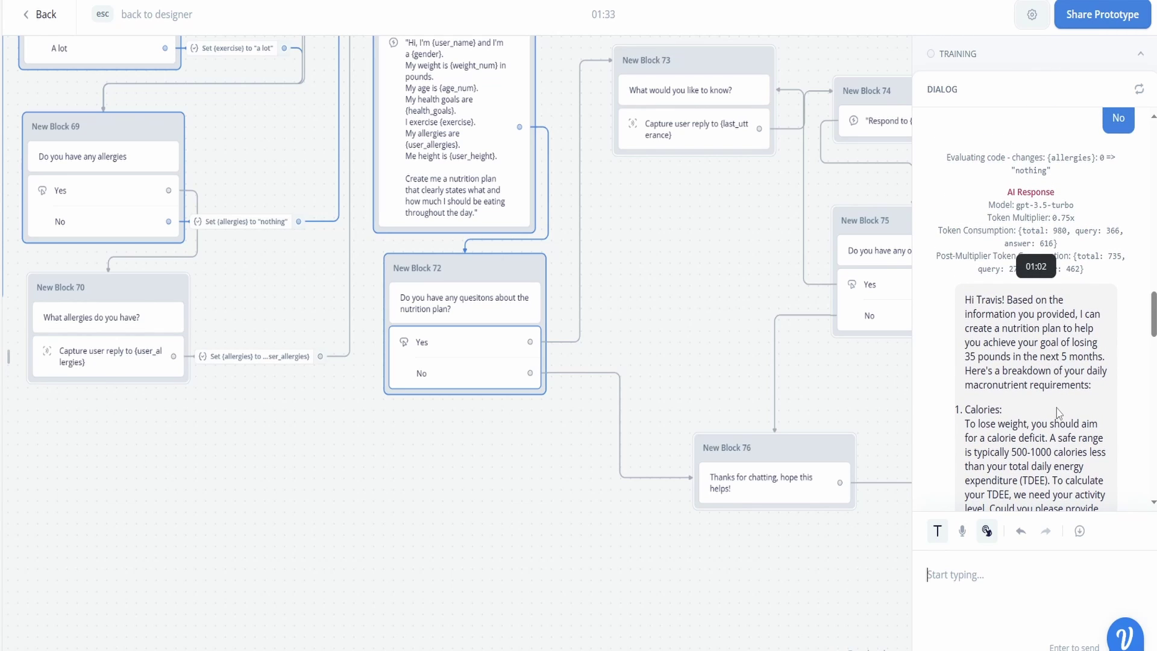
Re-examine the plan's calorie guidance, its protein, fat and carbohydrate targets, and the gram amounts per meal.
scroll(1070, 409, "down", 2)
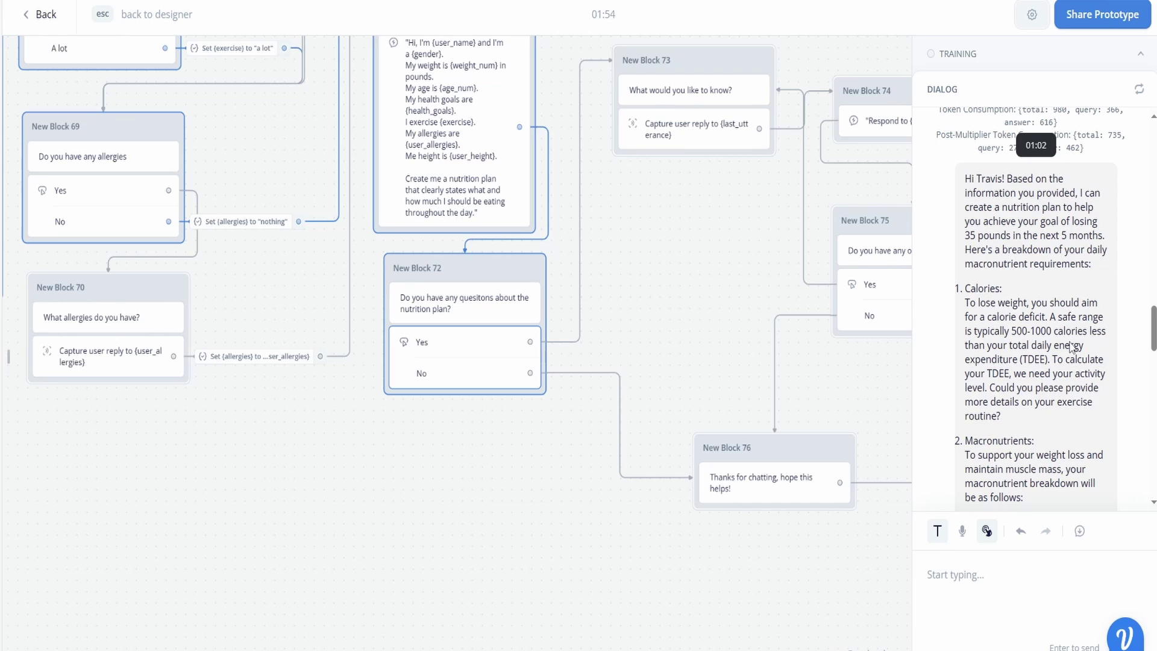
scroll(1054, 294, "down", 1)
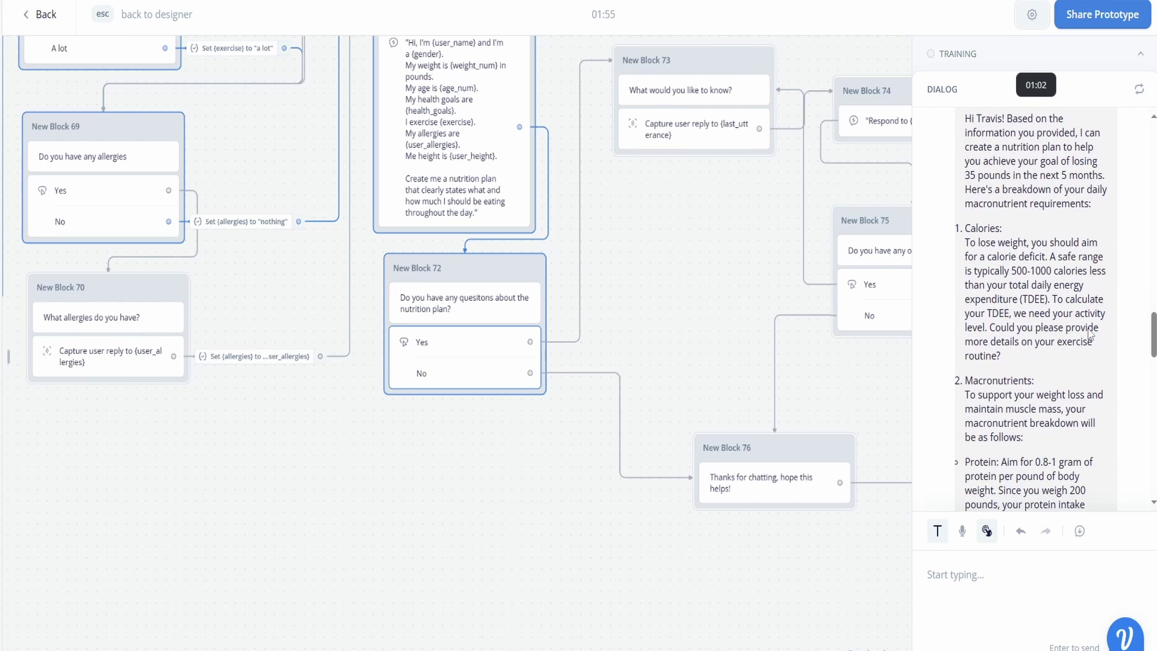
scroll(1106, 458, "up", 4)
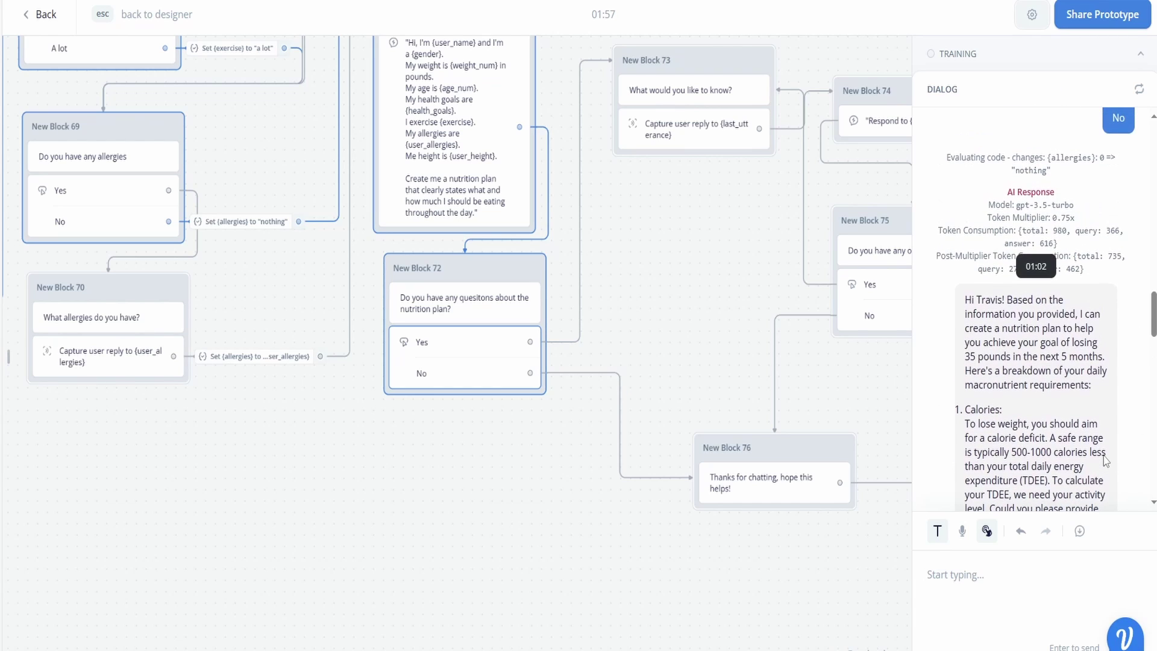
scroll(1102, 455, "down", 3)
scroll(1132, 395, "down", 4)
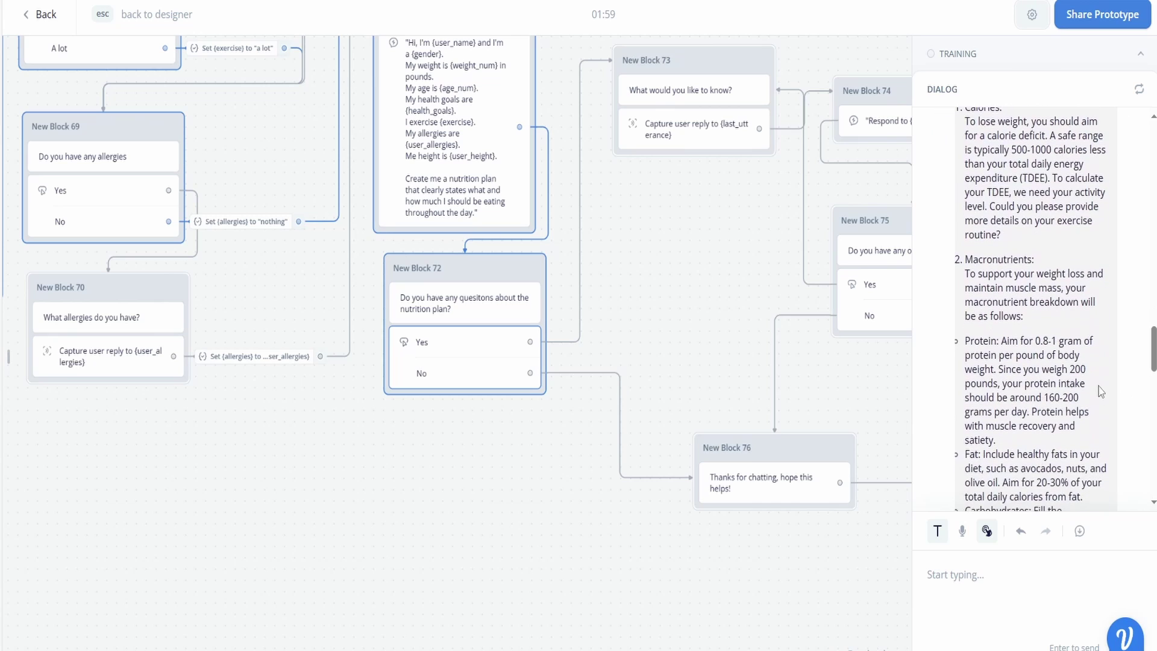
scroll(1048, 364, "down", 2)
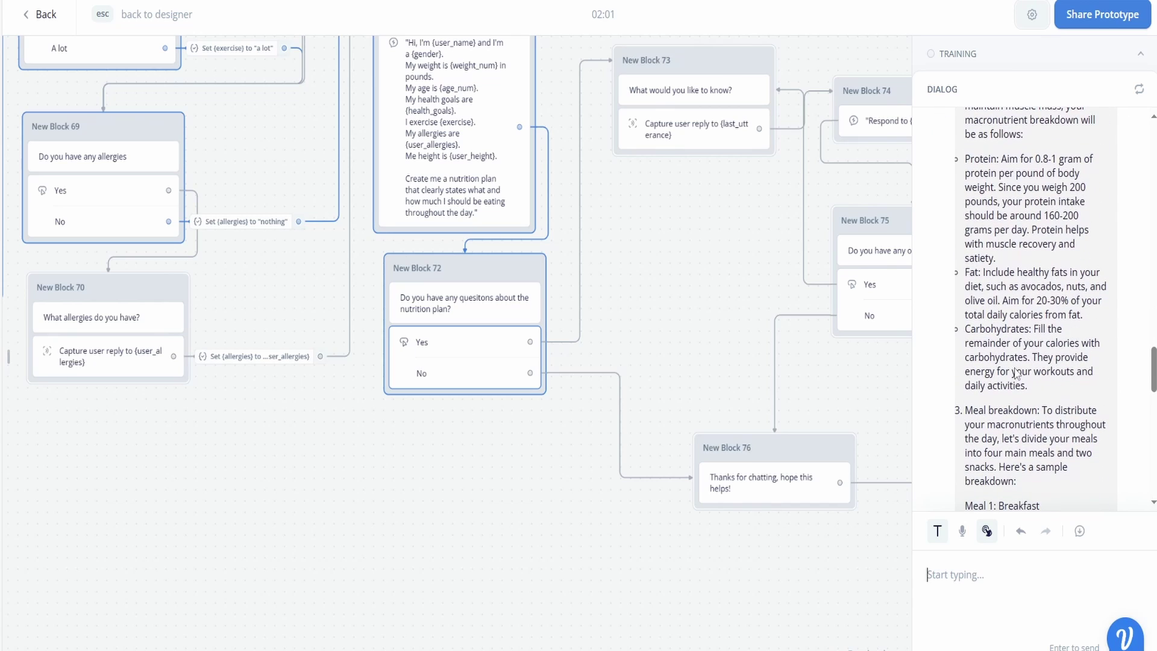
scroll(1048, 364, "up", 3)
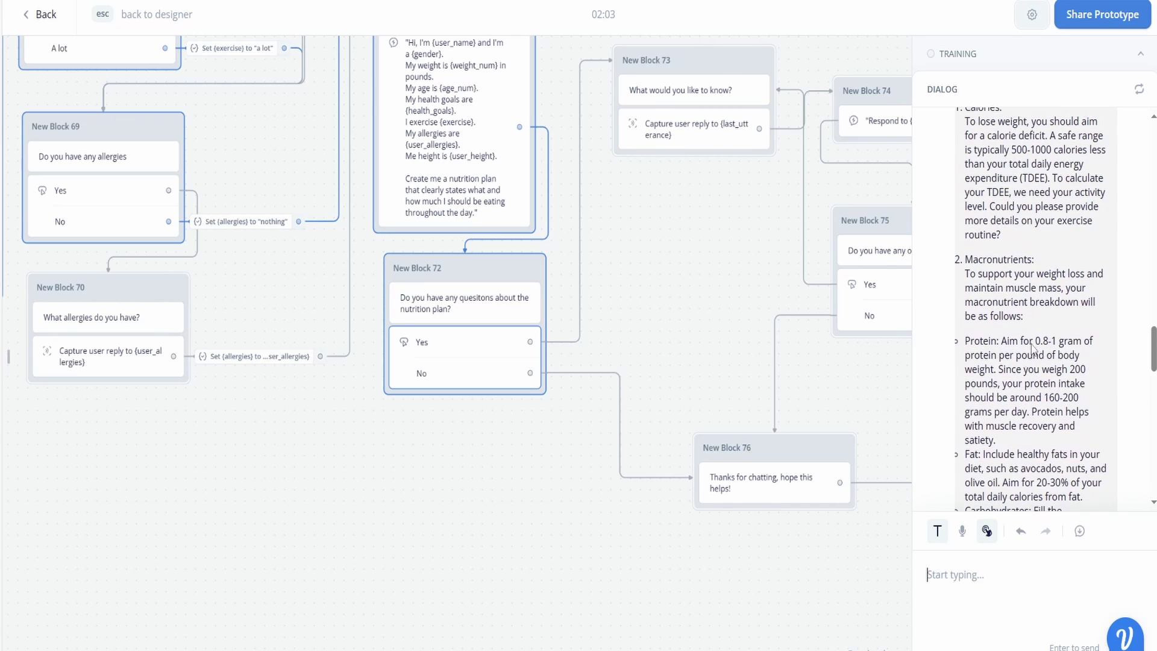
scroll(1036, 410, "down", 2)
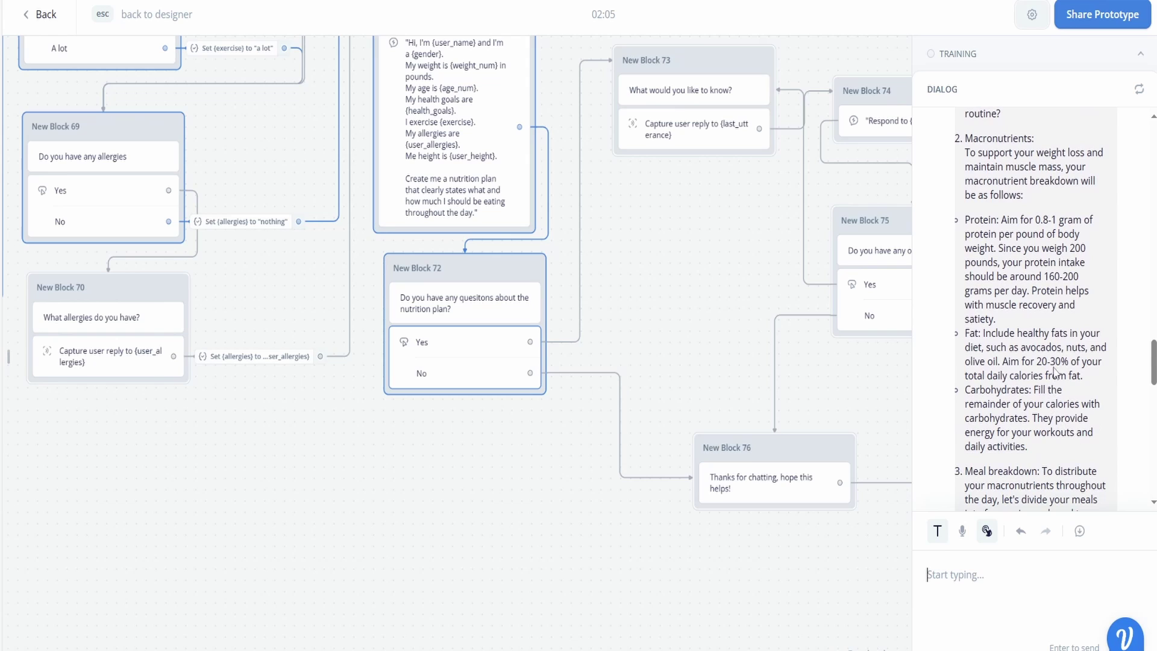
scroll(1058, 373, "down", 2)
scroll(1060, 368, "down", 3)
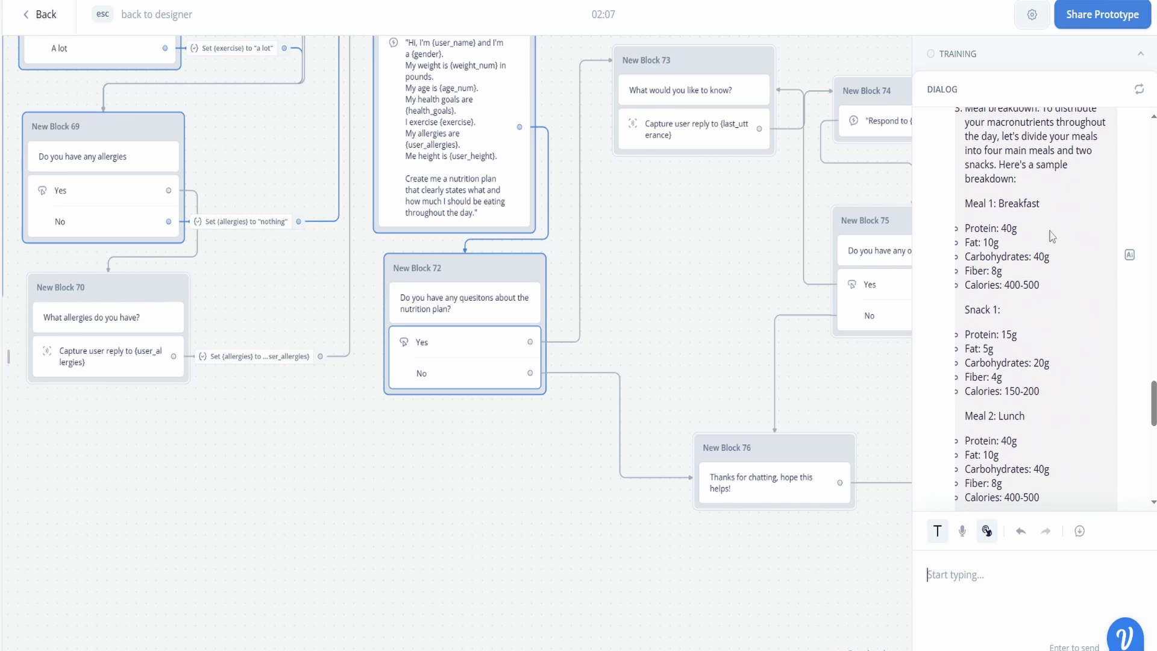
Answer Yes to having questions about the nutrition plan and send "give me an example of a meal for each of the meals".
scroll(1045, 398, "down", 10)
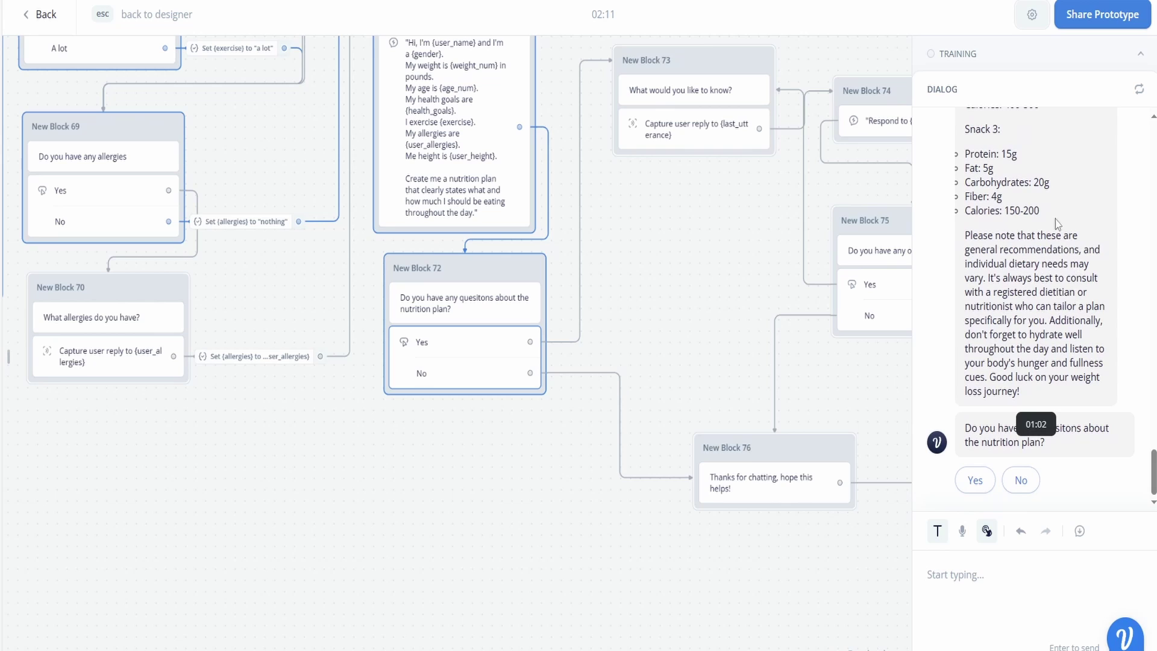
left_click(975, 480)
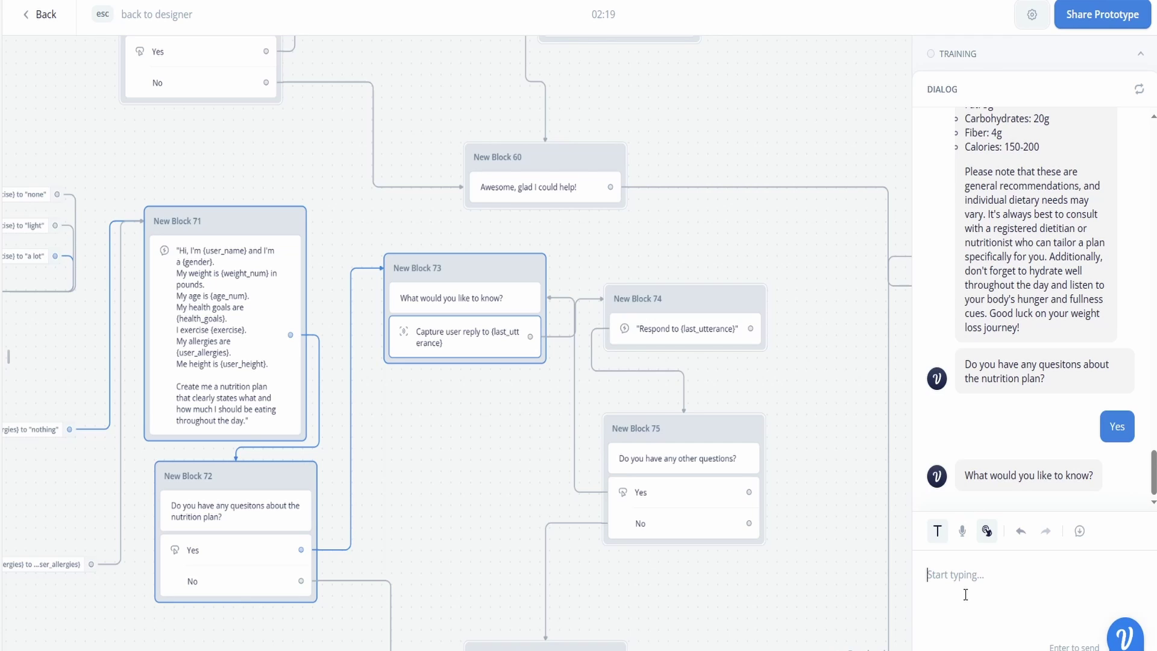
type("what")
key("BackSpace")
key("BackSpace")
key("BackSpace")
key("BackSpace")
key("BackSpace")
type("give me an example of a meal for eac")
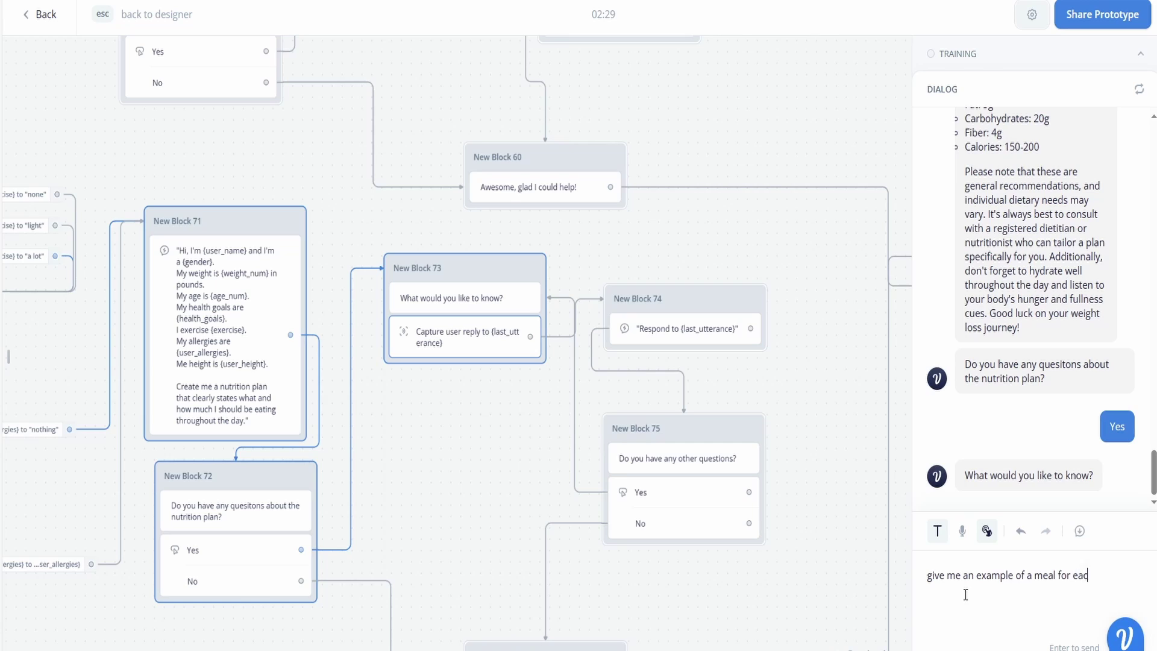
type("h of the meals")
key("Return")
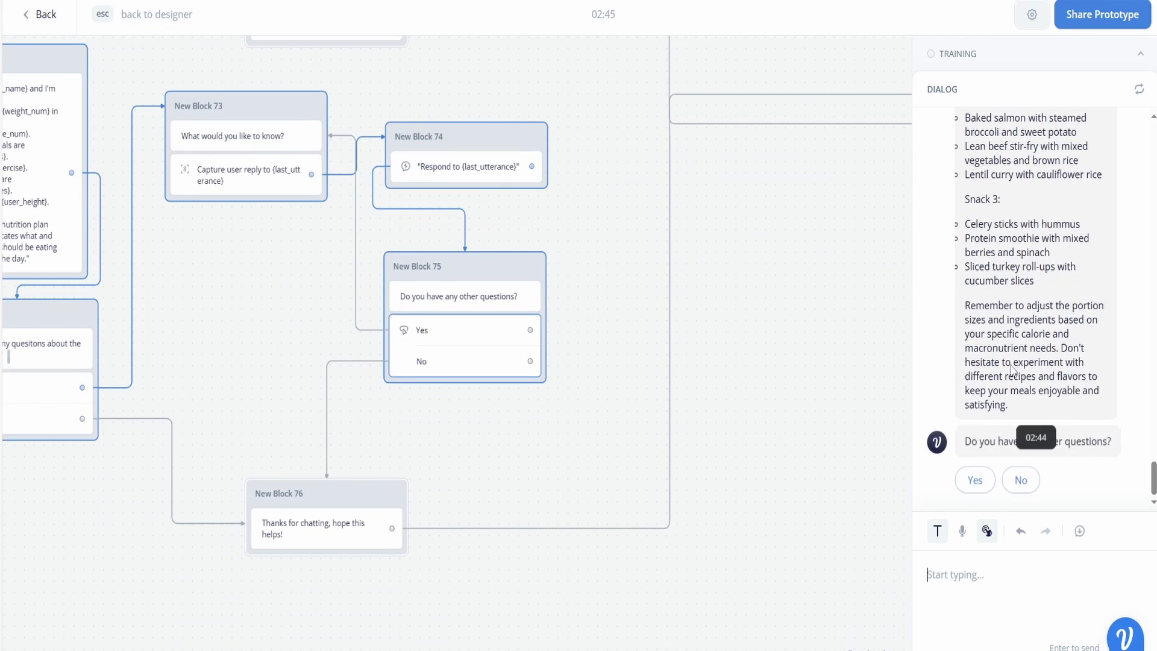
Review the example meal ideas for each meal and snack, then answer No to having other questions.
scroll(1010, 367, "up", 2)
scroll(1031, 416, "up", 2)
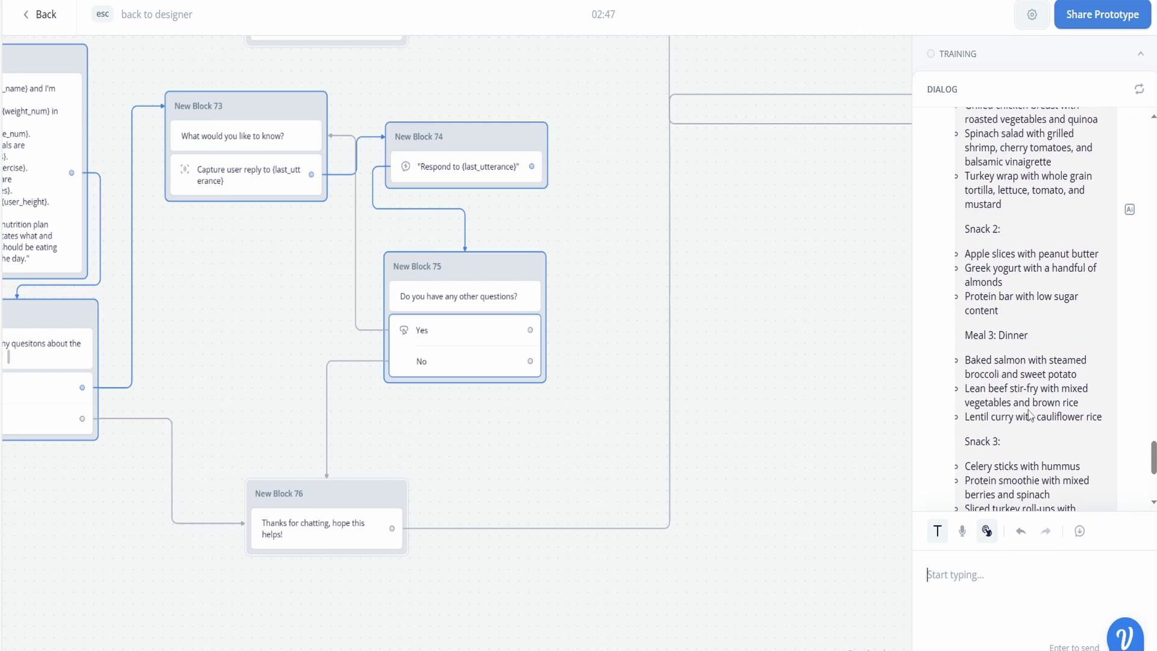
scroll(1045, 429, "up", 4)
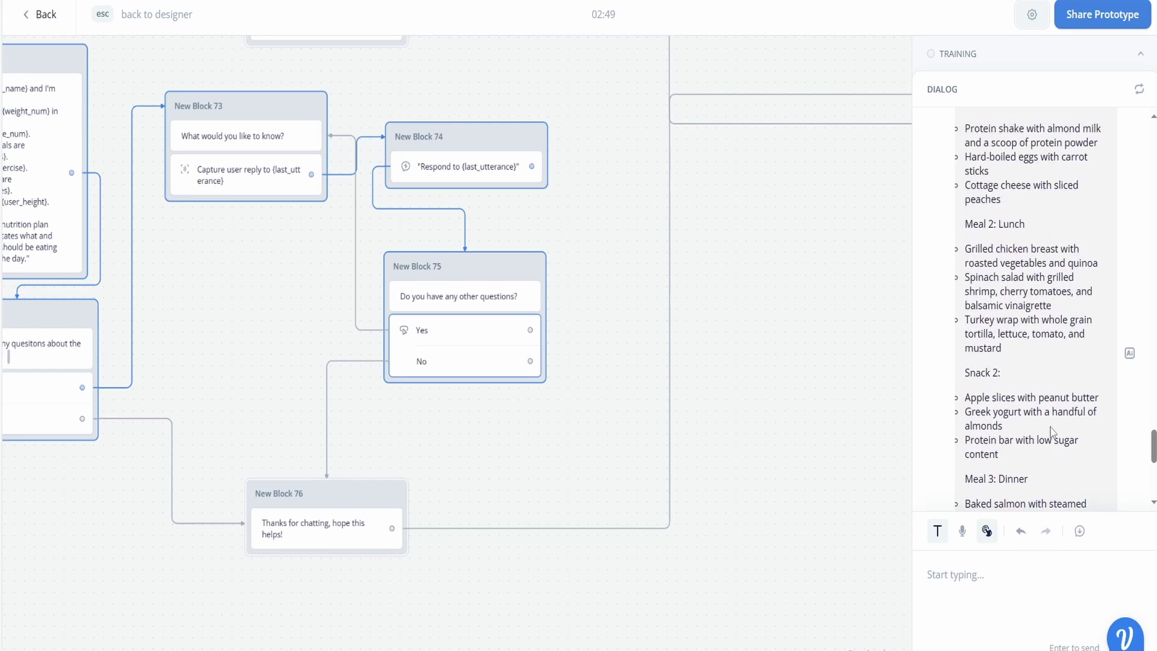
scroll(998, 402, "up", 3)
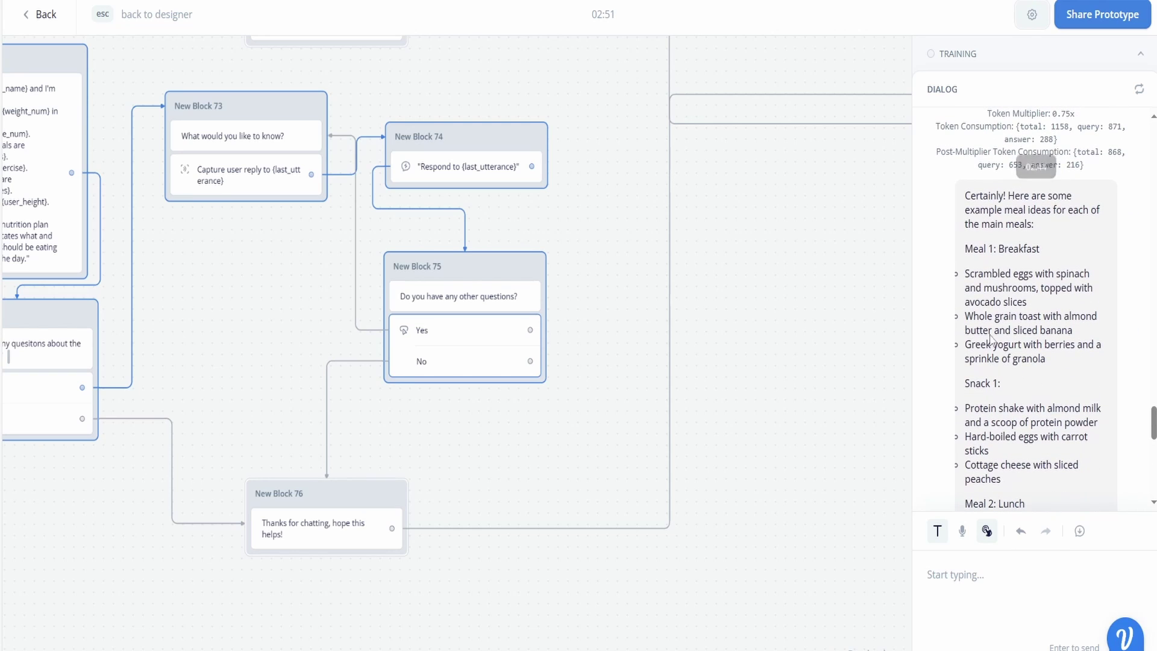
scroll(1006, 408, "down", 10)
scroll(1018, 416, "down", 2)
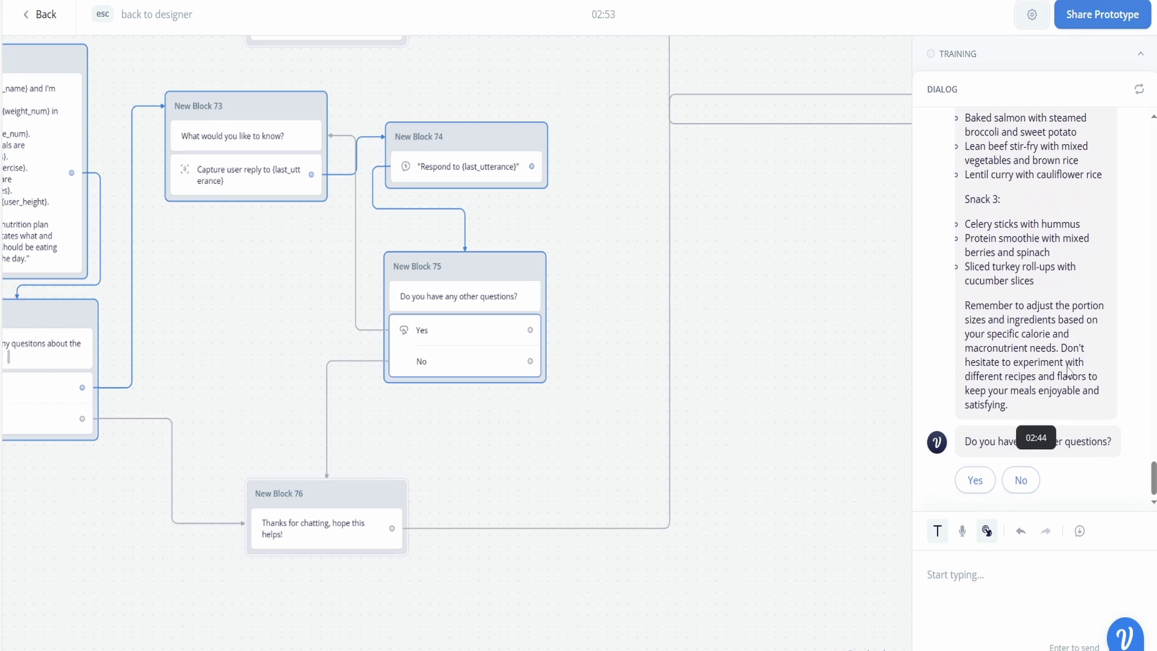
left_click(1020, 480)
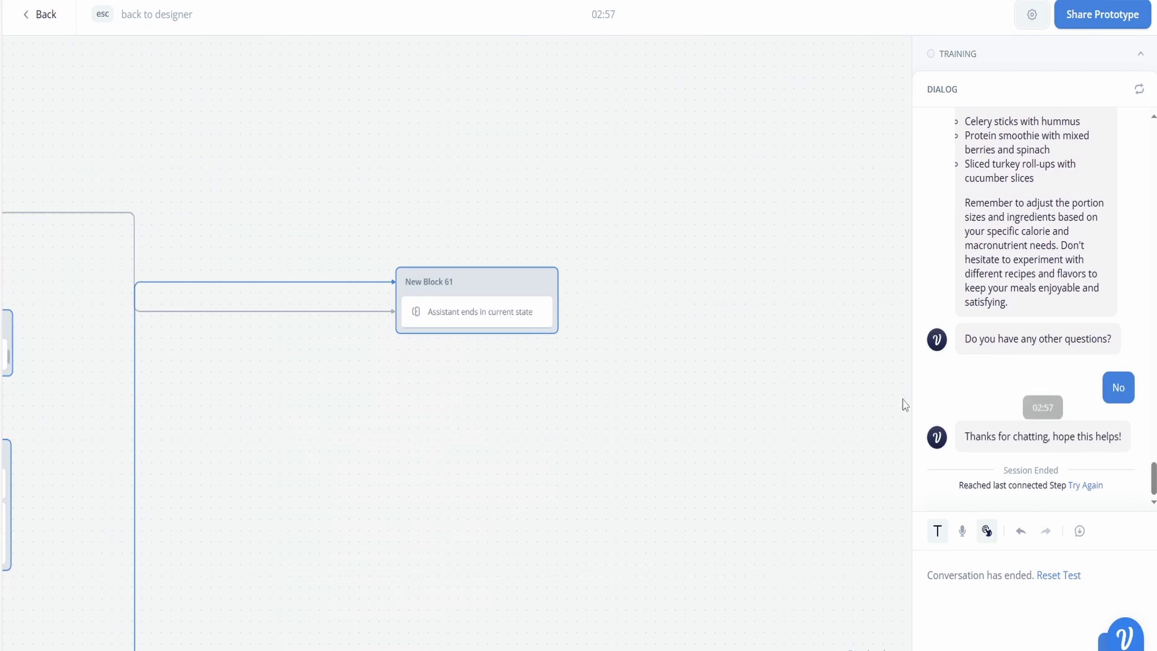
Leave the finished prototype test and return to the designer at the nutrition plan's AI response and follow-up question blocks.
scroll(707, 467, "down", 4)
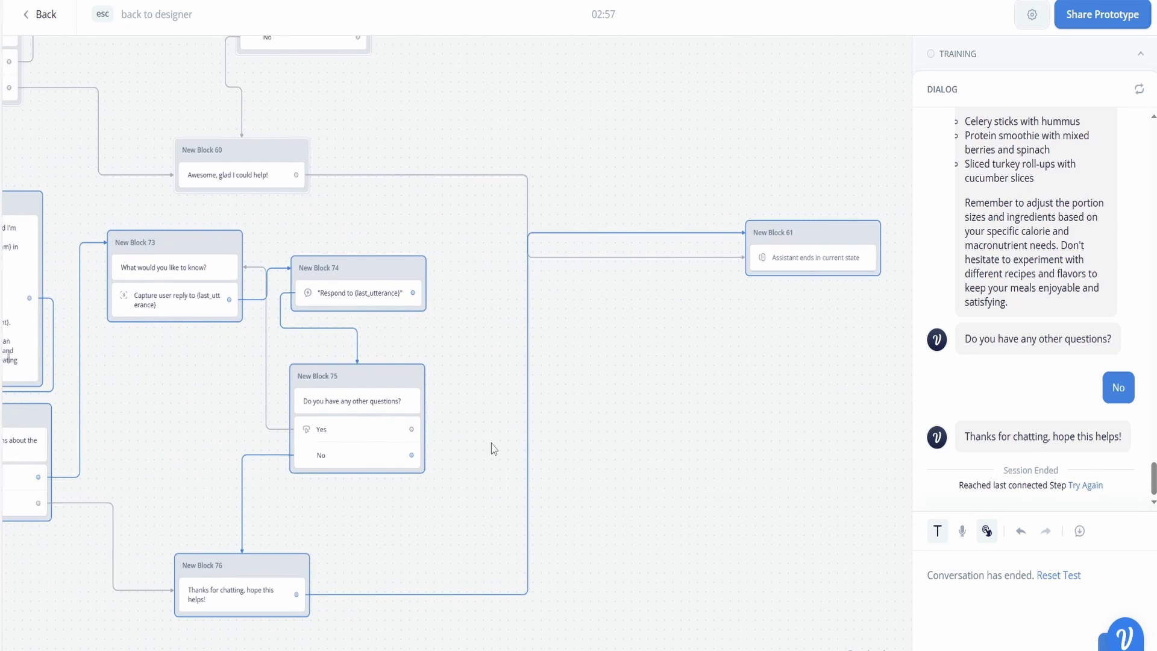
left_click(362, 399)
left_click_drag(482, 457, 651, 472)
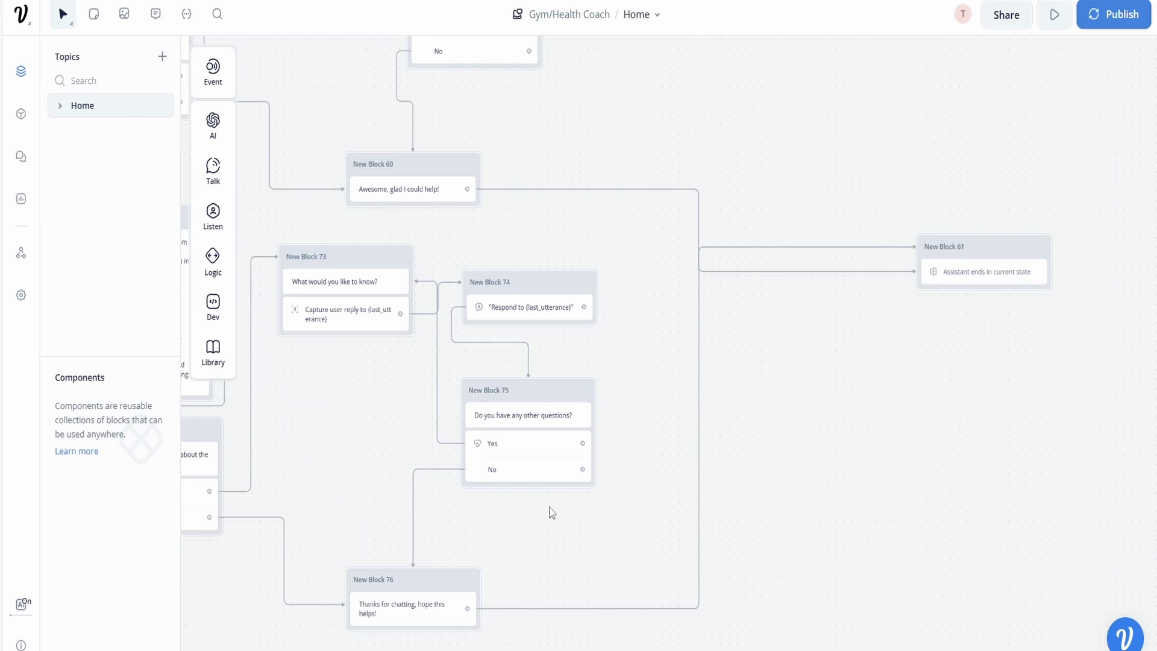
left_click_drag(374, 444, 583, 458)
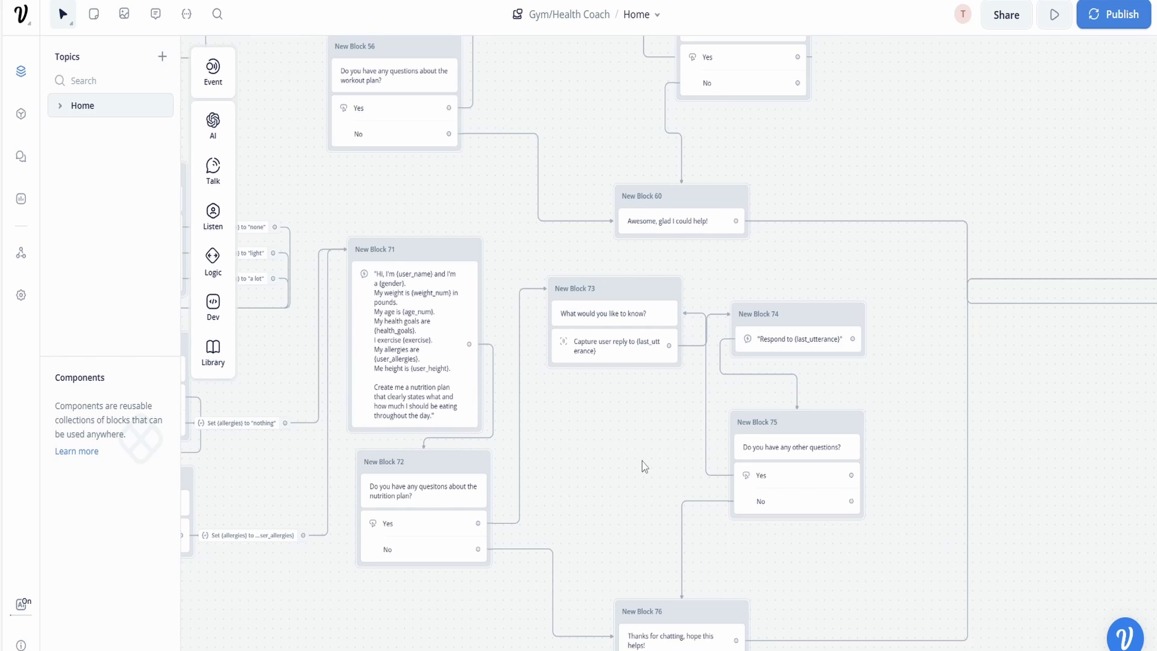
Review the prompt, model settings and system instructions of the nutrition plan's Response AI step, and lower its temperature.
left_click(478, 375)
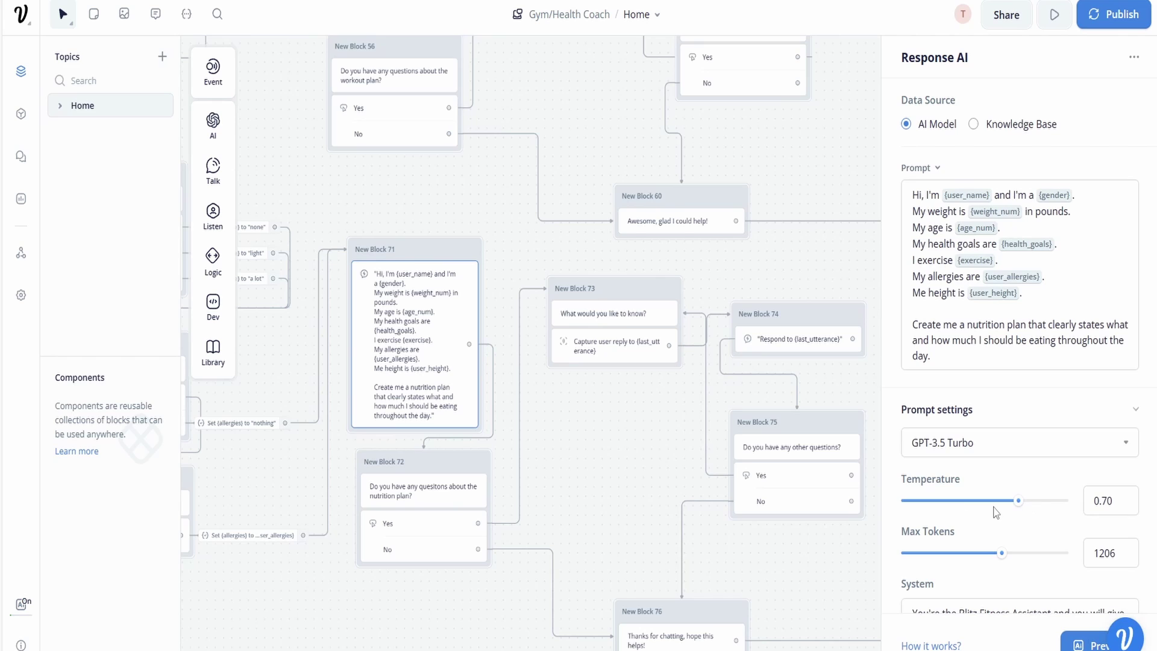
scroll(995, 512, "down", 2)
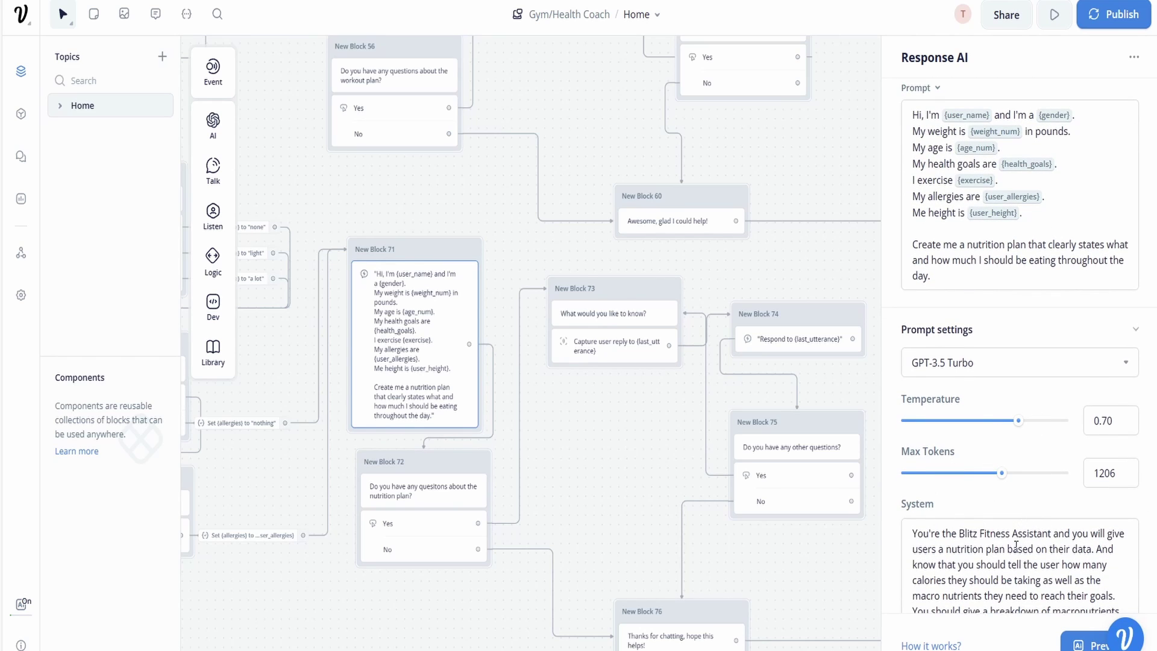
scroll(1016, 545, "down", 3)
scroll(1050, 379, "up", 5)
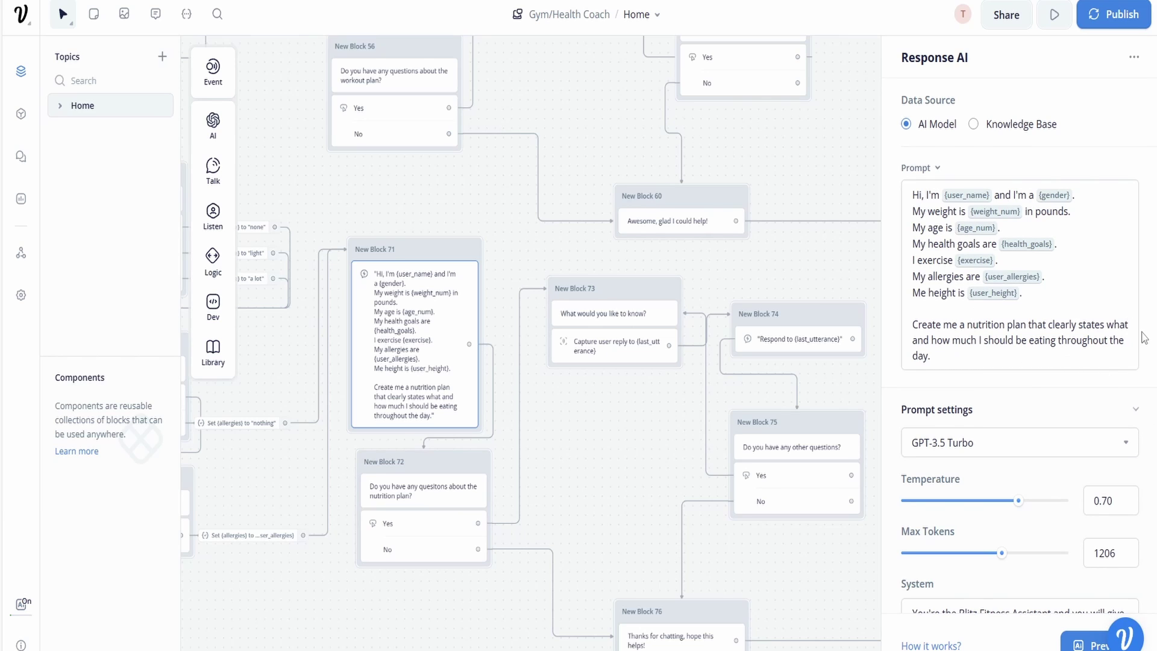
scroll(1144, 337, "down", 5)
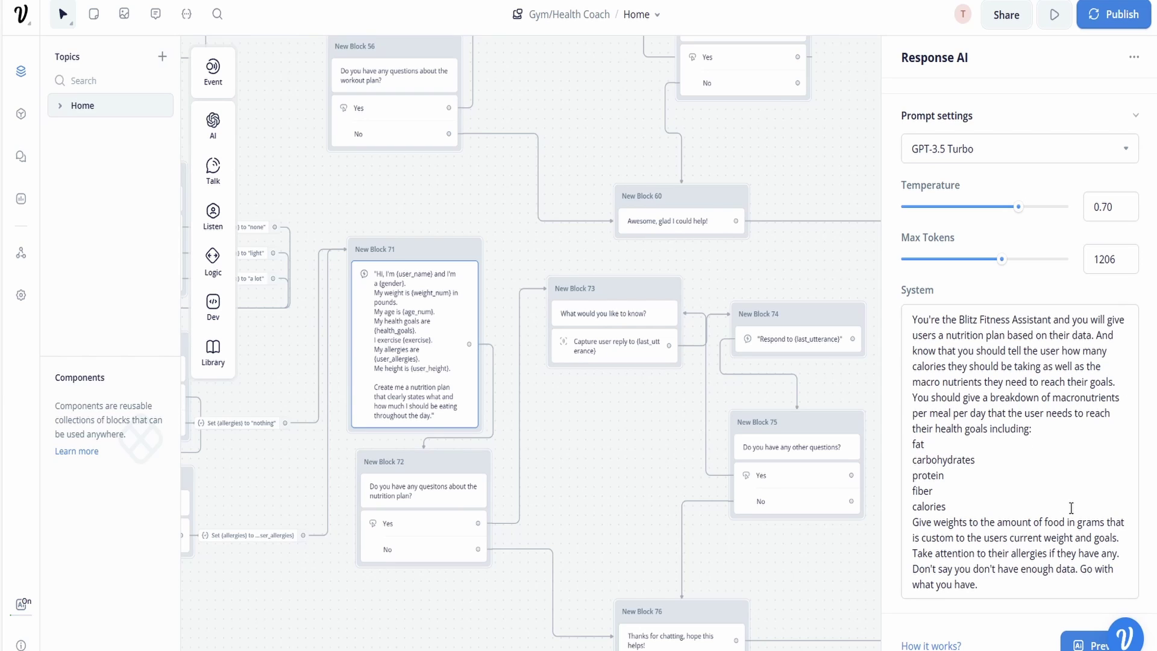
scroll(1070, 508, "up", 5)
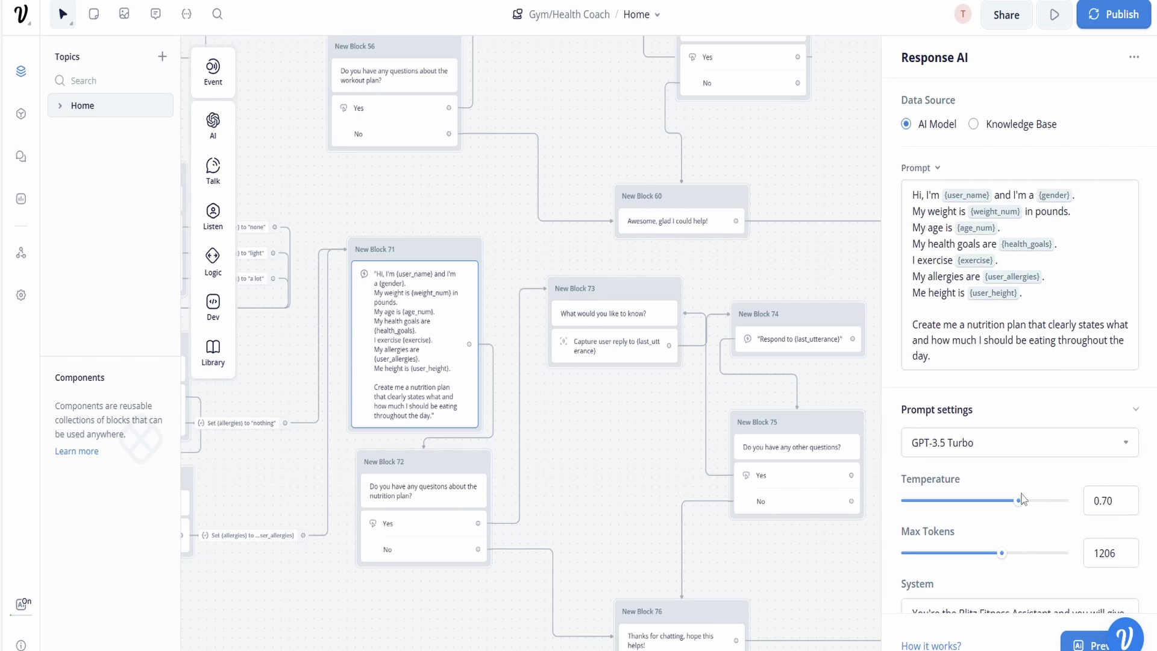
left_click_drag(1018, 501, 965, 505)
Look over the conversation flow from the nutrition plan blocks back to the Start block and the opening workout plan questions.
scroll(578, 418, "left", 5)
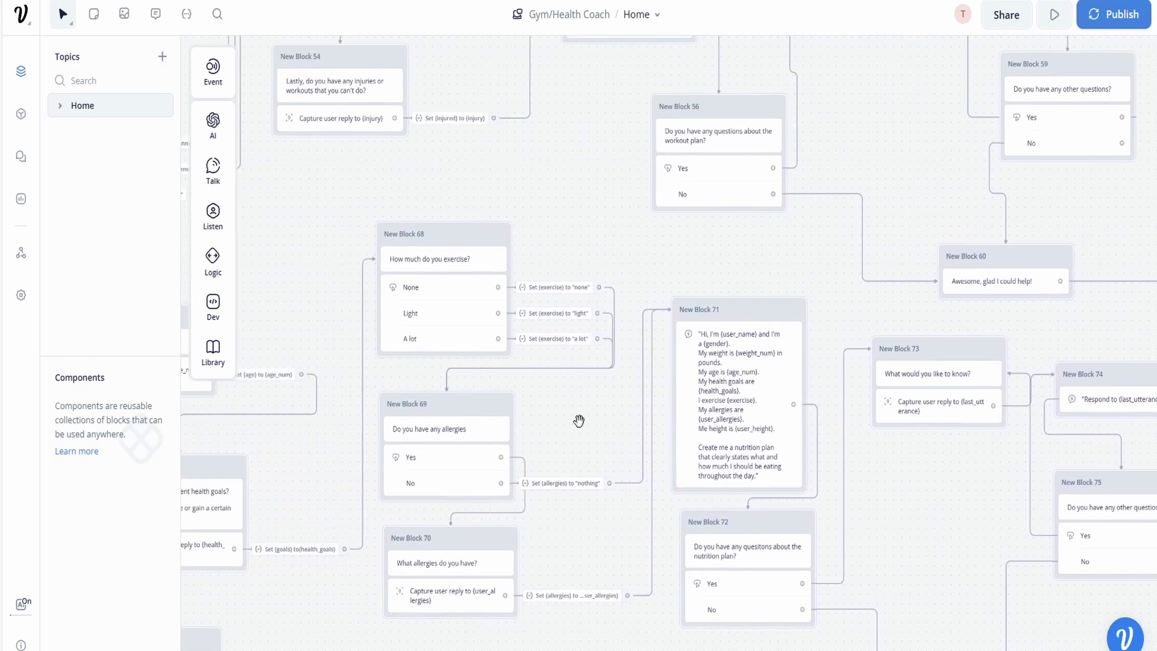
scroll(377, 307, "left", 2)
scroll(377, 307, "left", 5)
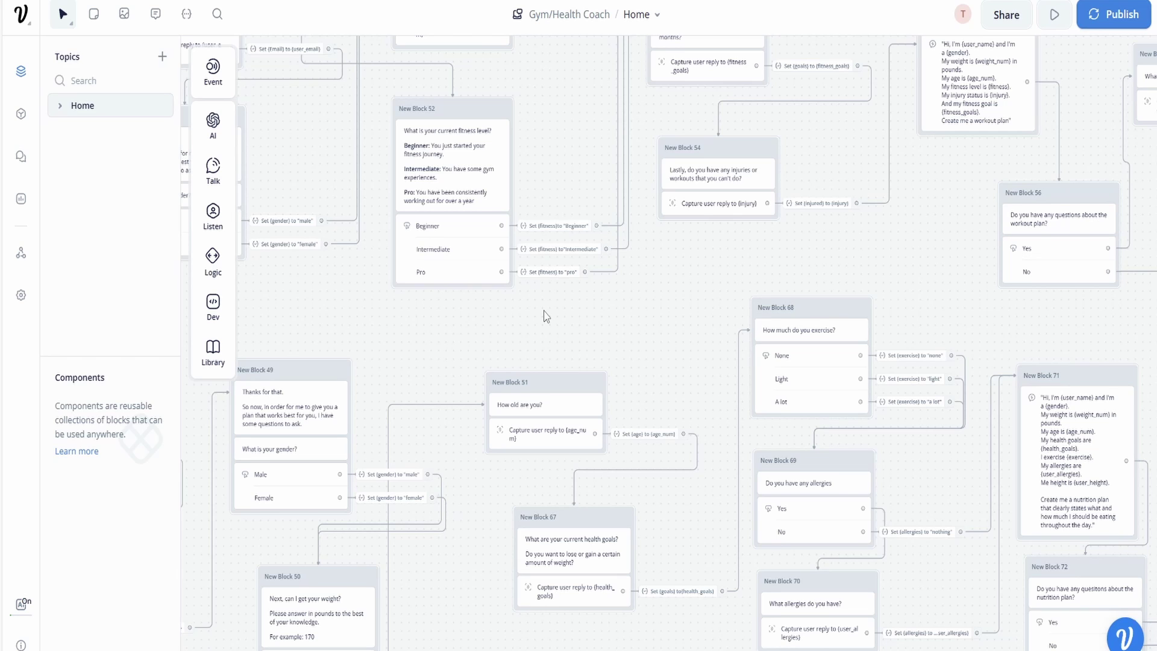
scroll(434, 323, "left", 5)
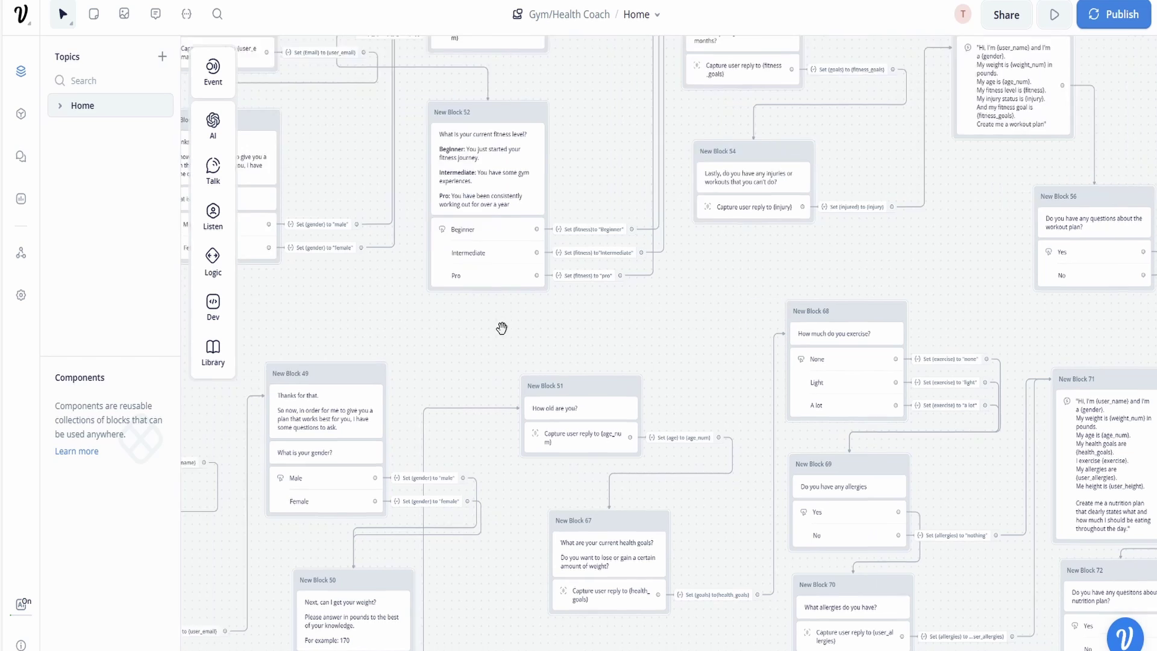
scroll(467, 343, "left", 4)
scroll(341, 346, "up", 5)
scroll(356, 241, "right", 2)
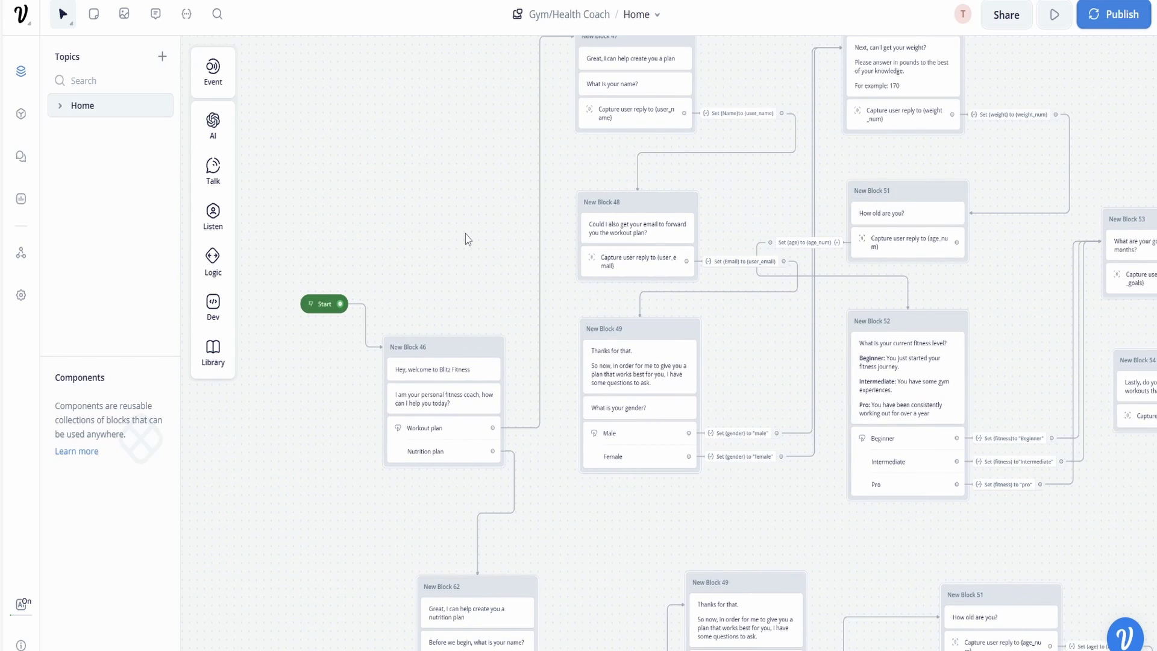
scroll(469, 239, "right", 5)
scroll(468, 239, "up", 2)
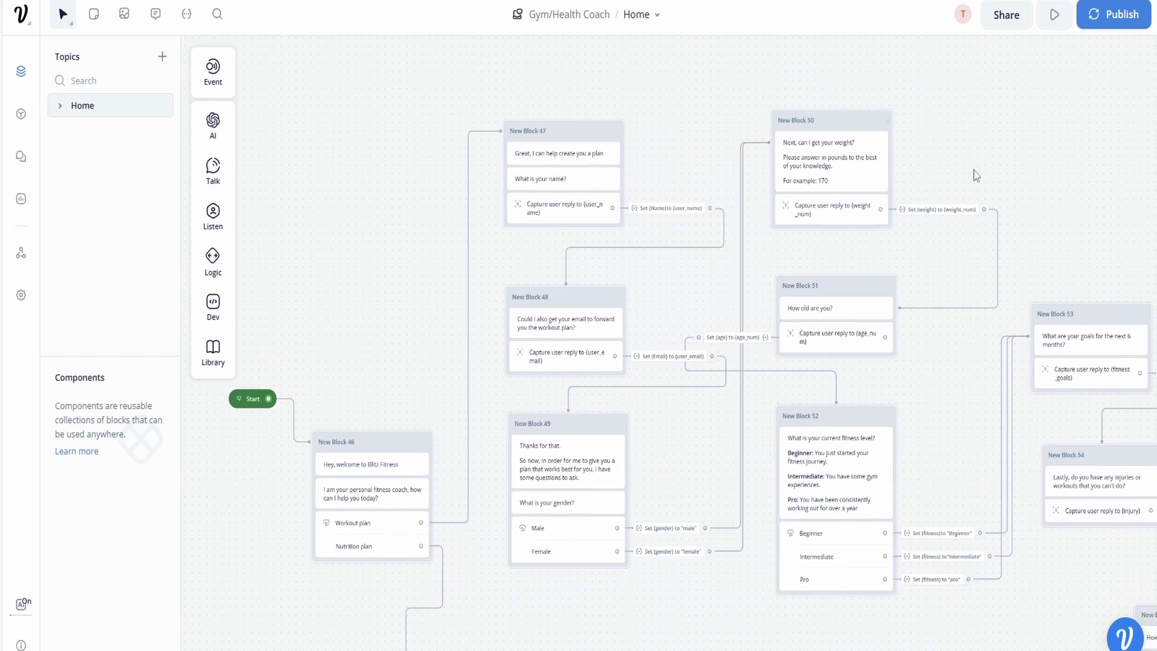